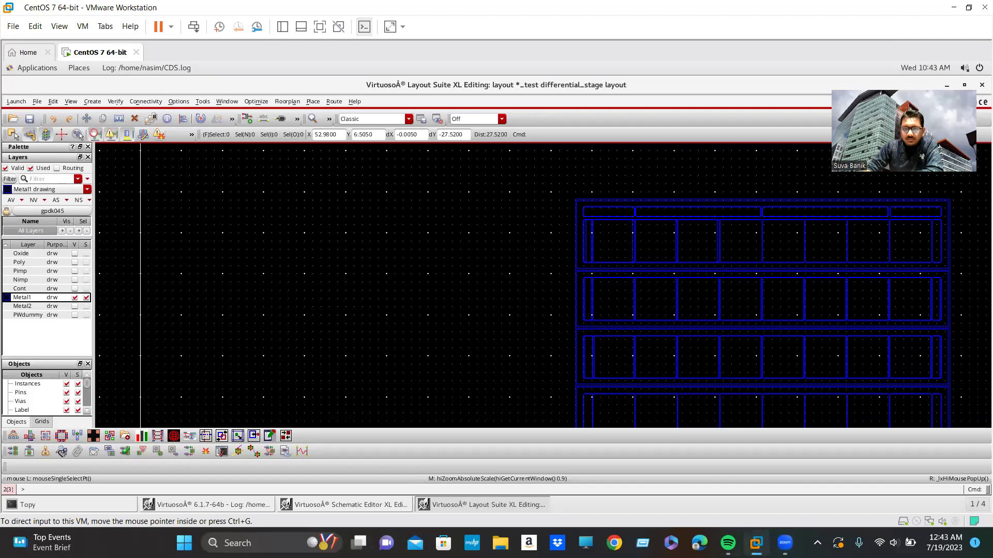
mouse_move(785, 543)
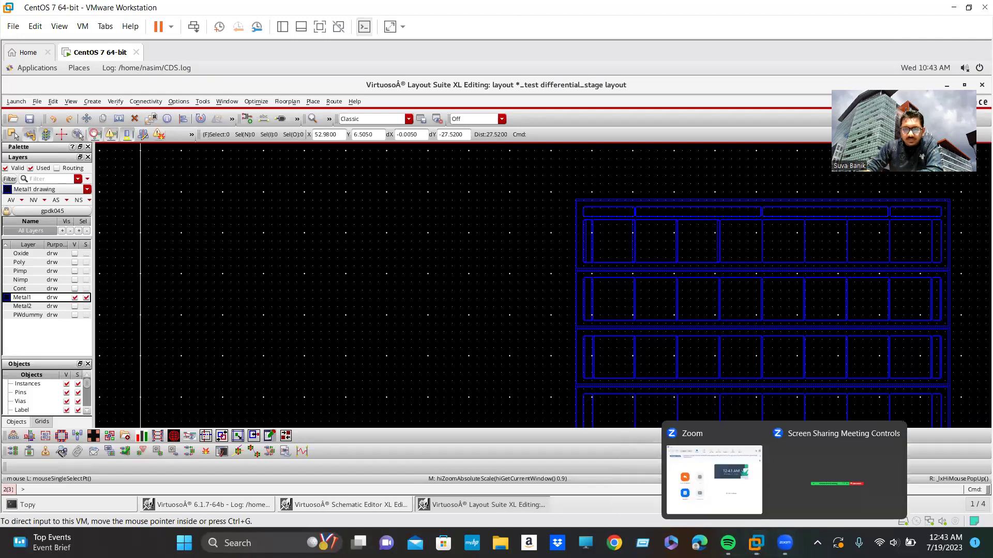
click(737, 489)
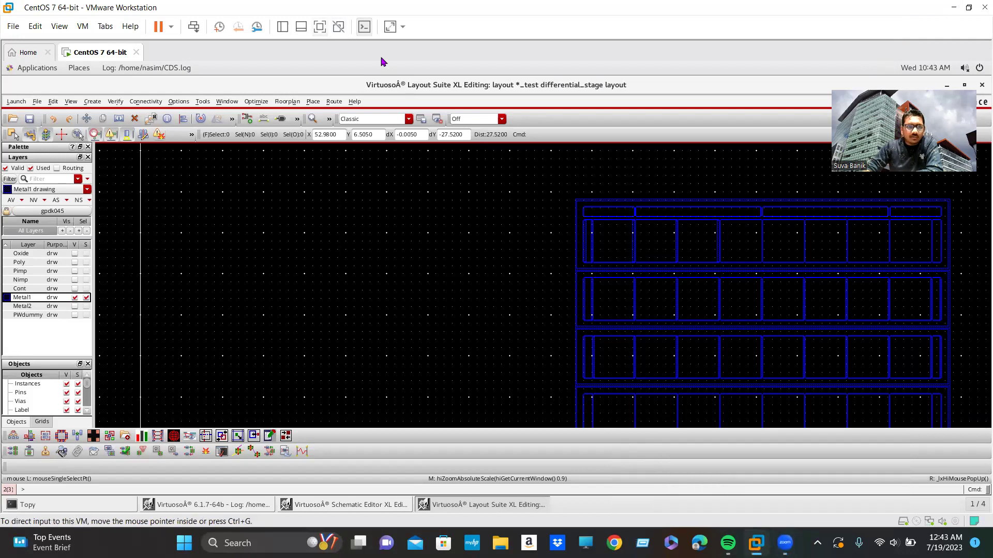
key(ctrl+alt+Return)
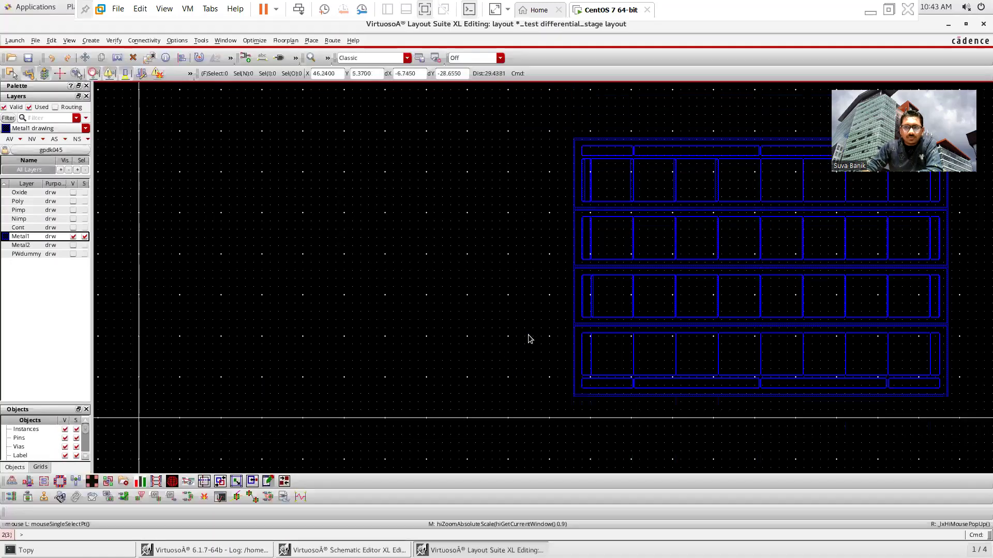
click(426, 10)
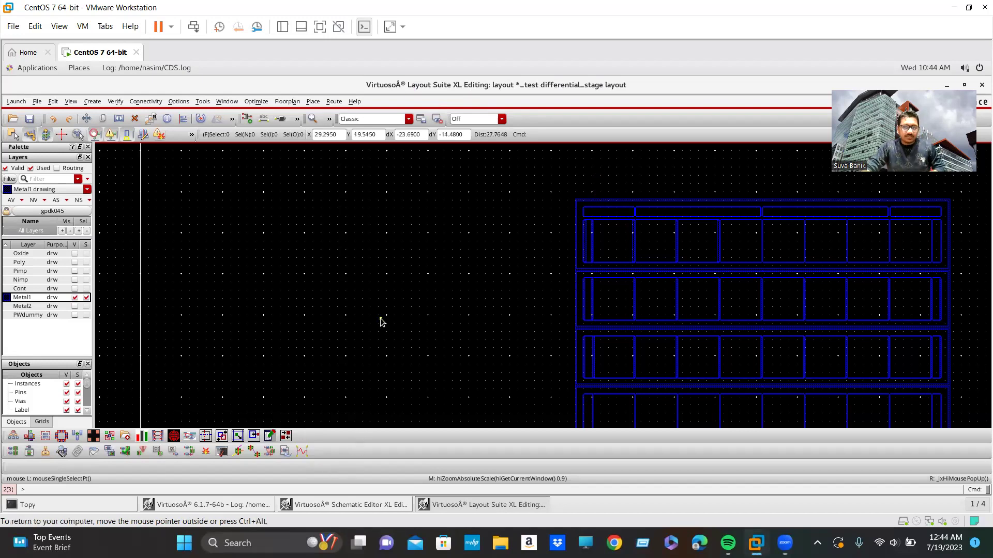
- Examine the whole differential_stage schematic and return to its layout
key(super)
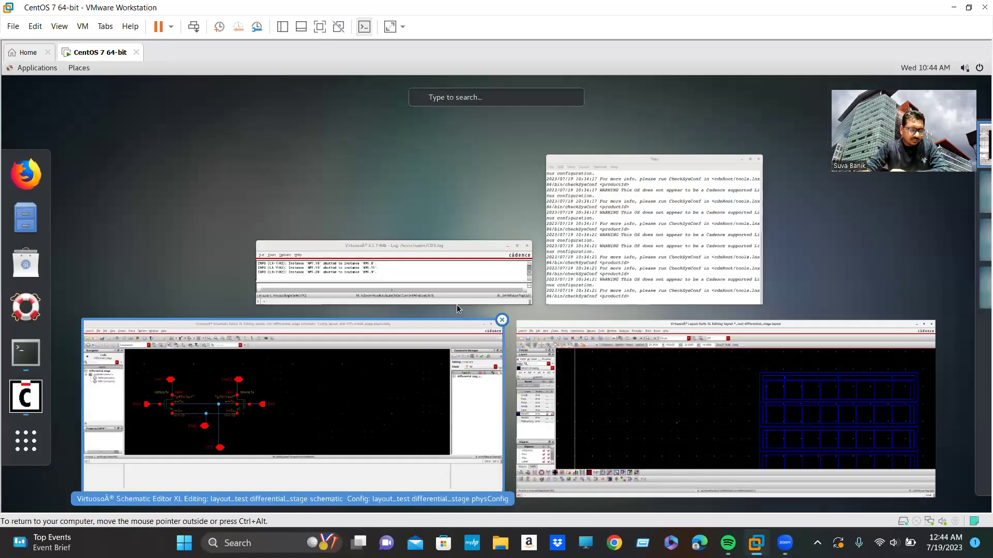
click(457, 309)
key(f)
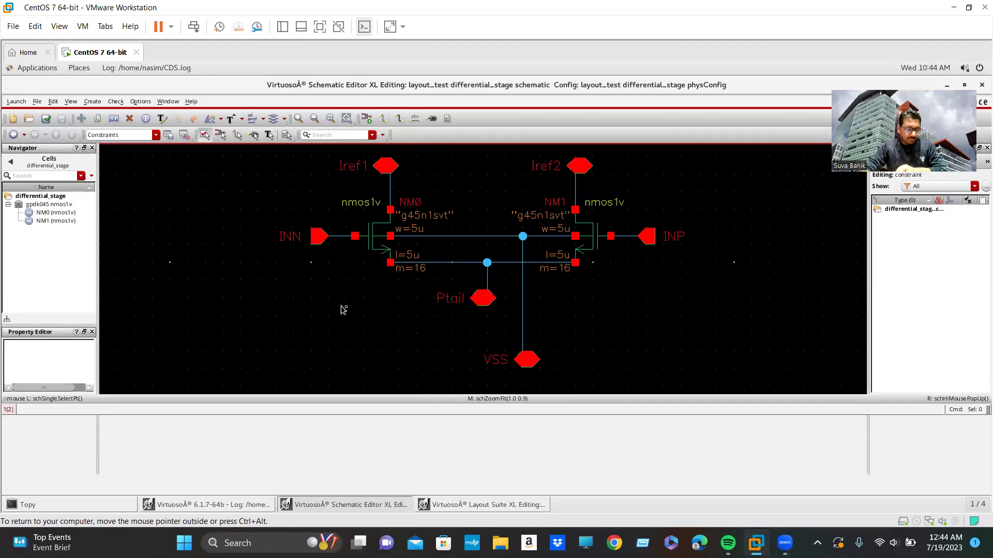
key(super)
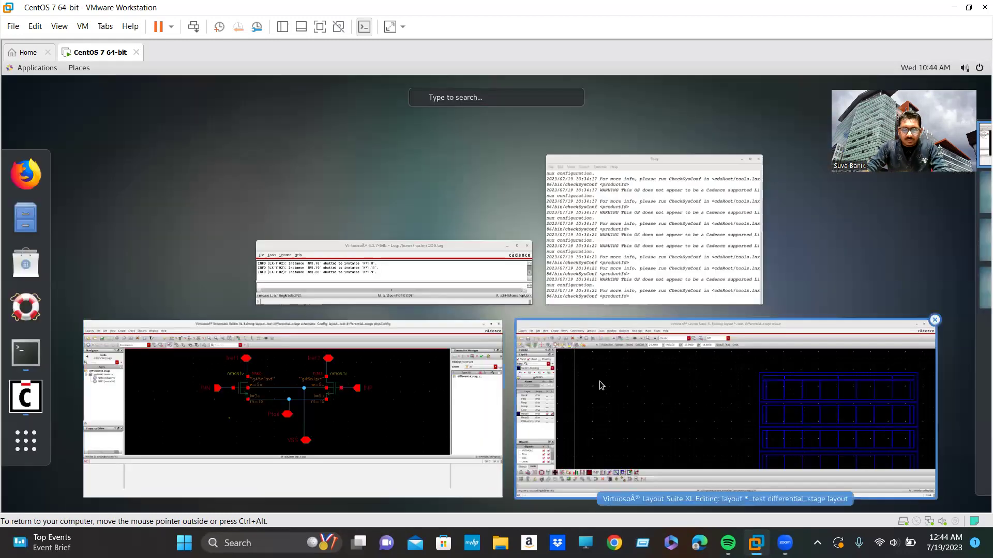
click(598, 387)
- Draw a Metal1 rectangle about 45.6 wide and 2.13 high across the top dummy row, from the guard ring's upper-left corner to its right edge
ctrl+scroll(525, 294, down, 1)
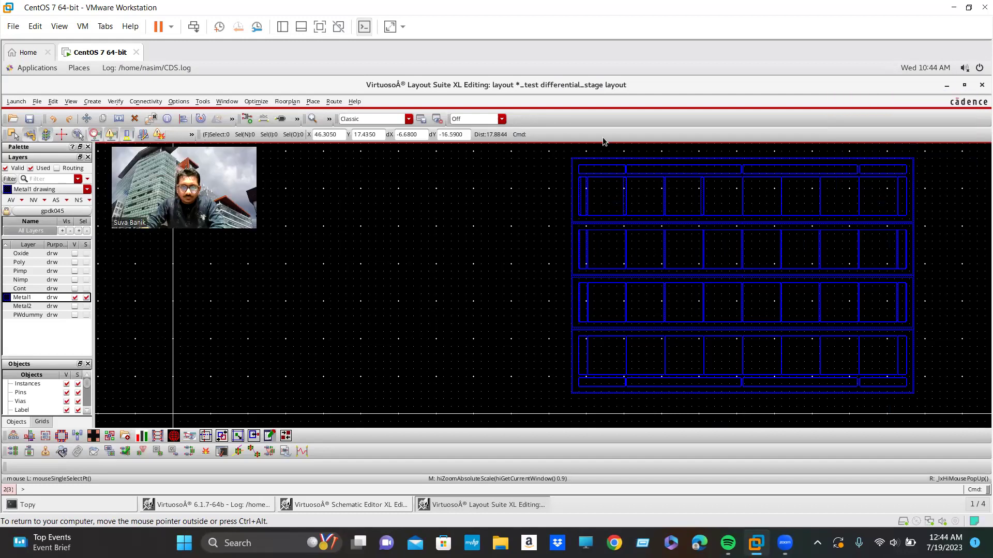
scroll(608, 145, up, 2)
scroll(534, 238, up, 2)
scroll(370, 235, down, 1)
ctrl+scroll(371, 239, down, 2)
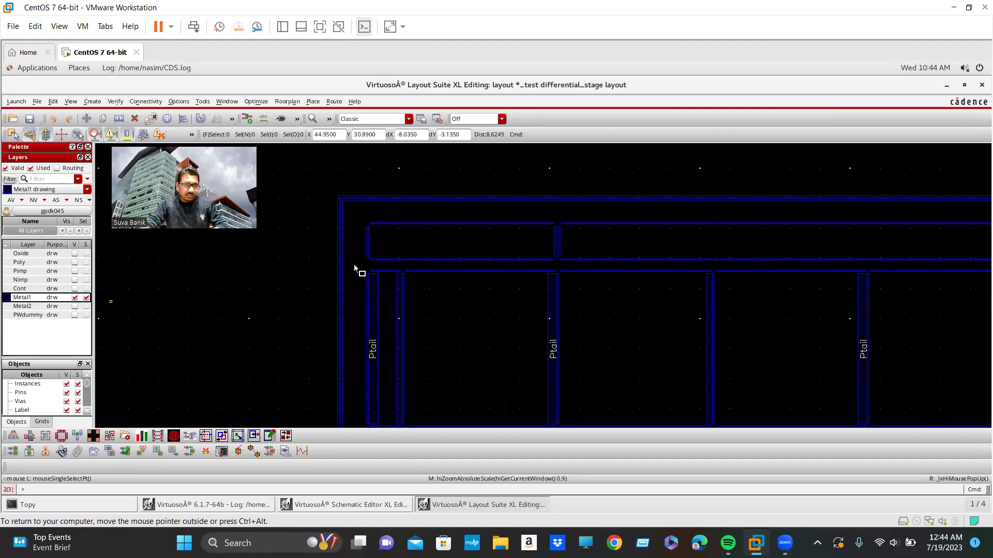
key(r)
ctrl+scroll(357, 215, up, 2)
ctrl+scroll(352, 226, down, 1)
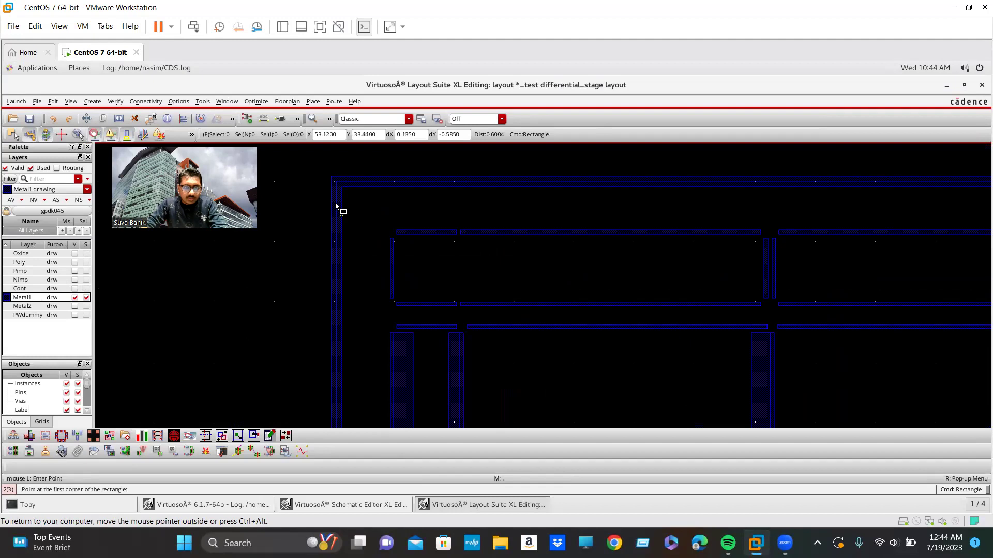
click(332, 179)
ctrl+scroll(463, 285, down, 1)
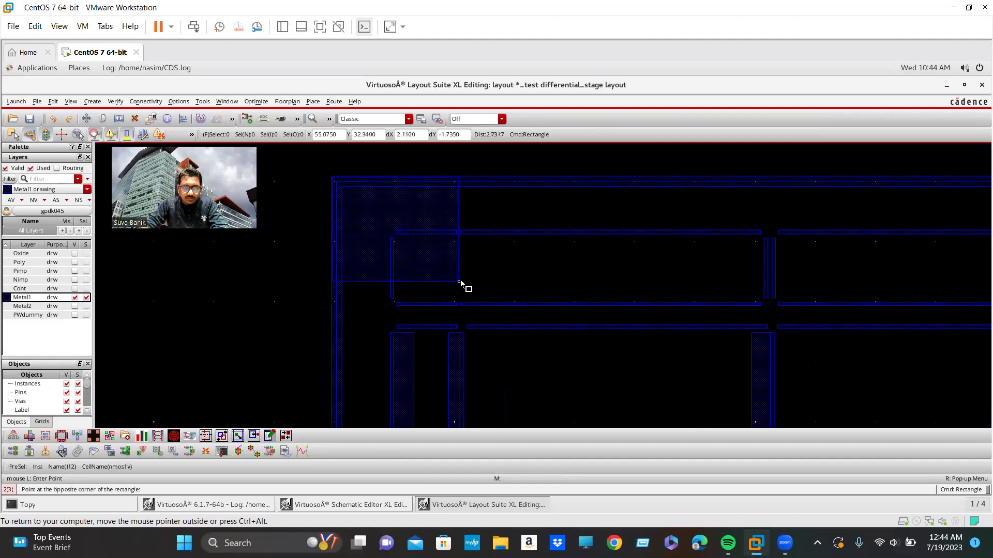
ctrl+scroll(461, 283, down, 1)
shift+scroll(625, 285, down, 1)
ctrl+scroll(554, 280, up, 3)
ctrl+scroll(579, 296, up, 1)
ctrl+scroll(585, 296, down, 2)
ctrl+scroll(612, 306, up, 2)
ctrl+scroll(616, 318, up, 2)
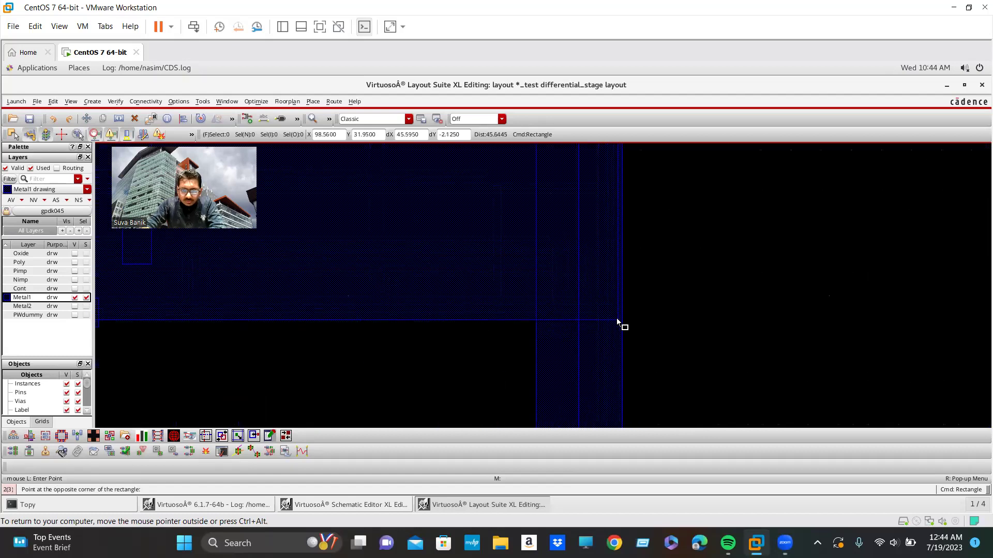
click(625, 325)
ctrl+scroll(672, 300, down, 3)
ctrl+scroll(638, 284, up, 2)
ctrl+scroll(667, 279, up, 1)
ctrl+scroll(539, 260, down, 2)
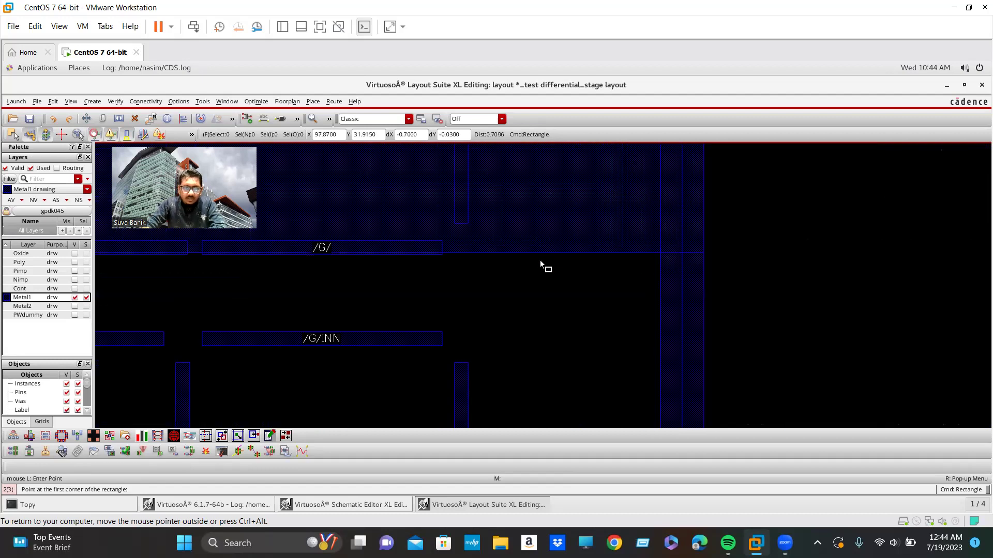
ctrl+scroll(455, 235, up, 2)
key(Escape)
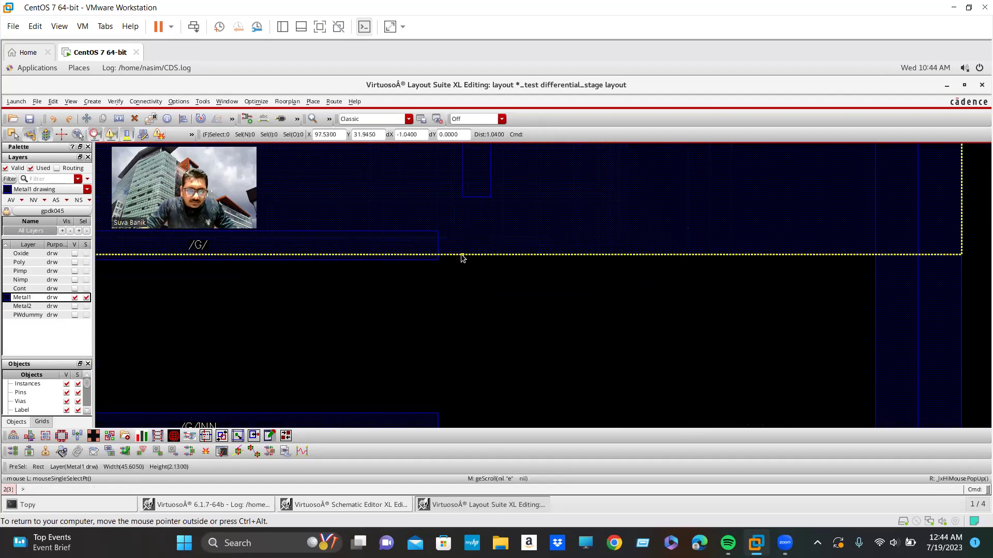
- Using partial selection, stretch the Metal1 rectangle's lower edge down to the lower edge of the dummy gate strips, making the height 2.14
click(464, 256)
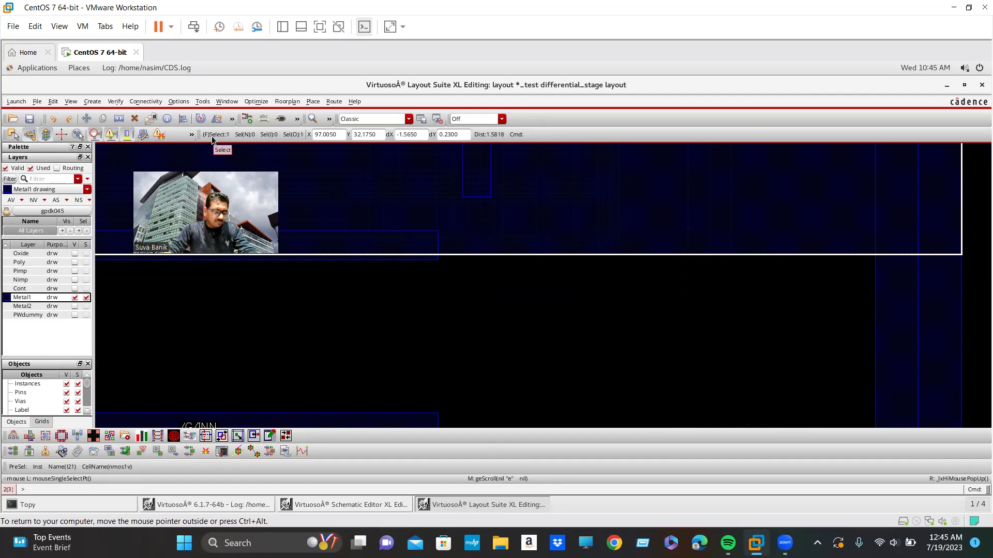
key(F4)
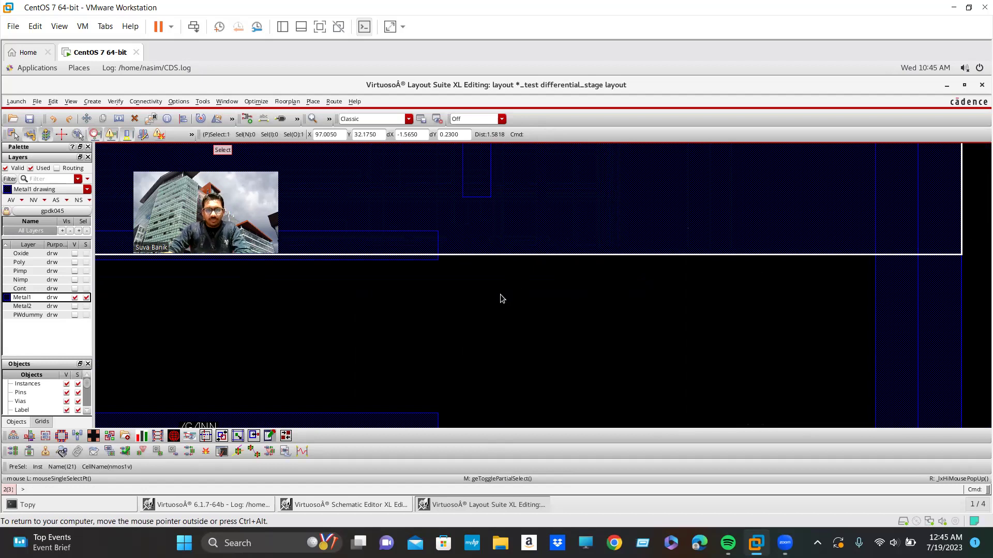
scroll(590, 336, down, 1)
scroll(360, 328, up, 1)
ctrl+scroll(706, 259, up, 1)
ctrl+scroll(659, 260, up, 2)
click(633, 264)
drag(629, 263, 632, 294)
click(602, 261)
drag(601, 260, 598, 296)
scroll(635, 296, down, 5)
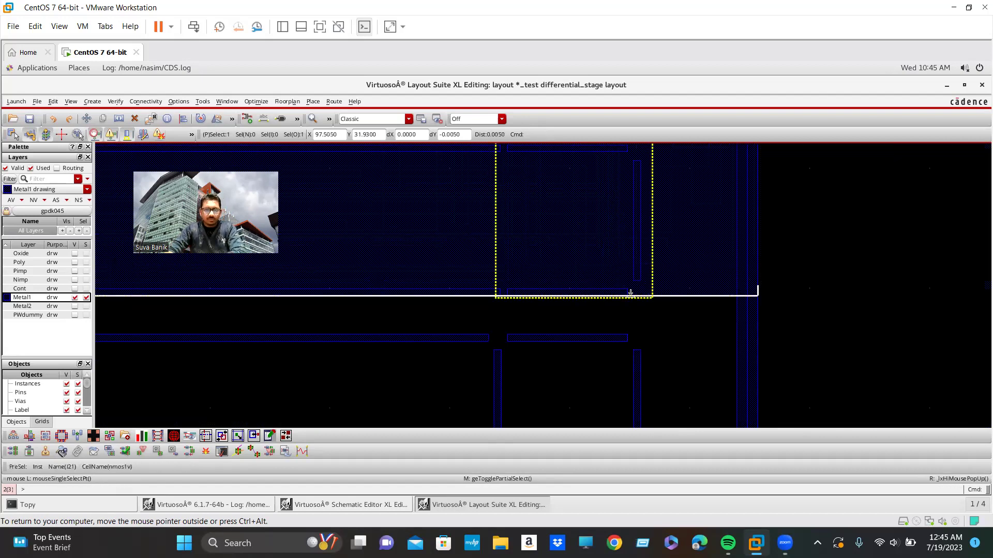
- Copy the top Metal1 rectangle straight down by about 34.6, placing it just below the transistor array
scroll(669, 321, down, 2)
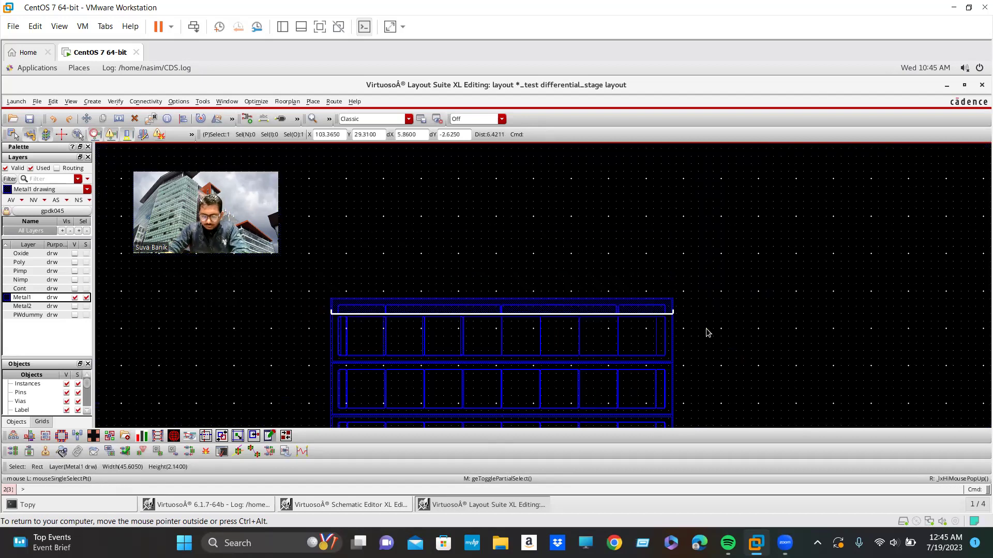
scroll(421, 339, up, 3)
scroll(462, 226, down, 1)
scroll(428, 248, up, 1)
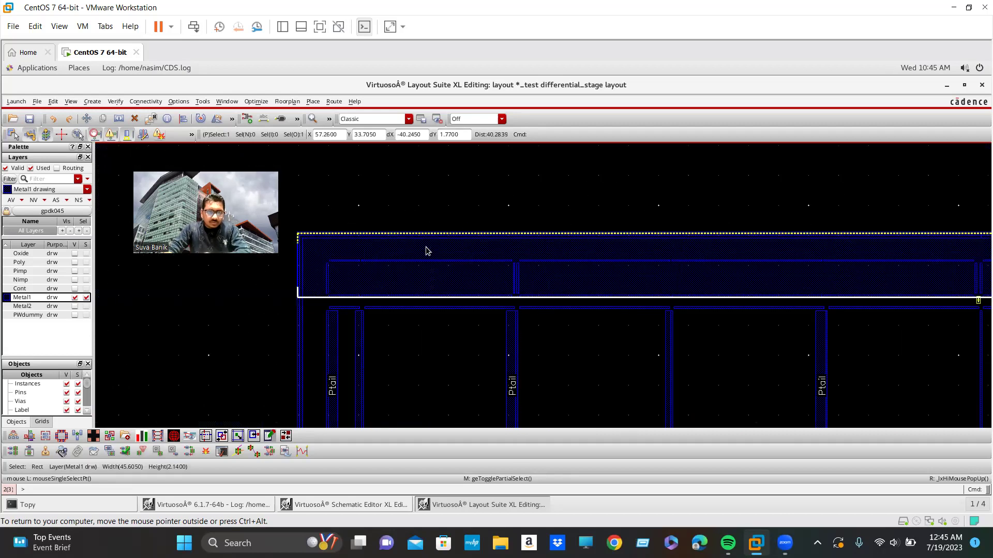
scroll(337, 254, up, 2)
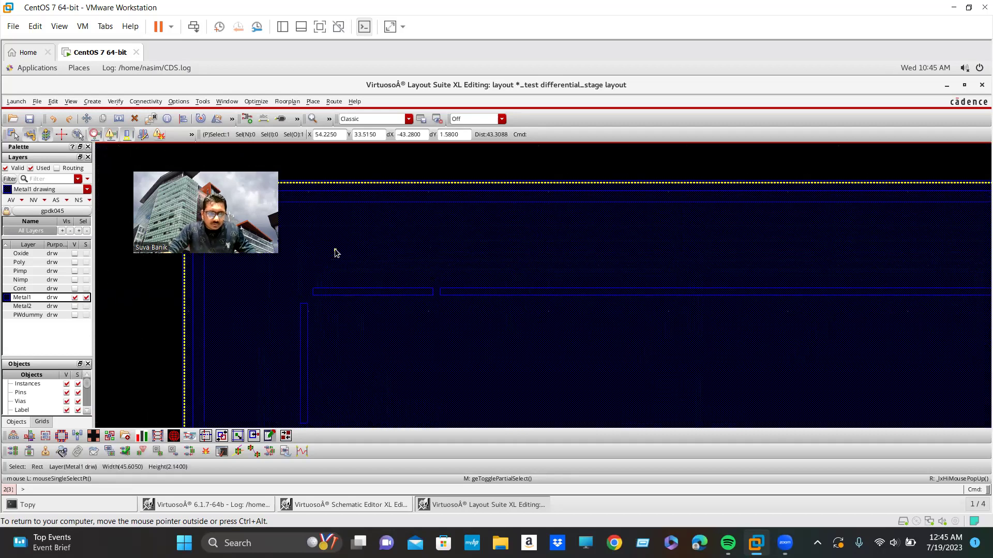
key(c)
scroll(334, 336, down, 2)
scroll(346, 321, down, 5)
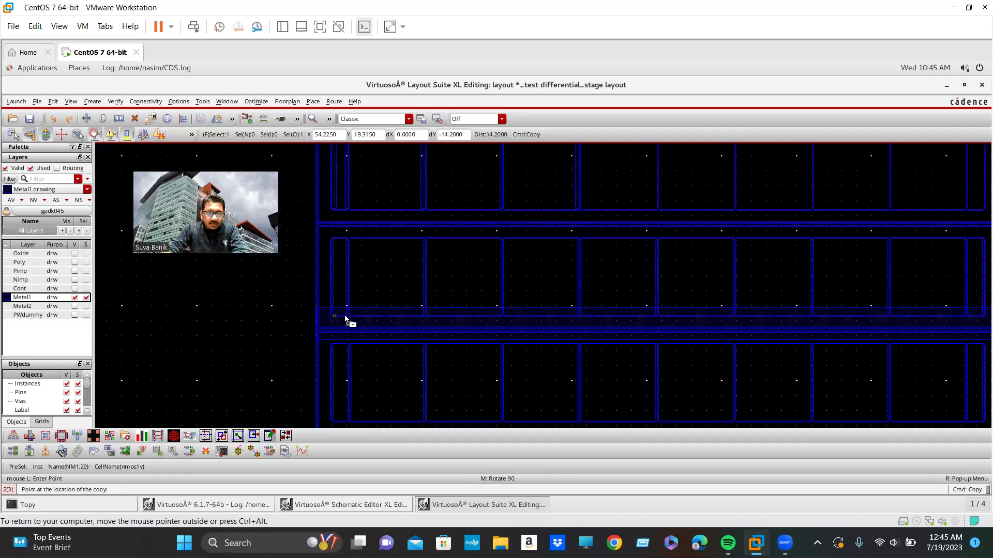
scroll(346, 316, down, 3)
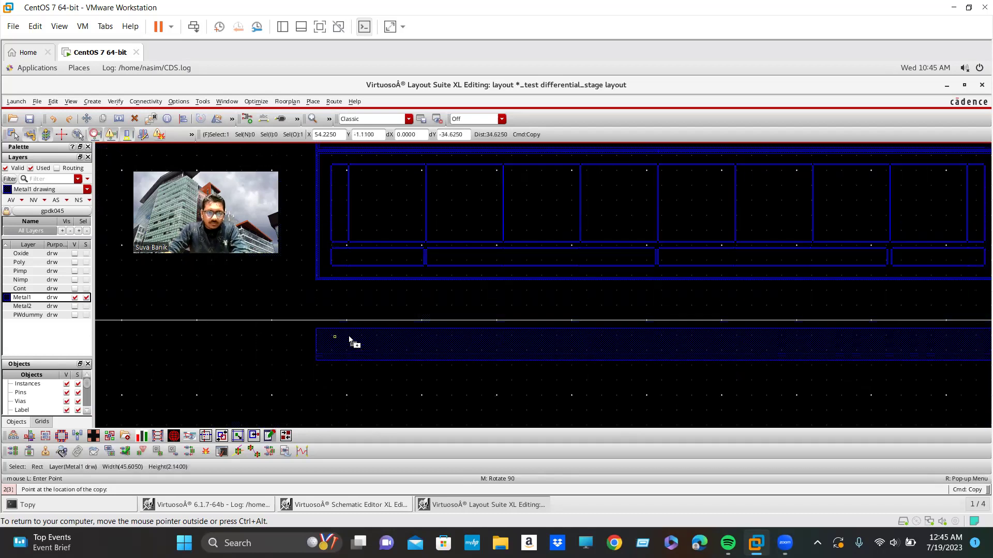
click(350, 337)
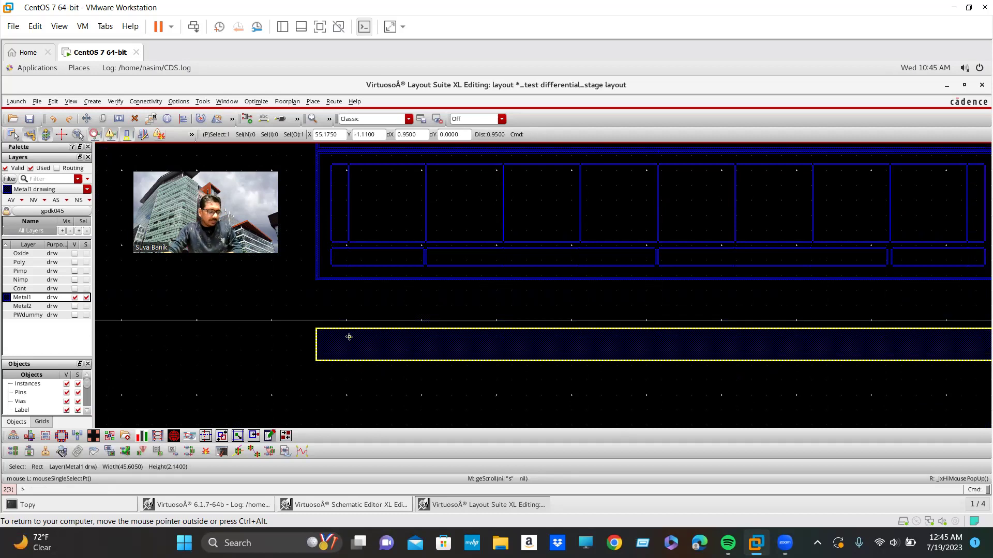
- Quick Align the copied rectangle's top edge to the top edge of the bottom dummy row's Metal1 gate strips, with no spacing
key(a)
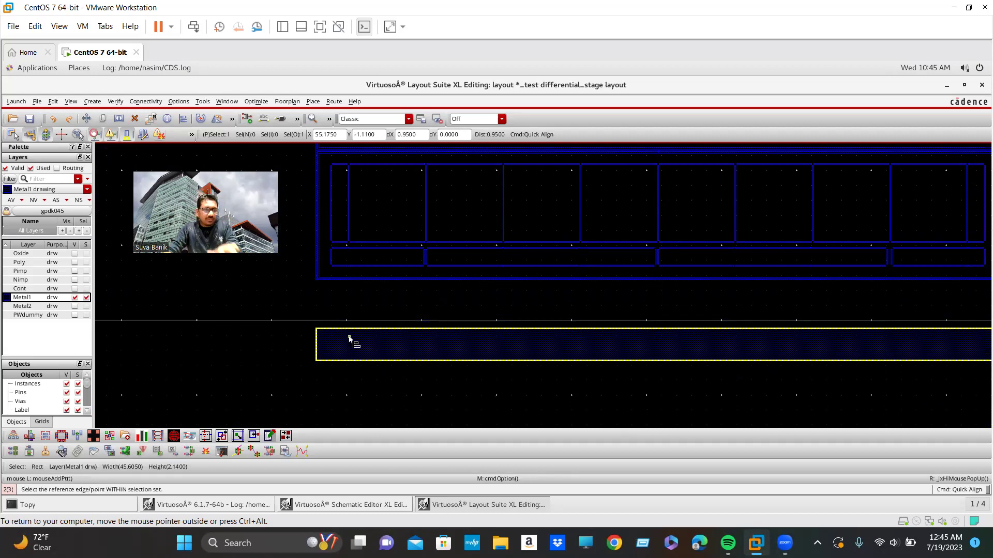
drag(228, 131, 401, 89)
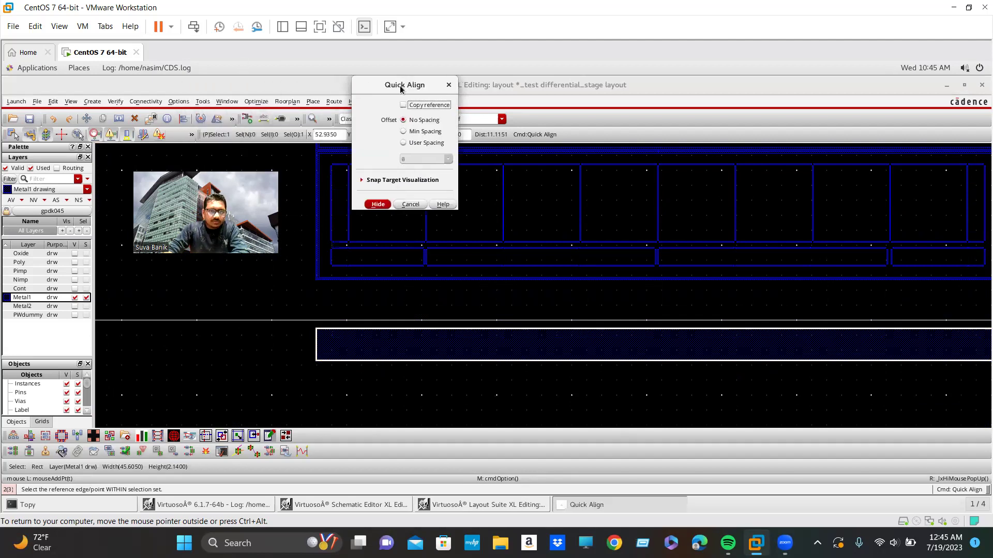
click(377, 204)
ctrl+scroll(504, 336, up, 3)
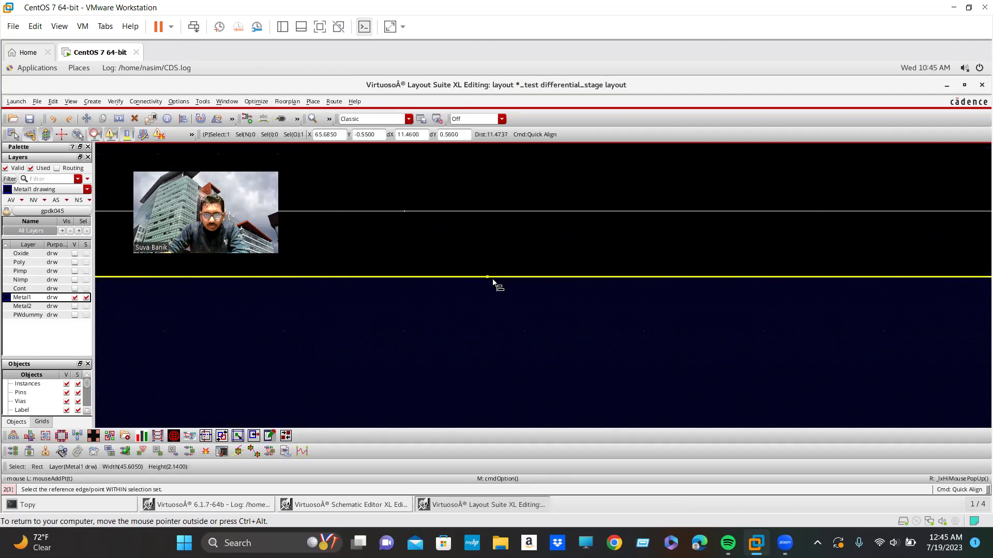
click(492, 280)
ctrl+scroll(554, 398, down, 3)
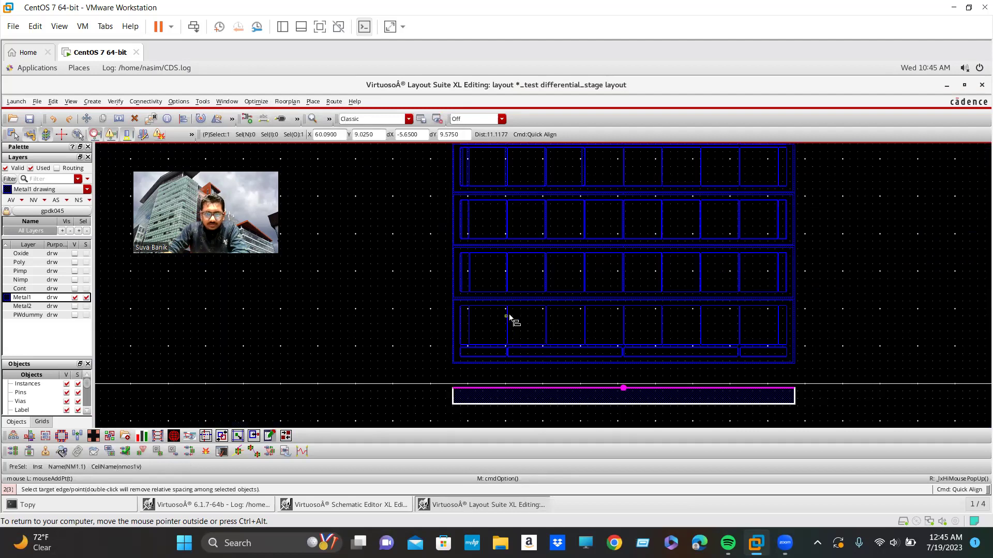
ctrl+scroll(516, 356, up, 3)
ctrl+scroll(515, 357, up, 5)
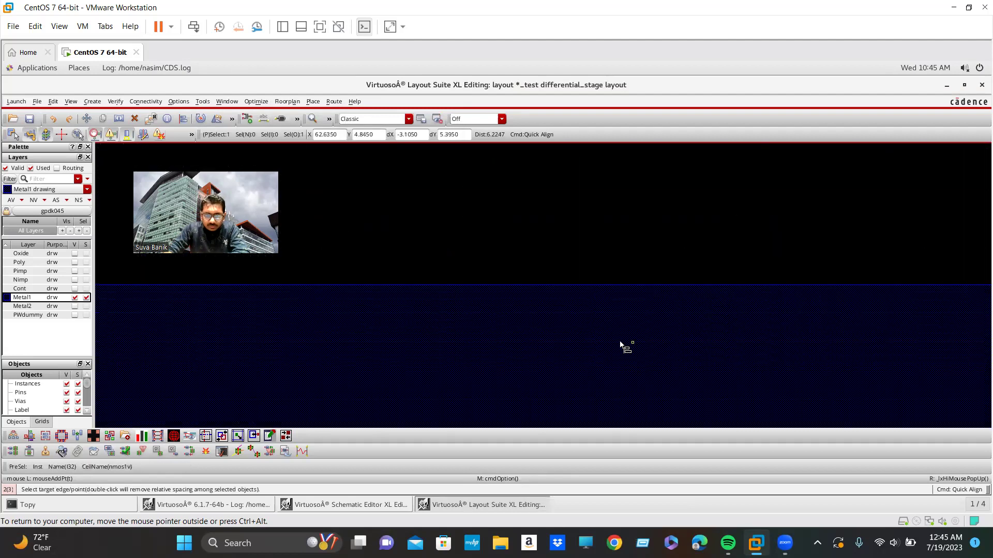
click(591, 287)
ctrl+scroll(603, 347, down, 4)
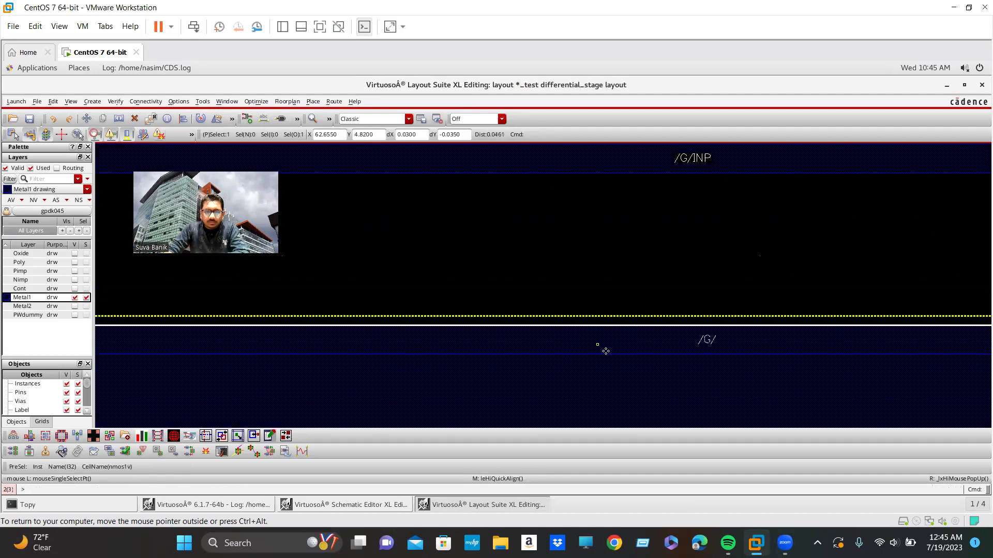
ctrl+scroll(613, 346, down, 4)
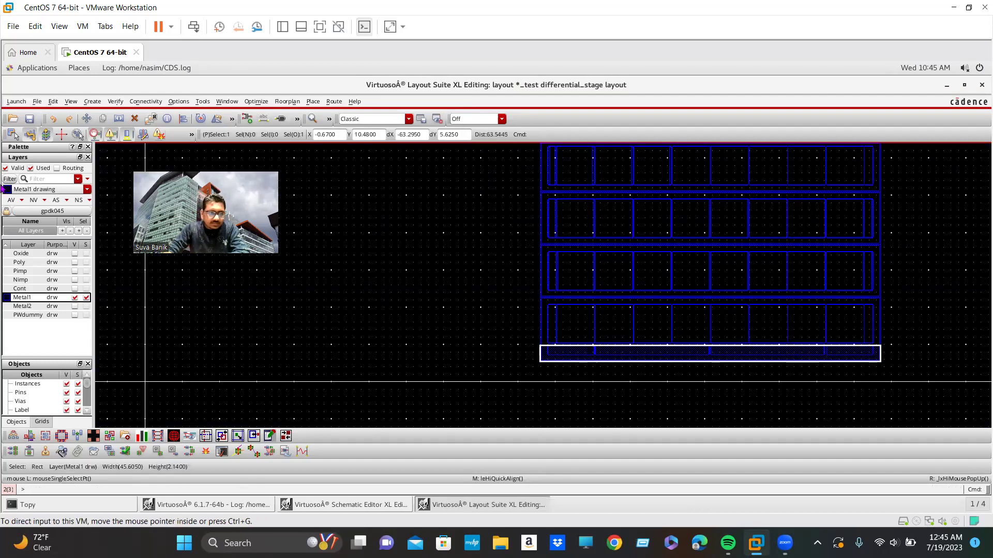
- Inspect the array with Oxide and with Poly shown alongside Metal1, view Poly alone, and return to showing only Metal1
click(75, 253)
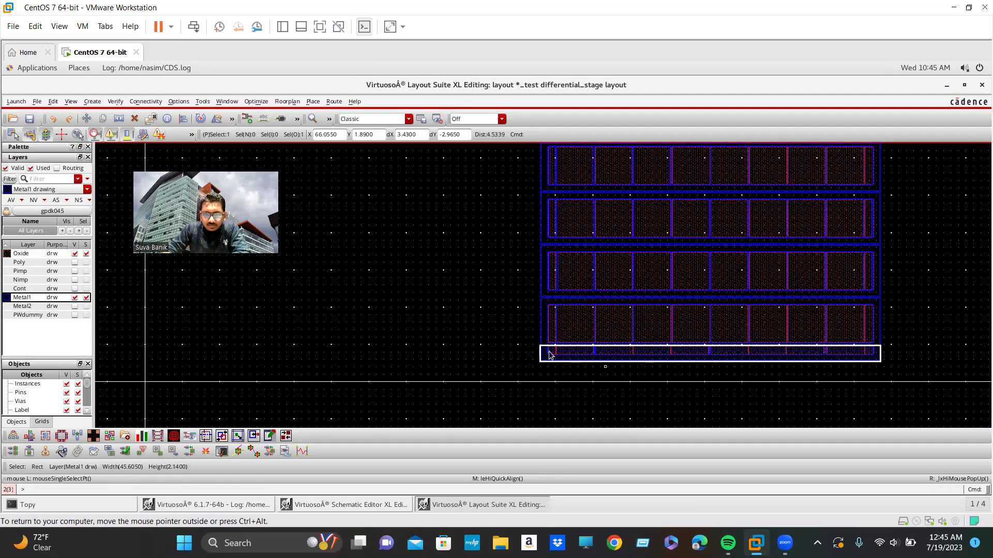
click(75, 254)
click(75, 262)
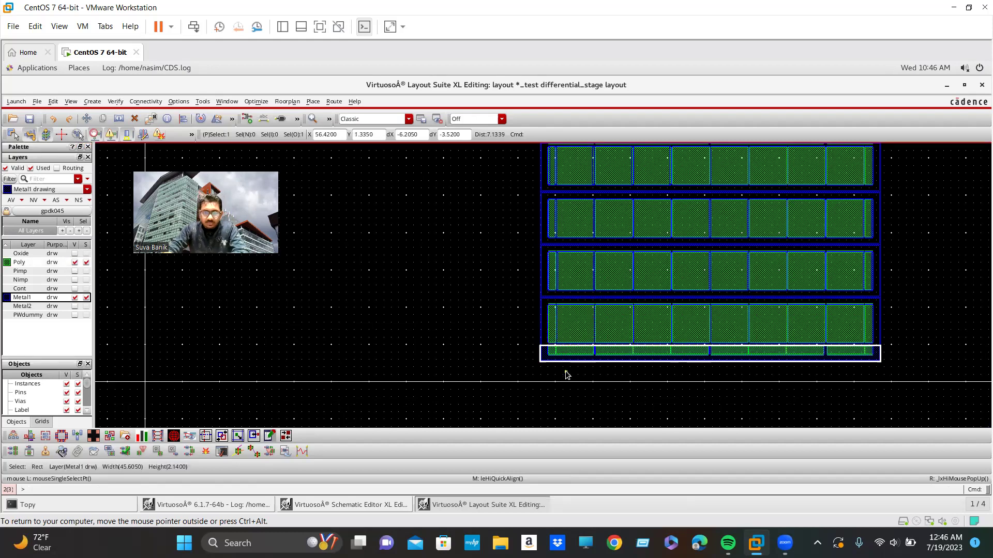
scroll(566, 372, up, 1)
ctrl+scroll(556, 211, up, 4)
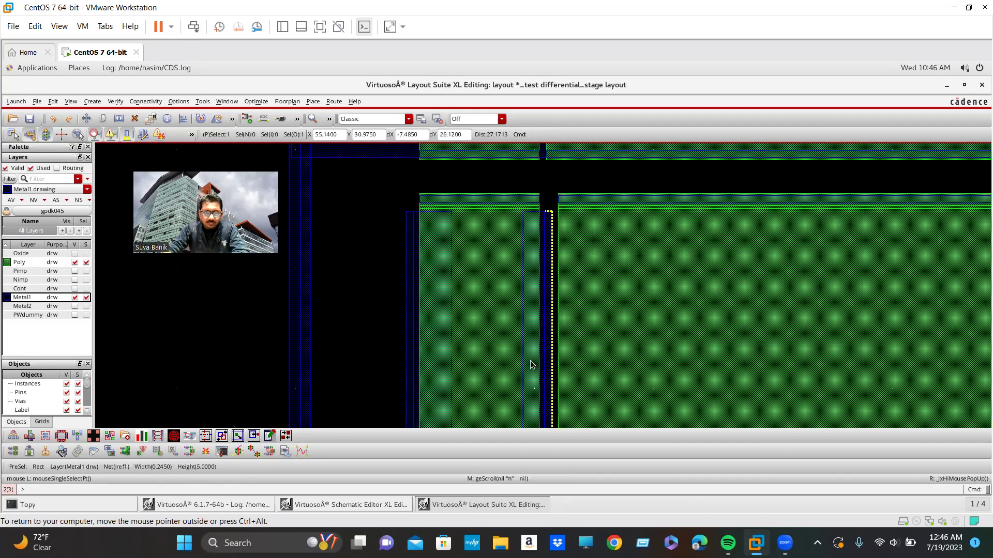
middle_click(27, 298)
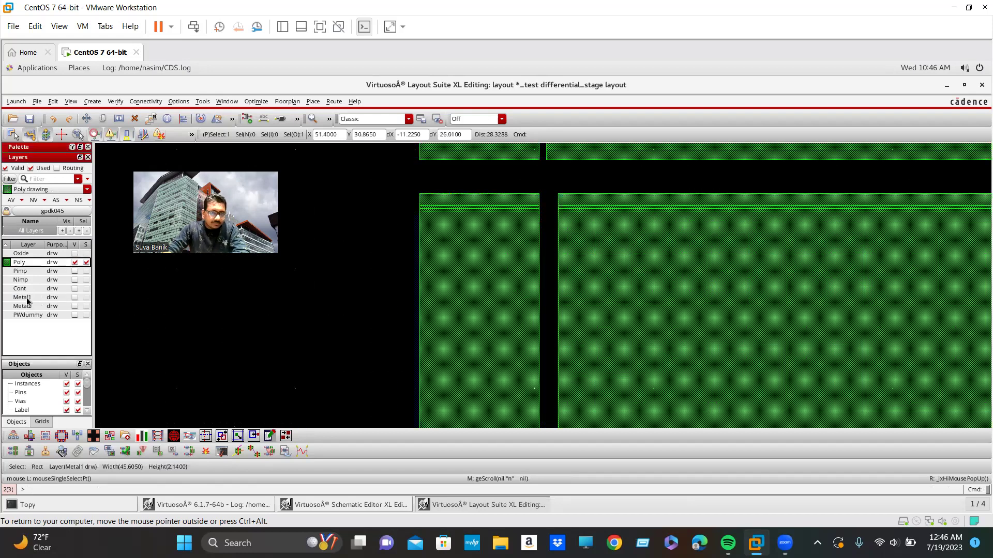
click(75, 298)
click(75, 263)
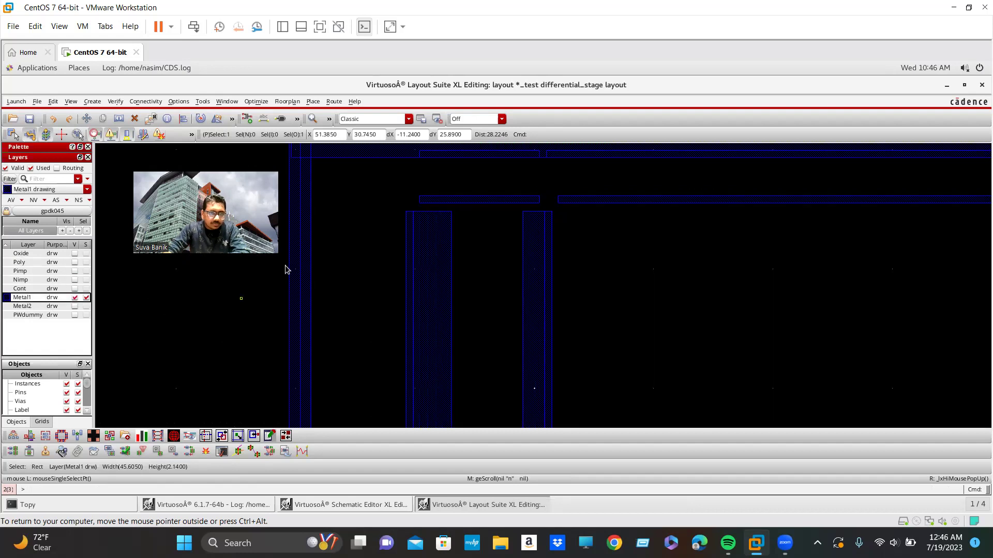
- Draw a Metal1 rectangle about 0.95 by 5.205 over the top transistor row's leftmost device, spanning its upper and lower gate strips
ctrl+scroll(355, 263, down, 1)
scroll(457, 290, down, 1)
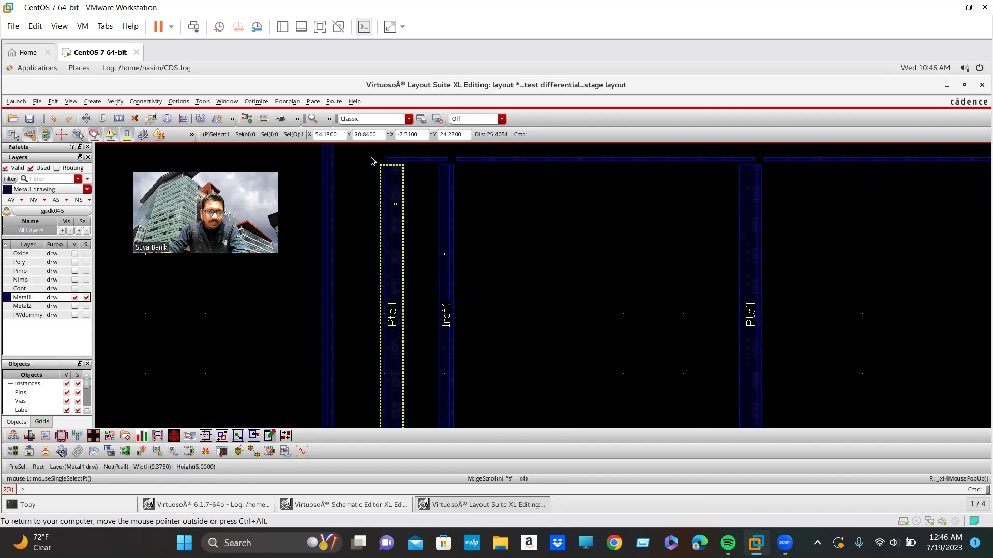
ctrl+scroll(397, 155, up, 3)
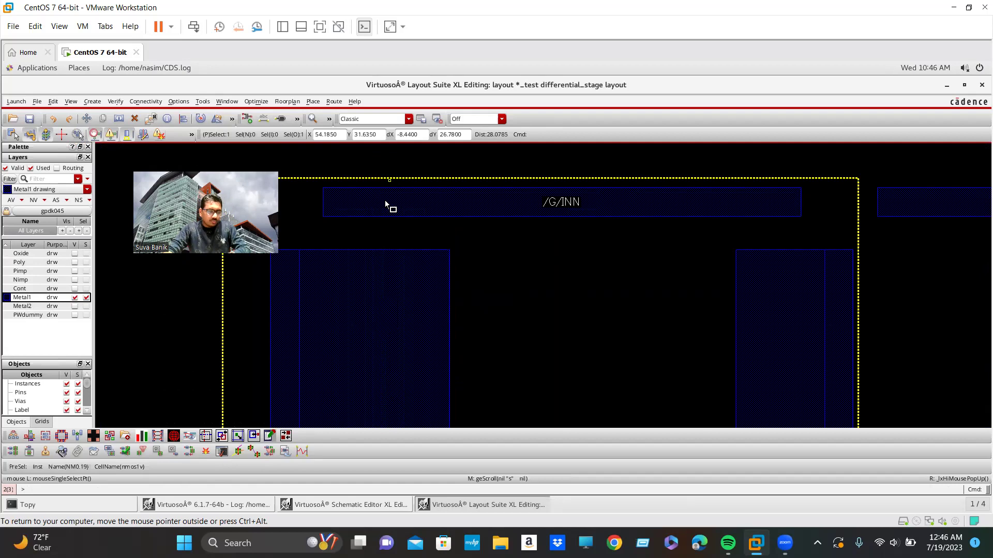
ctrl+scroll(452, 274, down, 1)
key(r)
ctrl+scroll(391, 235, up, 5)
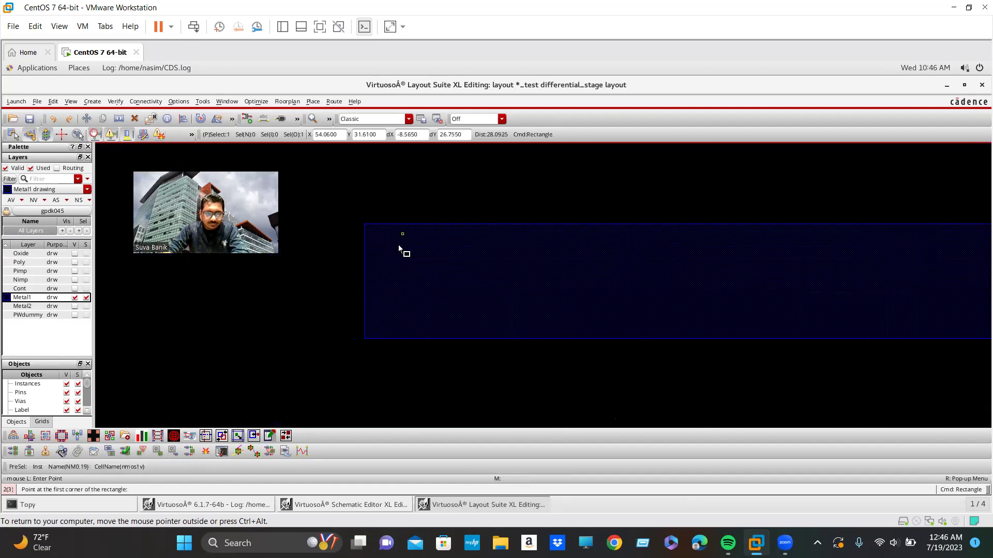
ctrl+scroll(366, 229, down, 2)
ctrl+scroll(356, 215, up, 2)
click(352, 213)
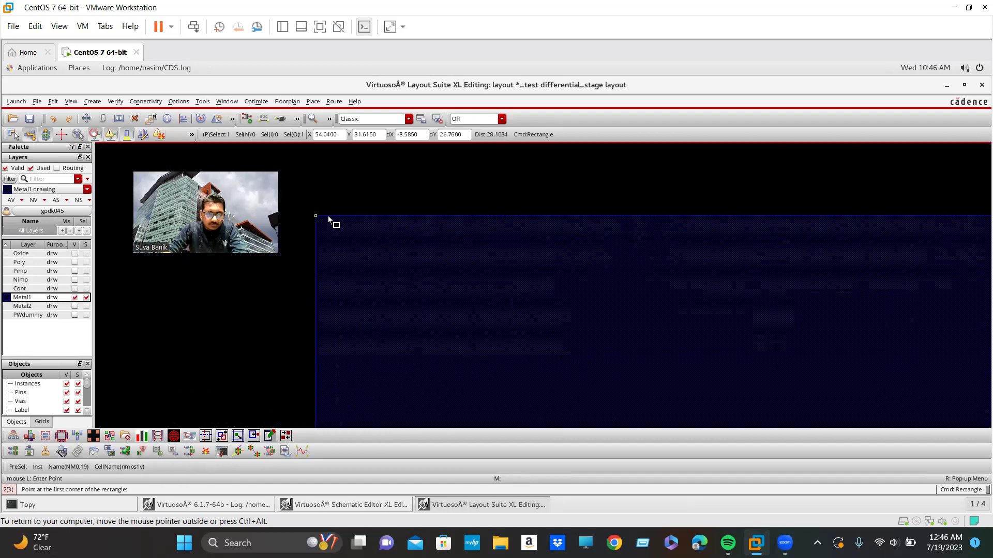
ctrl+scroll(343, 263, down, 2)
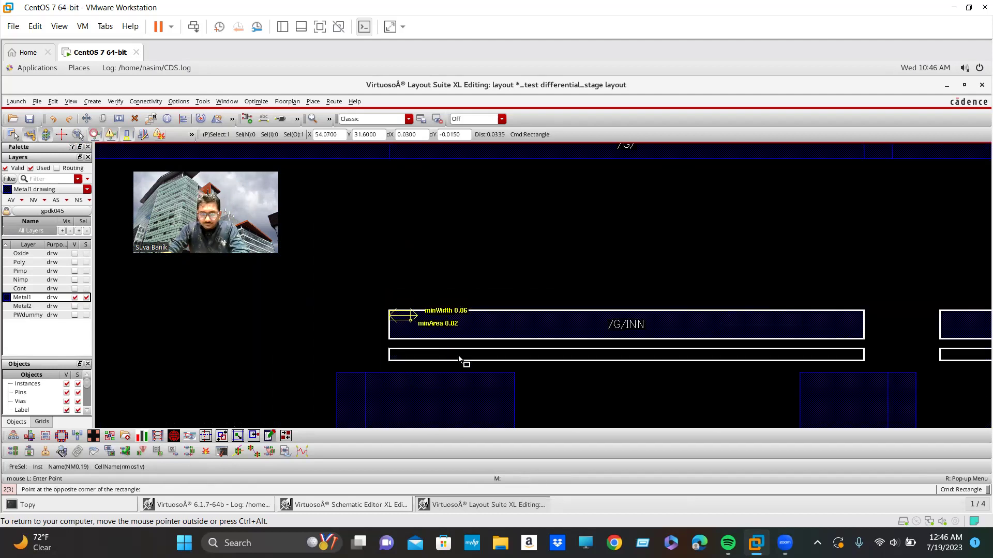
scroll(510, 372, down, 3)
ctrl+scroll(701, 316, down, 5)
scroll(701, 303, down, 3)
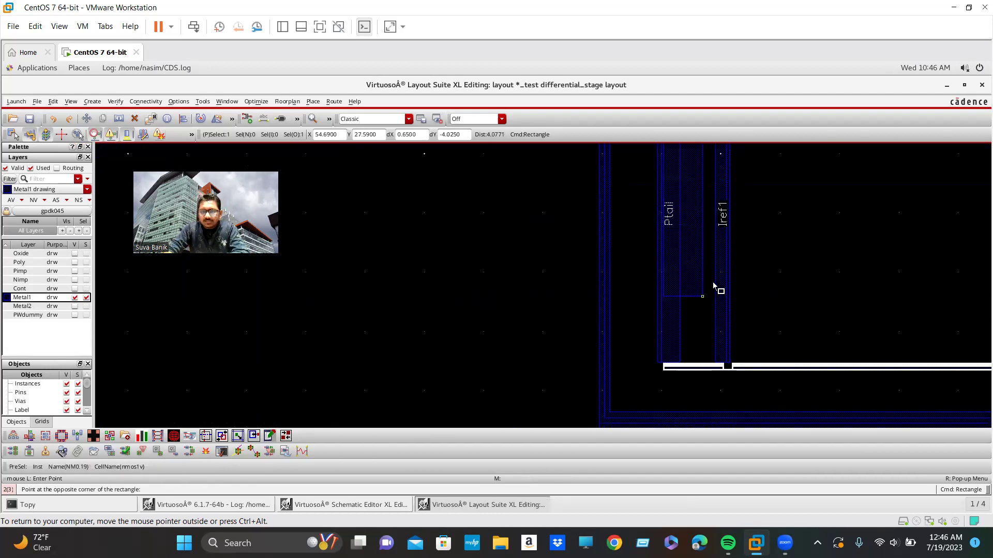
ctrl+scroll(730, 376, up, 4)
ctrl+scroll(760, 390, up, 2)
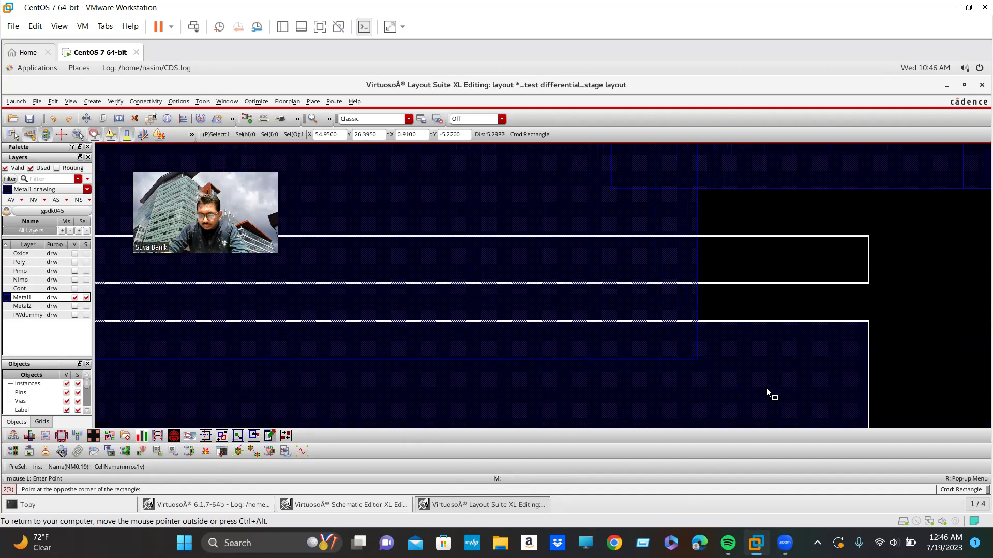
ctrl+scroll(696, 248, down, 3)
ctrl+scroll(747, 317, up, 2)
ctrl+scroll(749, 300, up, 2)
ctrl+scroll(738, 268, down, 2)
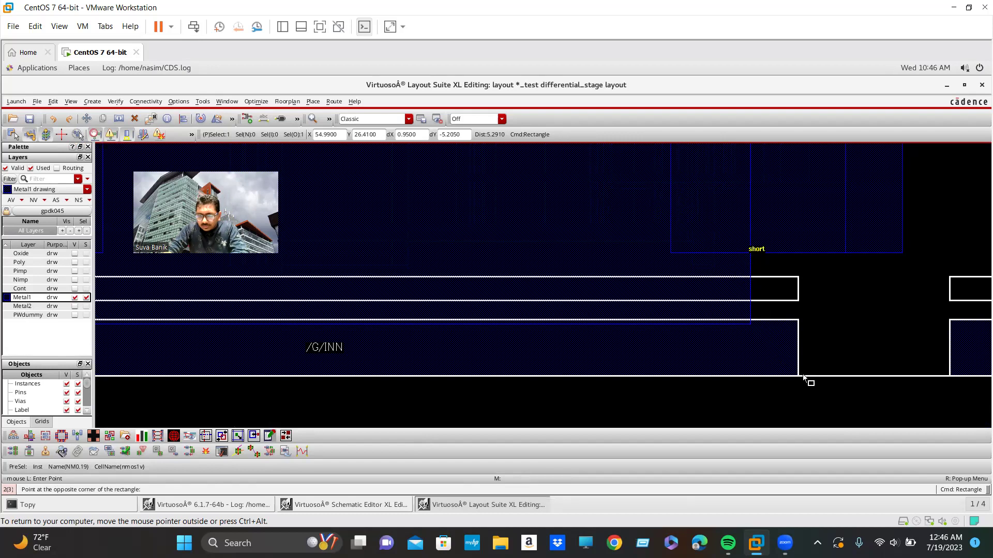
click(763, 359)
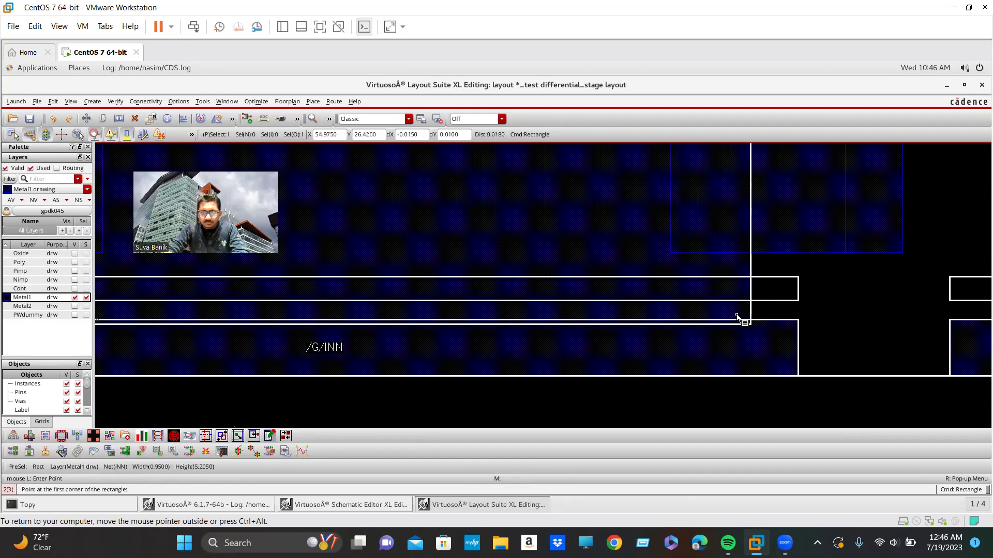
ctrl+scroll(744, 320, up, 2)
scroll(760, 282, up, 5)
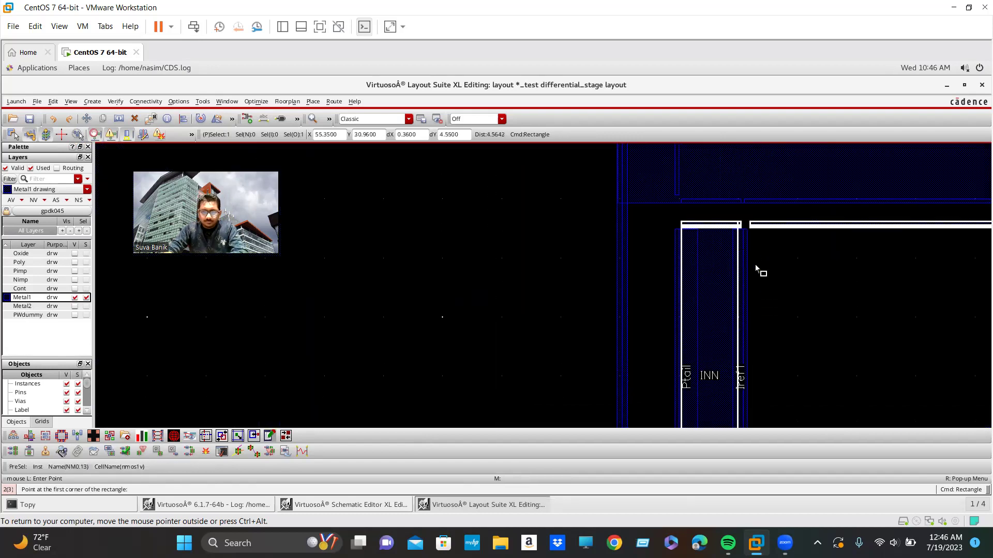
key(Escape)
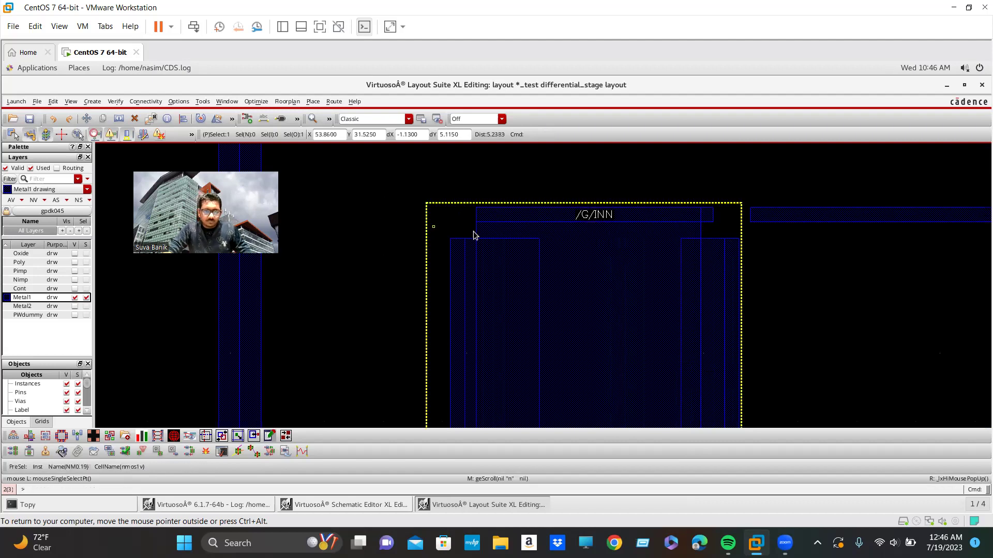
ctrl+scroll(472, 233, up, 4)
key(s)
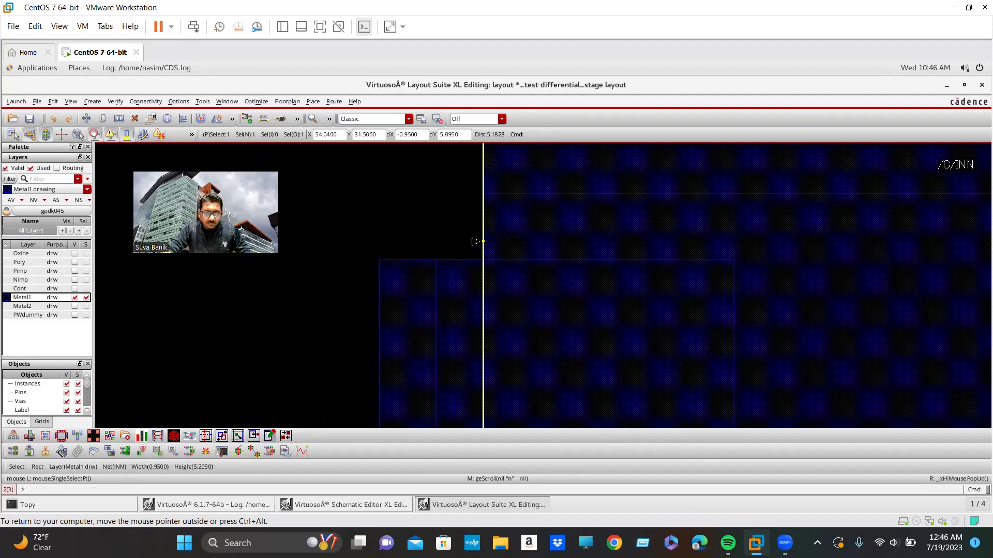
key(Escape)
- Using full selection, copy the leftmost Metal1 rectangle horizontally by about 42.5 onto the rightmost device of the same transistor row
ctrl+scroll(489, 294, down, 4)
ctrl+scroll(573, 277, up, 1)
ctrl+scroll(523, 274, up, 2)
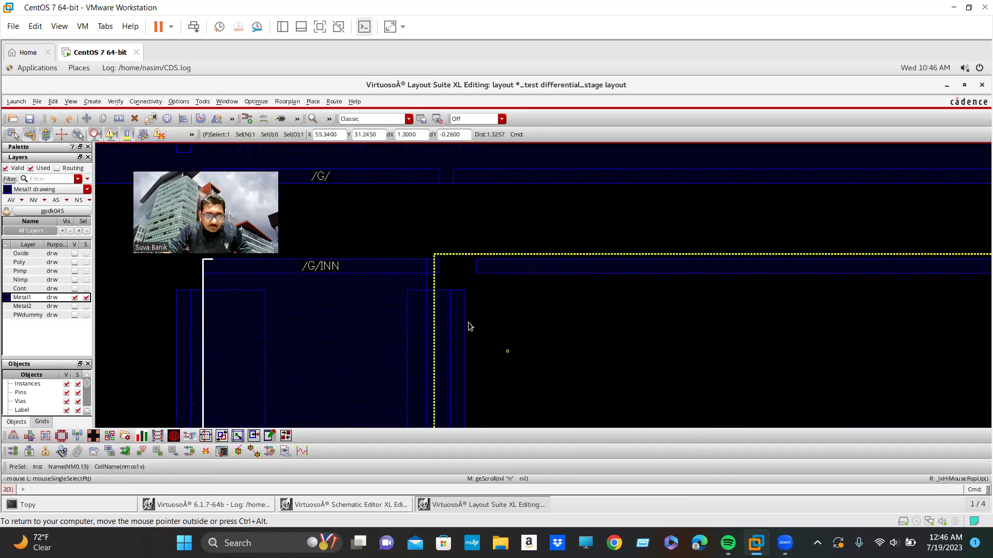
ctrl+scroll(406, 311, down, 2)
click(370, 338)
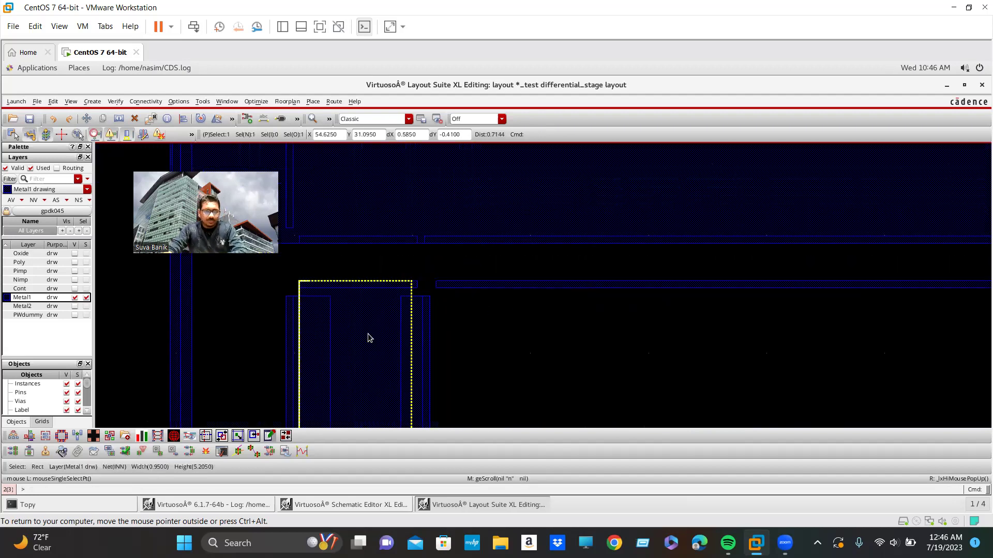
ctrl+scroll(367, 329, up, 2)
key(F4)
key(c)
click(365, 325)
ctrl+scroll(427, 326, down, 3)
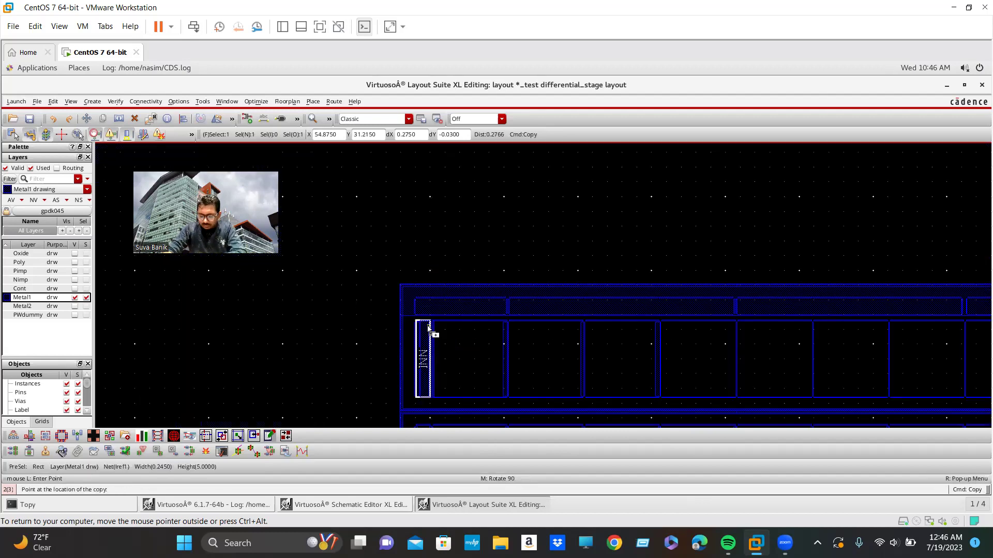
shift+scroll(427, 327, down, 1)
ctrl+scroll(831, 334, up, 3)
ctrl+scroll(837, 335, up, 2)
ctrl+scroll(824, 336, down, 2)
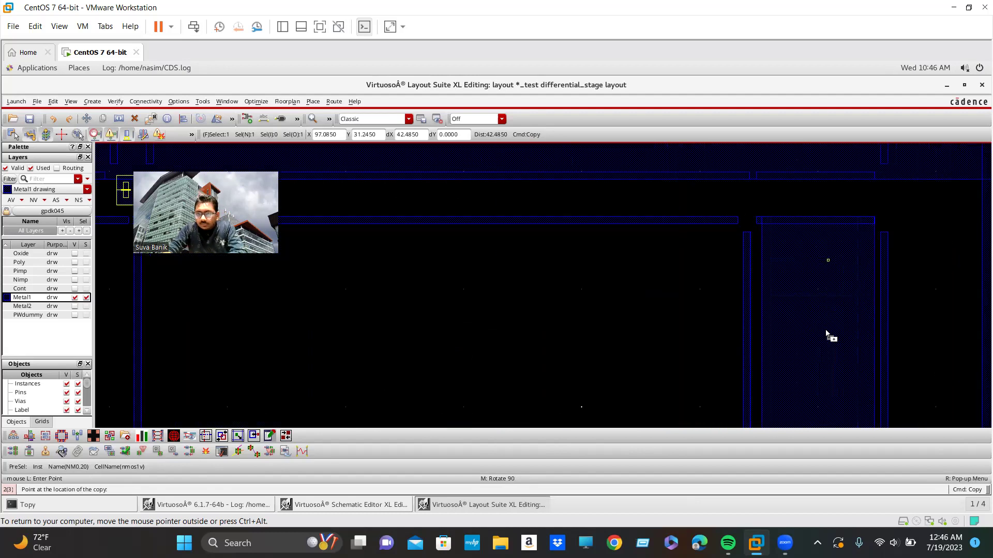
click(826, 260)
ctrl+scroll(910, 319, up, 3)
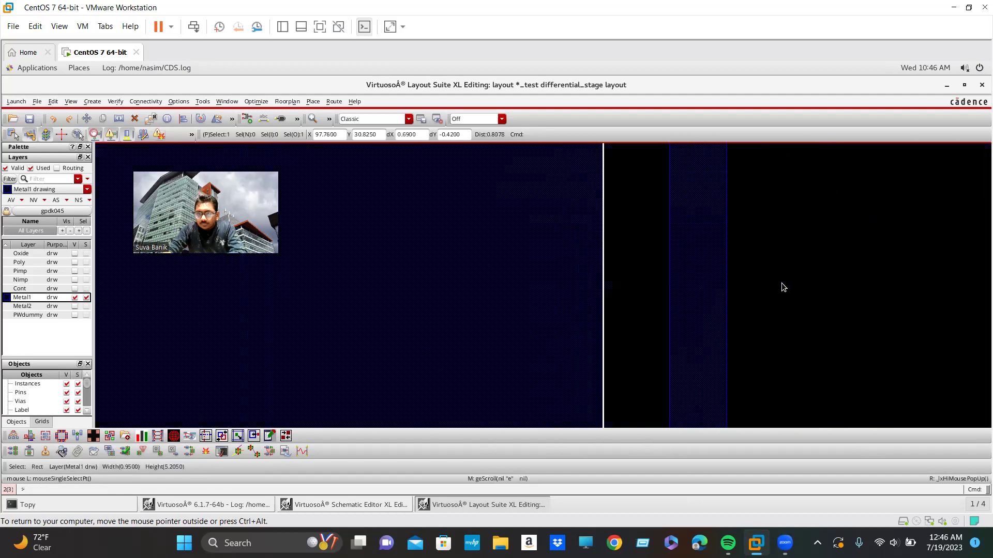
ctrl+scroll(798, 338, down, 1)
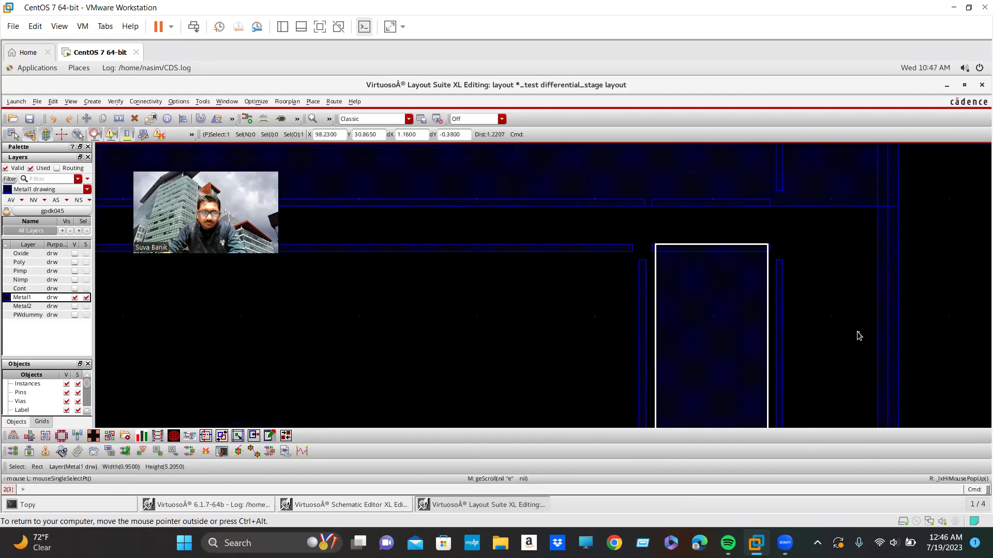
- Draw a Metal1 rectangle about 1.22 by 5.0 over the top row's rightmost device, spanning from its left source/drain strip to its right one
key(ctrl+d)
key(r)
scroll(659, 244, up, 2)
scroll(612, 308, up, 2)
scroll(472, 322, up, 3)
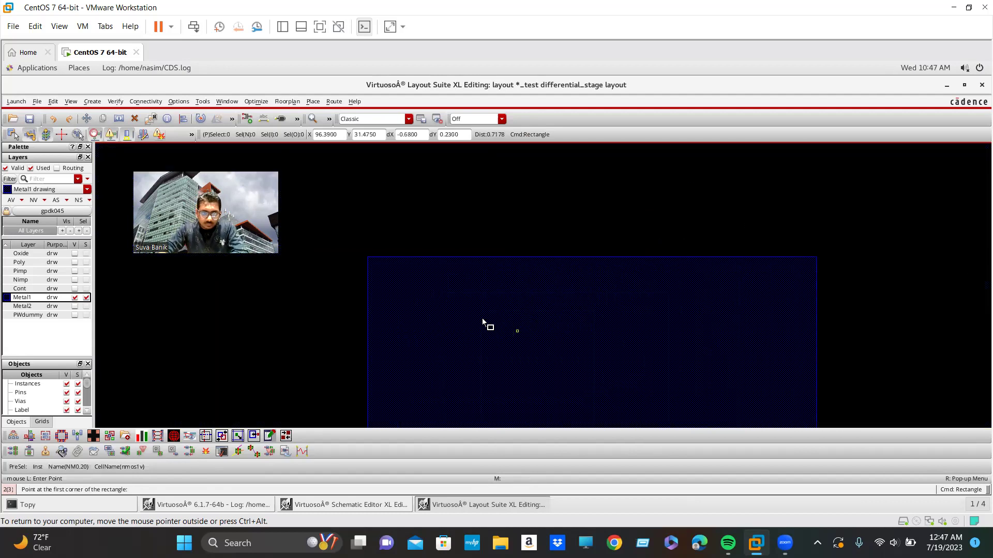
click(369, 264)
scroll(538, 373, down, 3)
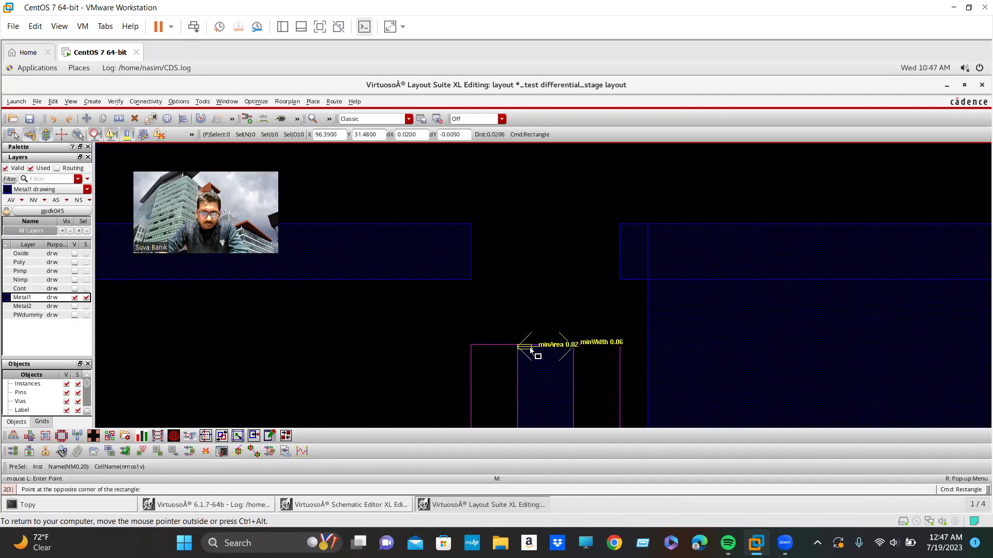
key(Down)
scroll(570, 365, up, 2)
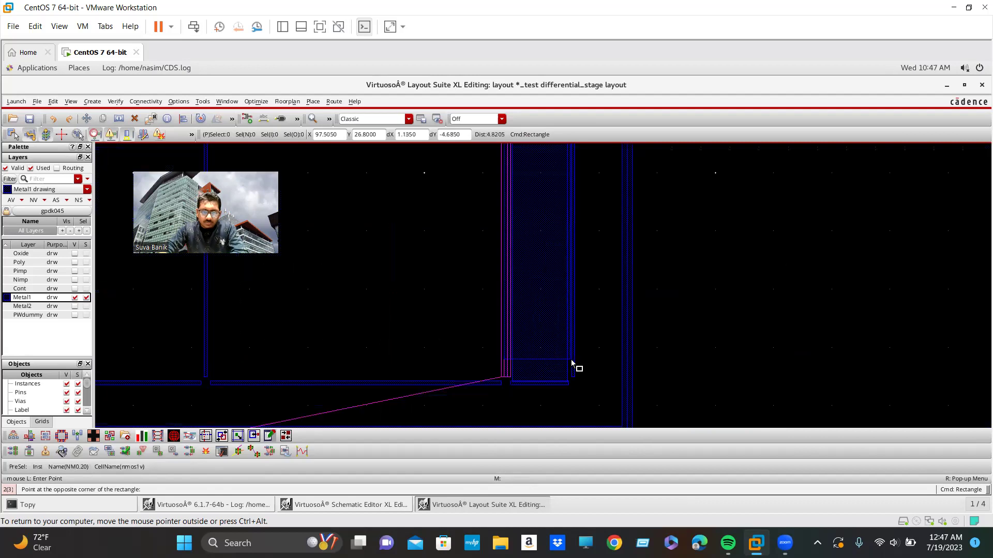
key(Down)
scroll(583, 325, down, 3)
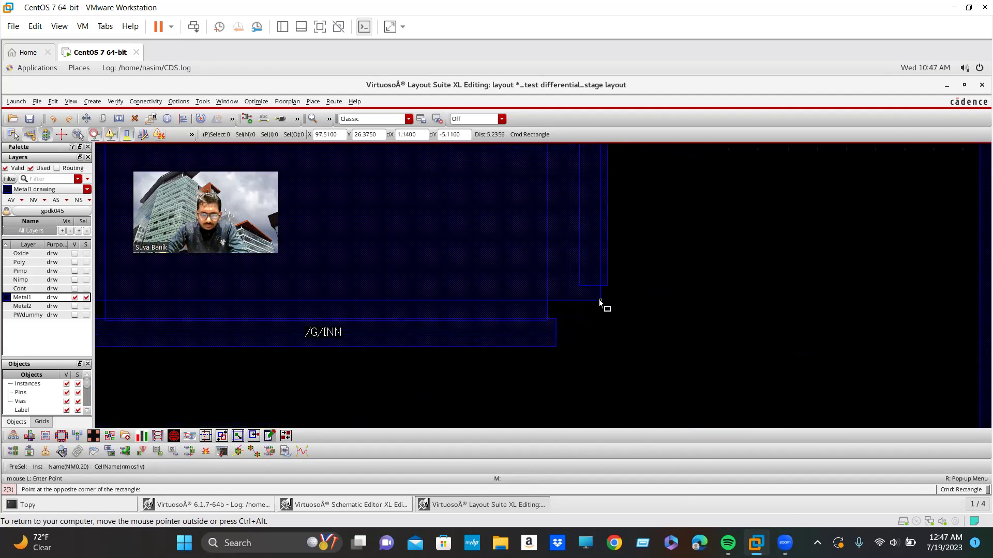
scroll(598, 282, up, 3)
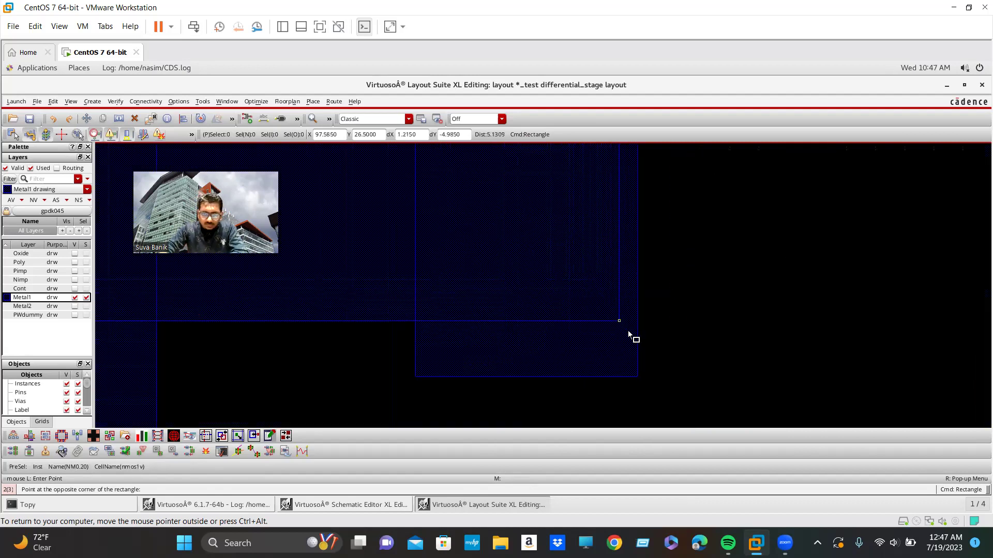
click(643, 377)
- Examine the end devices of the transistor rows, the Iref1 connection lines and the top row's new Metal1 coverage across the whole array
scroll(716, 326, down, 4)
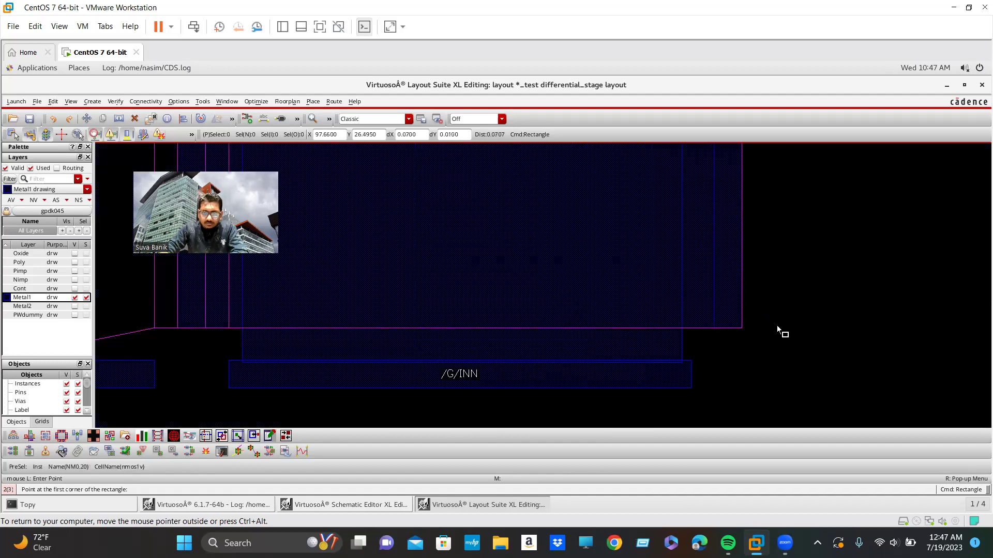
scroll(783, 388, down, 3)
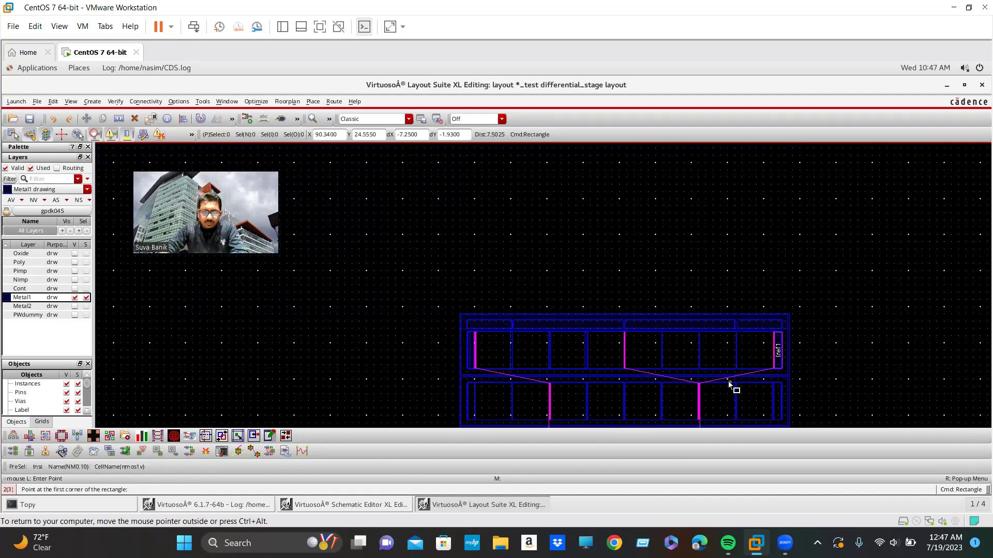
scroll(718, 363, up, 4)
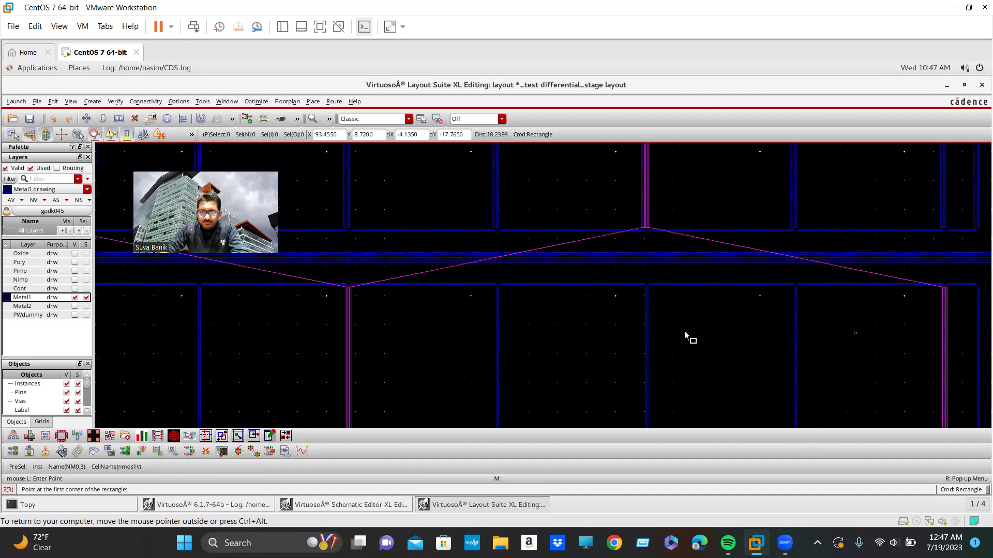
scroll(741, 317, up, 3)
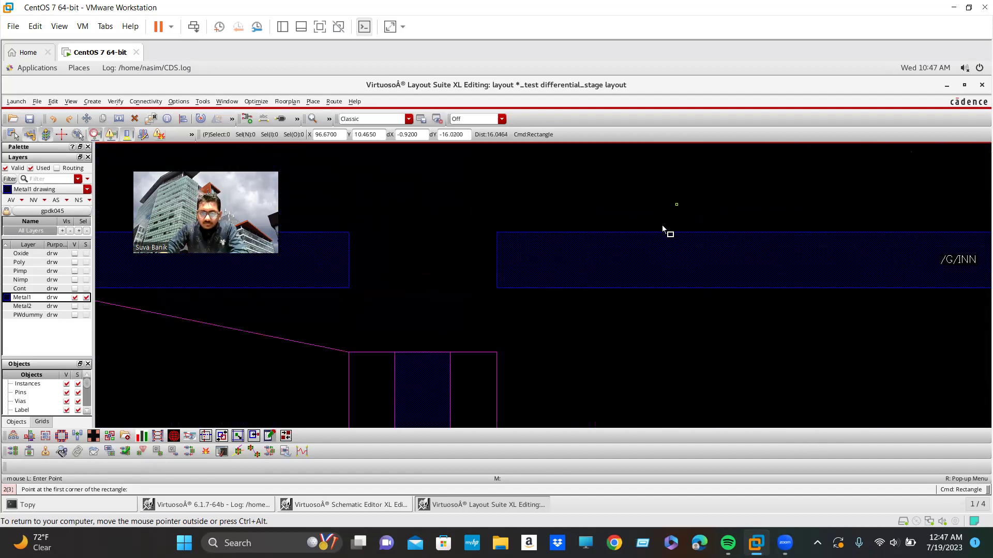
scroll(703, 300, down, 3)
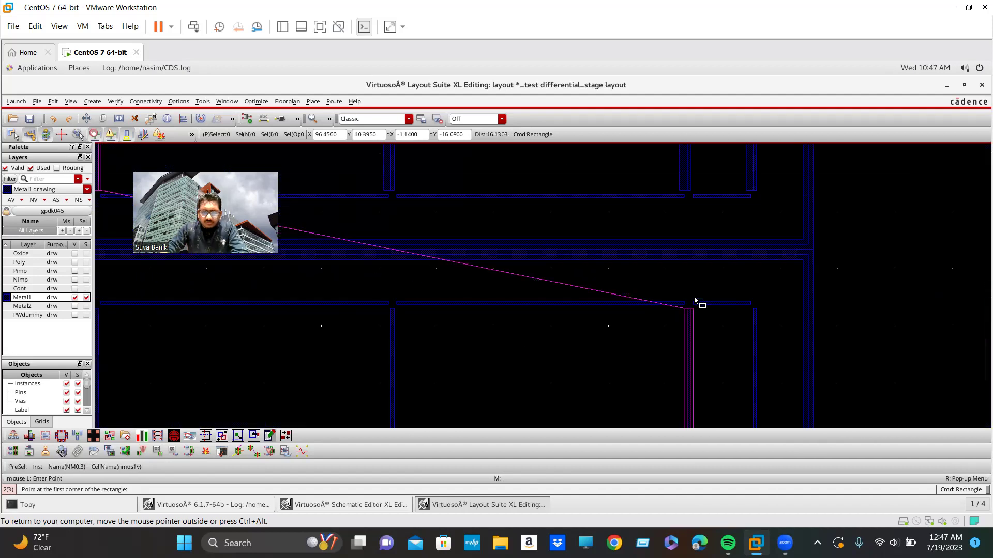
scroll(775, 336, down, 2)
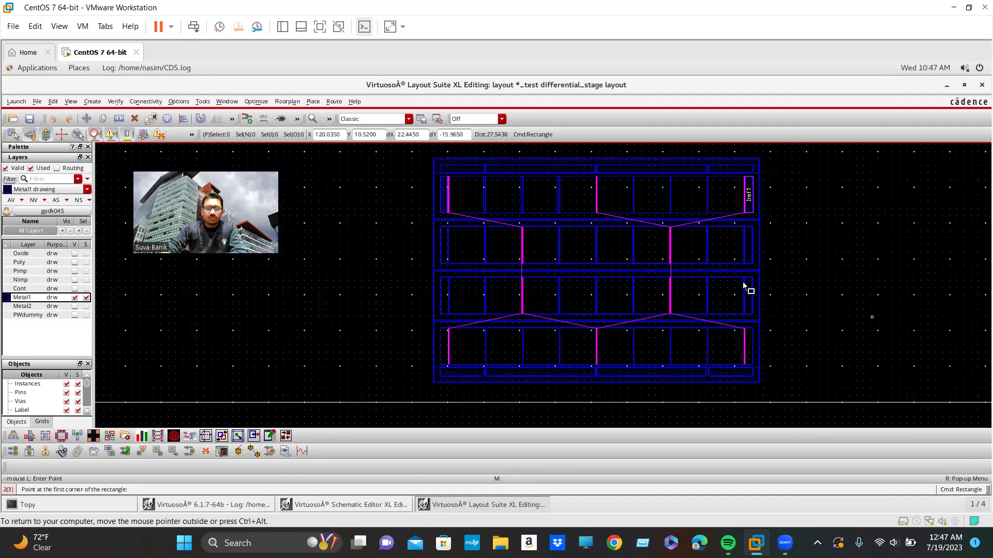
scroll(765, 188, up, 4)
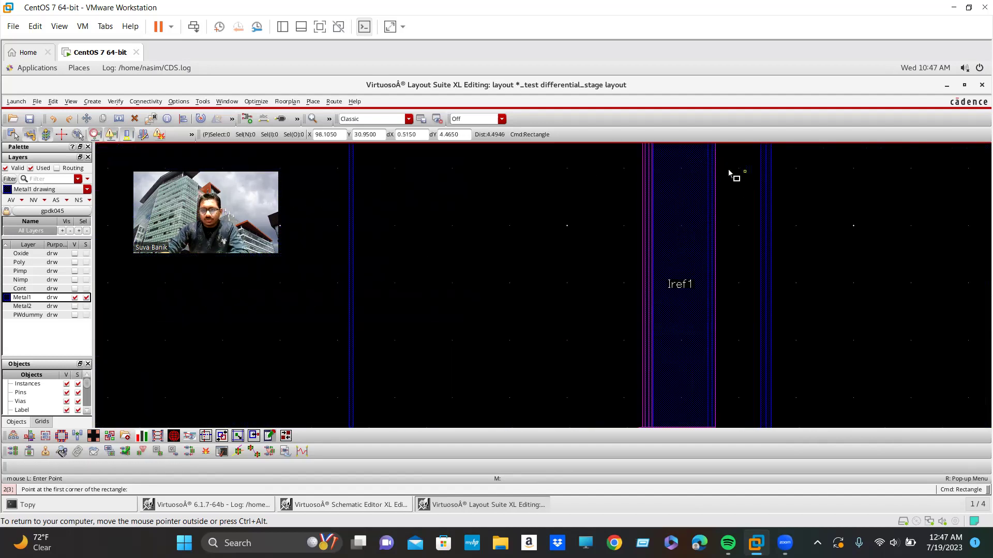
scroll(671, 200, down, 1)
scroll(775, 347, down, 3)
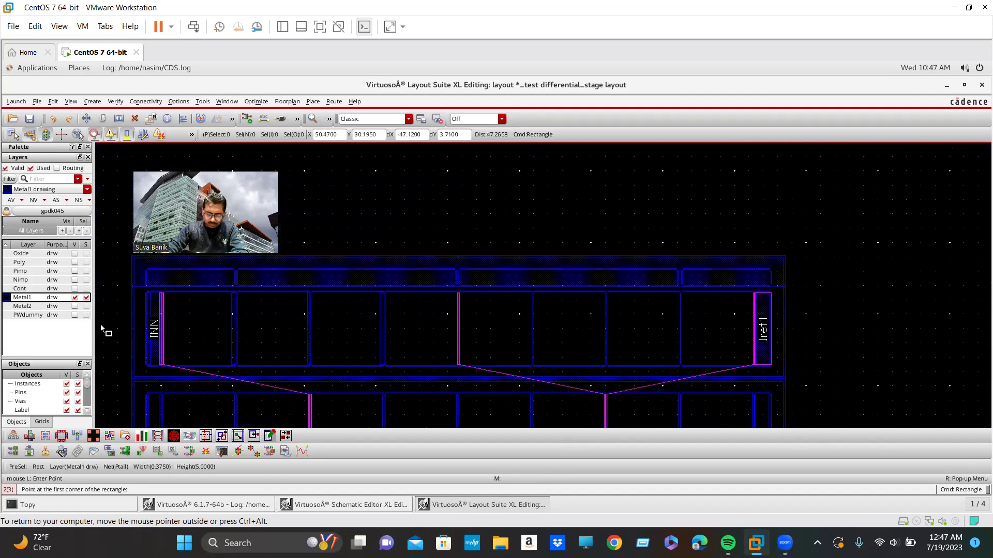
key(Left)
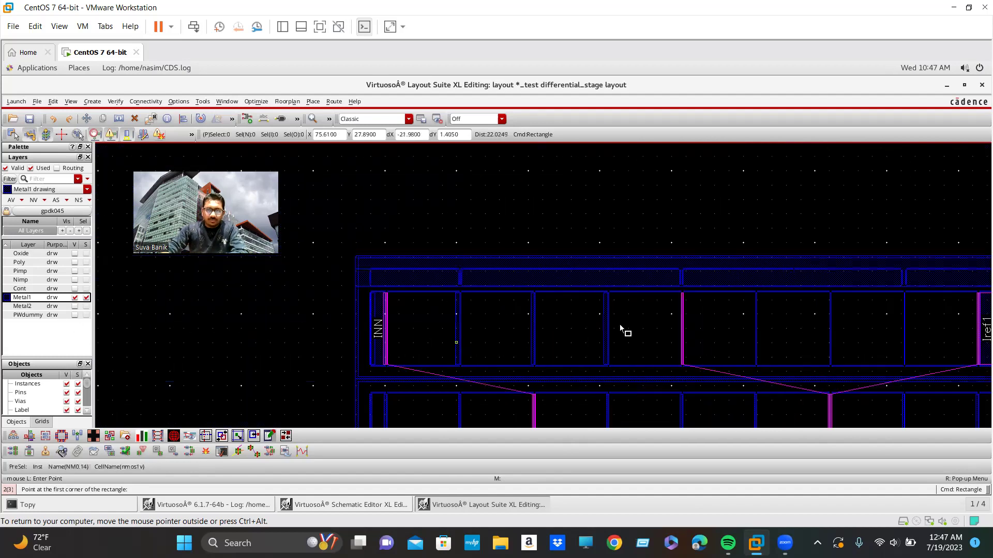
ctrl+scroll(403, 284, up, 4)
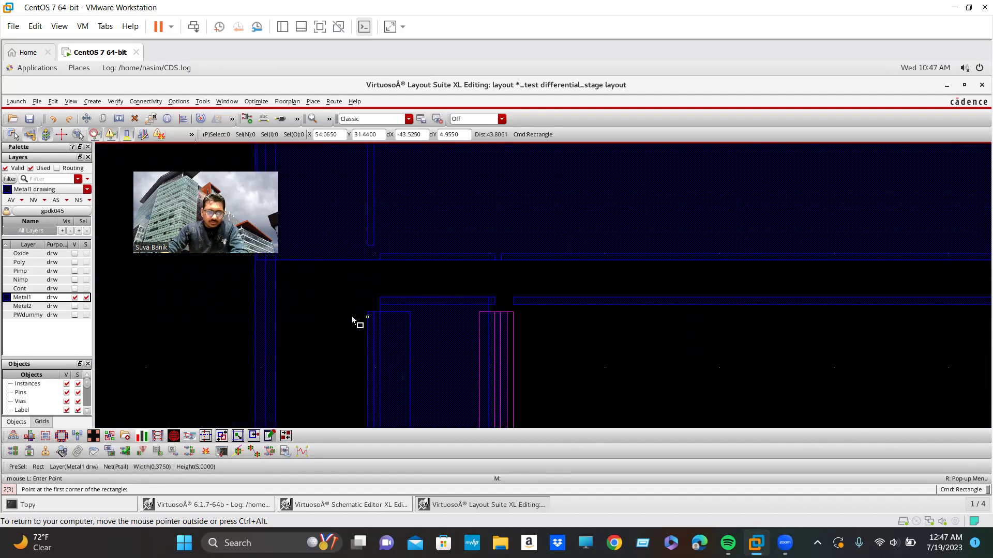
ctrl+scroll(387, 323, down, 2)
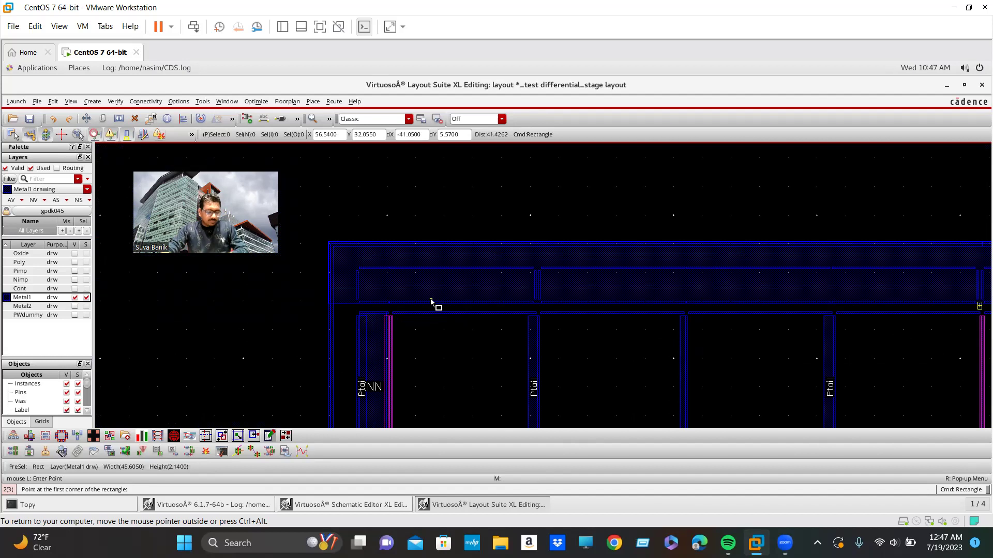
ctrl+scroll(434, 302, down, 4)
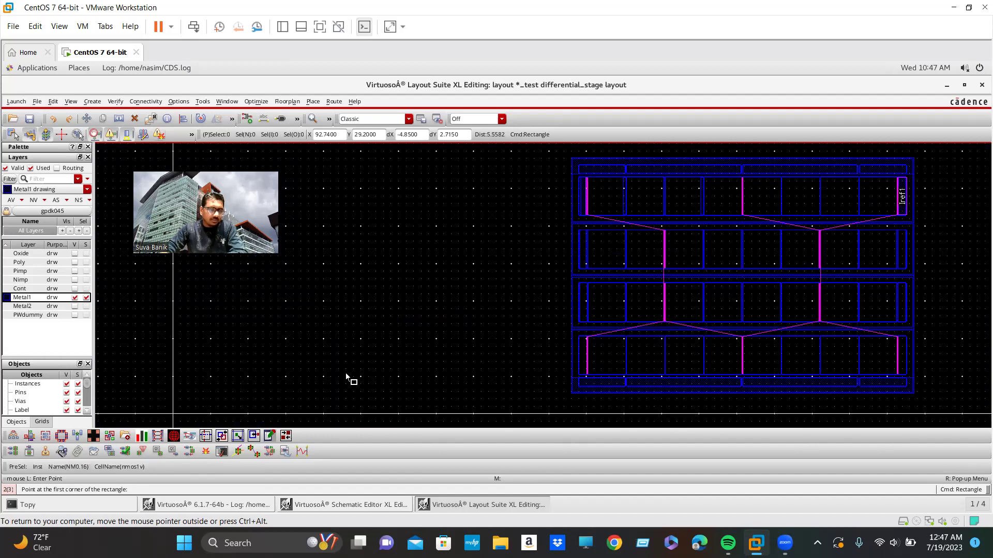
- Switch to the schematic, show it beside the layout and cross-highlight the layout devices of transistors NM1 and NM0
key(super)
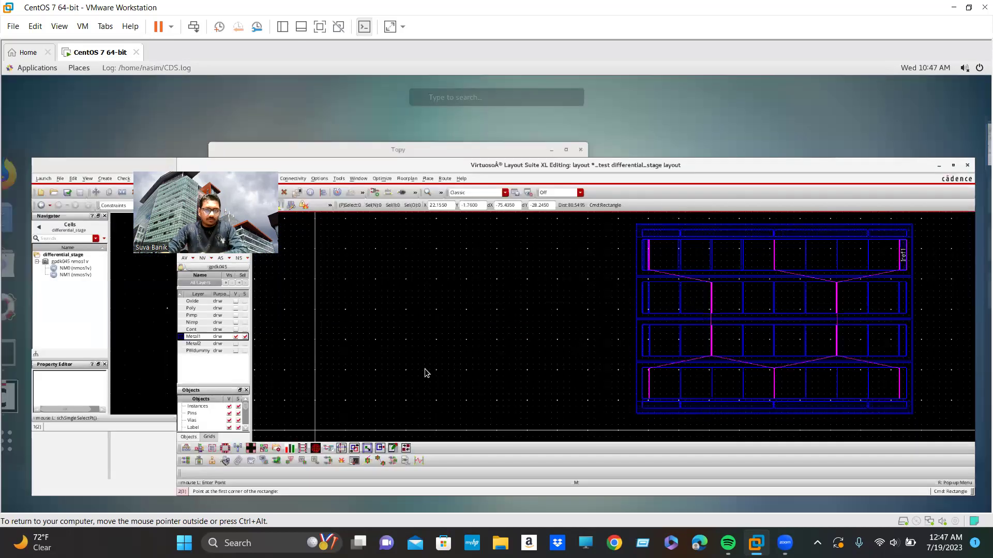
click(316, 404)
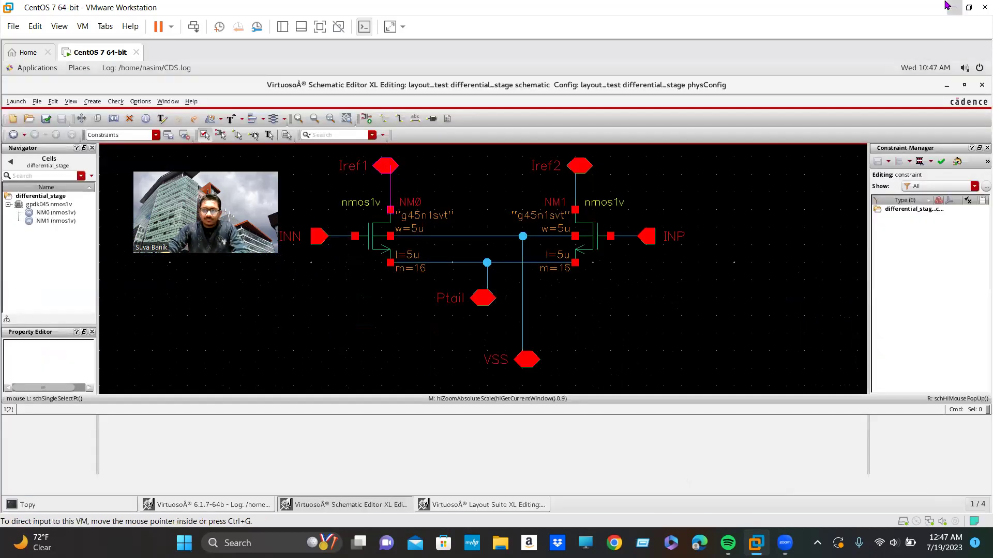
click(964, 85)
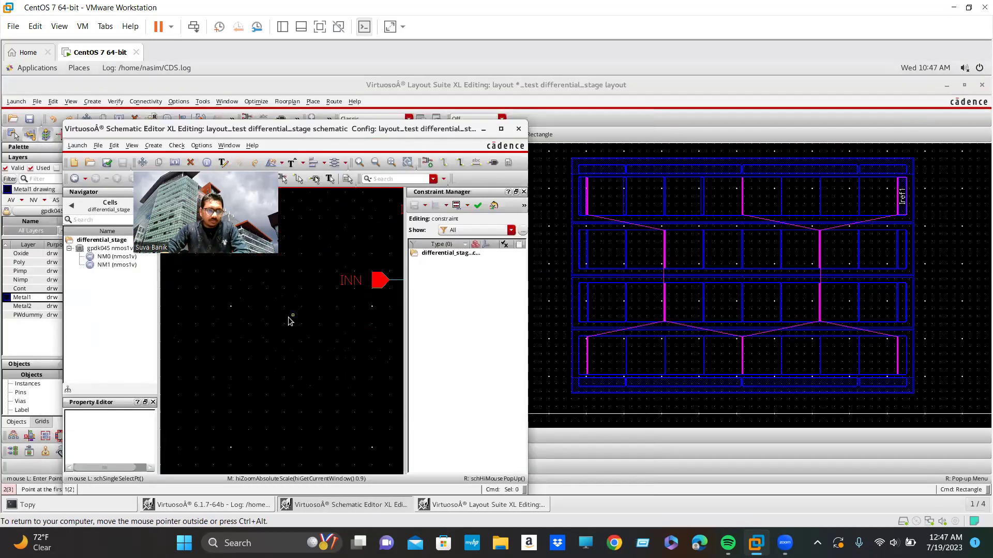
key(f)
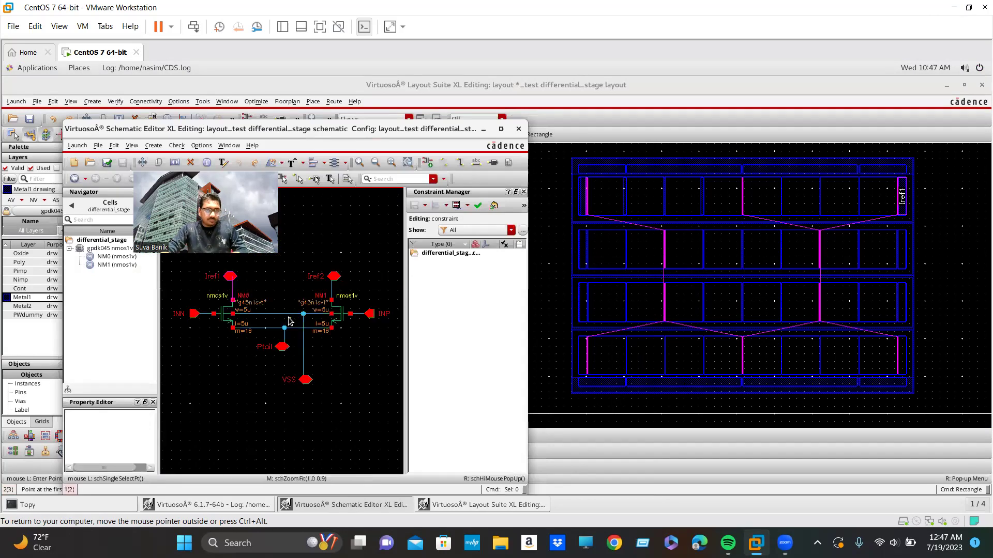
click(347, 313)
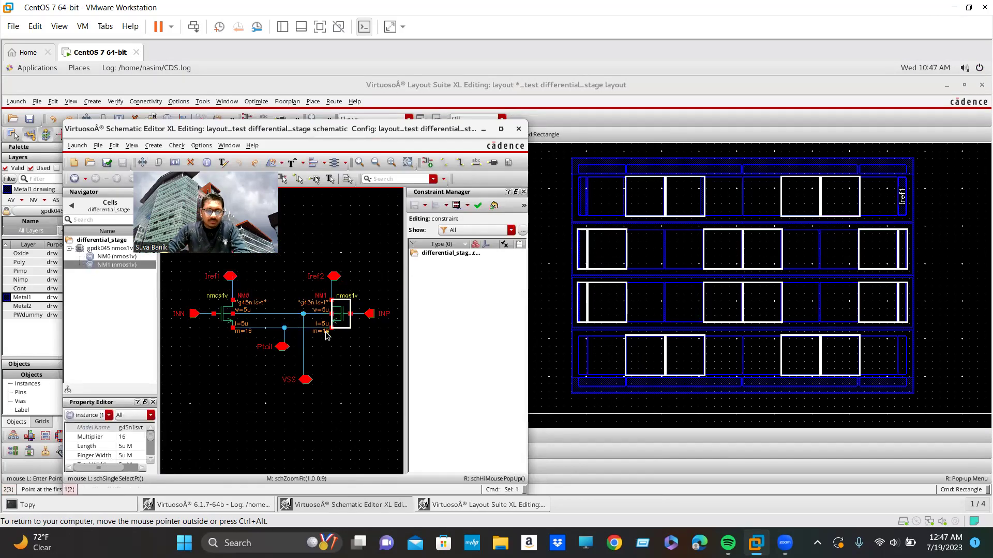
click(221, 325)
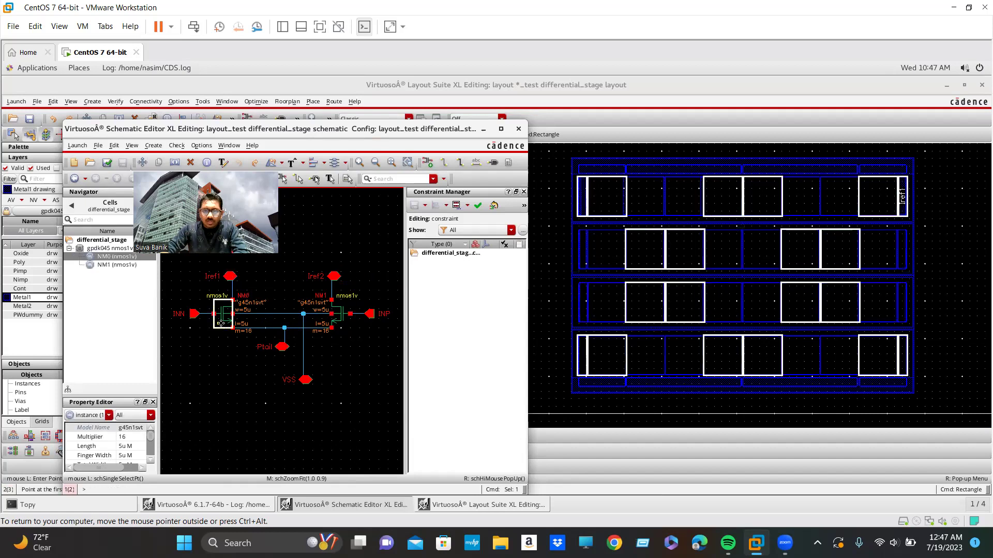
click(483, 129)
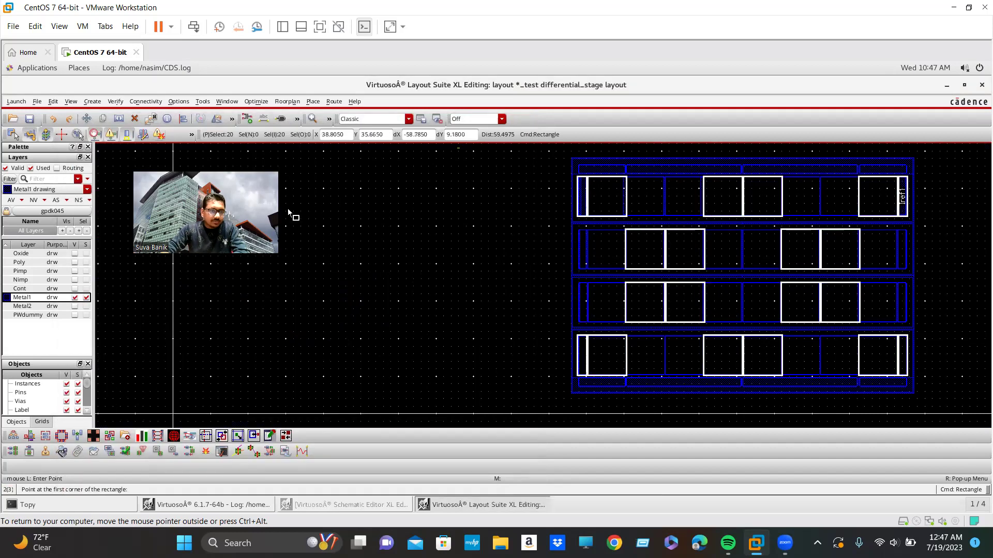
- Show the Metal2 layer and compare the top transistor row's Metal2 track labels with the nets of NM0 in the schematic
click(74, 307)
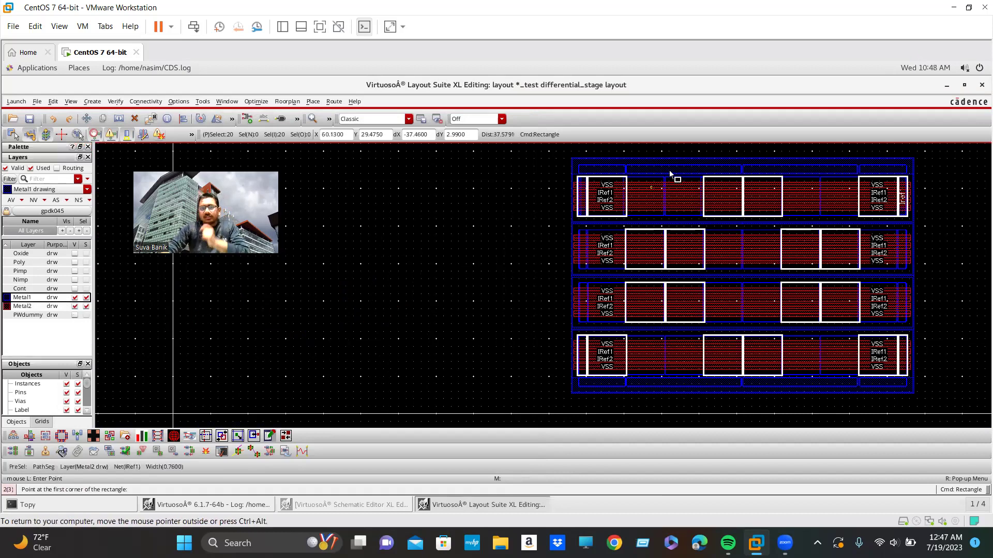
scroll(667, 172, up, 3)
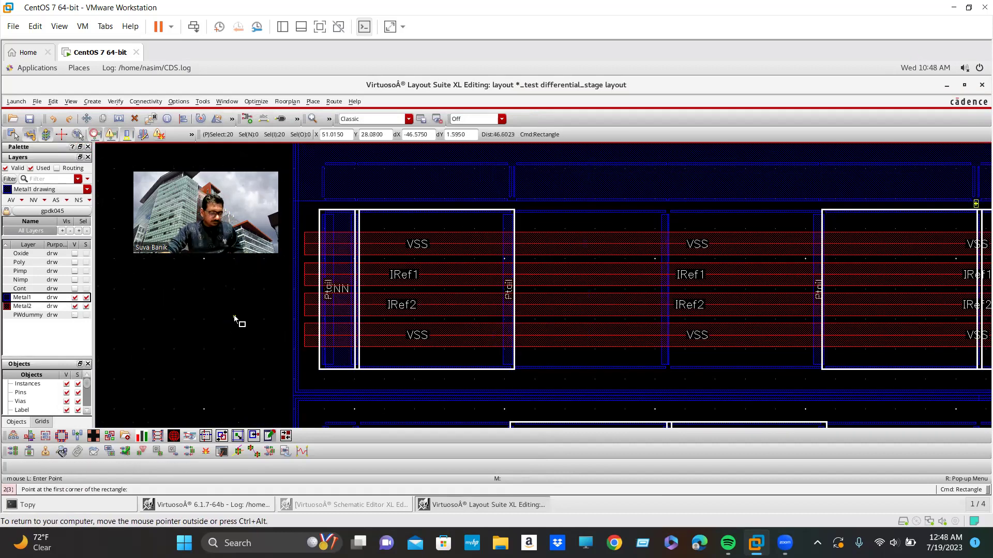
key(super)
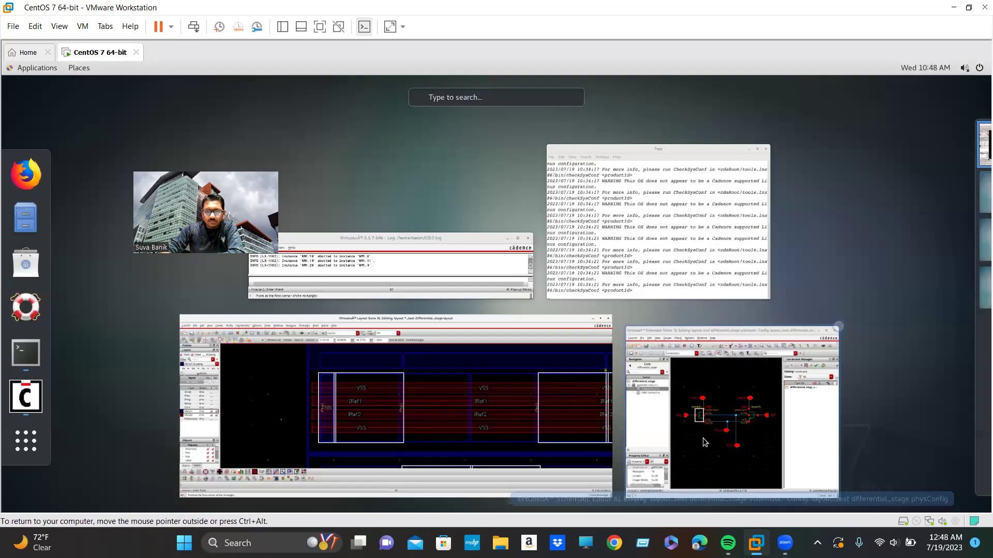
click(692, 420)
click(186, 278)
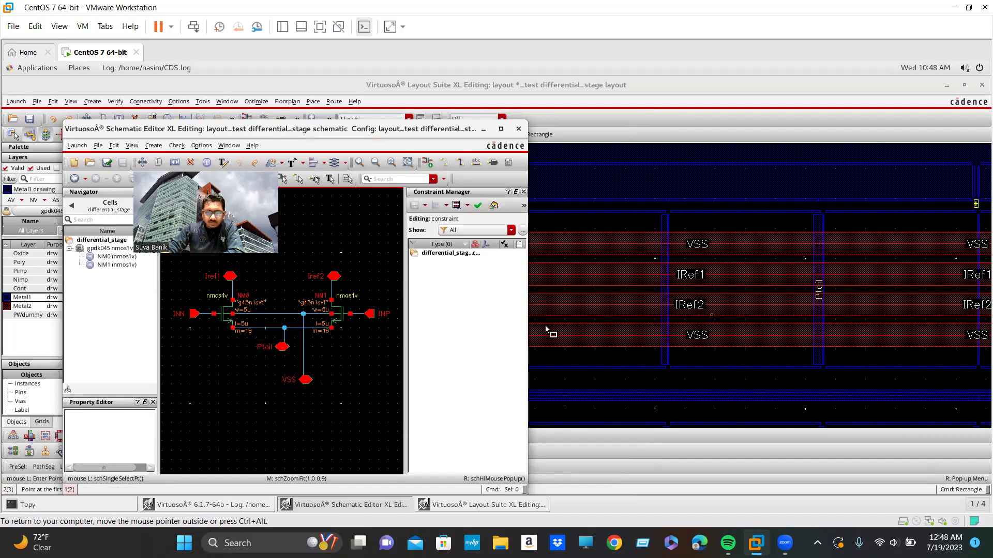
ctrl+scroll(234, 331, up, 2)
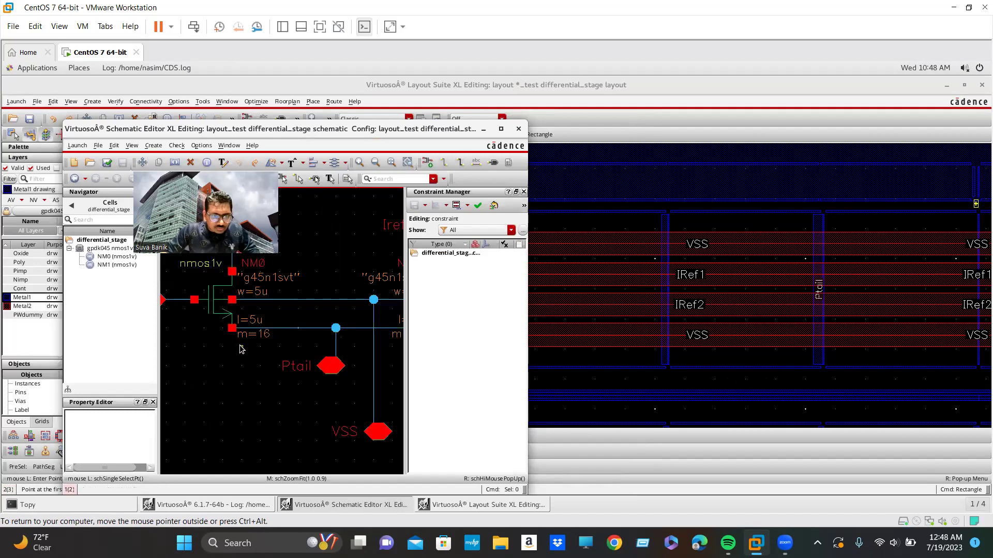
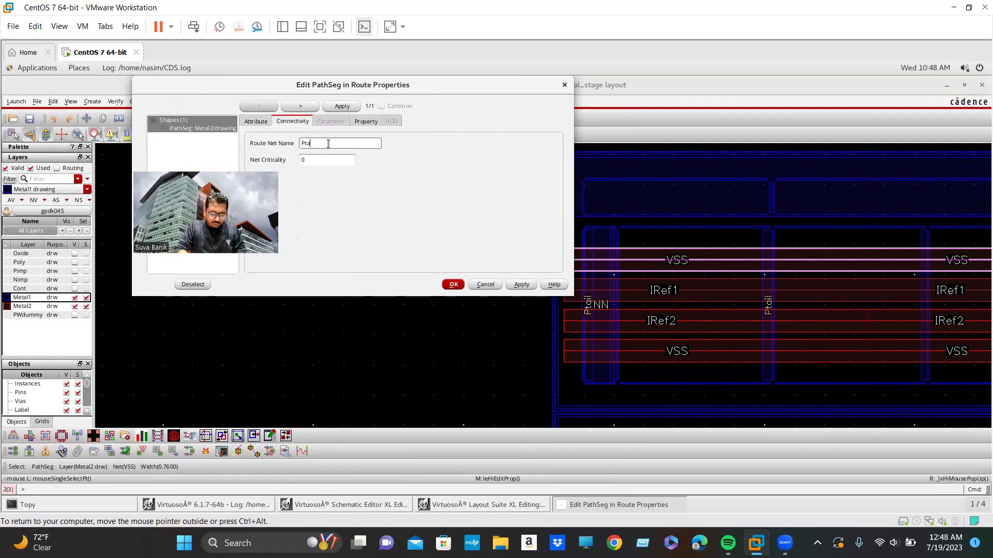
- Change the route net name of the top row's upper and lower VSS Metal2 tracks to Ptail
double_click(328, 143)
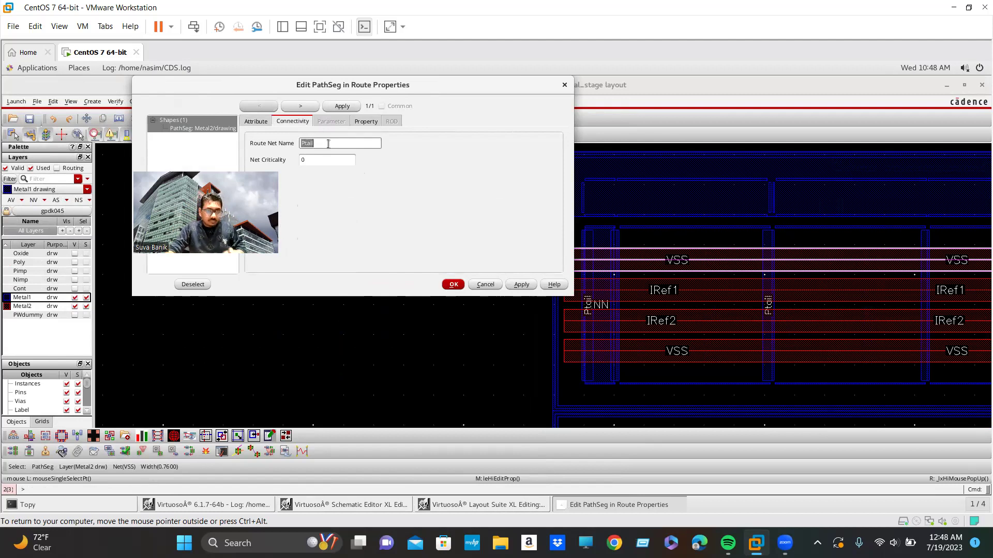
click(452, 284)
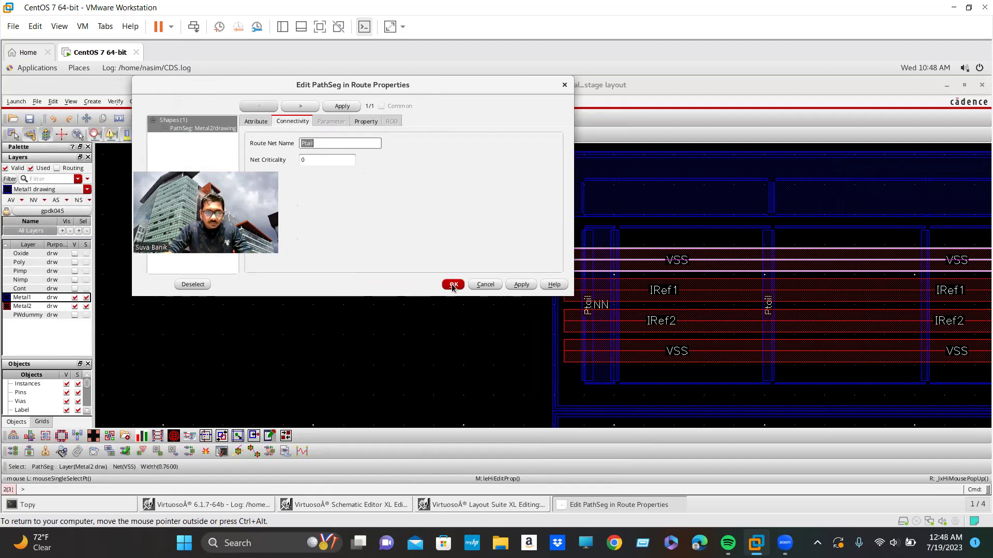
click(661, 347)
key(q)
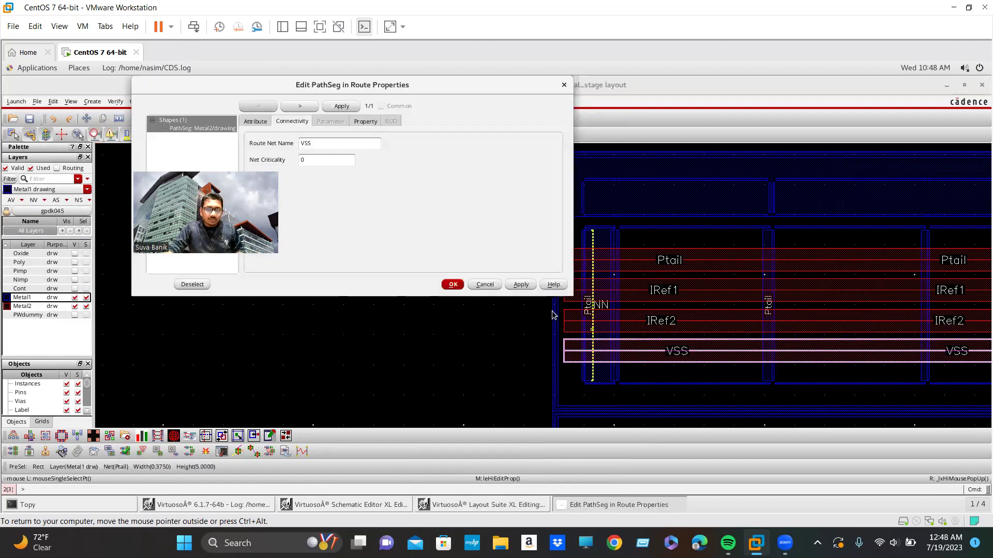
click(364, 122)
click(284, 122)
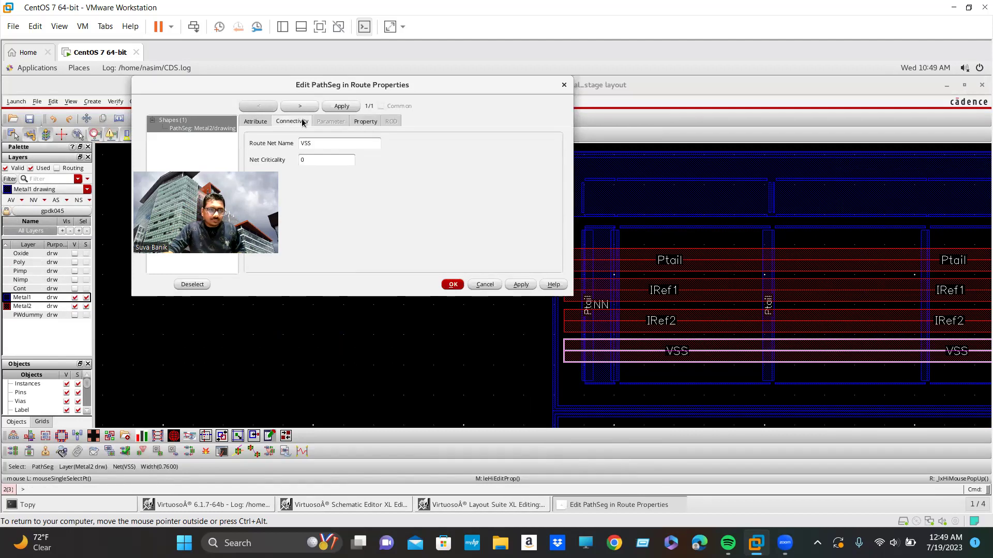
double_click(322, 145)
text(Ptail)
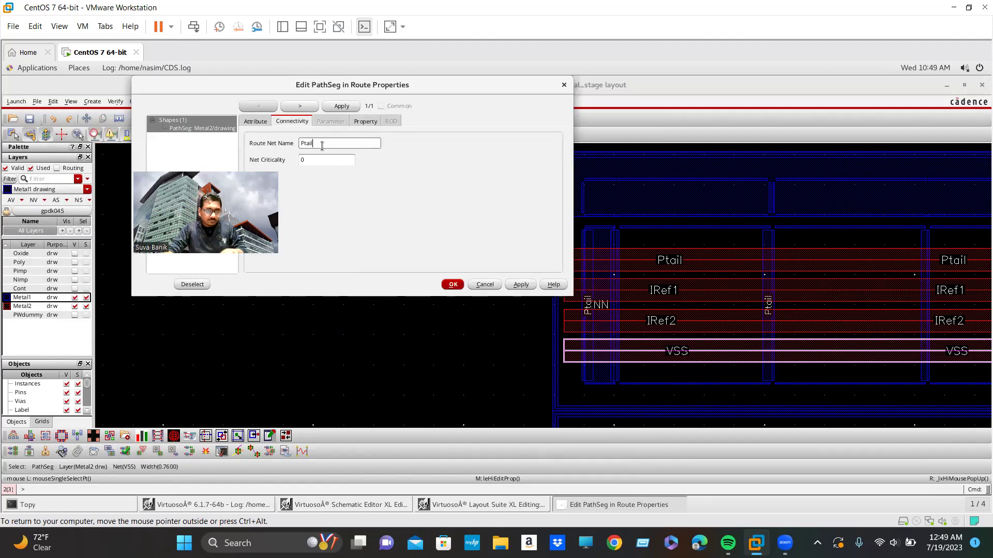
click(454, 285)
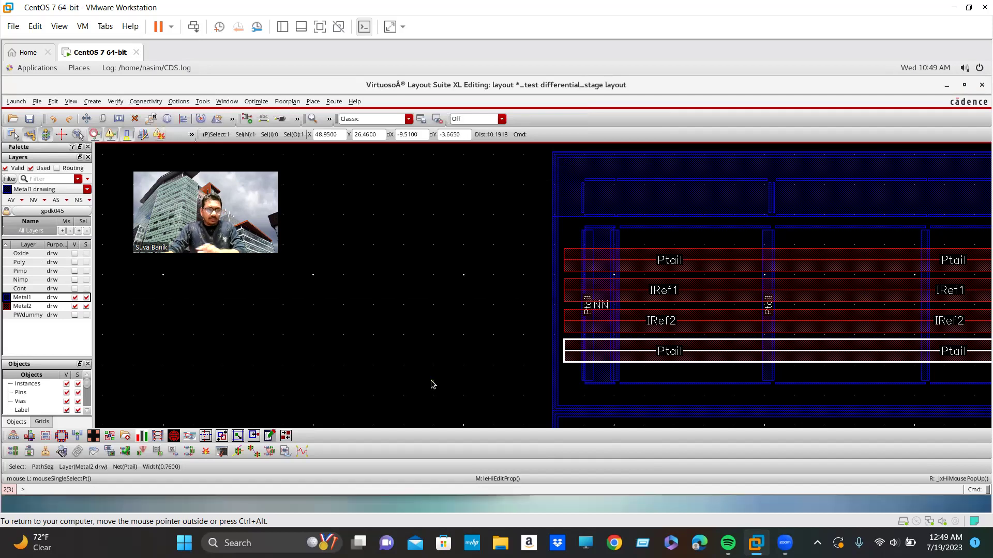
- Examine the schematic's pins and the Metal2 track labels in the transistor rows, ending with the top row's Ptail, IRef1 and IRef2 tracks
key(super)
click(355, 389)
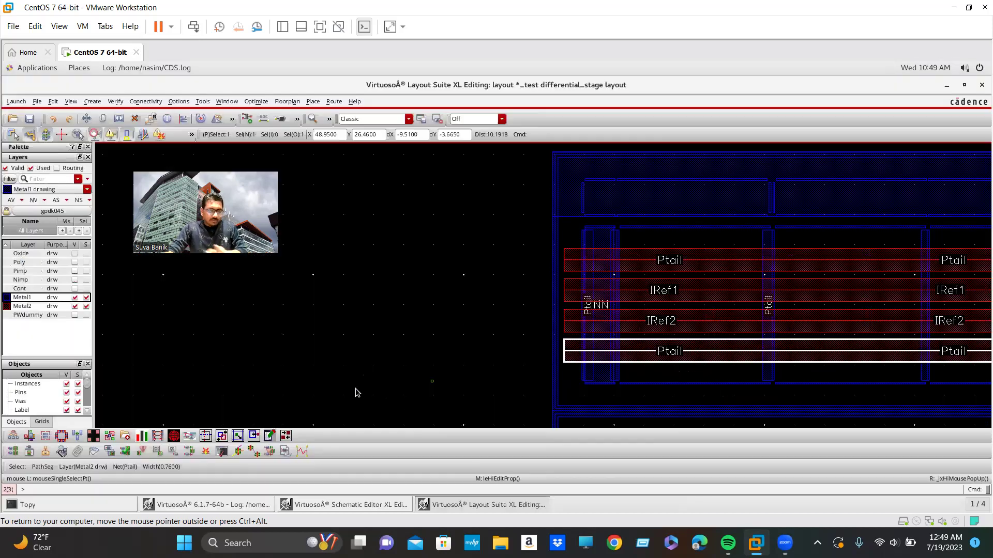
key(super)
click(694, 452)
scroll(309, 395, down, 1)
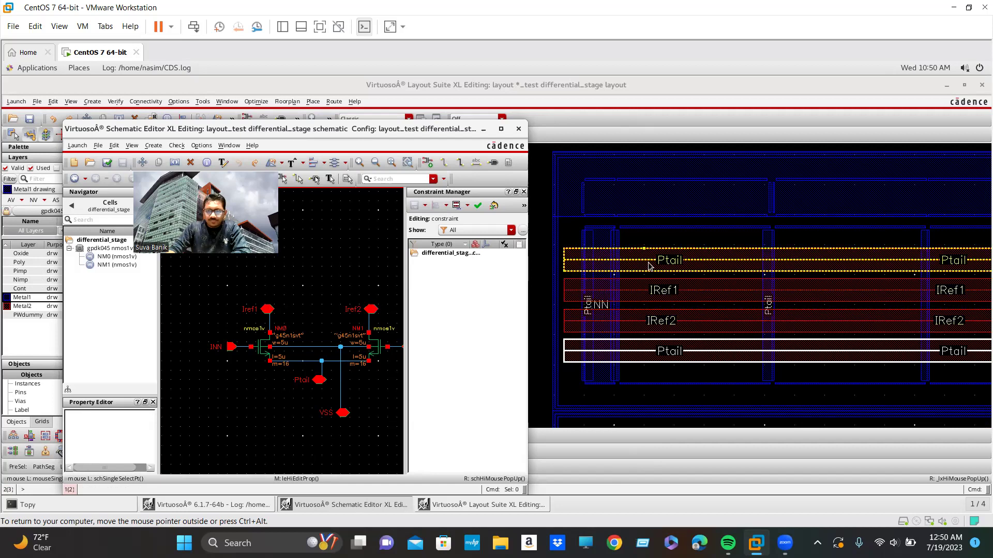
scroll(723, 277, down, 1)
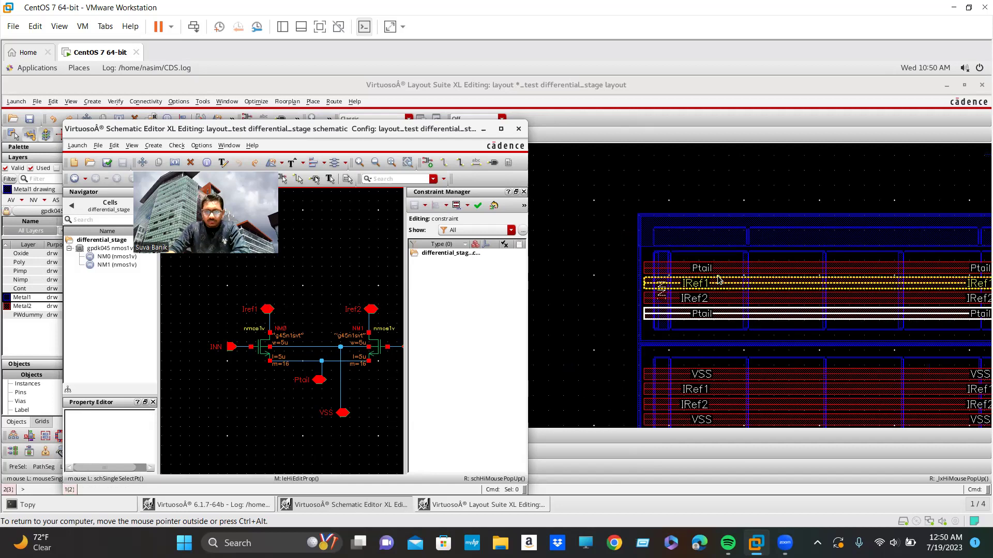
key(Down)
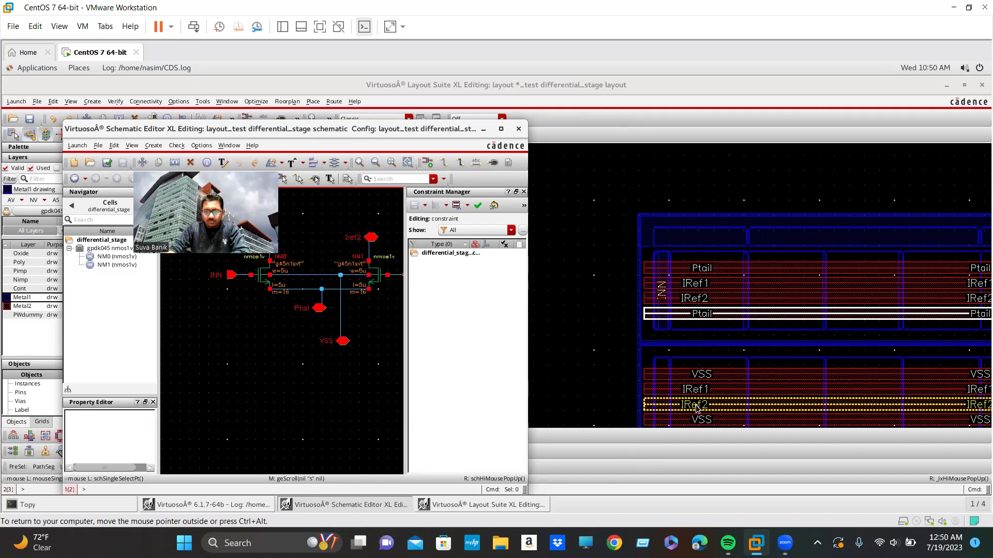
click(616, 328)
key(Down)
scroll(693, 248, down, 3)
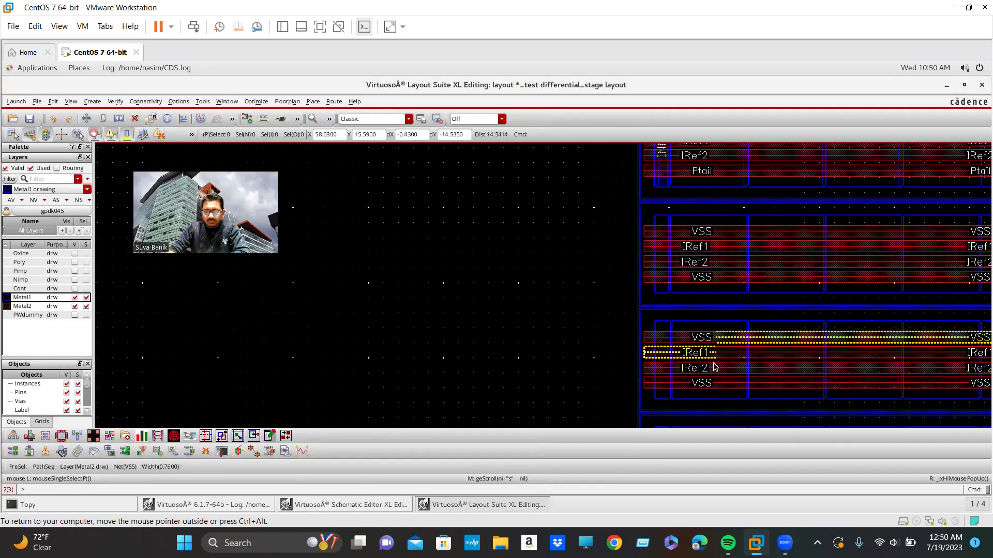
scroll(698, 279, up, 3)
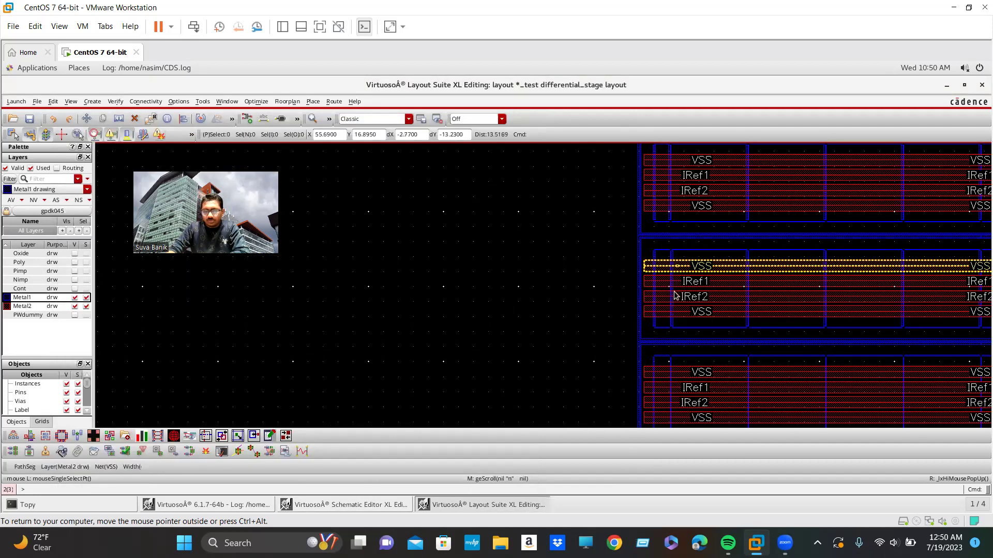
scroll(696, 277, up, 2)
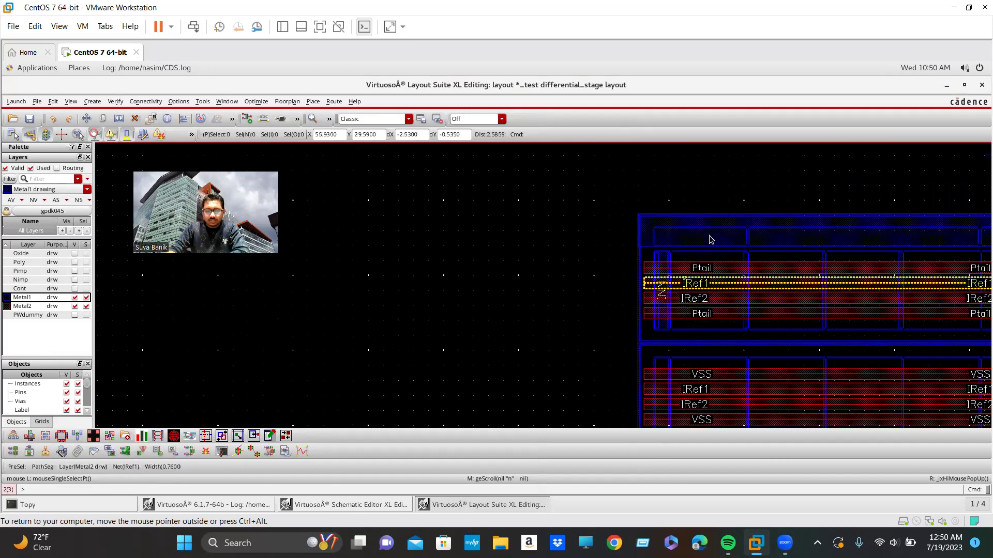
ctrl+scroll(713, 251, up, 1)
ctrl+scroll(554, 283, down, 1)
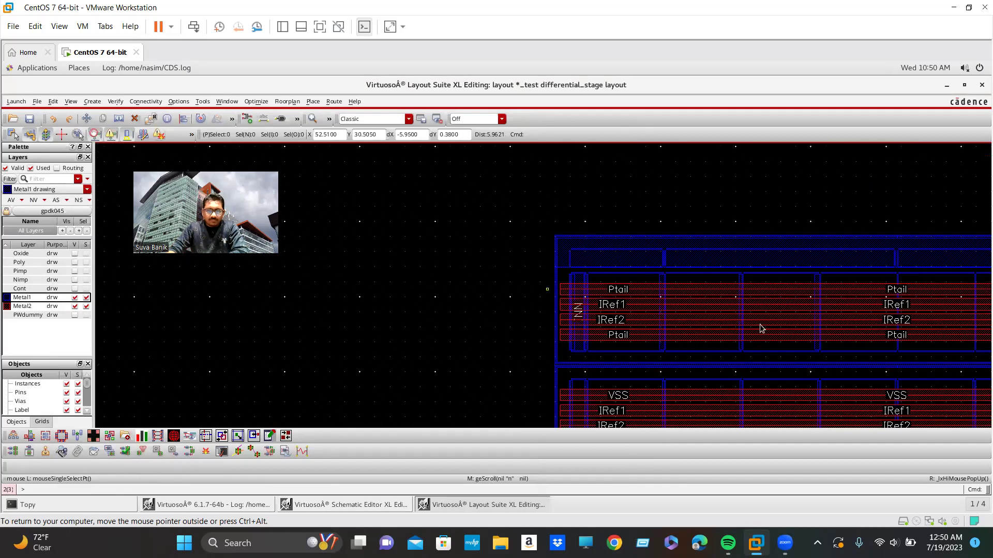
ctrl+scroll(682, 295, up, 2)
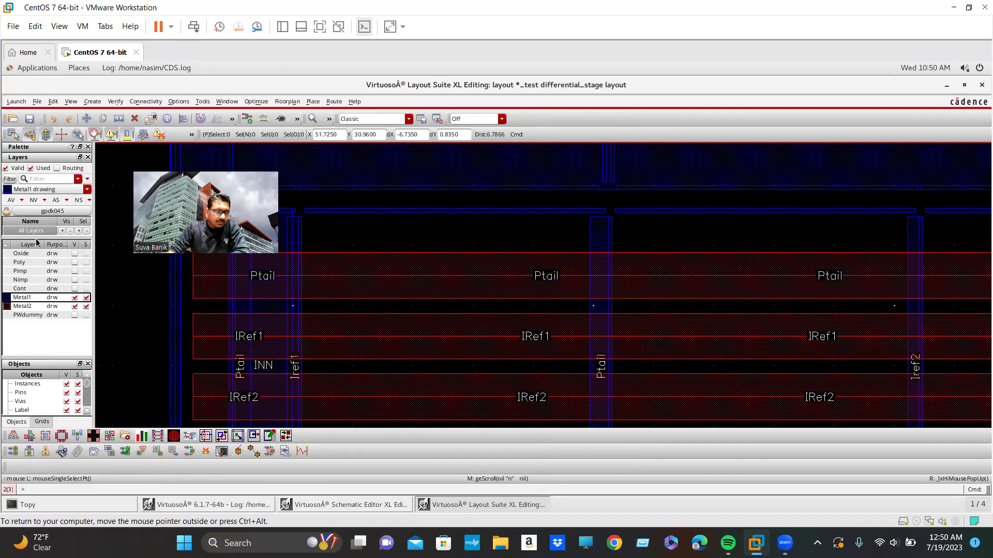
- Hide the Metal2 layer and copy the Ptail Metal1 strip between the top row's first two devices a short distance to its left
click(77, 306)
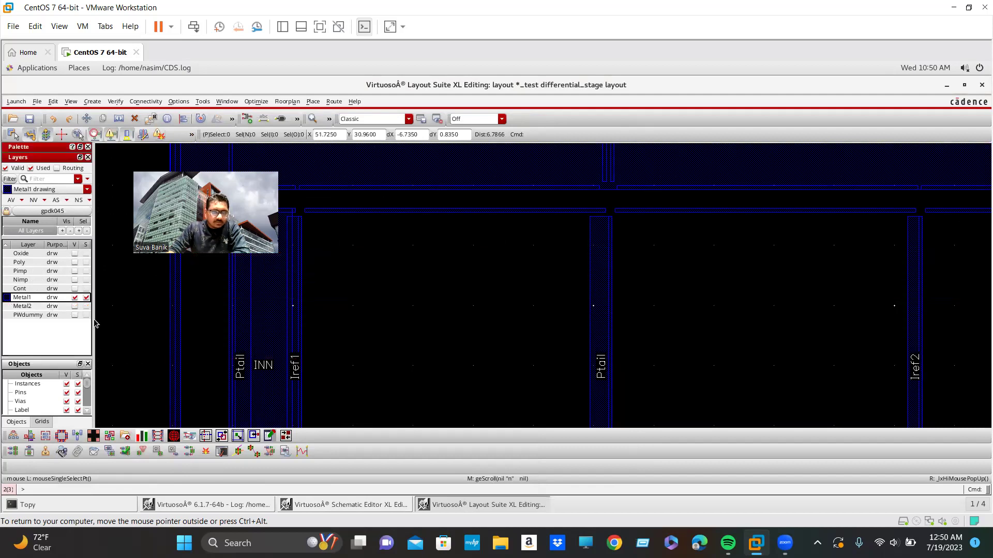
ctrl+scroll(602, 235, up, 1)
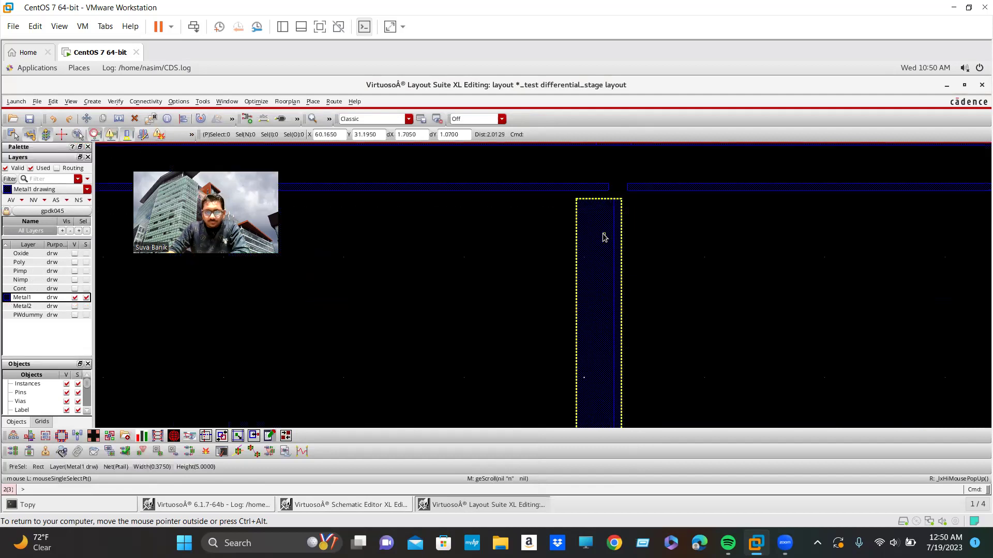
click(596, 247)
key(c)
key(Escape)
- Move the top row's second device and the original Ptail Metal1 strip left, exposing the first device's own source/drain strip
click(605, 265)
drag(604, 264, 392, 265)
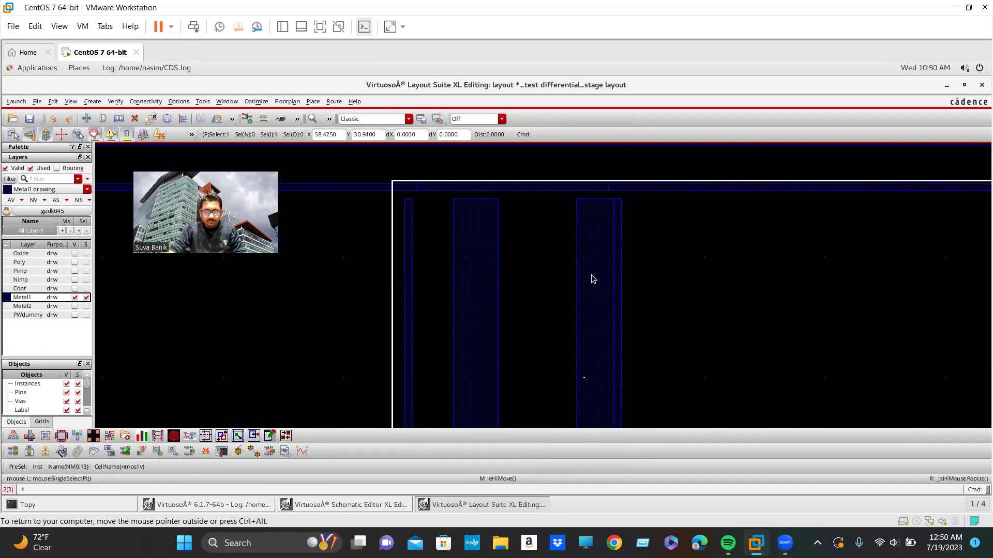
click(582, 261)
click(587, 261)
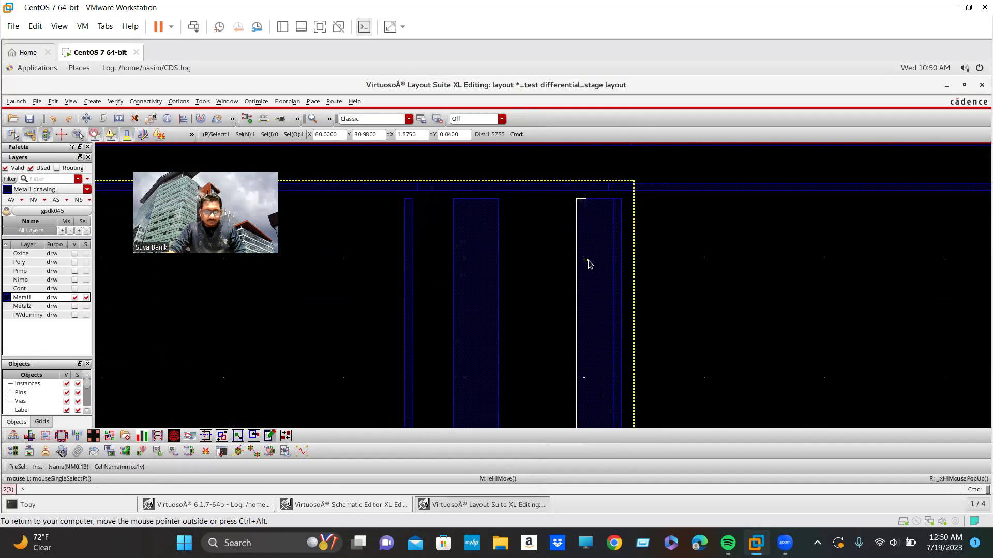
click(588, 267)
key(m)
click(588, 268)
click(398, 265)
- Measure the width of the first device's exposed Metal1 source/drain strip with a ruler and clear the ruler
scroll(636, 209, up, 2)
scroll(607, 196, up, 1)
scroll(595, 230, up, 2)
key(k)
click(610, 229)
click(501, 227)
key(shift)
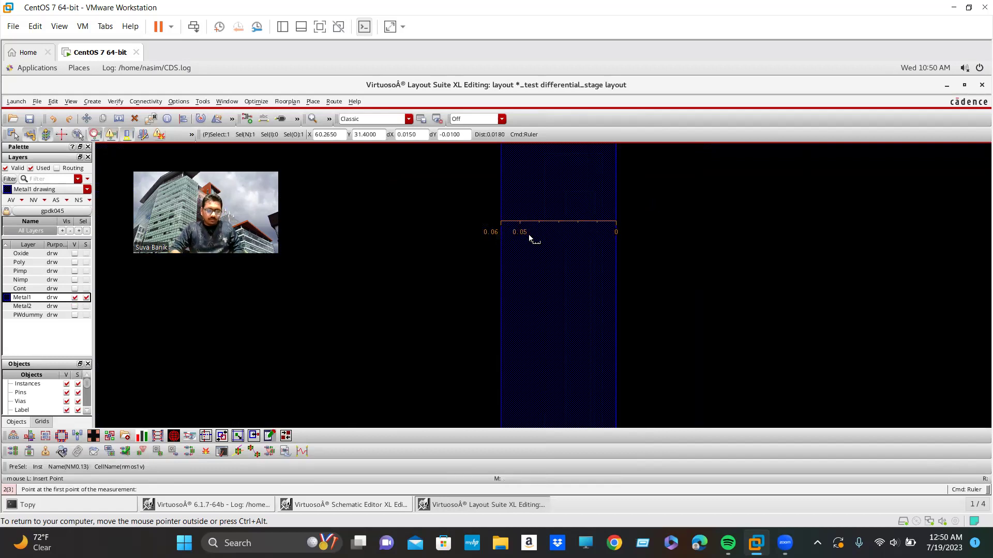
key(shift+k)
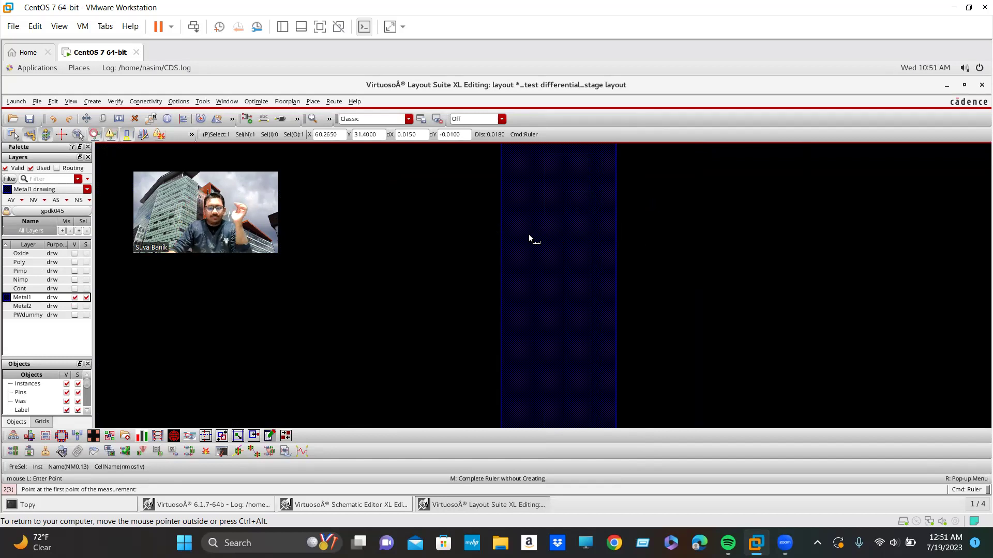
- Undo the moves of the top row's second device and its Ptail Metal1 strip
key(u)
key(u)
key(u)
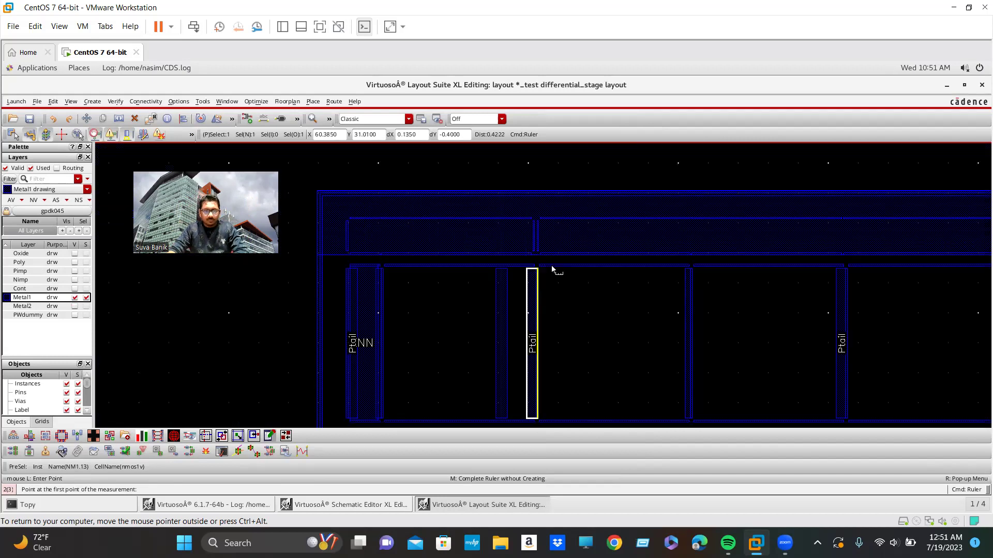
- Show the Metal2 layer and place an automatic via where the first two devices' Ptail Metal1 strip crosses the upper Ptail track
key(Escape)
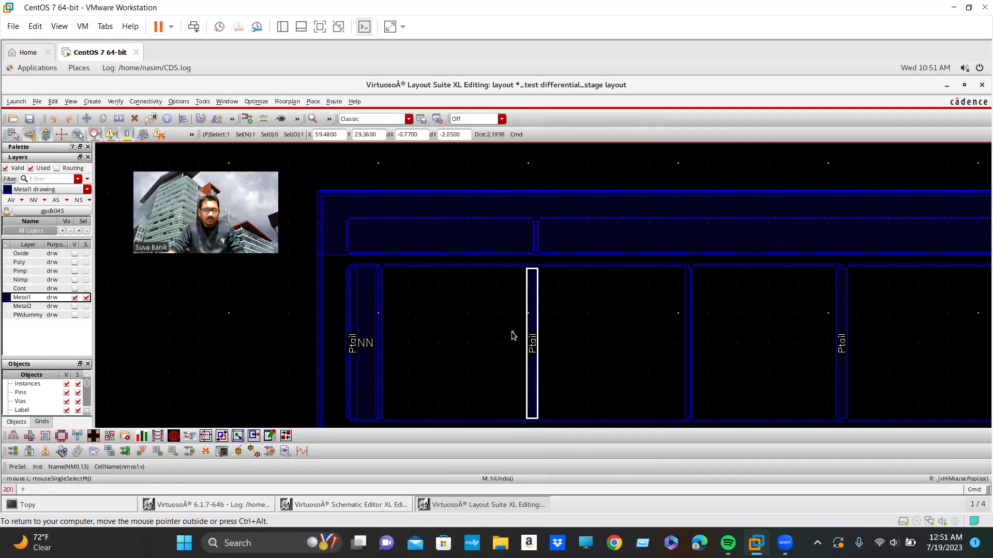
click(75, 307)
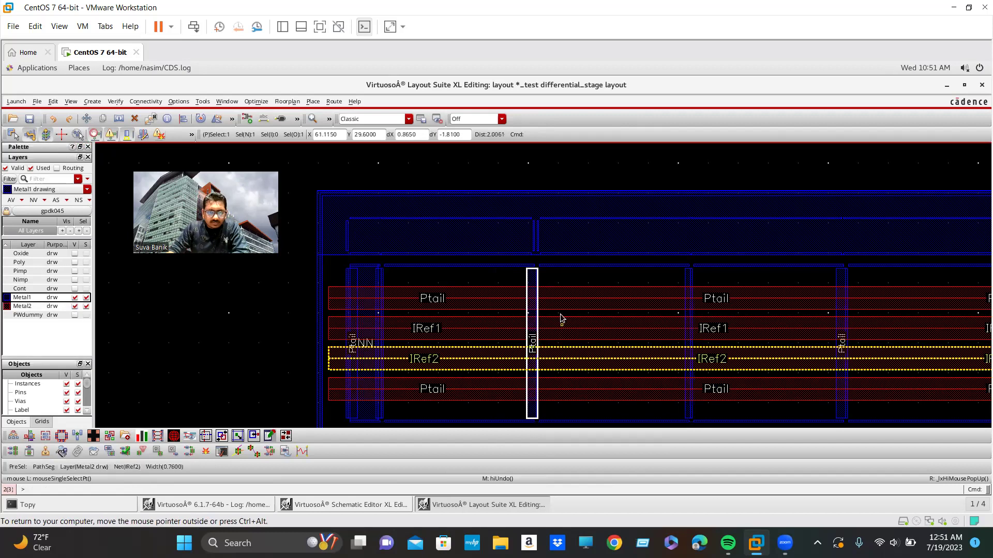
scroll(562, 319, up, 1)
scroll(555, 306, up, 1)
key(o)
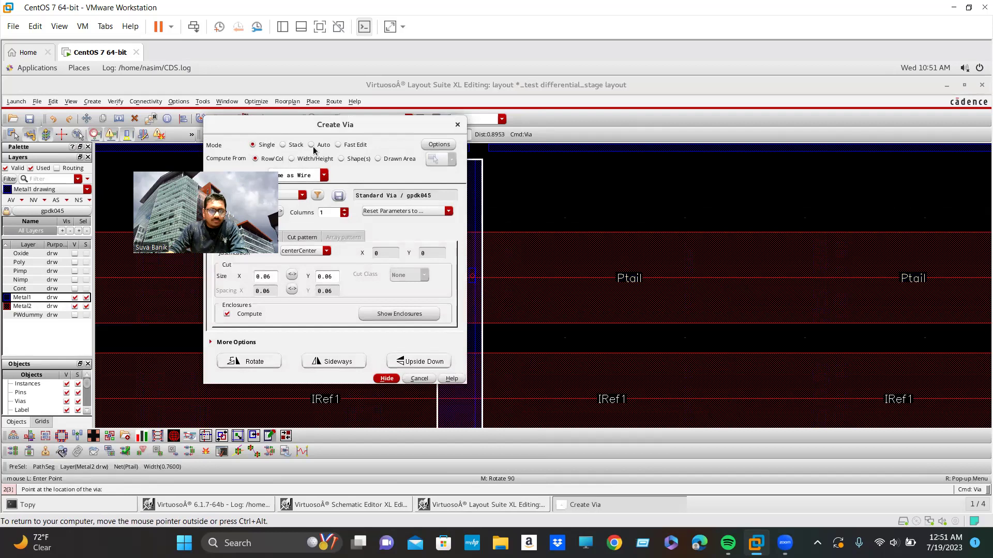
click(312, 145)
click(391, 256)
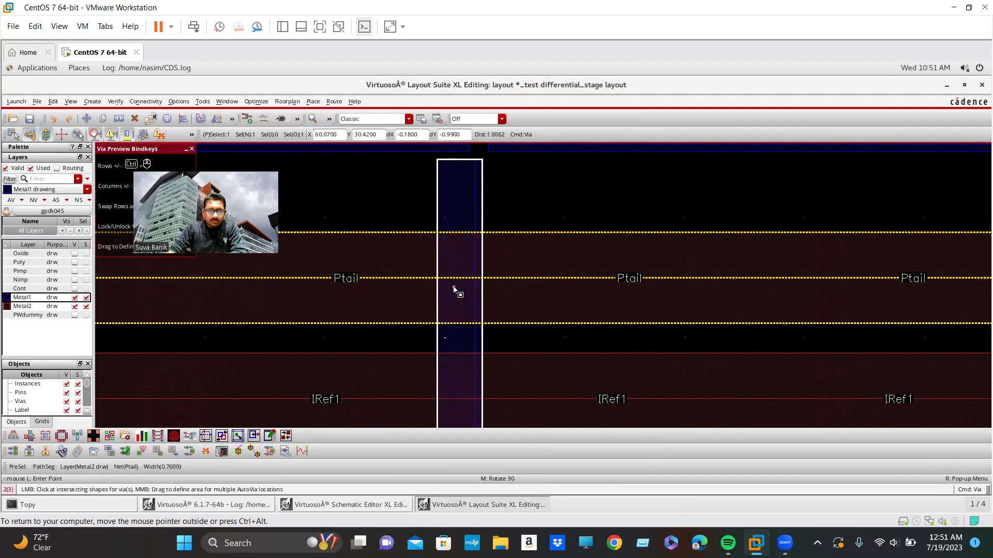
click(454, 289)
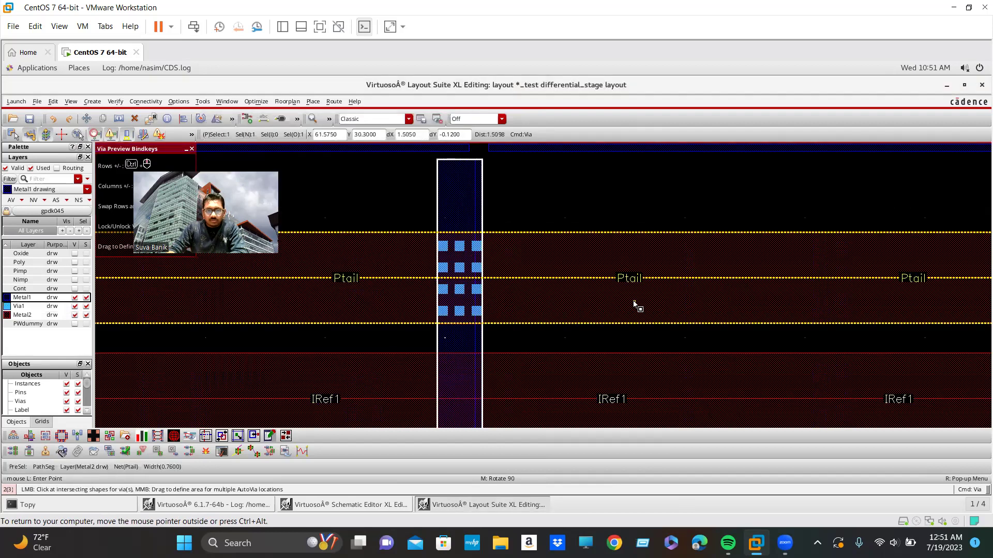
- Place an automatic via where the same Ptail Metal1 strip crosses the lower Ptail Metal2 track
scroll(577, 288, down, 3)
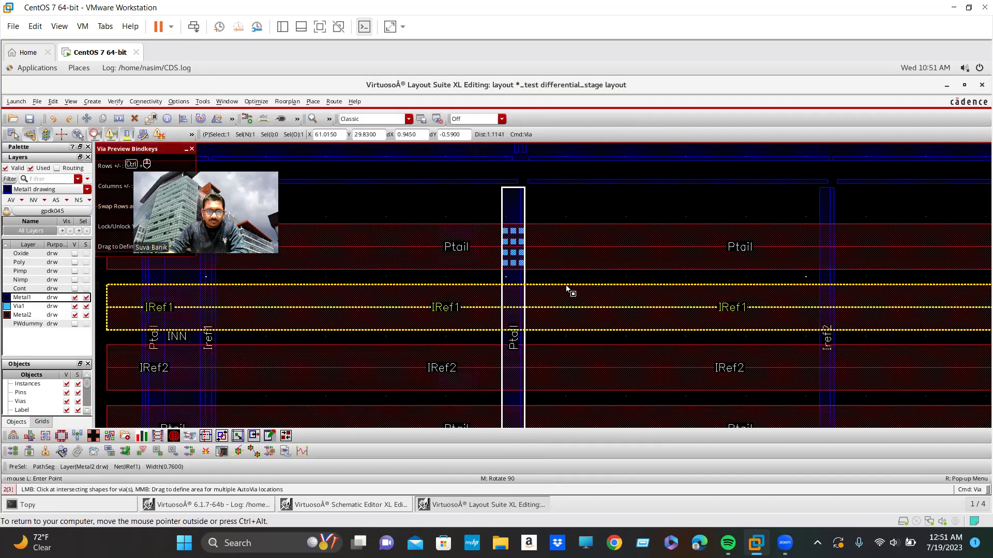
scroll(552, 264, up, 2)
scroll(560, 277, down, 1)
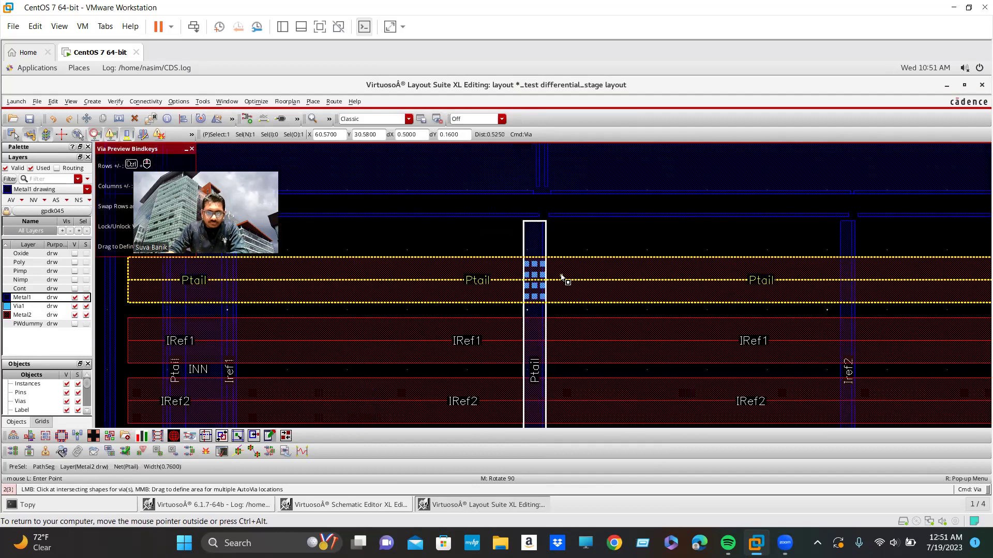
scroll(561, 276, down, 2)
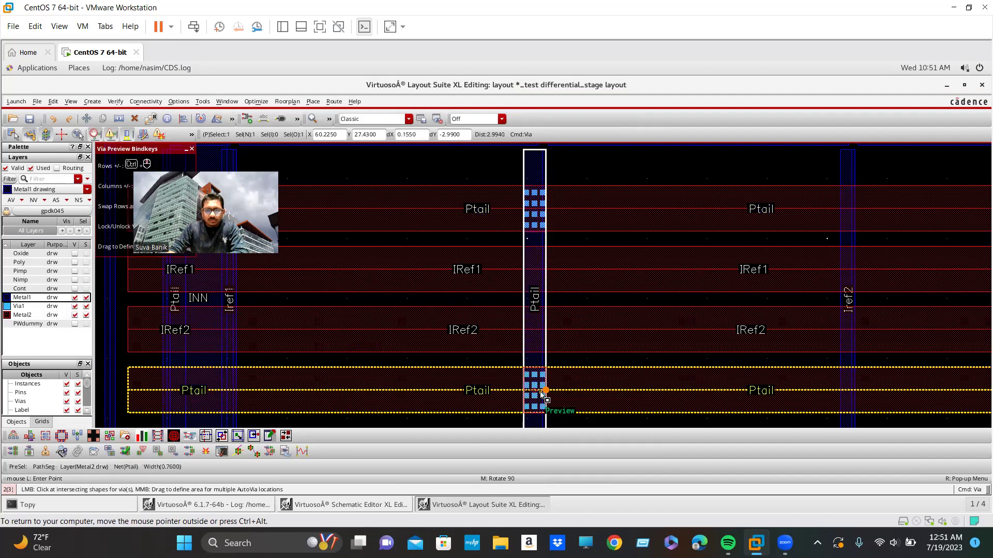
scroll(546, 388, down, 1)
- Place an automatic via where the top row's Iref2 Metal1 strip crosses the IRef2 Metal2 track
scroll(697, 326, up, 2)
scroll(600, 383, down, 2)
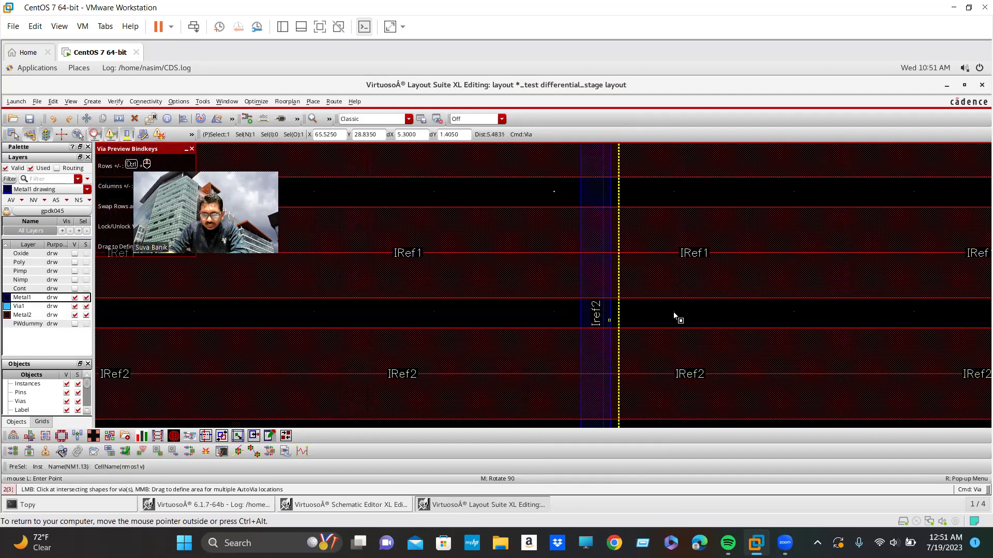
click(597, 368)
scroll(475, 325, down, 2)
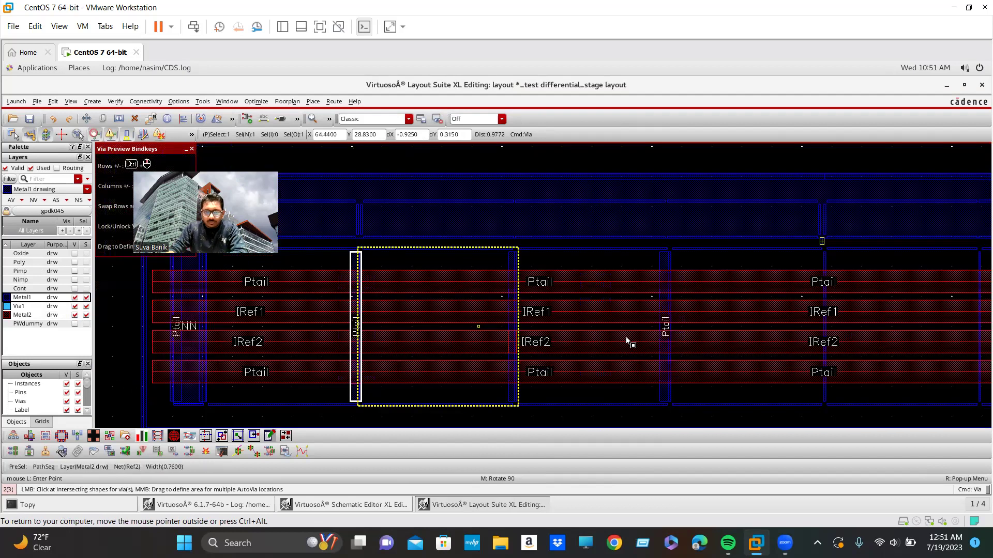
- Place automatic vias where the Ptail Metal1 strip beyond the Iref2 strip crosses the upper and lower Ptail Metal2 tracks
scroll(694, 323, up, 2)
scroll(594, 329, down, 3)
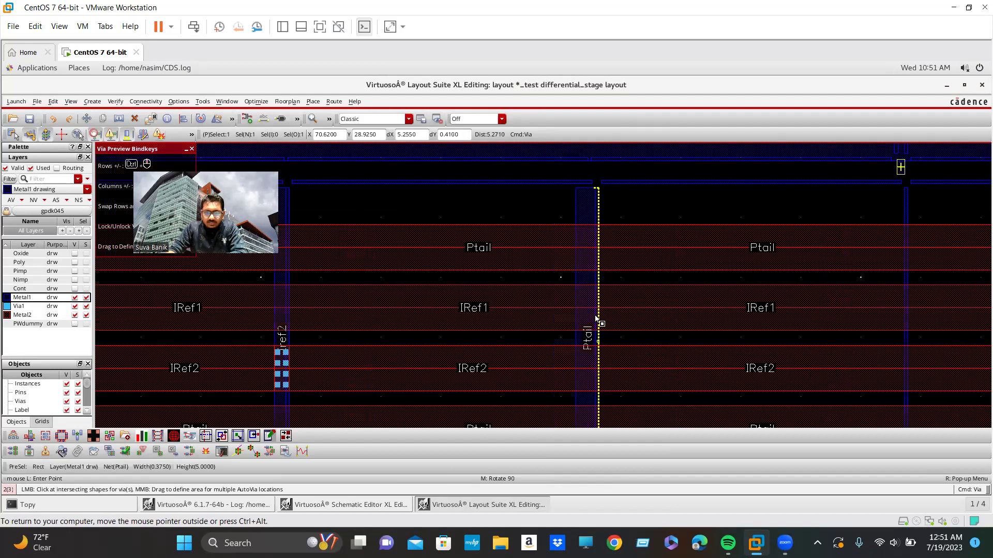
scroll(590, 294, up, 2)
click(586, 321)
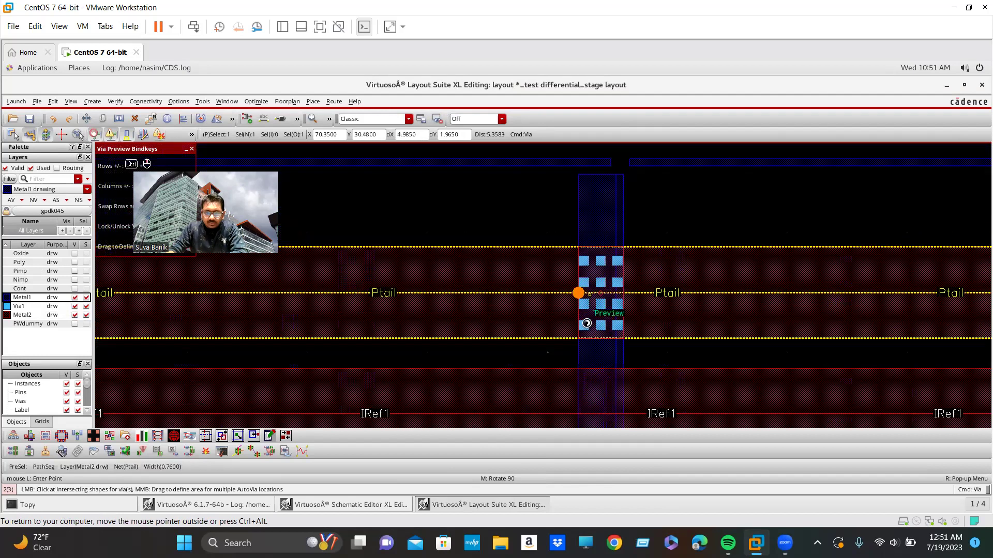
scroll(587, 325, down, 2)
key(Down)
scroll(596, 343, up, 2)
scroll(534, 370, down, 2)
- Examine the narrow Metal1 strip following the second Ptail strip along its crossings with the four Metal2 tracks
scroll(705, 294, up, 2)
key(Up)
ctrl+scroll(603, 226, up, 1)
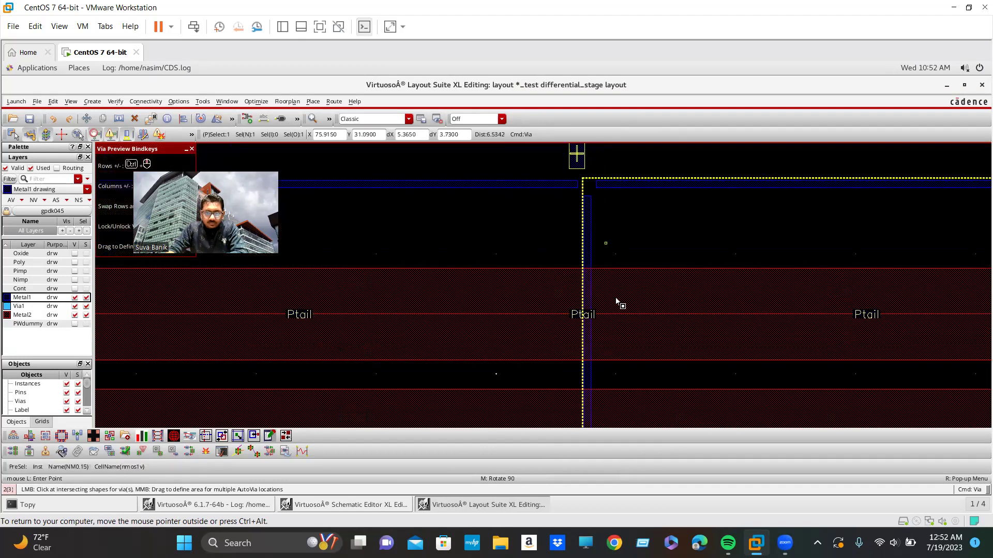
key(Down)
key(Down)
key(Down)
key(Down)
key(Down)
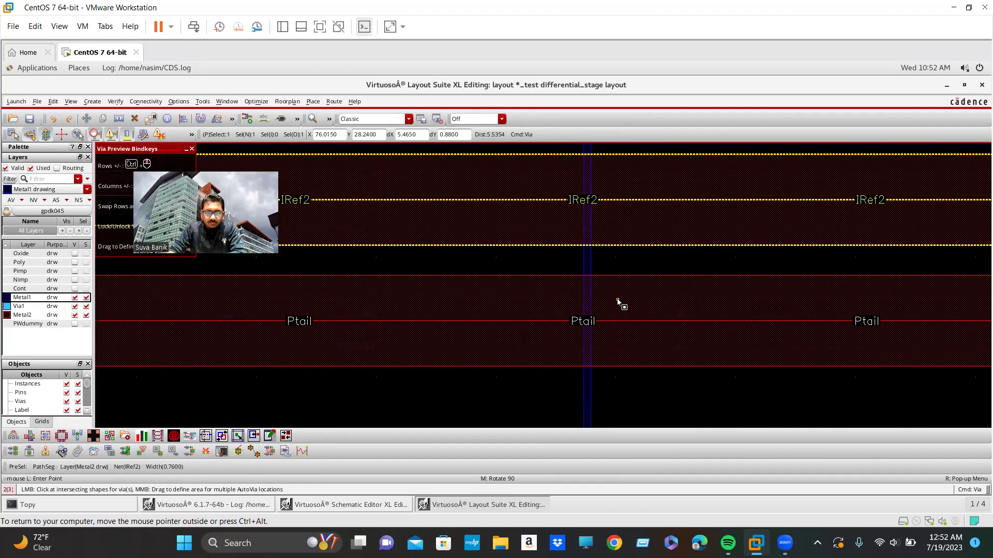
- Hide the Metal2 layer, inspect the narrow Metal1 strip for its net label and leave the via command
click(74, 316)
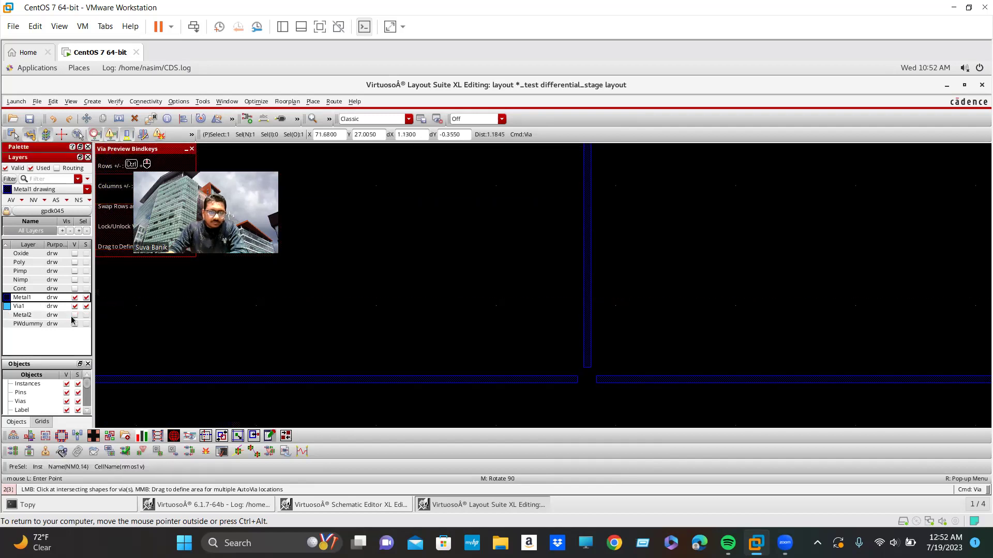
ctrl+scroll(664, 348, down, 1)
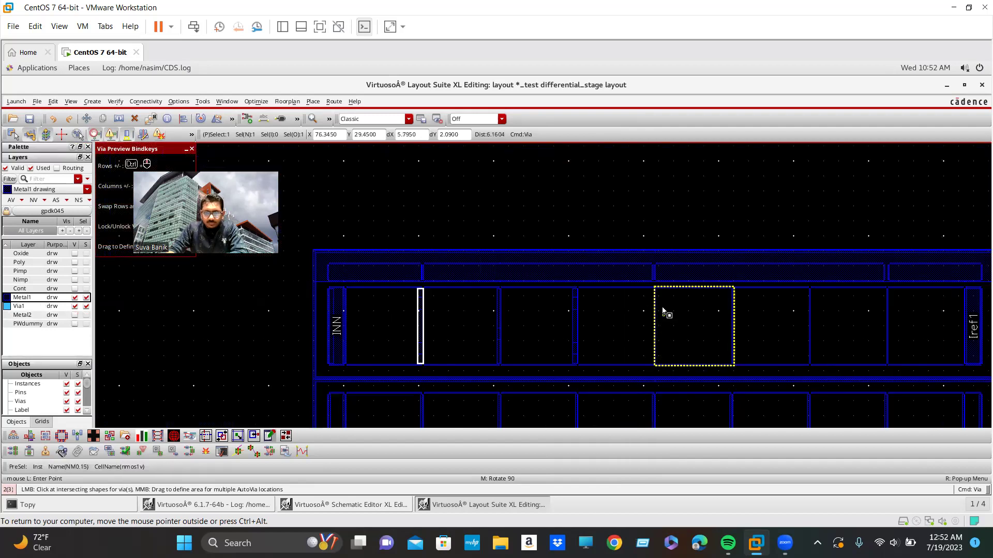
ctrl+scroll(657, 292, up, 1)
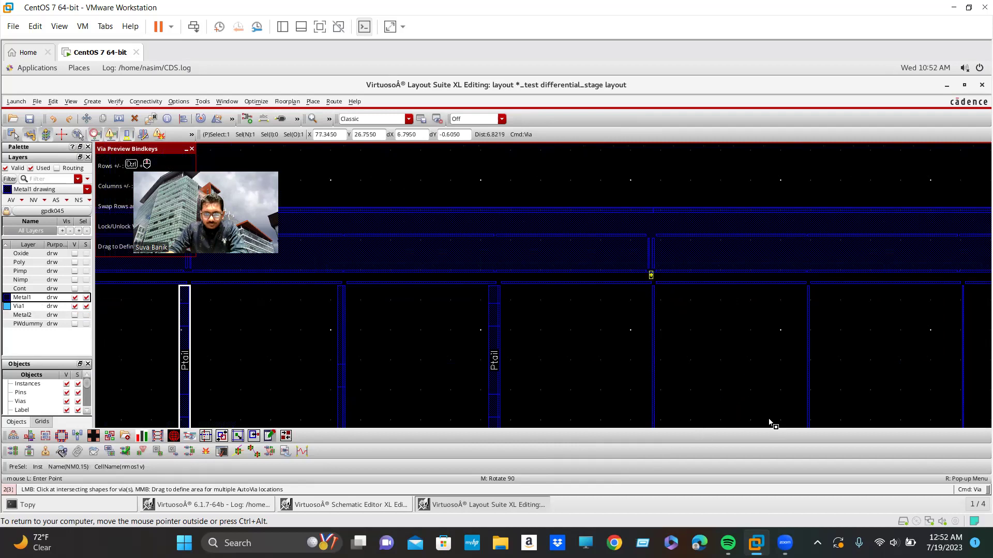
key(Down)
scroll(676, 276, up, 2)
scroll(600, 236, up, 2)
scroll(599, 237, down, 3)
scroll(553, 387, up, 2)
scroll(622, 228, down, 3)
scroll(629, 202, up, 3)
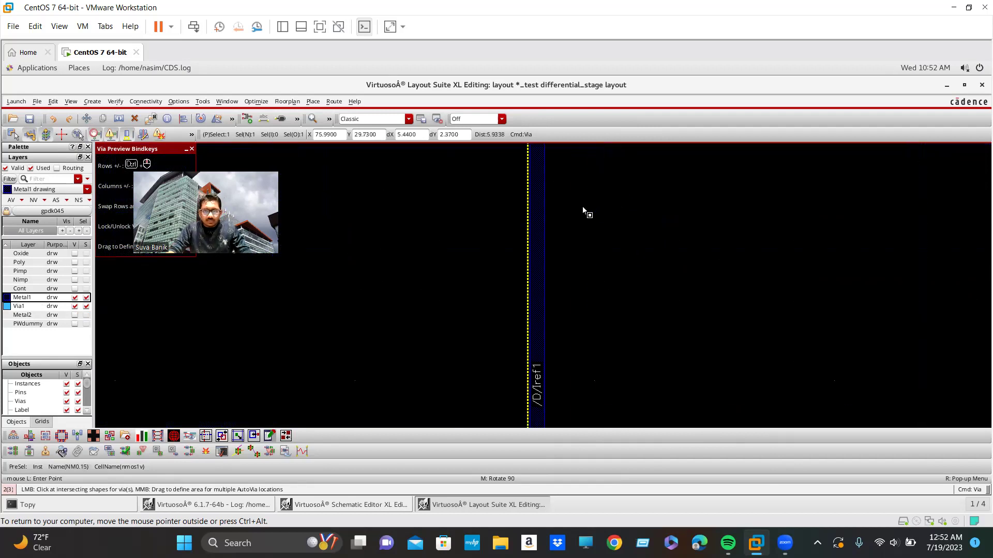
scroll(587, 228, down, 2)
key(Escape)
scroll(590, 226, up, 2)
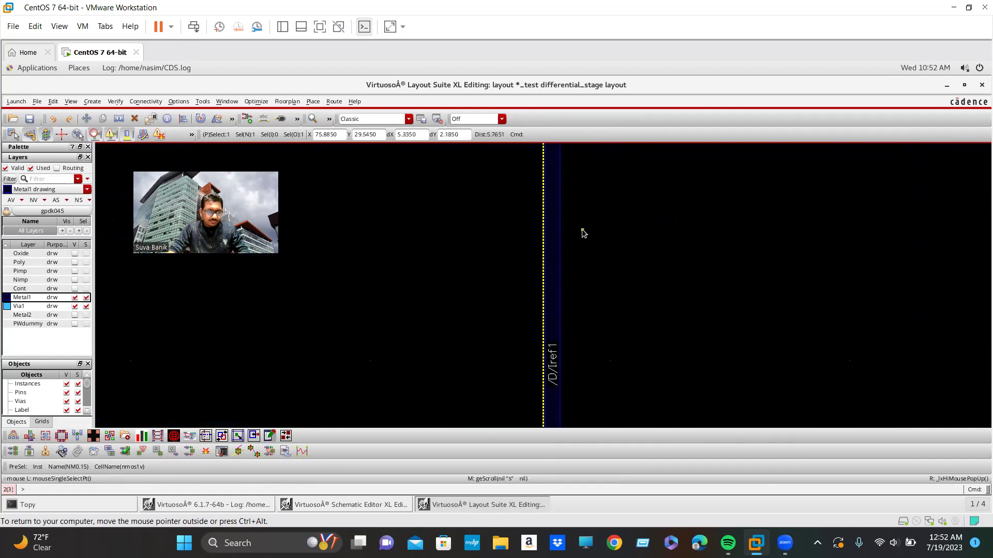
- Show the Metal2 layer and preview an automatic via where the narrow Iref1 drain strip crosses the IRef1 track
click(75, 314)
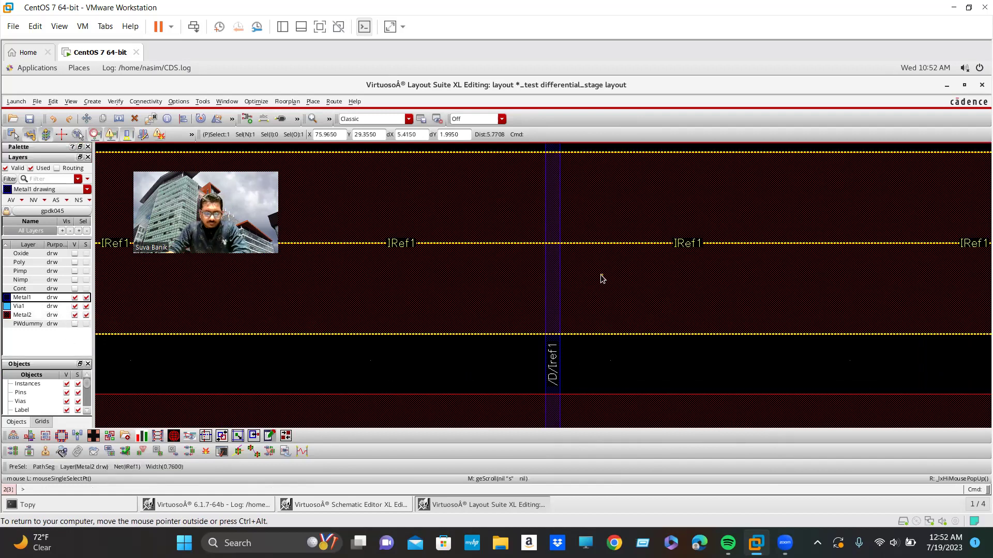
key(o)
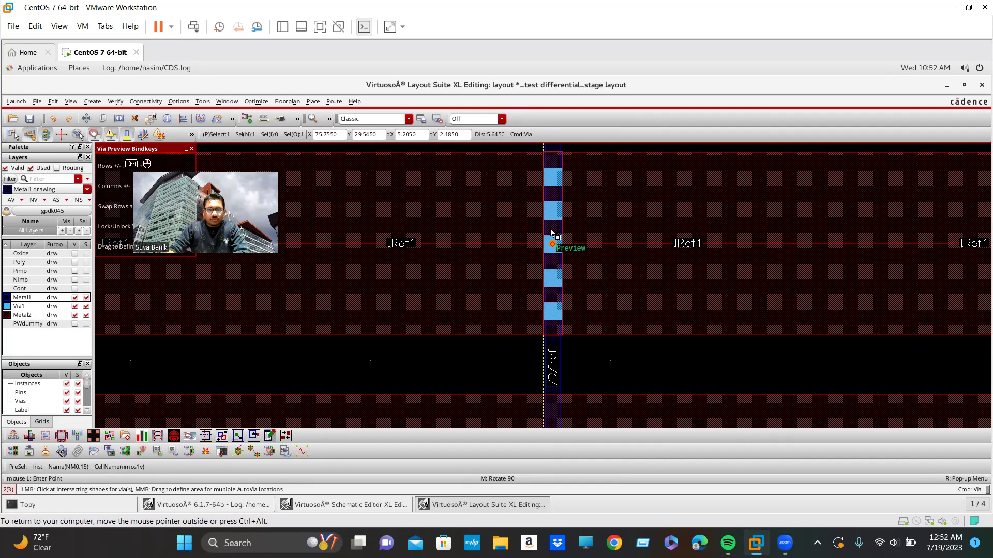
scroll(573, 225, down, 1)
scroll(569, 237, down, 2)
scroll(415, 233, up, 1)
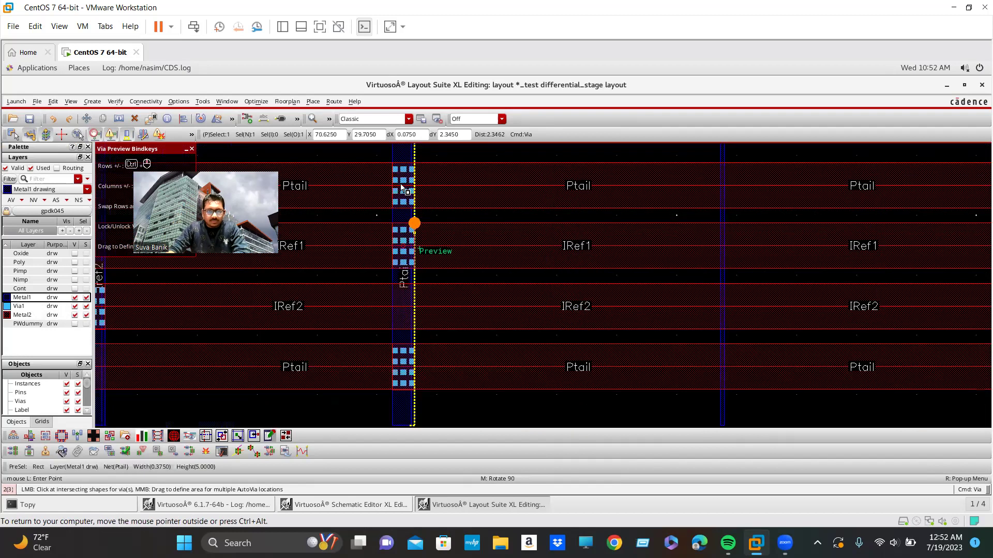
scroll(417, 218, up, 1)
- Examine the top row's remaining Metal1 strips against the Ptail, IRef1 and IRef2 Metal2 tracks across the whole row
ctrl+scroll(698, 243, down, 3)
ctrl+scroll(739, 248, up, 2)
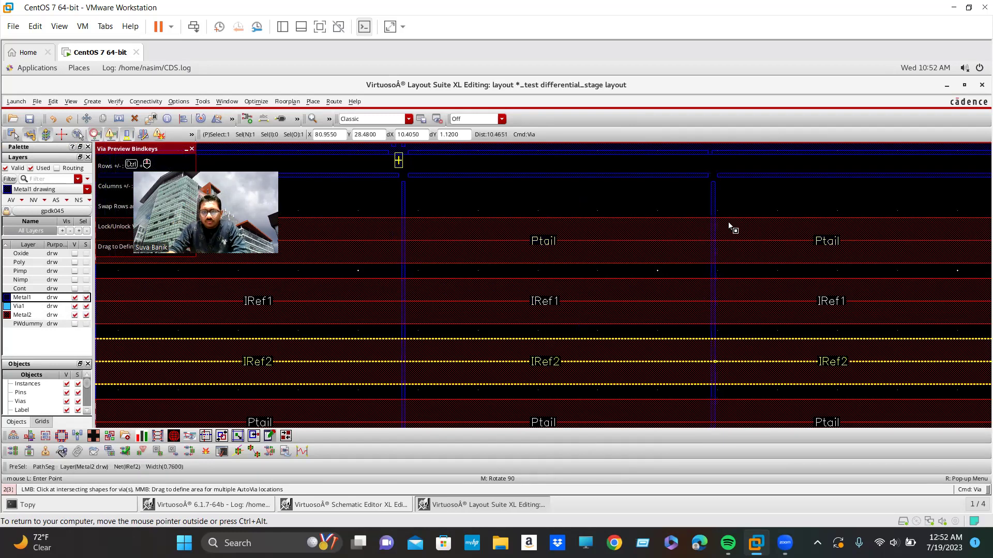
ctrl+scroll(668, 314, down, 2)
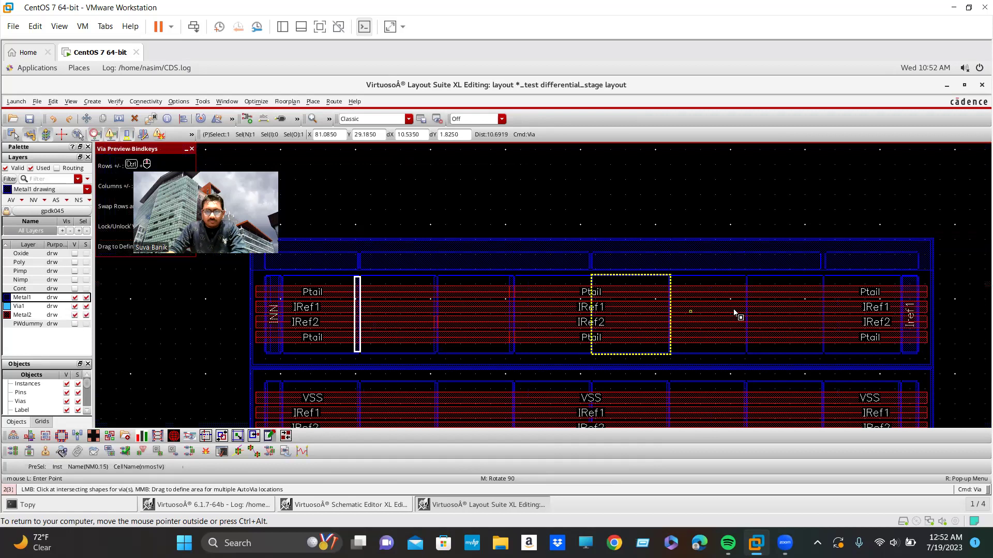
ctrl+scroll(728, 307, up, 3)
key(Right)
key(Right)
key(Right)
key(Right)
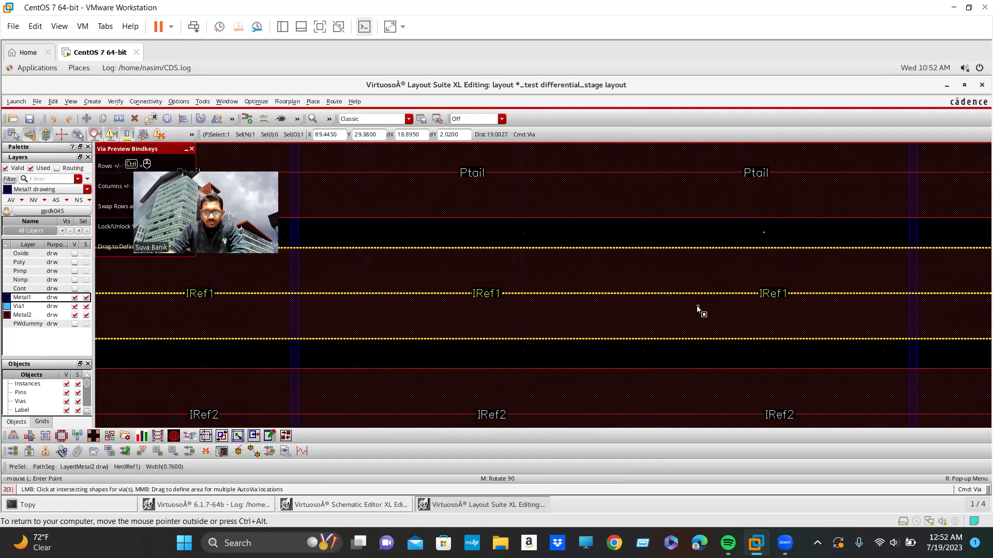
key(Right)
key(Right)
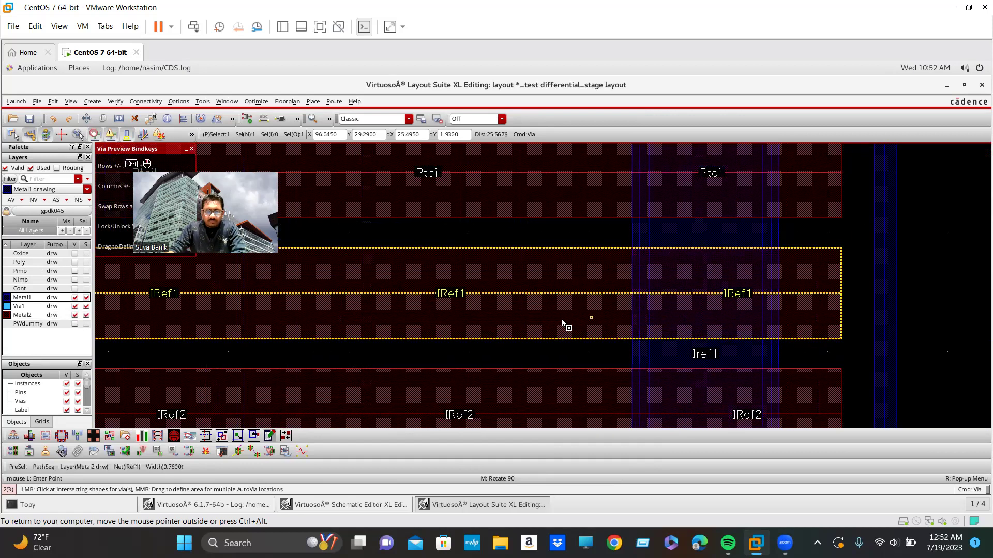
scroll(686, 314, down, 1)
scroll(698, 313, down, 1)
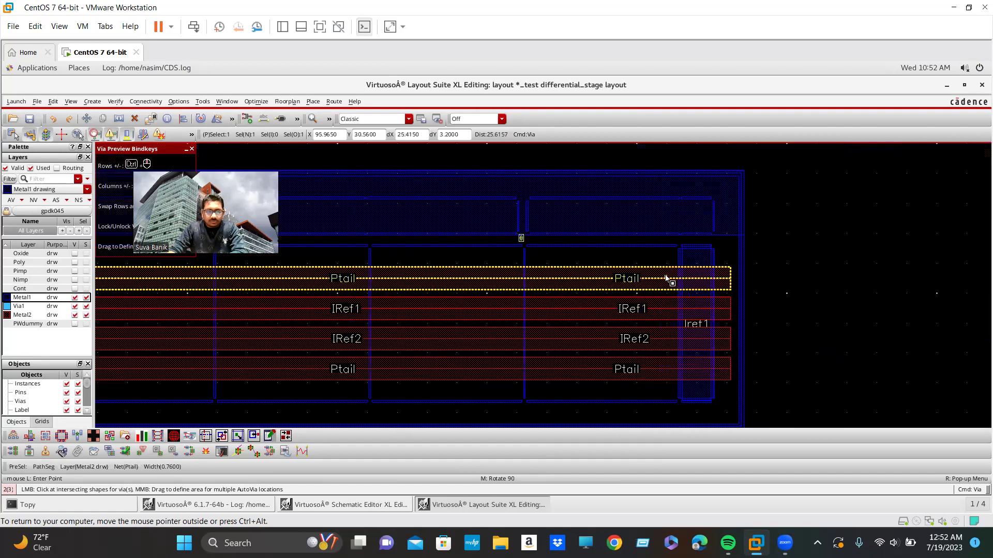
key(Left)
key(Left)
shift+scroll(594, 295, left, 3)
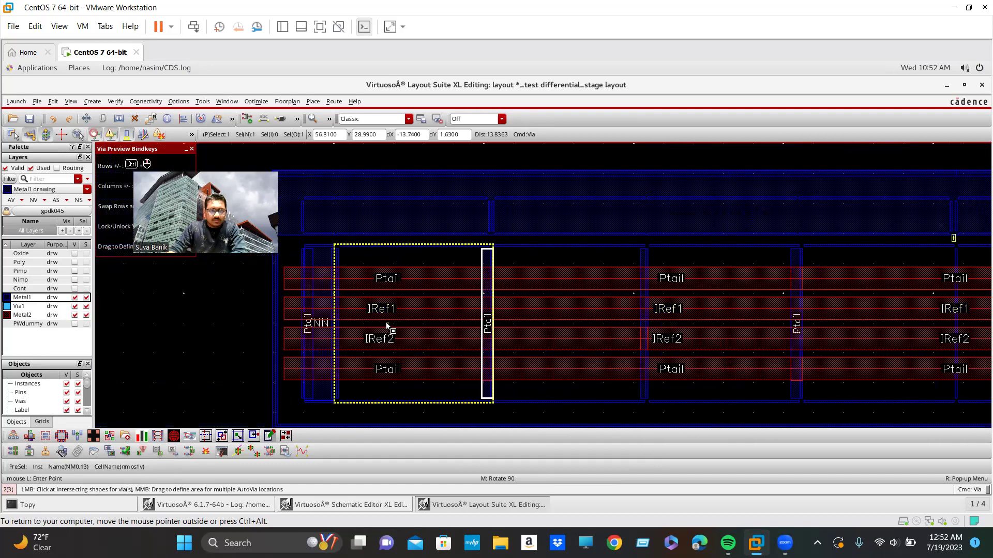
shift+scroll(386, 325, right, 4)
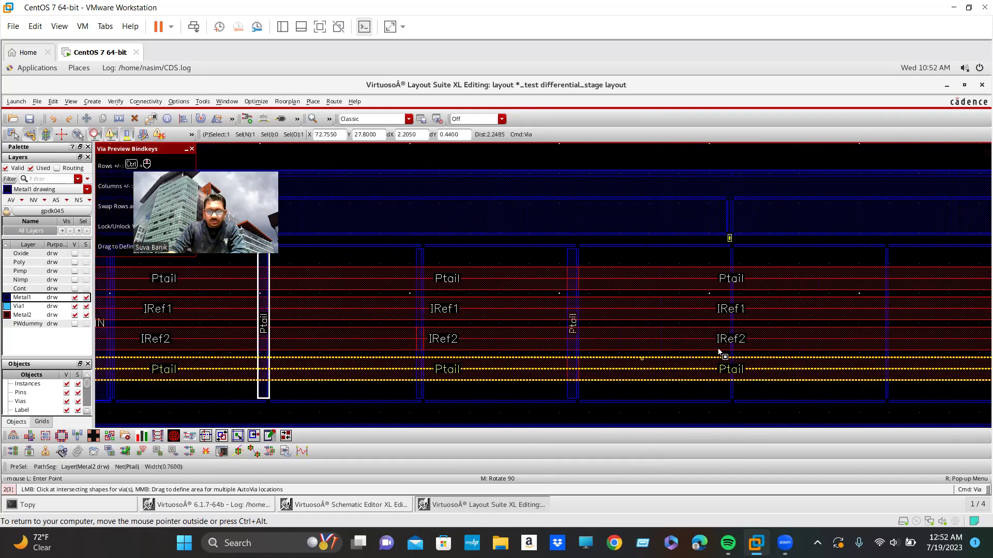
shift+scroll(565, 355, right, 4)
ctrl+scroll(560, 350, down, 5)
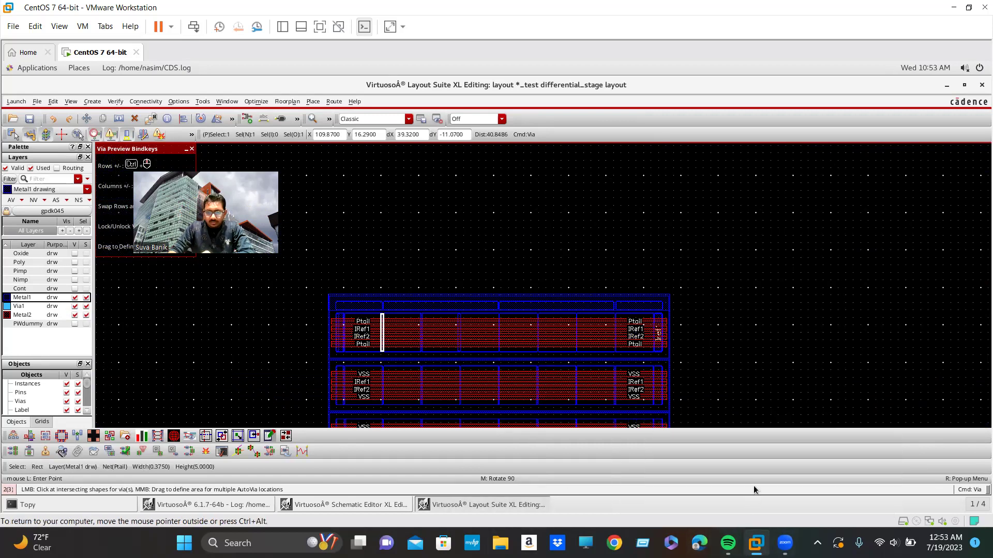
- Switch to the Zoom whiteboard and sketch a differential pair with joined sources and a tail transistor beneath it
mouse_move(785, 543)
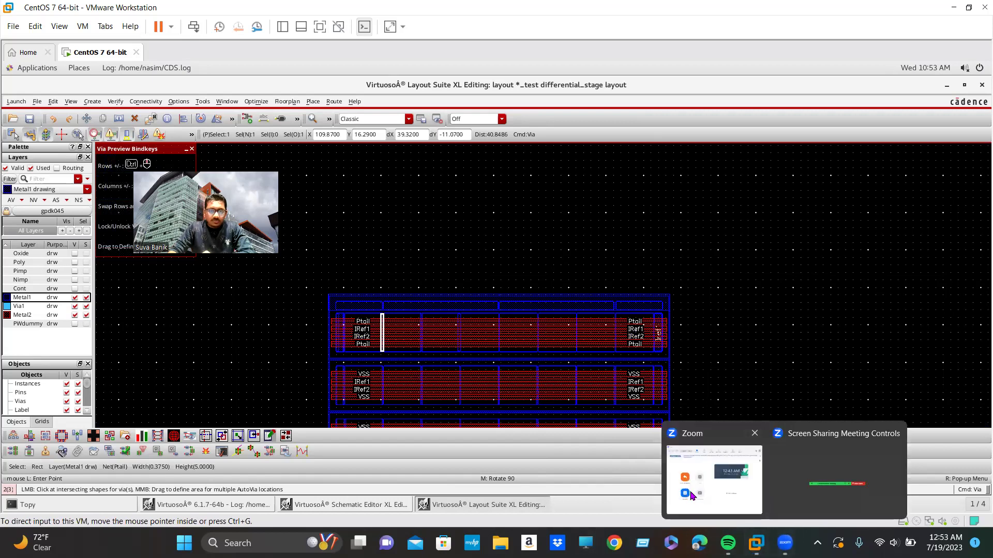
click(691, 495)
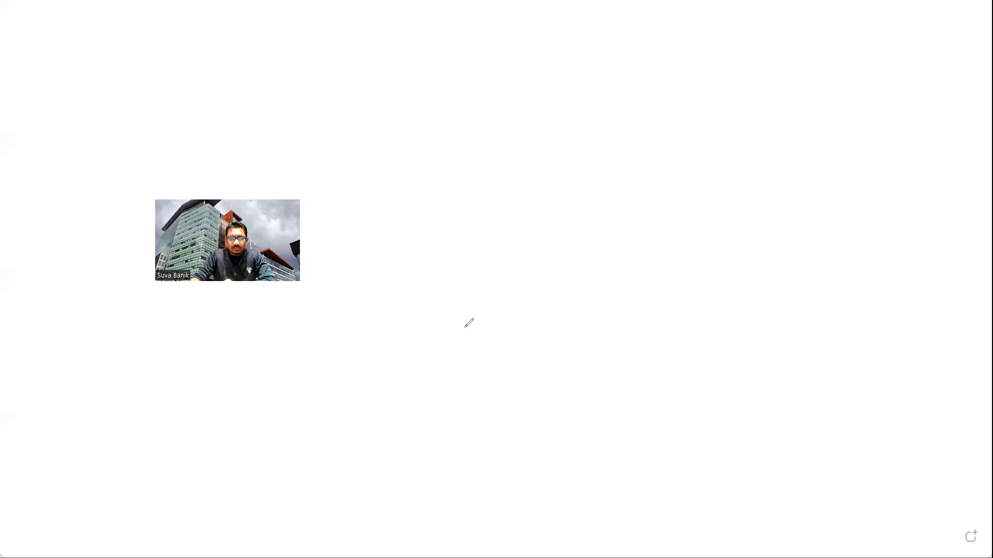
mouse_move(465, 294)
mouse_down()
mouse_move(439, 363)
mouse_move(485, 393)
mouse_up()
drag(402, 335, 419, 382)
mouse_move(598, 272)
mouse_down()
mouse_move(607, 297)
mouse_move(677, 332)
mouse_move(627, 369)
mouse_up()
drag(681, 289, 695, 334)
mouse_move(487, 394)
mouse_down()
mouse_move(631, 385)
mouse_move(624, 369)
mouse_up()
mouse_move(561, 401)
mouse_down()
mouse_move(584, 444)
mouse_move(548, 455)
mouse_move(620, 478)
mouse_move(623, 528)
mouse_up()
mouse_move(536, 464)
mouse_down()
mouse_move(549, 521)
mouse_move(452, 514)
mouse_up()
- Sketch a reference current source feeding a mirror transistor to the left of the tail transistor
drag(205, 315, 223, 408)
mouse_move(223, 409)
mouse_down()
mouse_move(177, 443)
mouse_move(254, 406)
mouse_move(223, 409)
mouse_move(229, 486)
mouse_move(223, 474)
mouse_up()
drag(218, 473, 243, 473)
mouse_move(243, 473)
mouse_down()
mouse_move(232, 477)
mouse_move(287, 506)
mouse_move(292, 528)
mouse_move(279, 536)
mouse_move(297, 549)
mouse_up()
drag(298, 498, 316, 524)
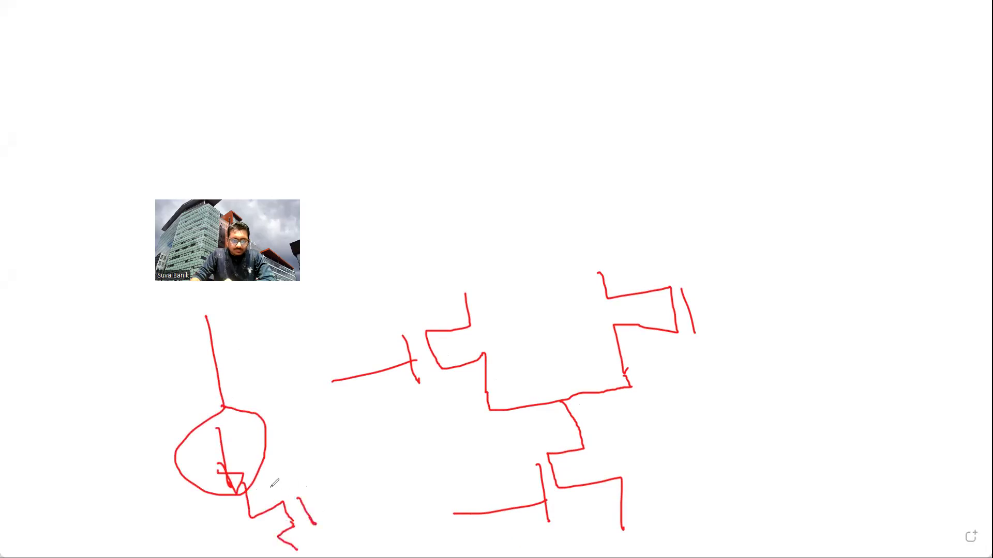
- Diode-connect the sketched mirror transistor, wire its gate to the tail transistor's gate, and mark the tail transistor's source and ground
mouse_move(246, 499)
mouse_down()
mouse_move(329, 514)
mouse_move(308, 518)
mouse_move(307, 545)
mouse_move(493, 509)
mouse_up()
drag(614, 473, 626, 475)
mouse_move(605, 528)
mouse_down()
mouse_move(662, 517)
mouse_move(623, 534)
mouse_up()
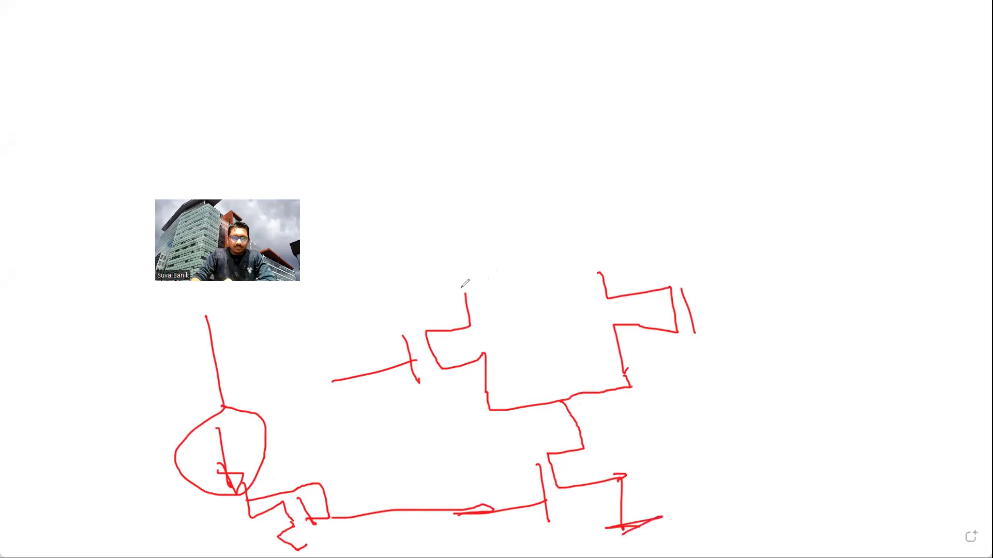
- Extend the left input transistor's drain upward and sketch a diode-connected load transistor on top of it
drag(465, 289, 440, 195)
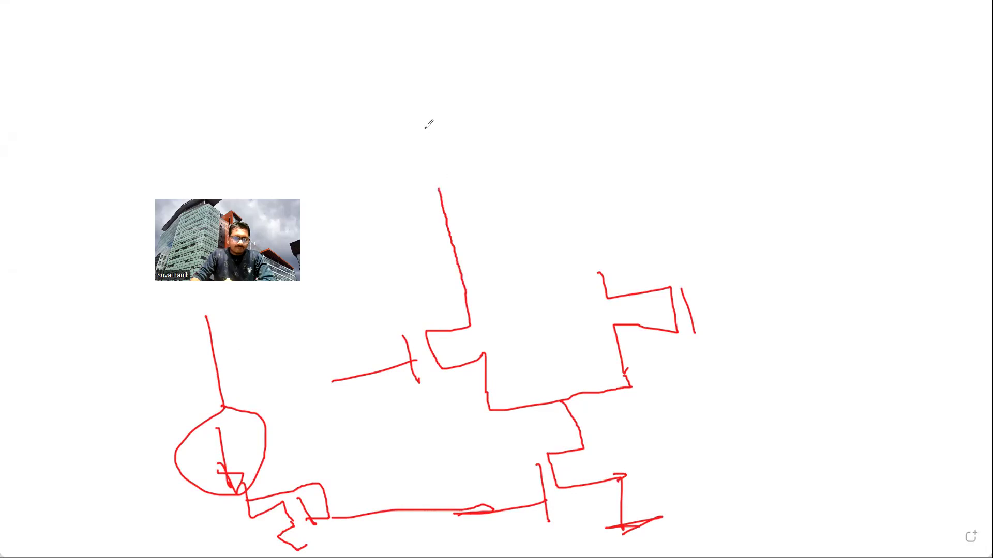
mouse_move(411, 102)
mouse_down()
mouse_move(450, 154)
mouse_move(449, 216)
mouse_up()
mouse_move(468, 104)
mouse_down()
mouse_move(588, 206)
mouse_move(455, 215)
mouse_up()
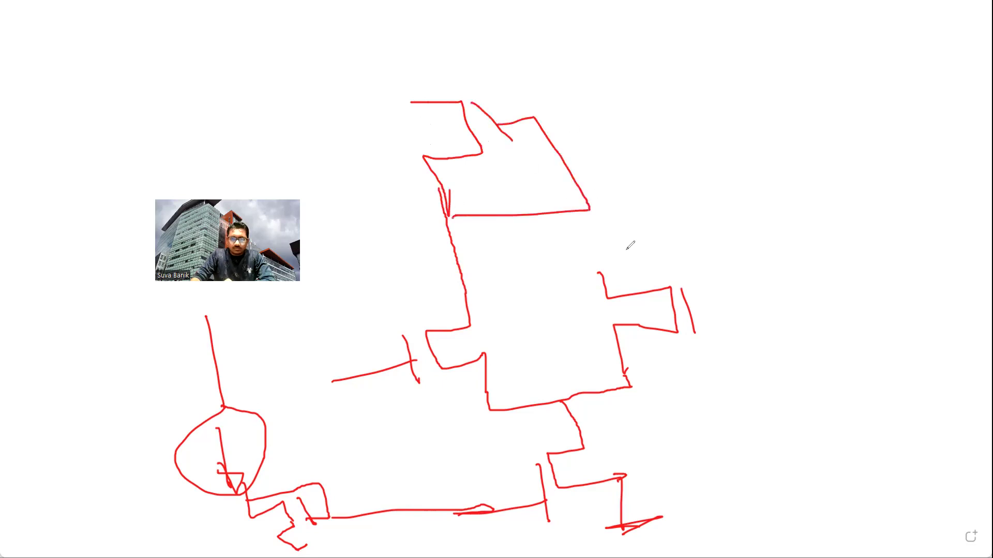
- Sketch the right load transistor with its gate joined to the left load, source arrows on both, and a wire down to the right drain
drag(542, 110, 579, 107)
mouse_move(467, 99)
mouse_down()
mouse_move(446, 117)
mouse_move(466, 102)
mouse_up()
drag(451, 74, 446, 118)
mouse_move(571, 94)
mouse_down()
mouse_move(605, 140)
mouse_move(636, 155)
mouse_up()
mouse_move(594, 92)
mouse_down()
mouse_move(619, 65)
mouse_move(603, 99)
mouse_up()
mouse_move(632, 143)
mouse_down()
mouse_move(704, 177)
mouse_move(592, 228)
mouse_move(602, 277)
mouse_up()
- Mark the two drain nodes beneath the loads, join the load sources, and circle the load pair in the sketch
mouse_move(485, 250)
mouse_down()
mouse_move(468, 272)
mouse_move(517, 269)
mouse_move(460, 286)
mouse_up()
drag(593, 260, 612, 269)
mouse_move(622, 81)
mouse_down()
mouse_move(395, 115)
mouse_move(737, 191)
mouse_move(601, 86)
mouse_up()
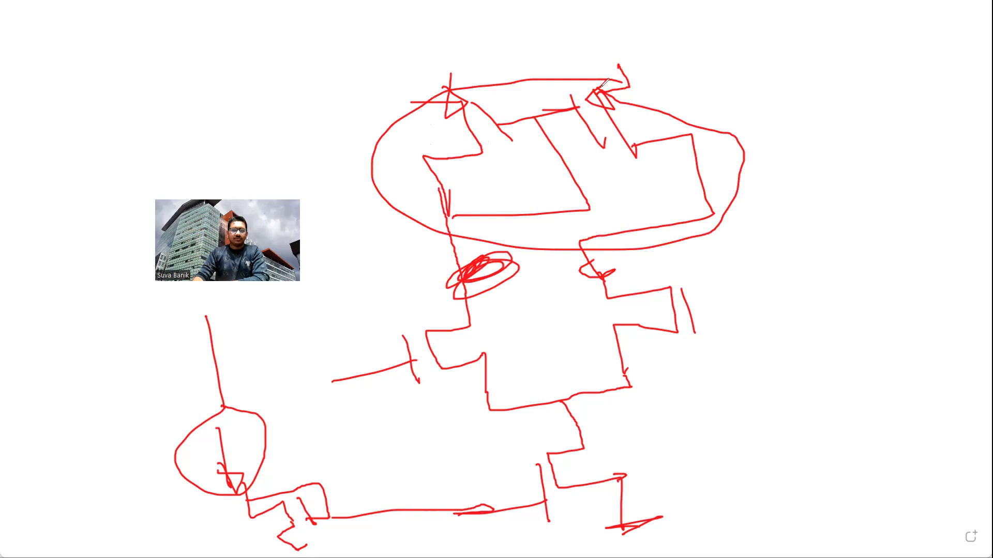
drag(470, 271, 517, 299)
mouse_move(594, 266)
mouse_down()
mouse_move(577, 266)
mouse_move(604, 270)
mouse_up()
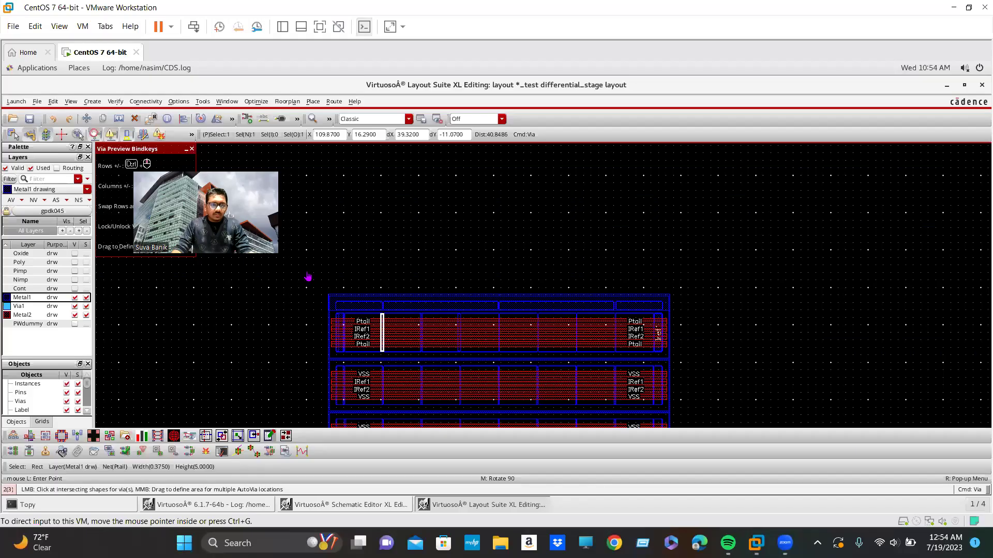
- Switch to the differential_stage schematic, fit it to the view to examine the Iref1 and Iref2 drain pins, and return to the layout
key(super)
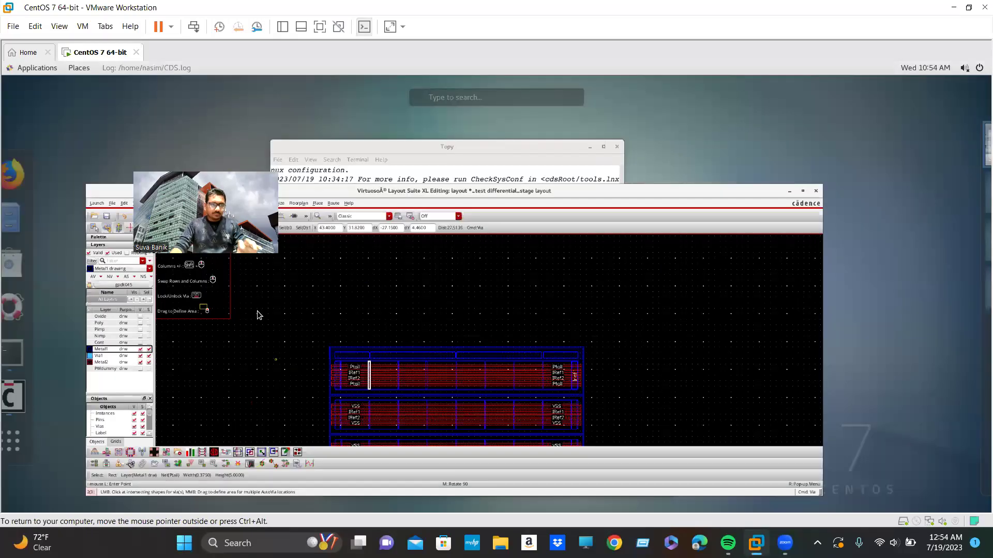
click(672, 384)
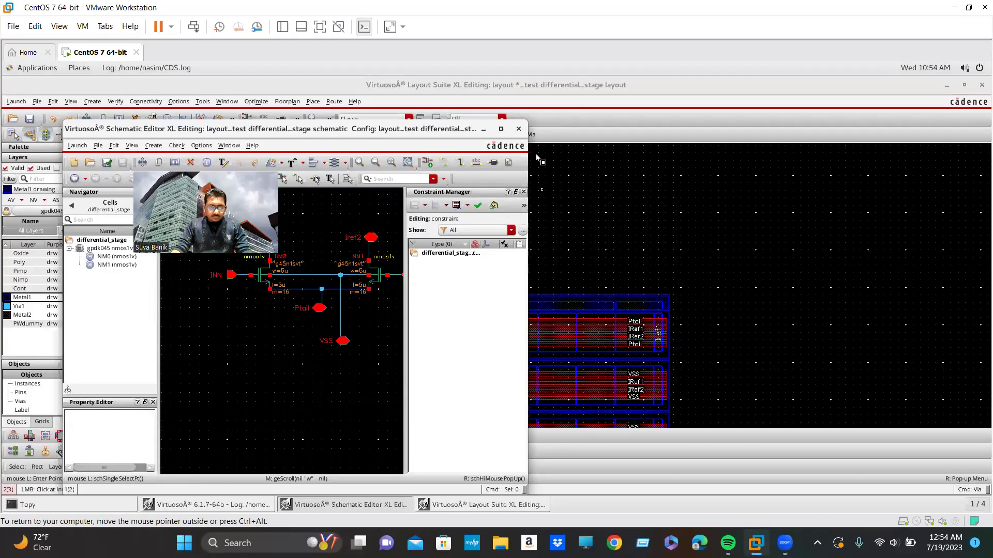
click(501, 128)
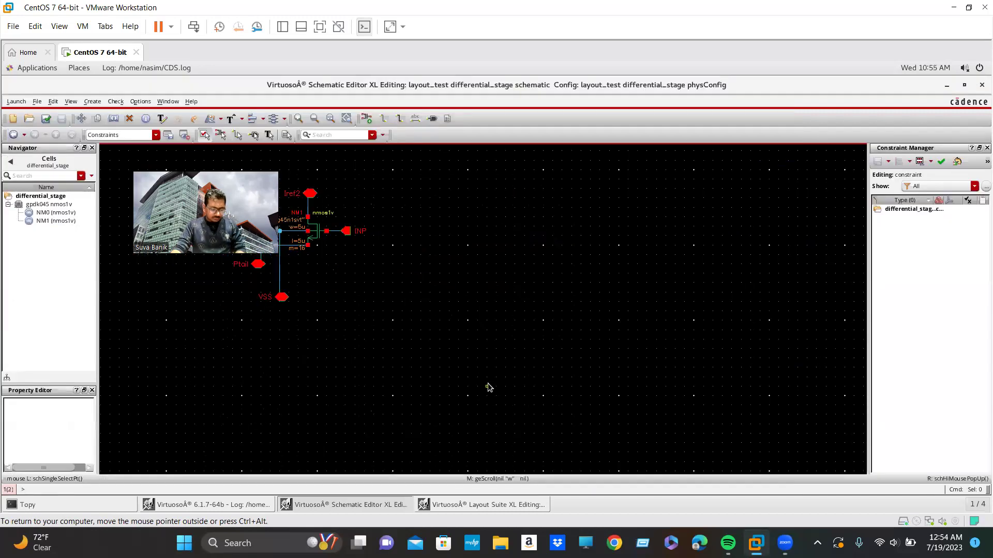
key(f)
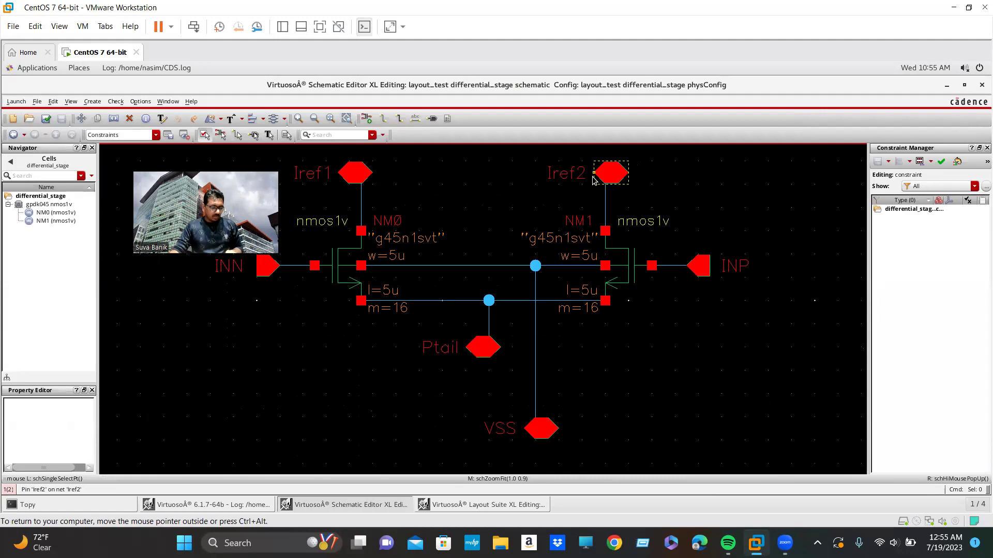
key(super)
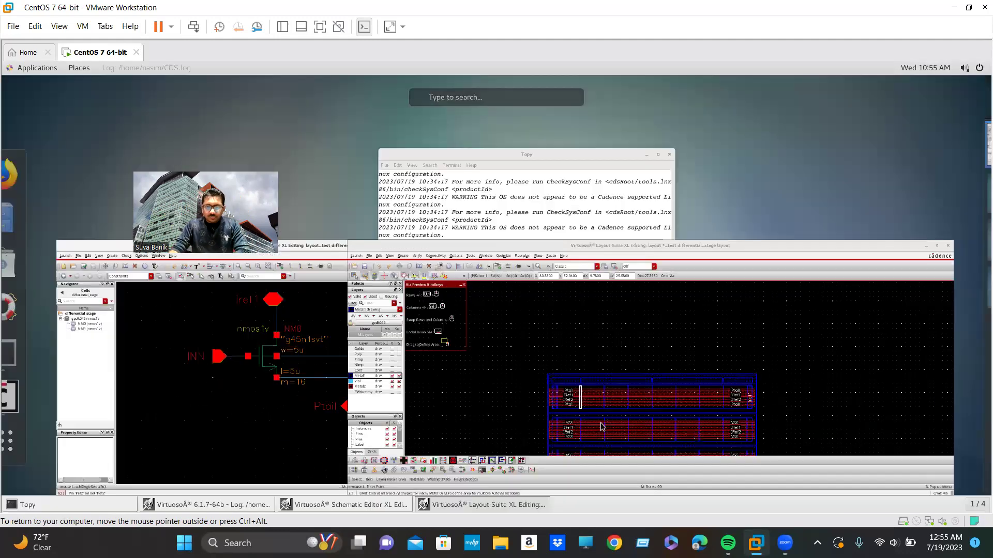
click(488, 298)
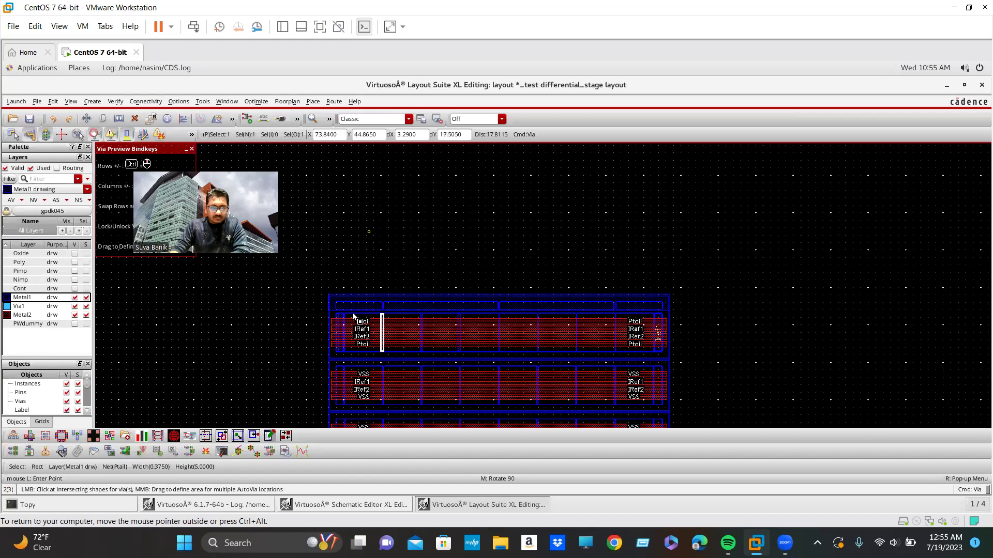
- Try routing a Metal2 wire from the left end of the top row's IRef1 track outward and up beyond the block's corner
ctrl+scroll(406, 337, up, 4)
ctrl+scroll(321, 304, down, 2)
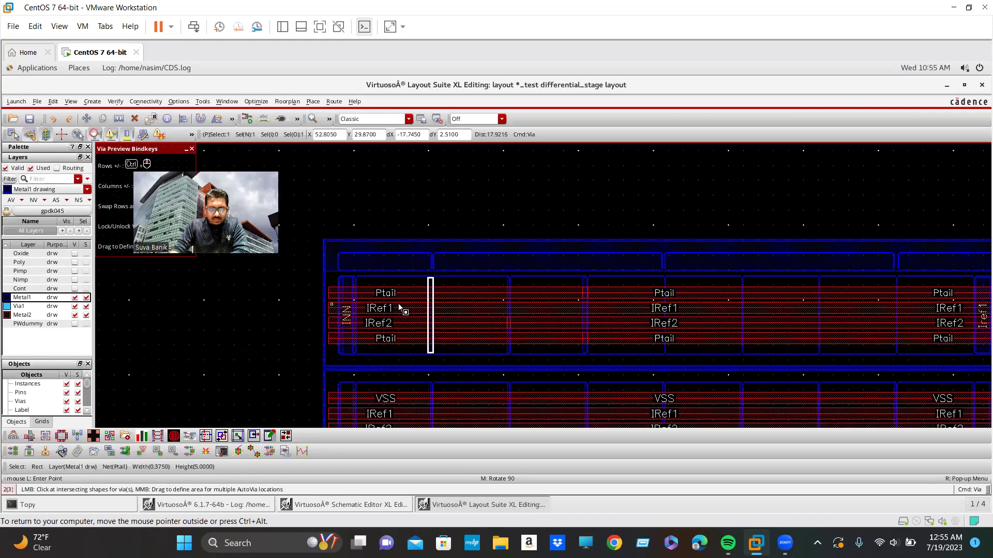
ctrl+scroll(323, 309, up, 2)
ctrl+scroll(322, 314, down, 2)
ctrl+scroll(308, 325, up, 2)
ctrl+scroll(396, 317, down, 1)
key(p)
click(176, 319)
ctrl+scroll(177, 319, down, 2)
ctrl+scroll(173, 265, down, 1)
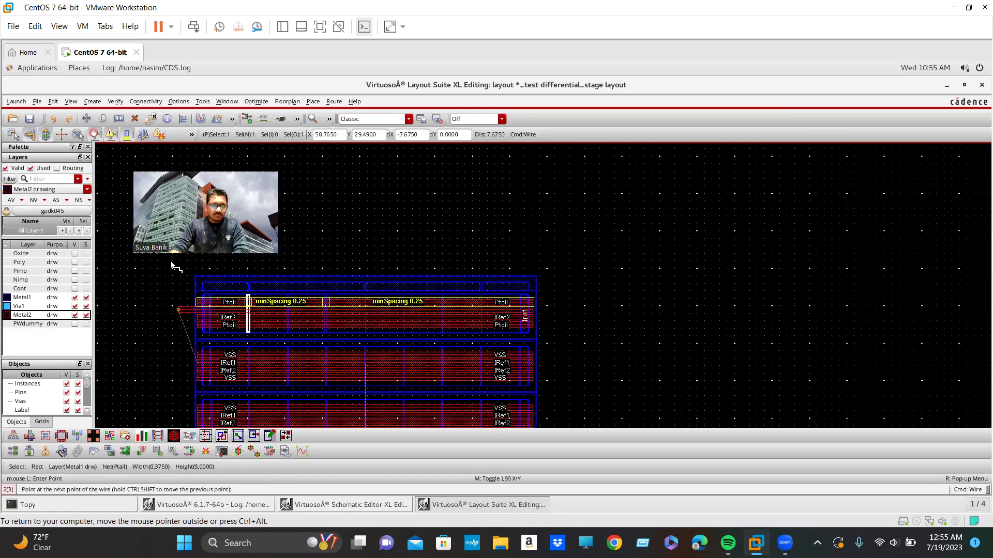
click(172, 262)
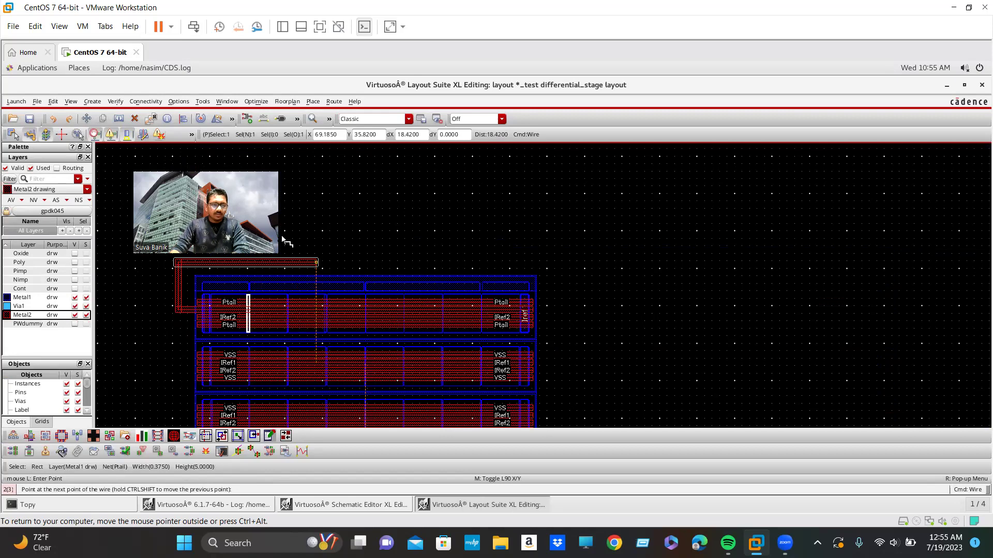
double_click(124, 268)
- Try routing a Metal2 wire from the right end of the third row's IRef1 track outward and up, and undo both trial wires
ctrl+scroll(545, 381, down, 1)
ctrl+scroll(551, 412, up, 1)
ctrl+scroll(499, 375, up, 3)
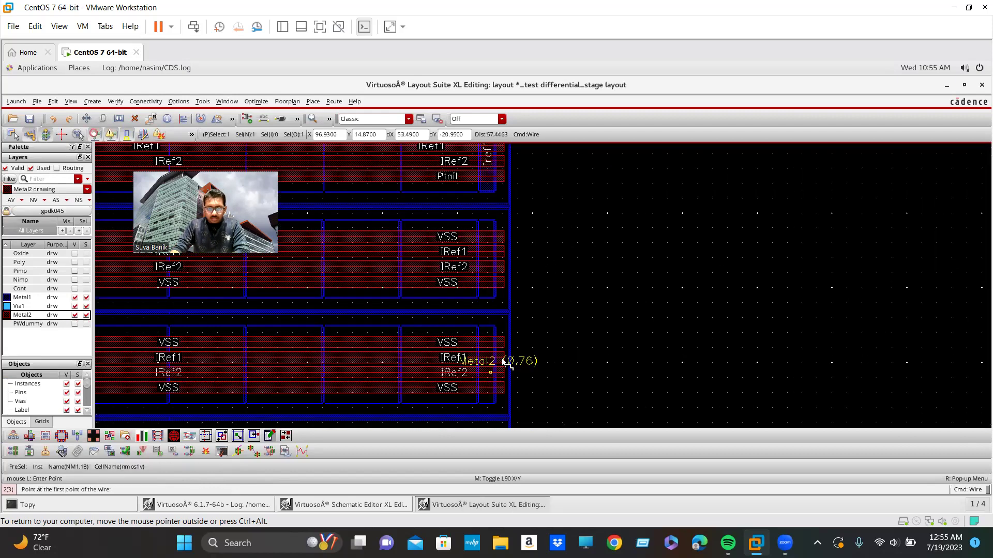
click(456, 312)
ctrl+scroll(723, 313, down, 1)
ctrl+scroll(722, 317, down, 3)
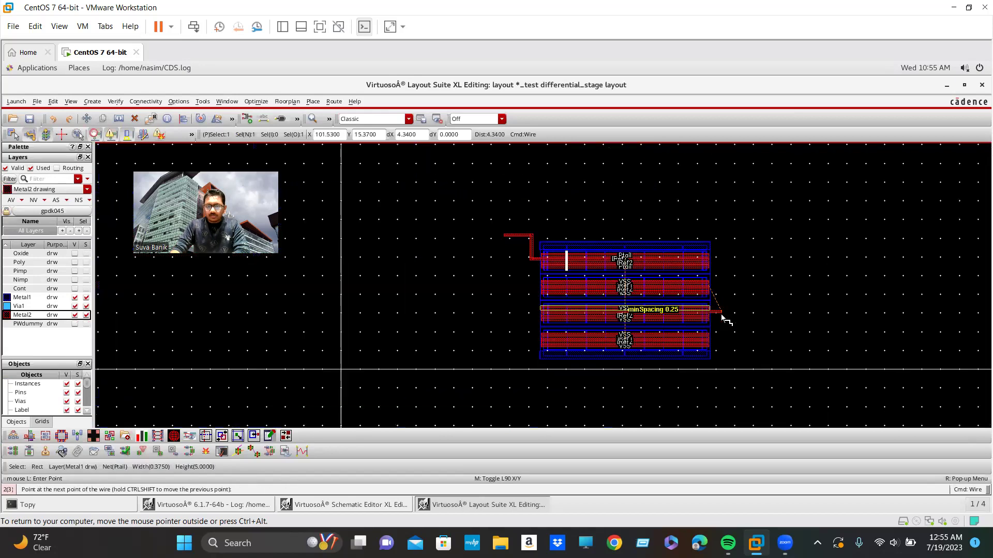
ctrl+scroll(735, 305, up, 3)
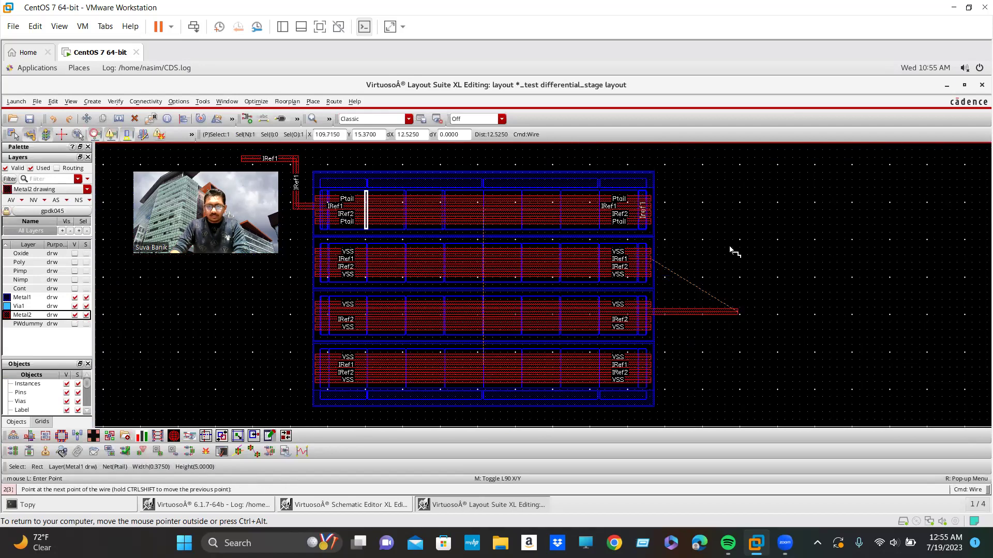
double_click(724, 215)
ctrl+scroll(805, 291, down, 1)
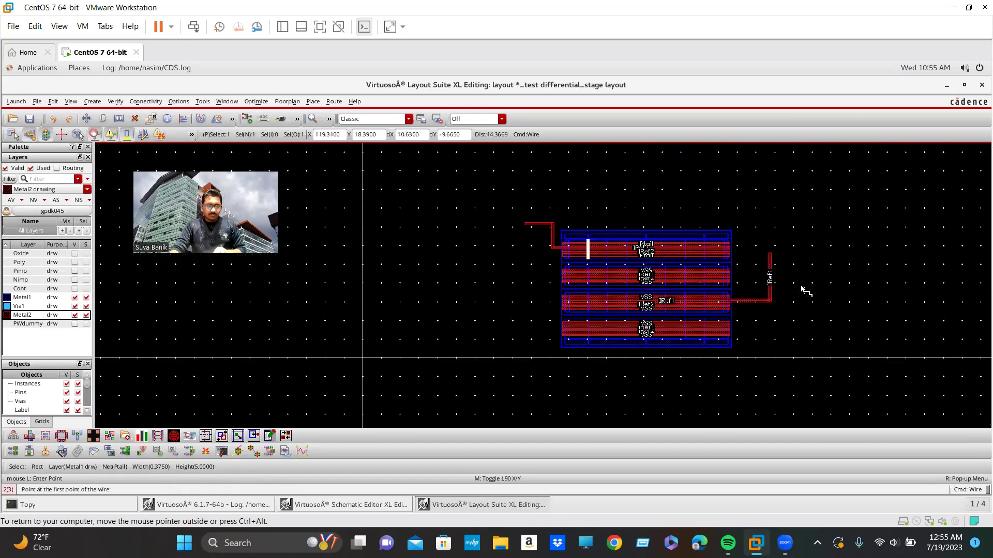
key(u)
key(u)
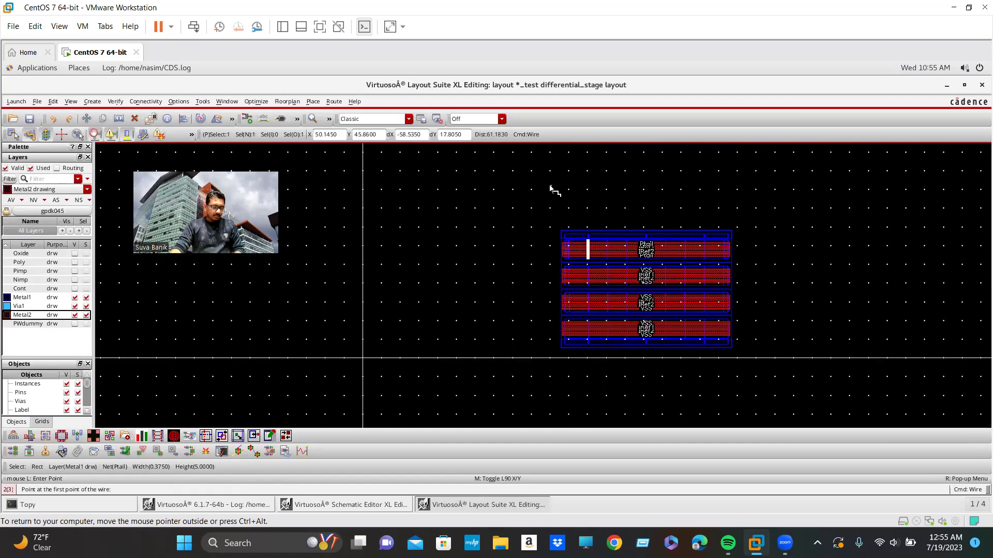
- Filter the layer list by "metal", include unused layers, and make Metal3 drawing the active layer
ctrl+scroll(549, 184, up, 1)
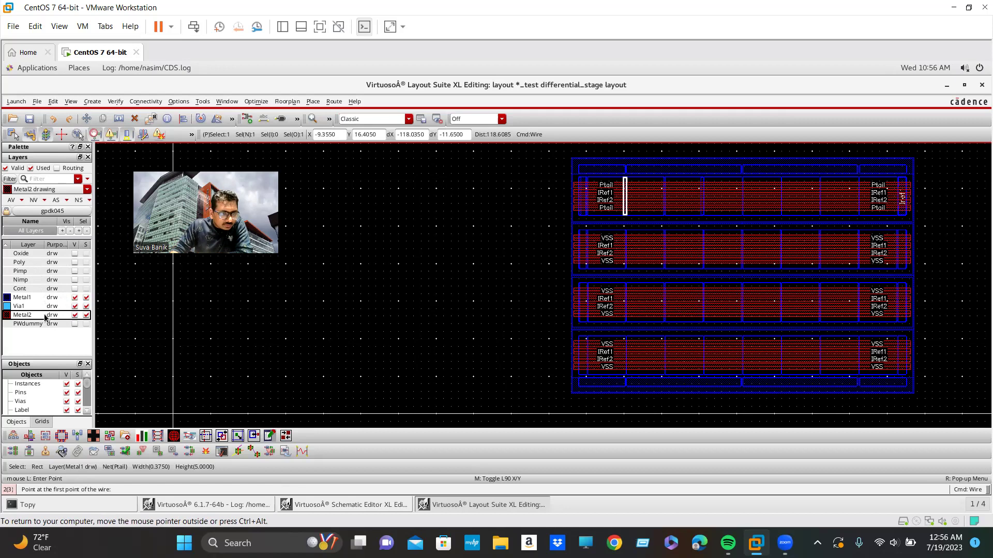
click(45, 179)
text(meta)
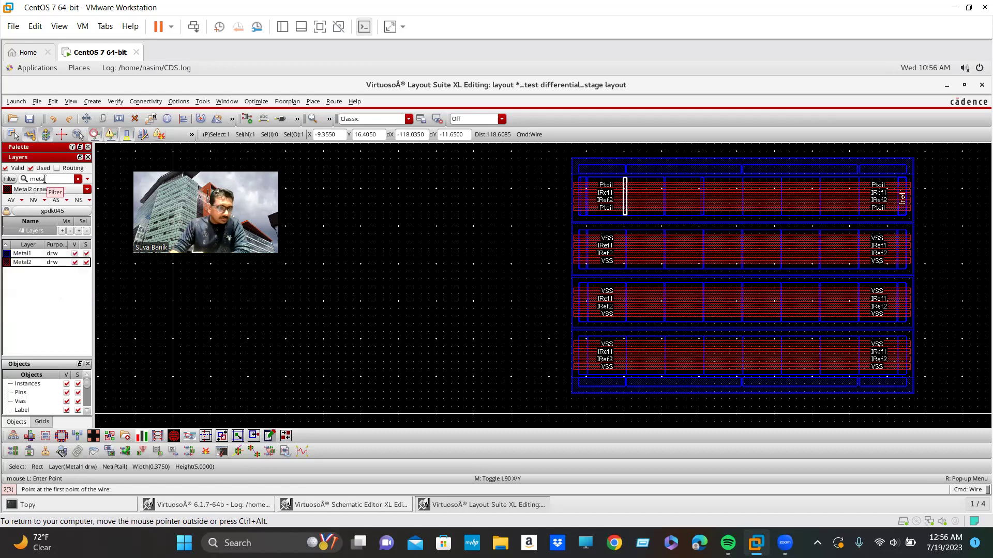
click(32, 169)
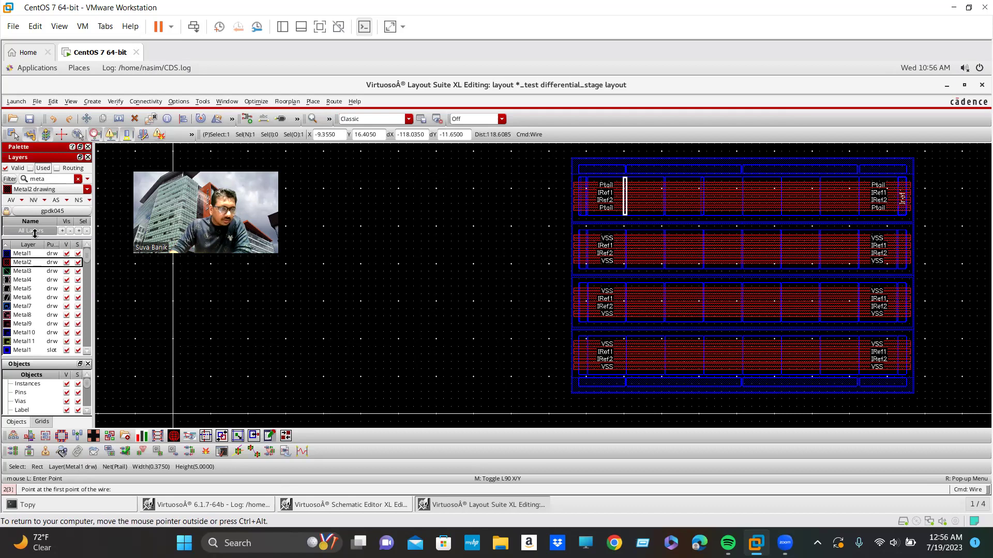
double_click(48, 178)
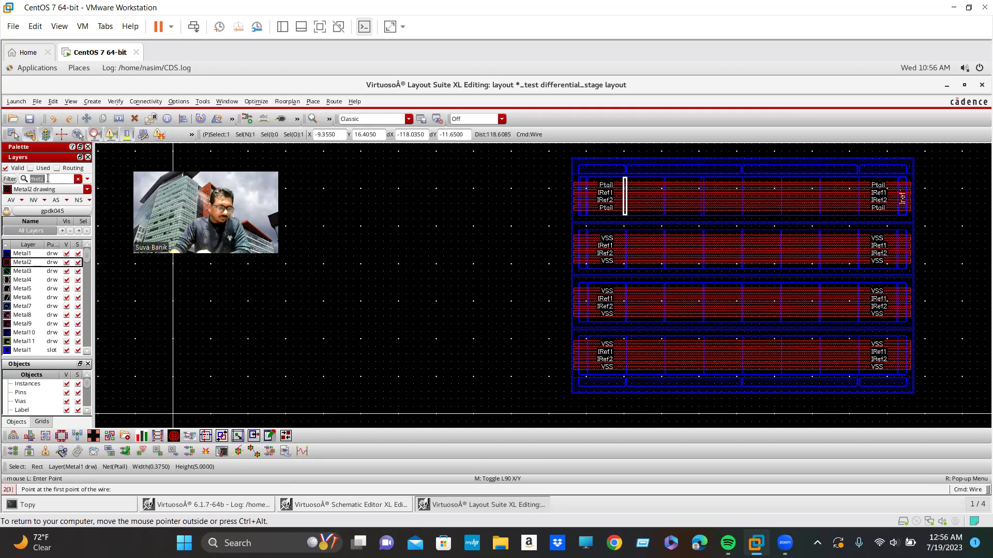
text(m)
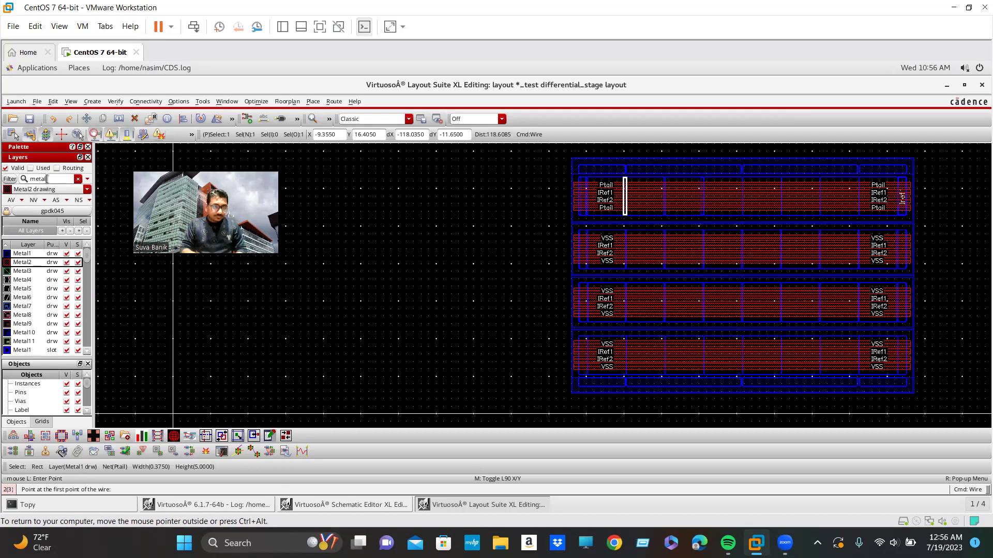
key(Escape)
click(39, 272)
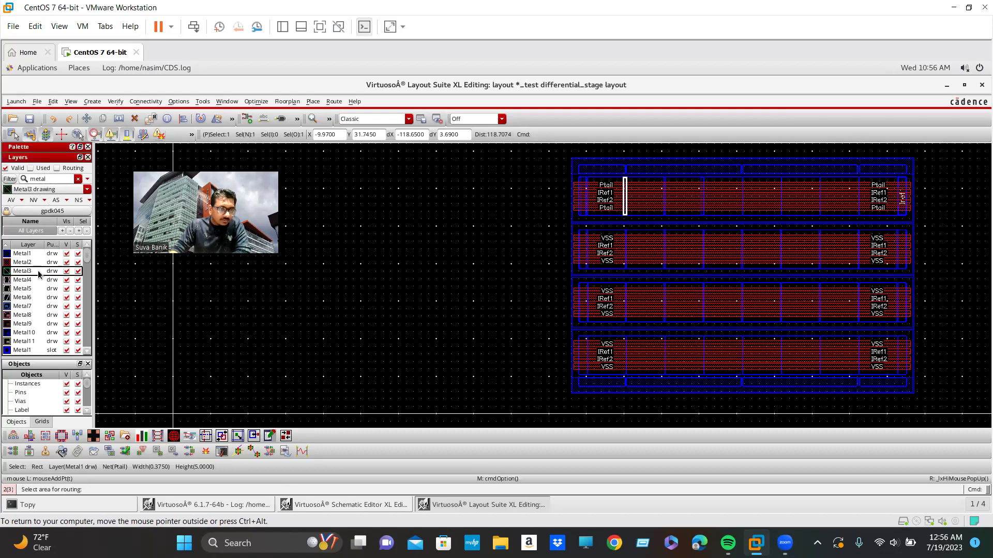
- Draw a vertical Metal3 wire across all four rows at X 73.85, from Y 37.87 above the block down to about Y 4.06
scroll(243, 309, down, 2)
scroll(481, 242, up, 4)
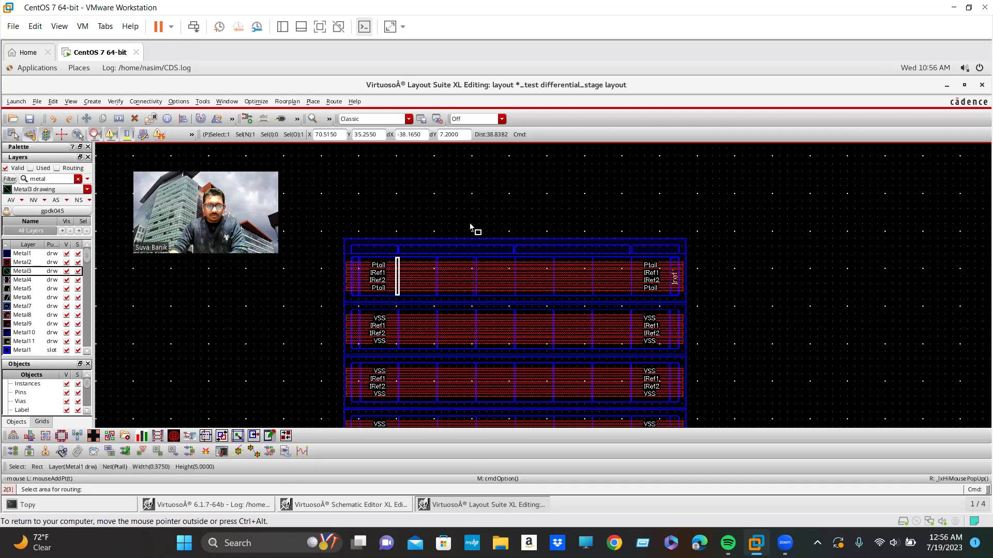
key(p)
click(525, 199)
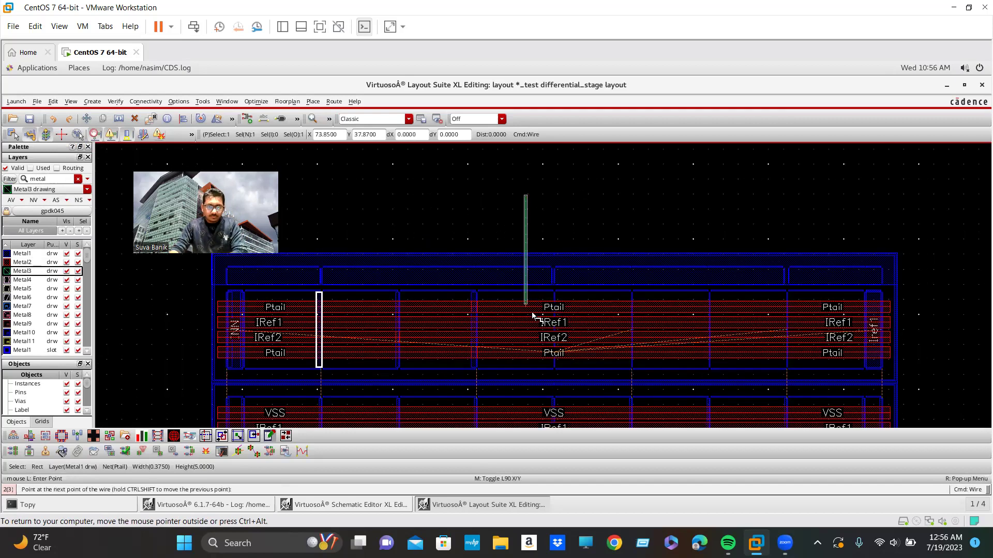
scroll(536, 307, down, 4)
scroll(536, 307, up, 6)
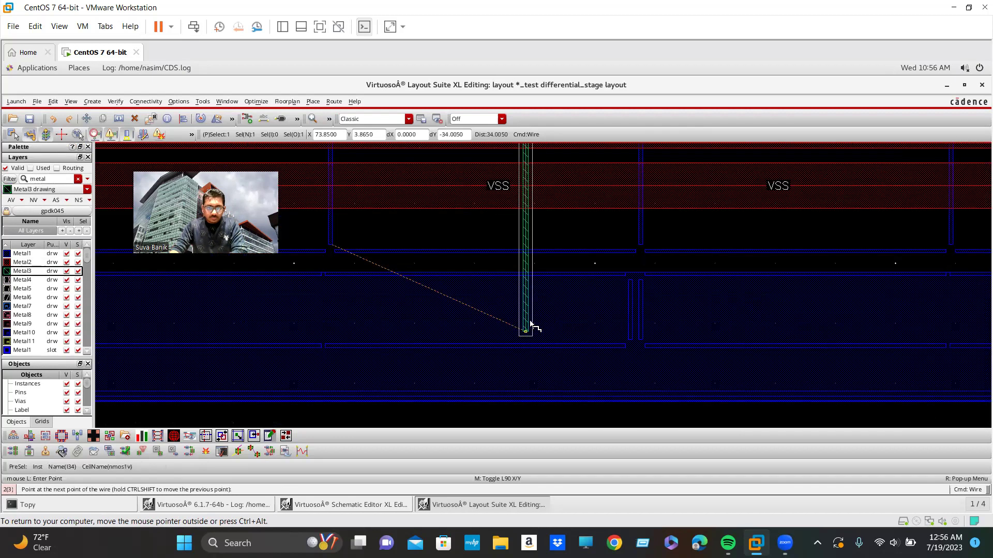
double_click(529, 317)
- Set the width of the vertical Metal3 Ptail wire to 0.76
scroll(530, 321, down, 3)
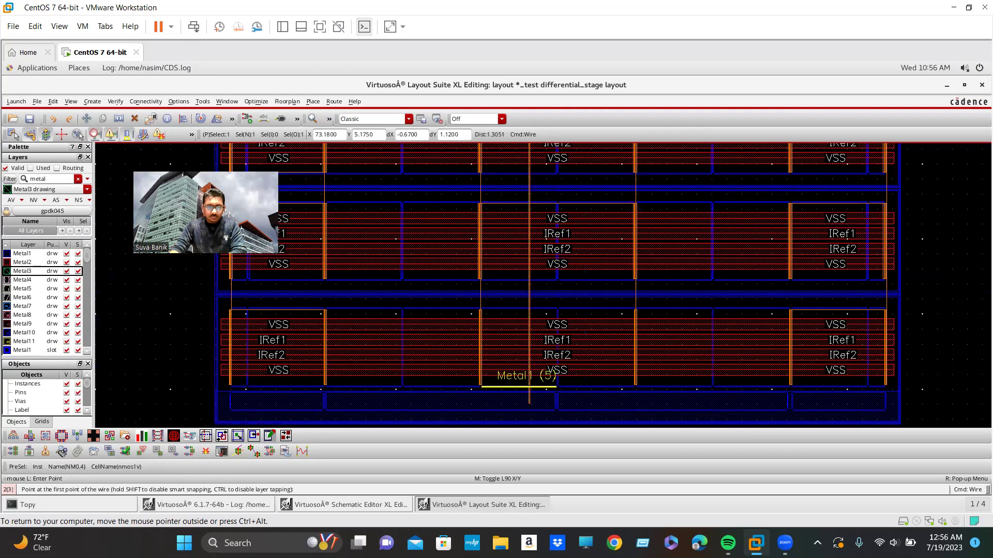
shift+scroll(537, 298, up, 3)
shift+scroll(535, 204, up, 1)
scroll(535, 204, up, 1)
scroll(504, 259, up, 4)
scroll(495, 267, up, 1)
key(Escape)
click(380, 305)
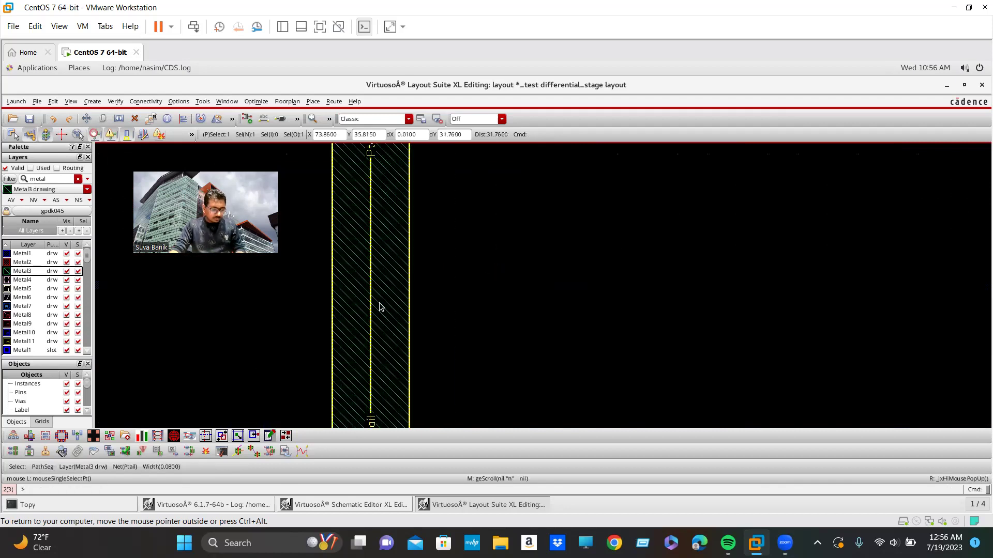
key(q)
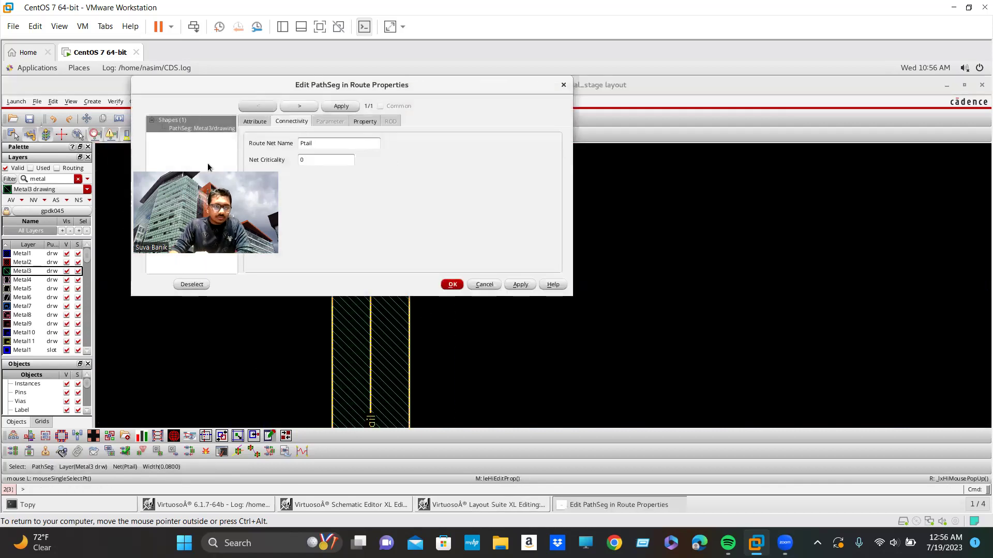
click(354, 124)
click(292, 122)
click(256, 122)
click(321, 176)
key(BackSpace)
key(BackSpace)
text(7)
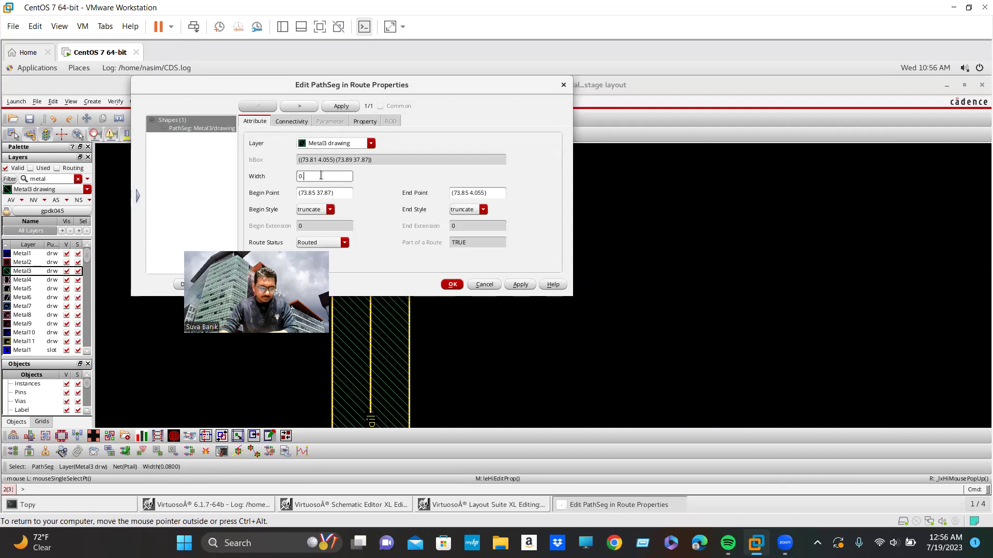
text(6)
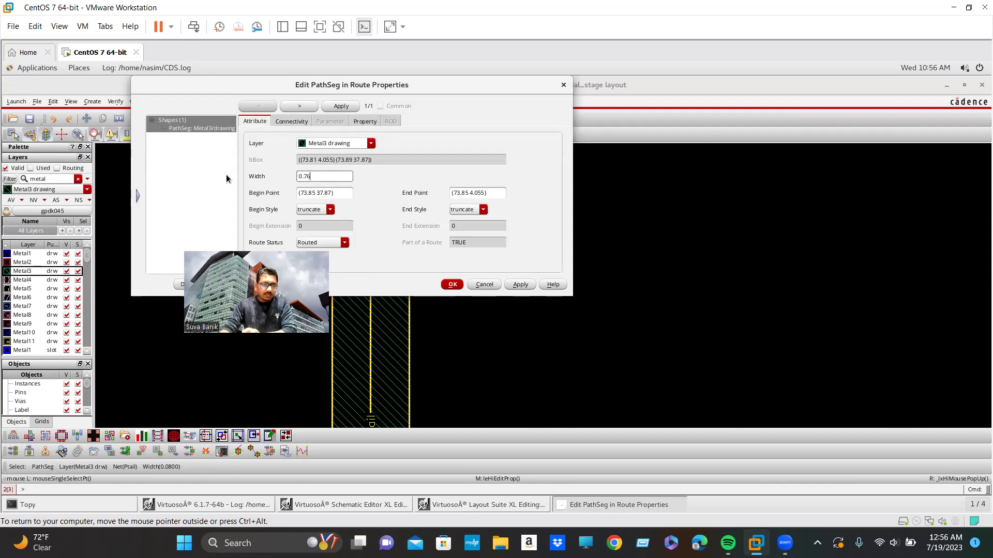
click(452, 284)
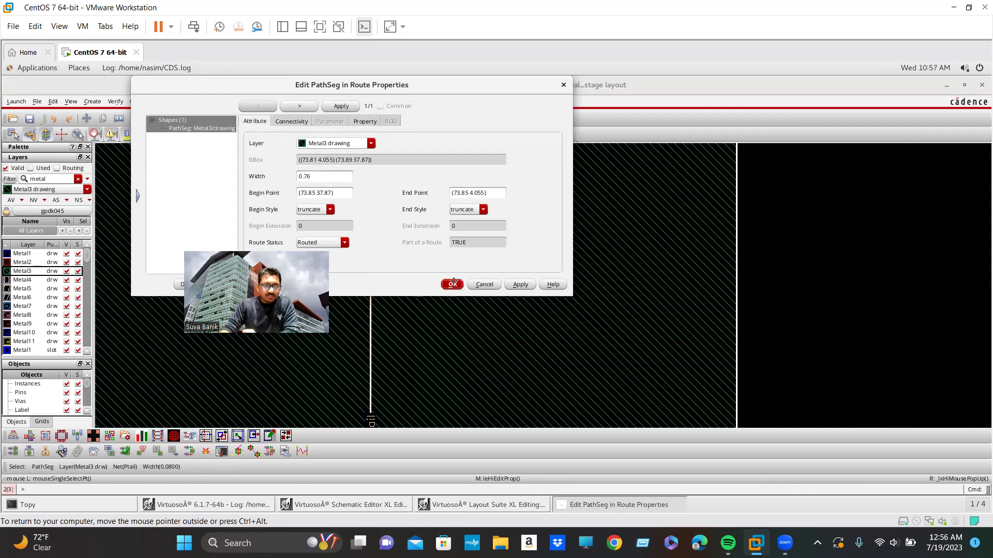
ctrl+scroll(333, 277, down, 3)
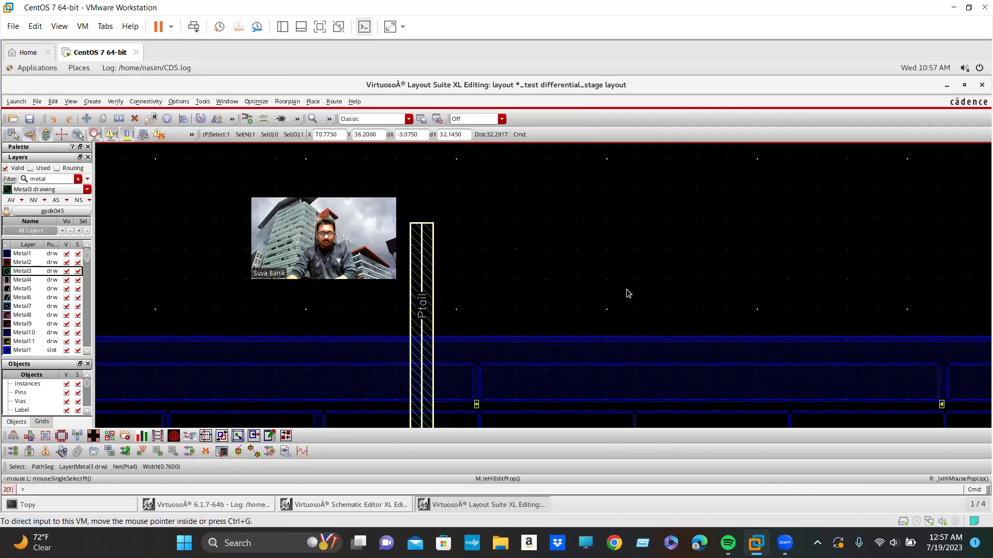
scroll(626, 289, down, 1)
scroll(512, 313, up, 1)
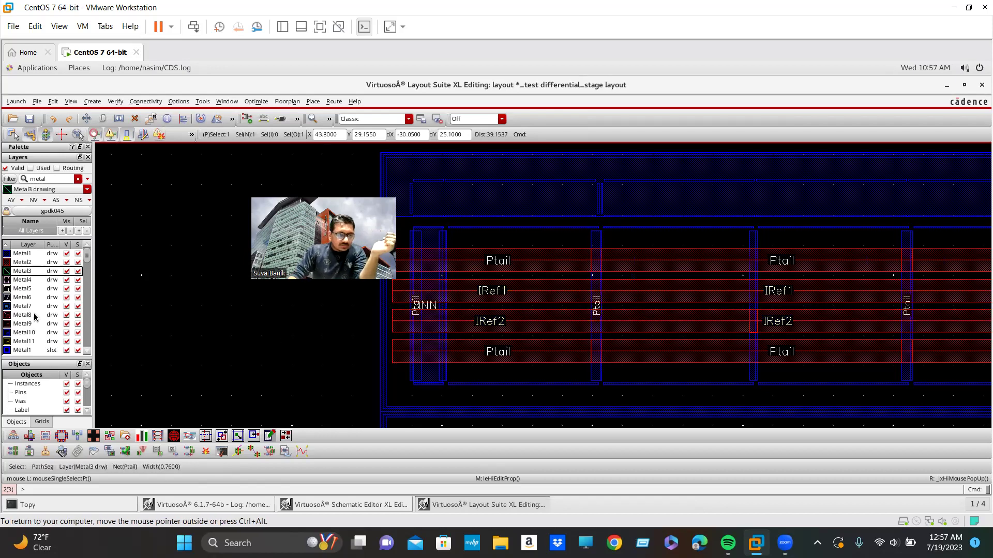
- Limit the layer list to used layers, clear its "metal" filter, and make the Poly layer visible
click(31, 169)
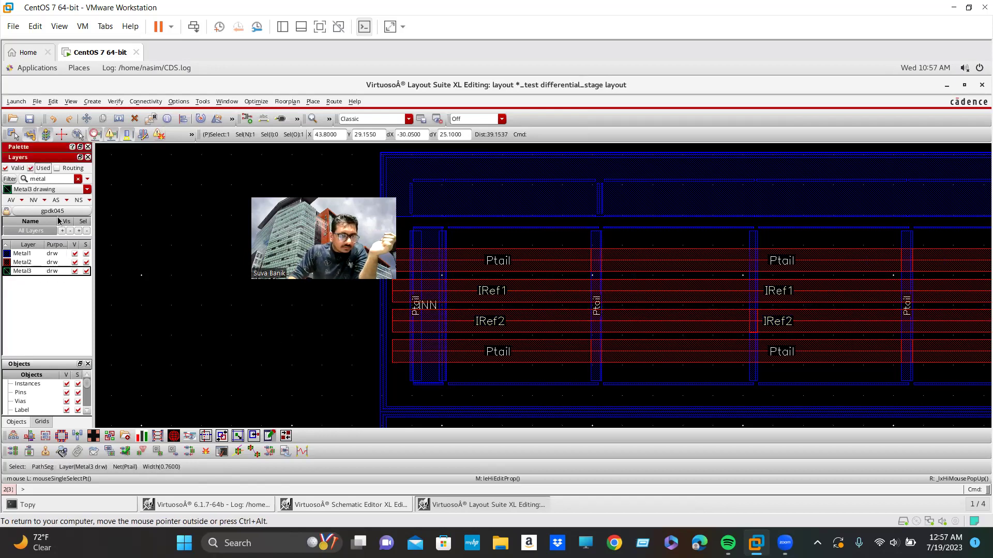
double_click(52, 179)
key(BackSpace)
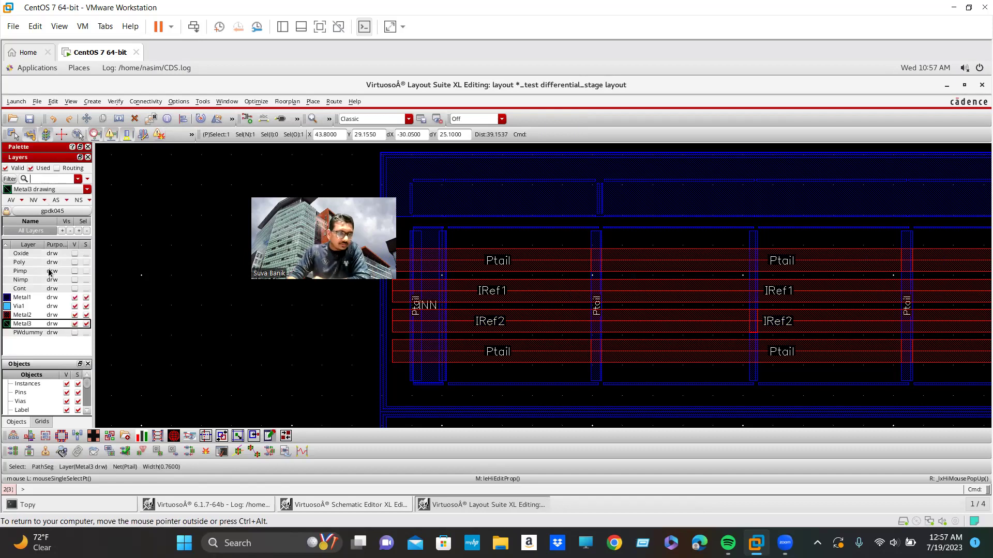
click(75, 263)
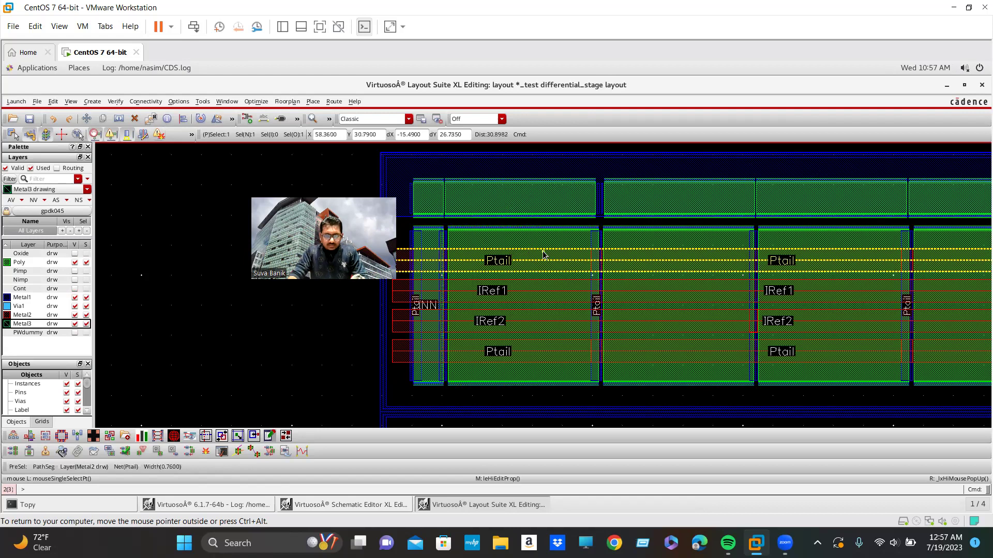
- Measure the gaps from the top row's outer Ptail tracks to the upper and lower edges of the transistor poly
key(k)
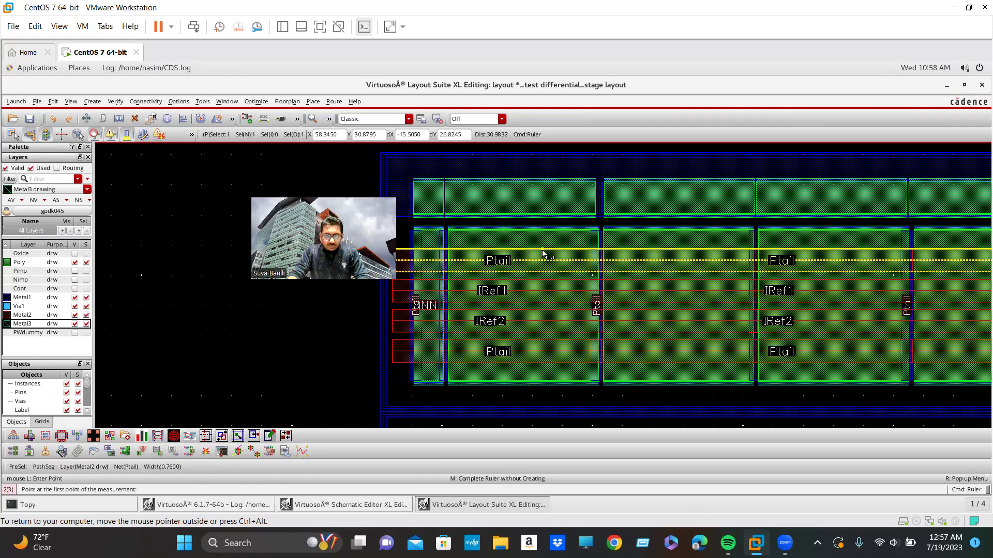
click(543, 252)
click(541, 228)
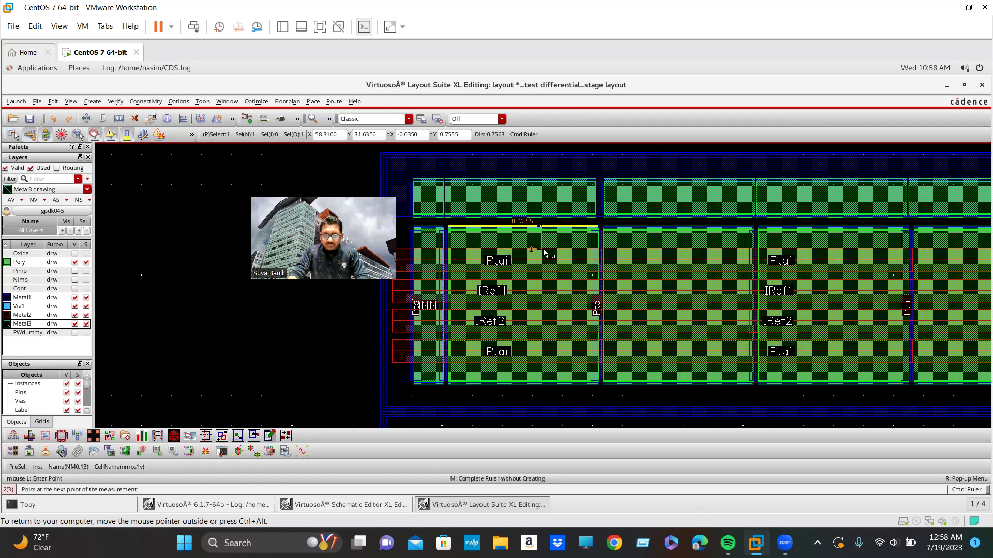
click(567, 363)
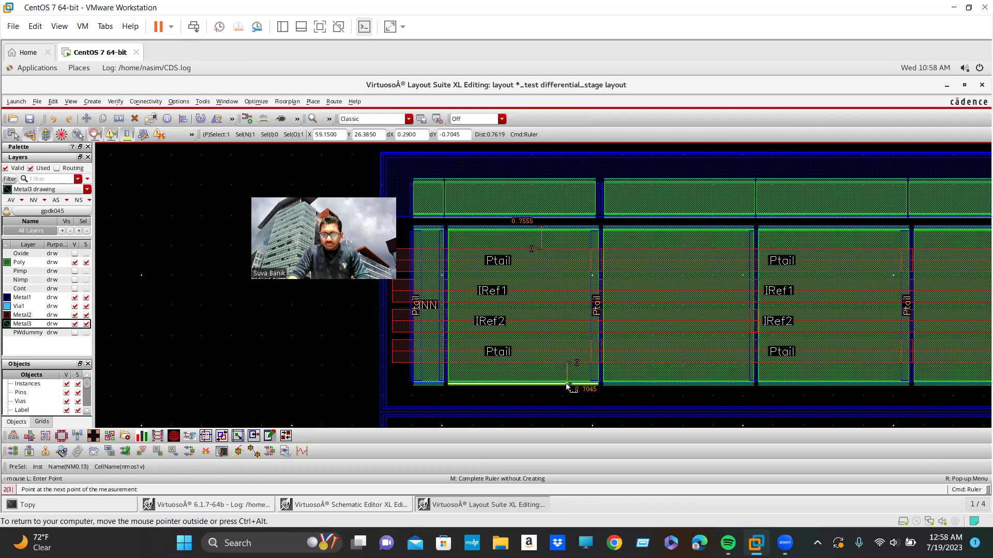
click(567, 386)
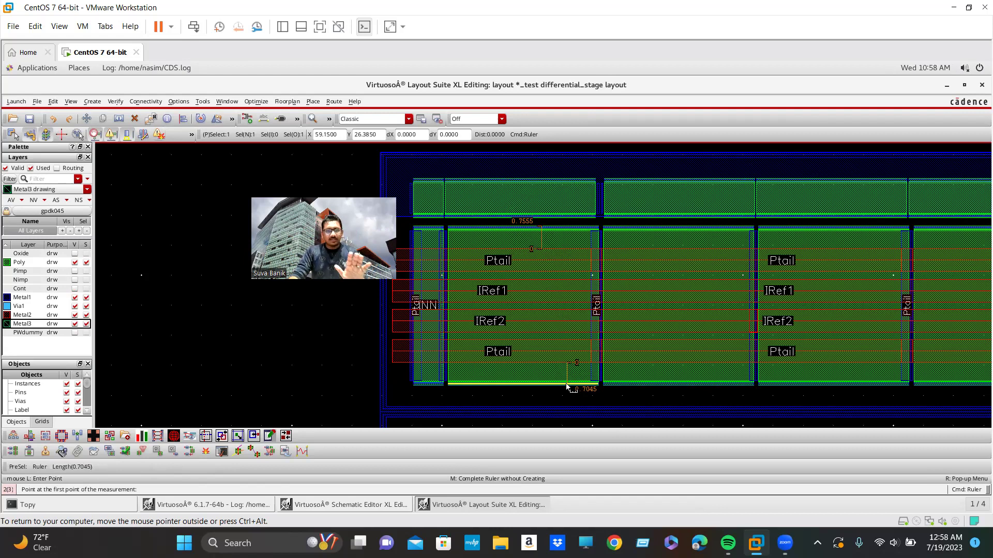
- Measure the spacing between the top row's upper Ptail track and its IRef1 track, and finish measuring
scroll(555, 261, up, 2)
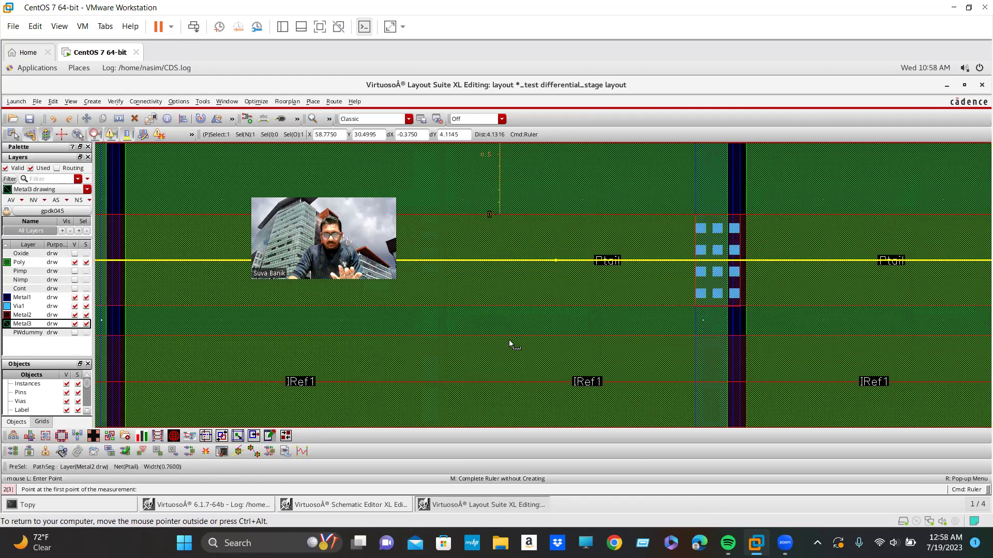
click(521, 207)
ctrl+scroll(520, 207, up, 3)
click(531, 323)
ctrl+scroll(537, 331, down, 3)
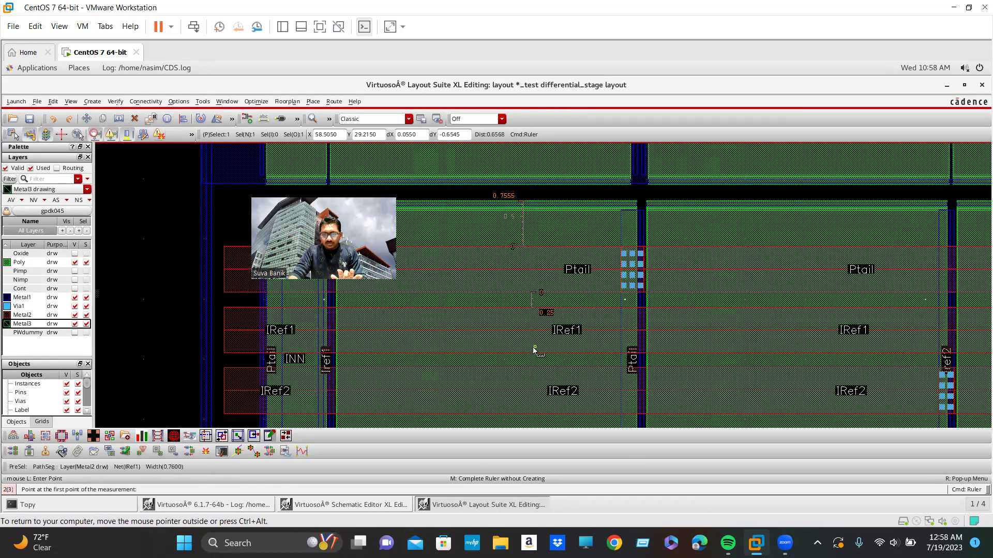
ctrl+scroll(531, 392, down, 3)
ctrl+scroll(531, 391, up, 1)
ctrl+scroll(439, 357, down, 2)
ctrl+scroll(436, 351, up, 2)
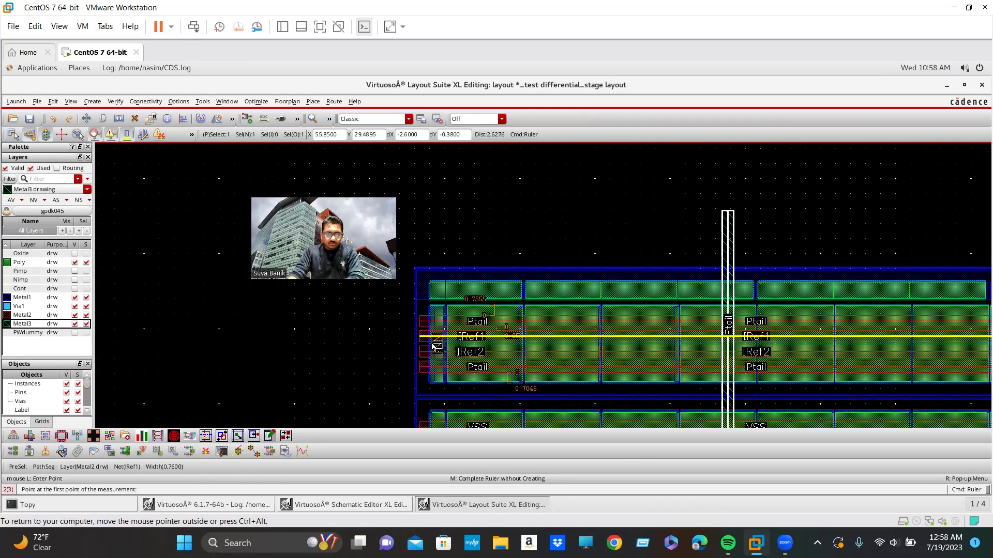
ctrl+scroll(433, 345, up, 2)
ctrl+scroll(429, 340, down, 4)
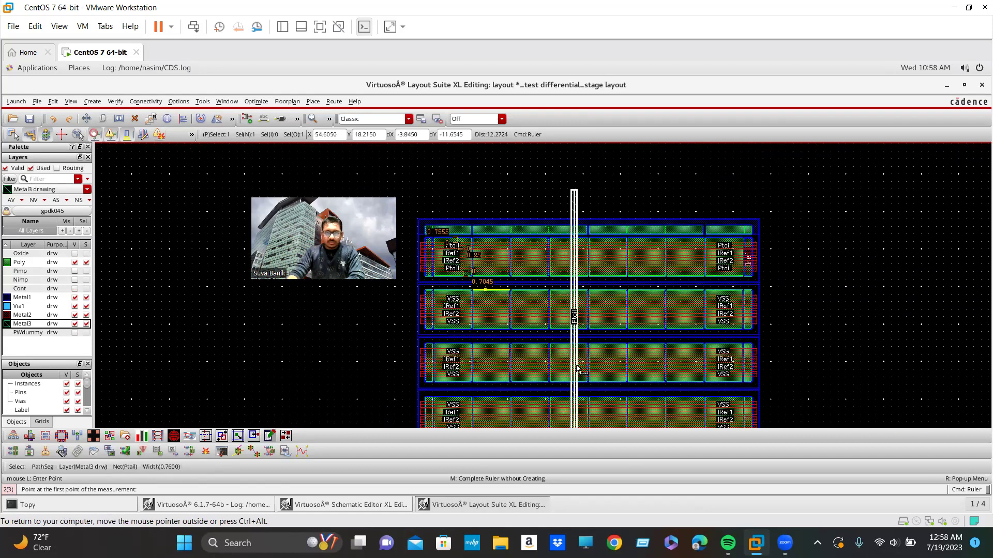
key(Escape)
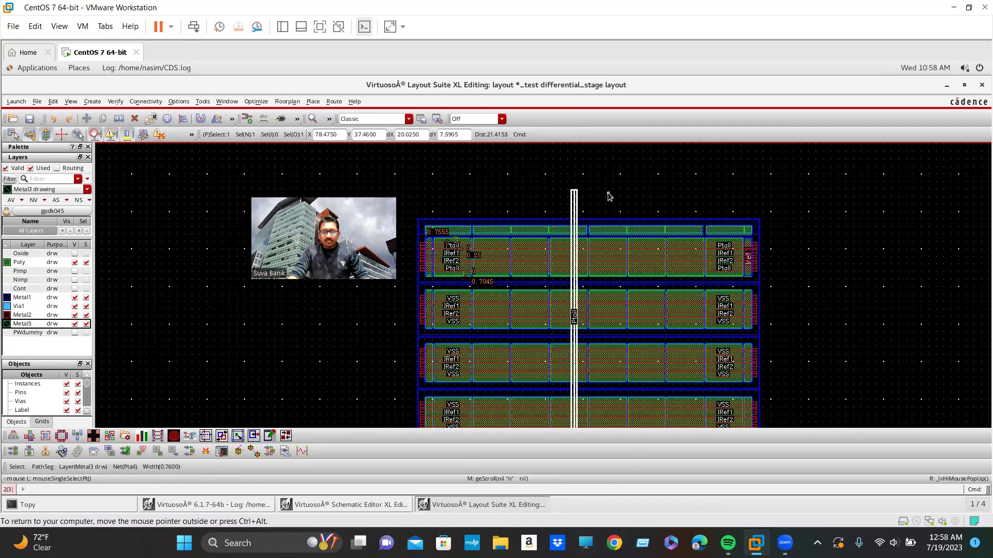
- Place three copies of the vertical Metal3 Ptail wire side by side to its right, at the same height
click(607, 197)
click(575, 208)
key(c)
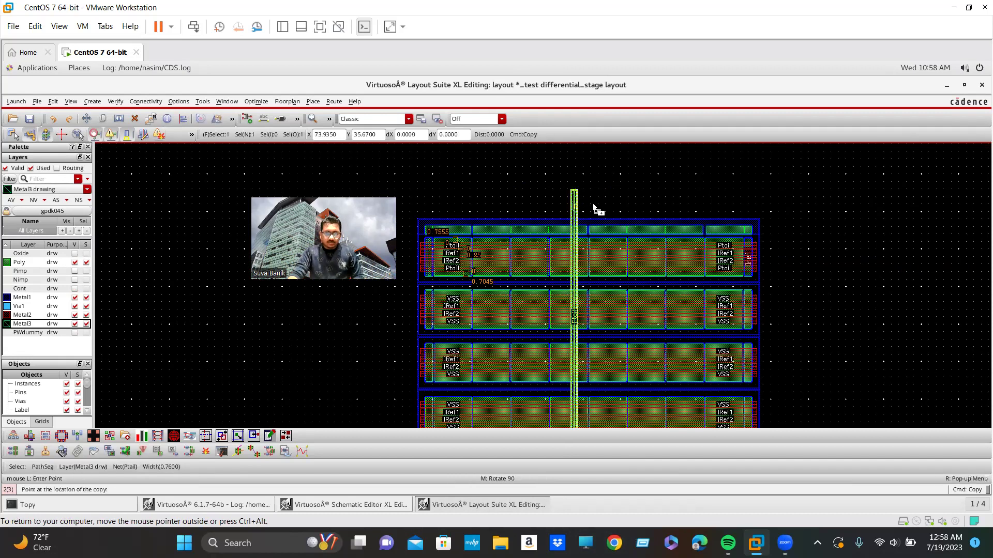
click(612, 203)
click(661, 202)
key(c)
click(660, 203)
click(708, 203)
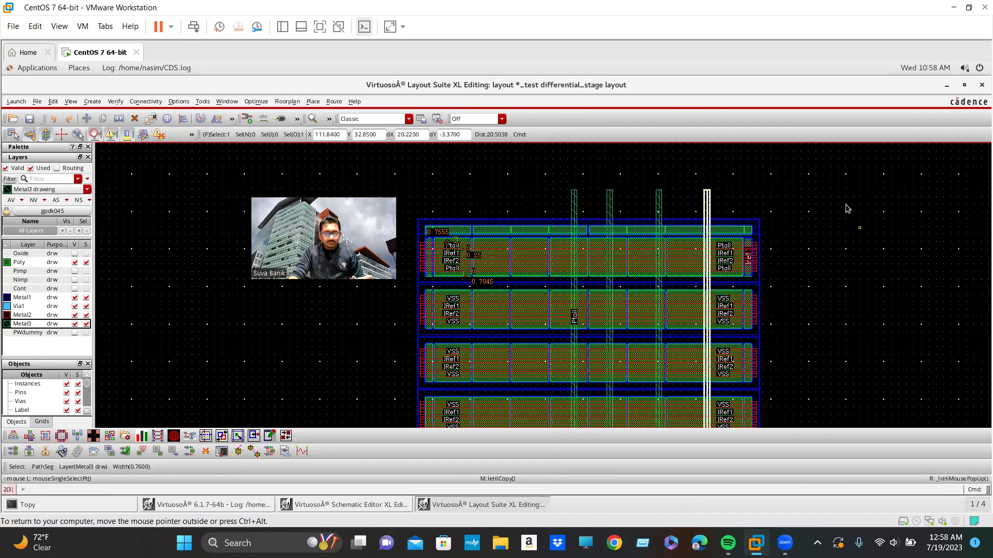
click(820, 184)
- Quick Align the first Metal3 copy's left edge to the Ptail wire's right edge using Min Spacing
scroll(596, 183, up, 3)
click(699, 267)
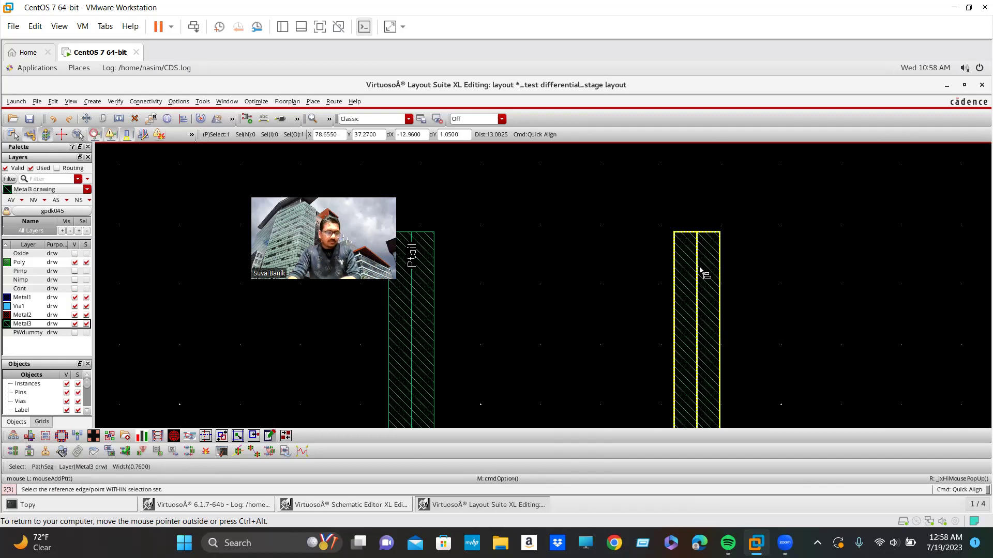
key(a)
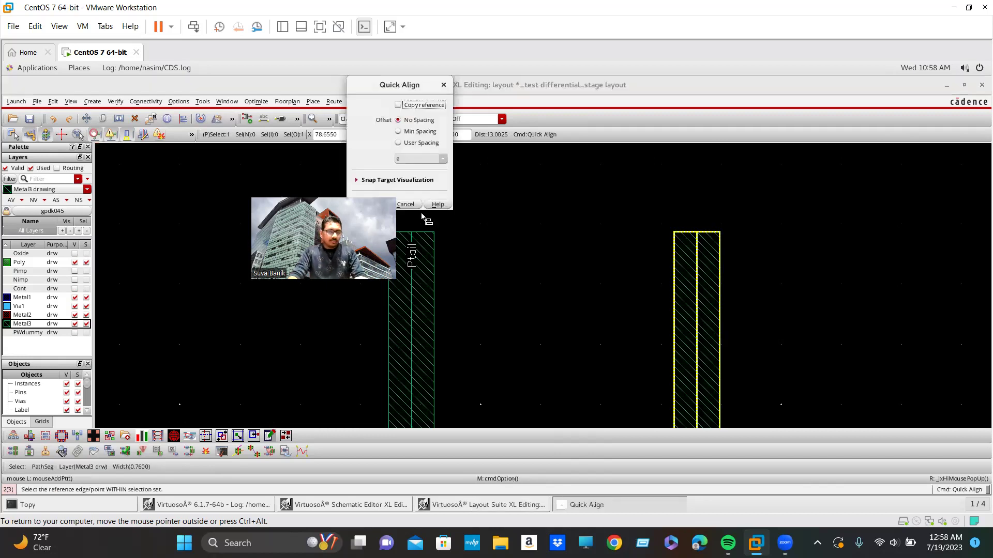
click(418, 133)
drag(385, 94, 525, 87)
click(506, 222)
click(673, 293)
click(433, 301)
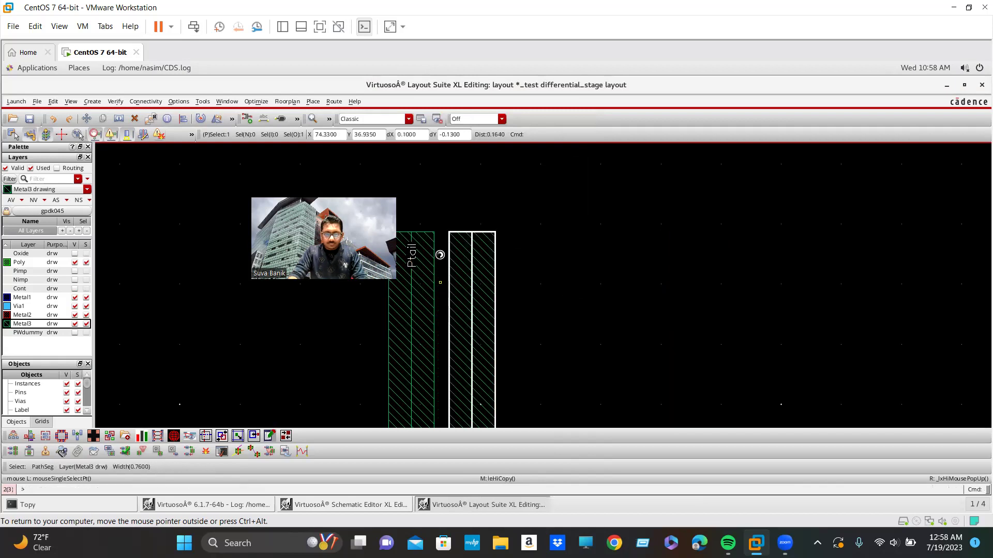
- Align the second Metal3 copy's left edge to the first copy's right edge with the same minimum spacing
scroll(596, 295, down, 3)
click(601, 295)
scroll(601, 295, up, 2)
key(a)
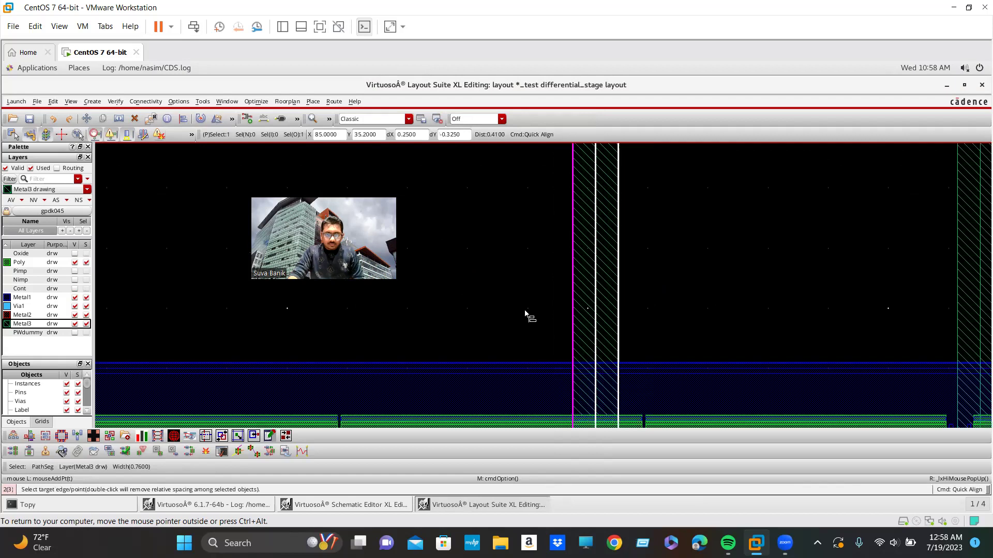
scroll(525, 311, down, 2)
scroll(424, 304, up, 3)
click(591, 246)
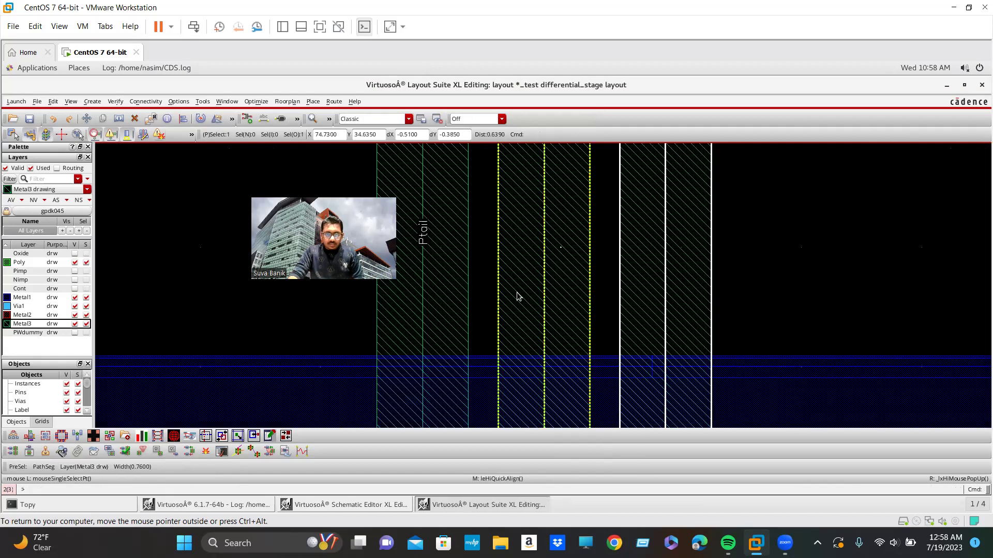
- Align the third Metal3 copy beside the second one at minimum spacing, completing four parallel vertical wires
scroll(518, 296, down, 2)
scroll(690, 266, down, 3)
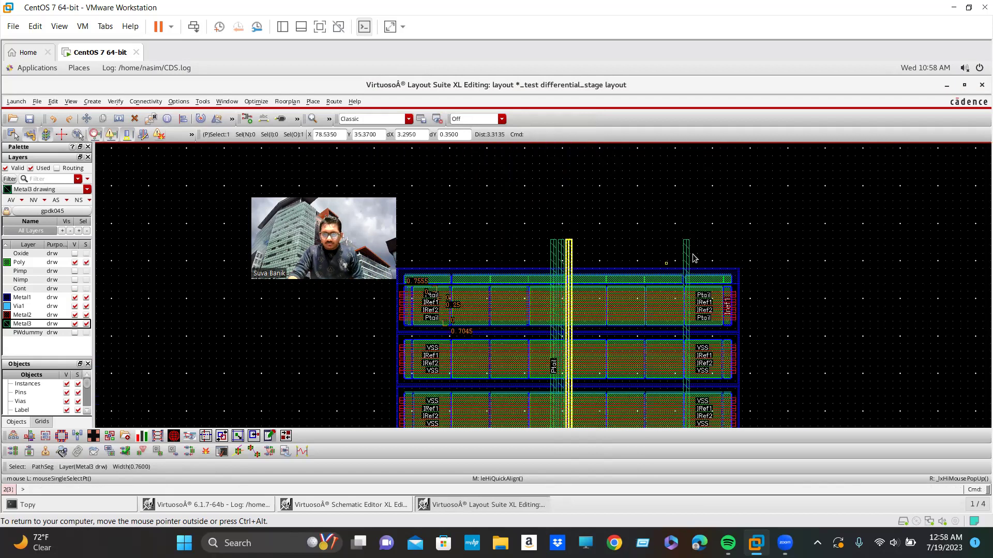
scroll(628, 256, up, 3)
middle_click(615, 259)
scroll(669, 259, down, 2)
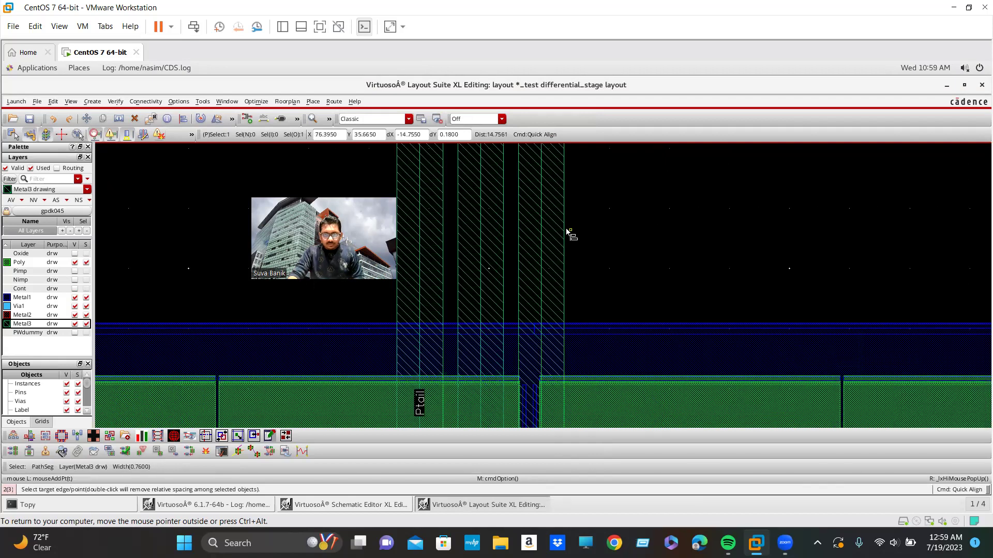
click(564, 231)
scroll(537, 281, down, 1)
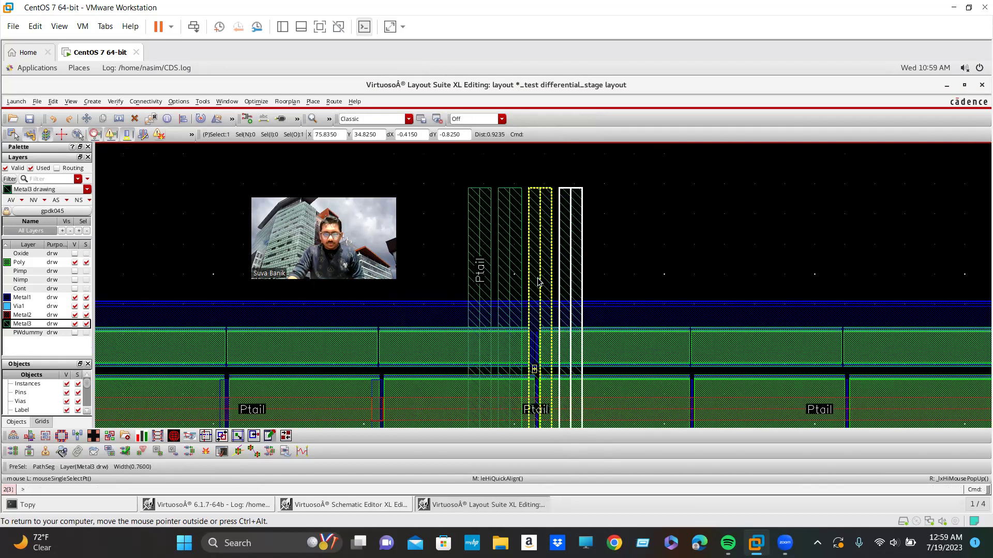
scroll(593, 263, down, 3)
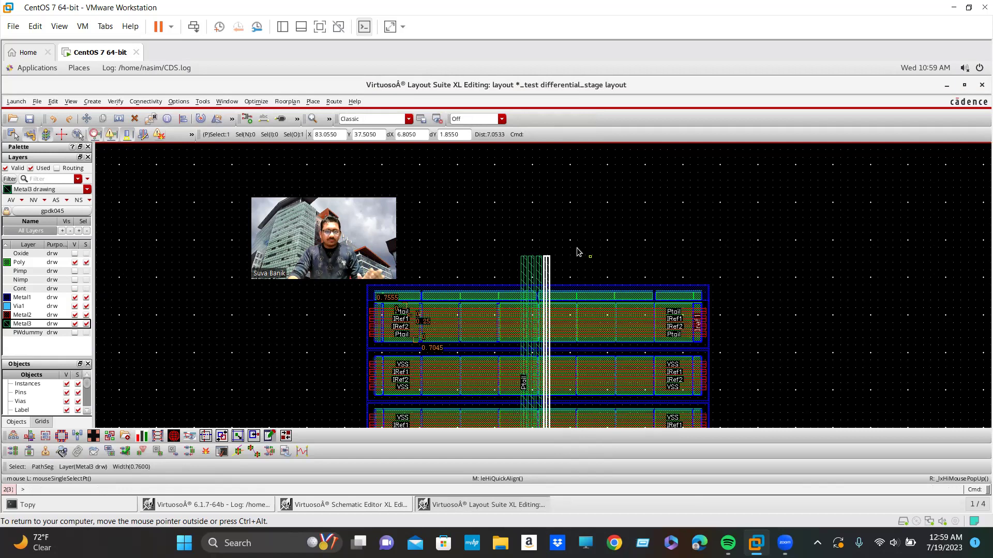
- Assign the route net name Ptail to the rightmost vertical Metal3 wire
click(576, 248)
scroll(577, 248, up, 3)
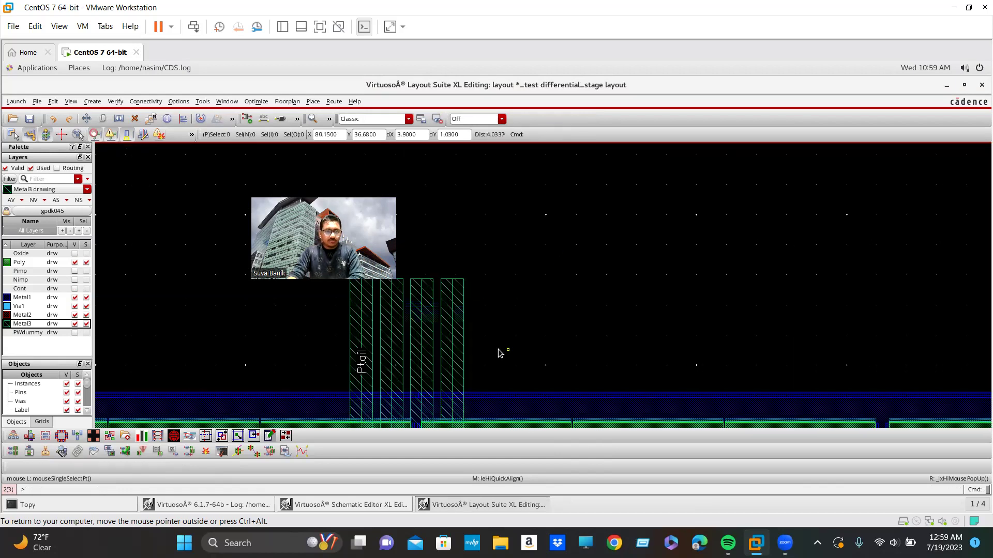
click(454, 347)
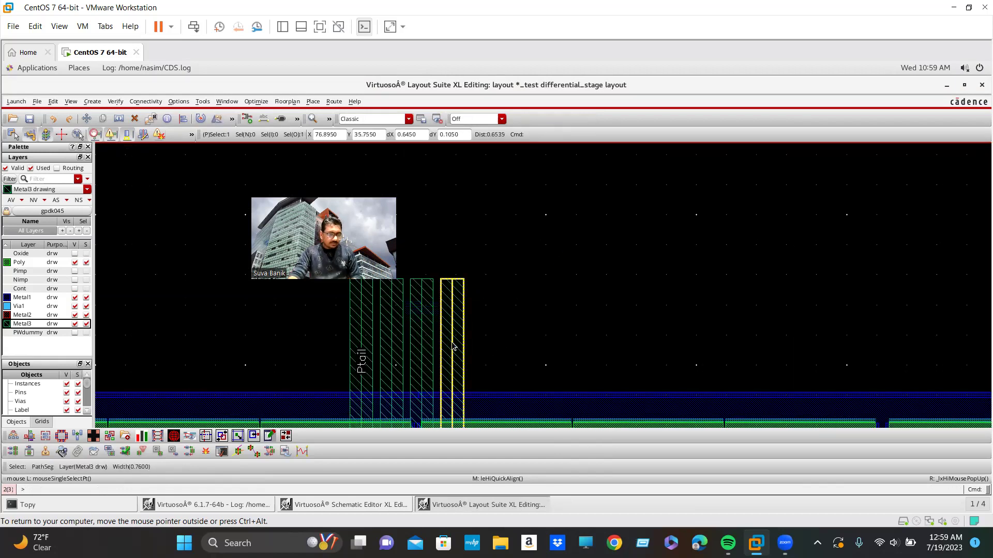
key(q)
drag(408, 88, 606, 106)
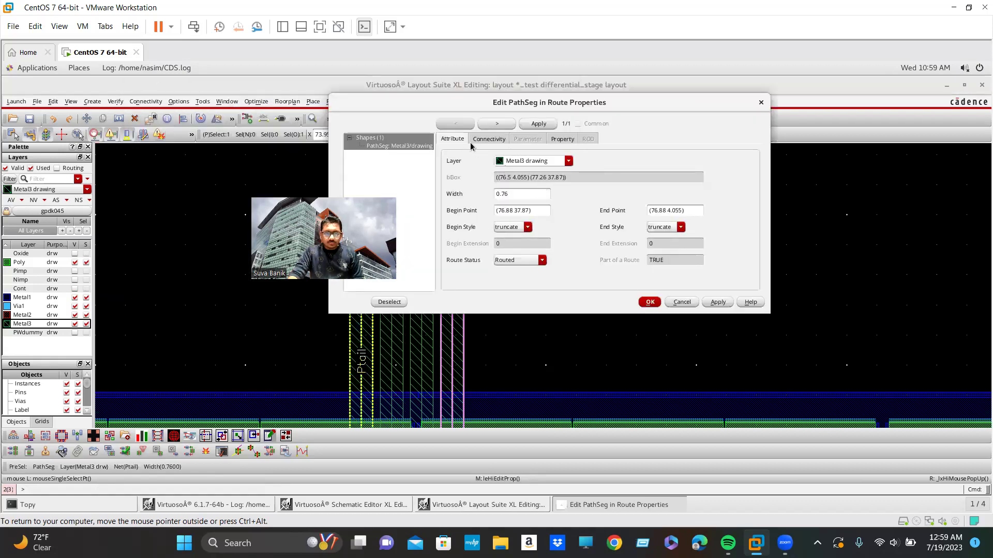
click(488, 140)
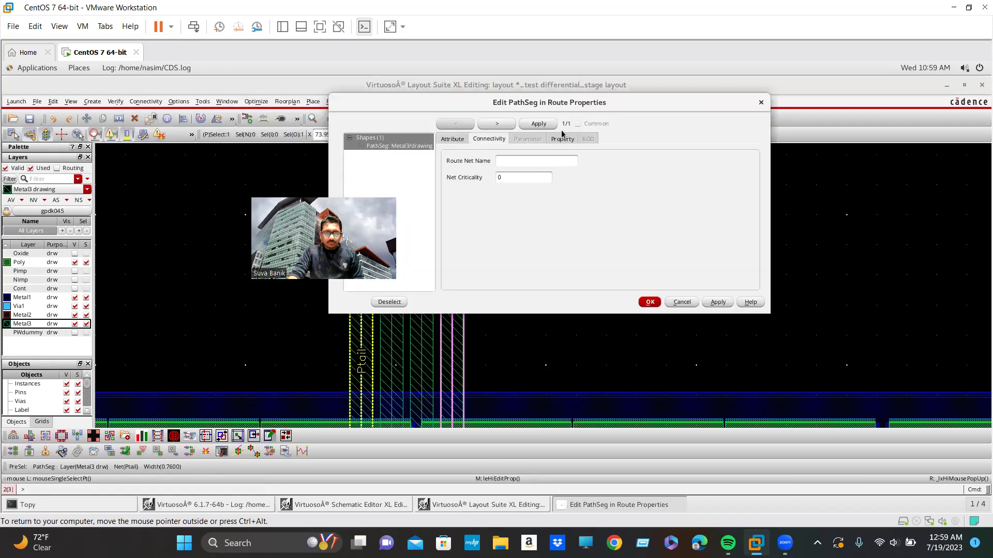
click(522, 166)
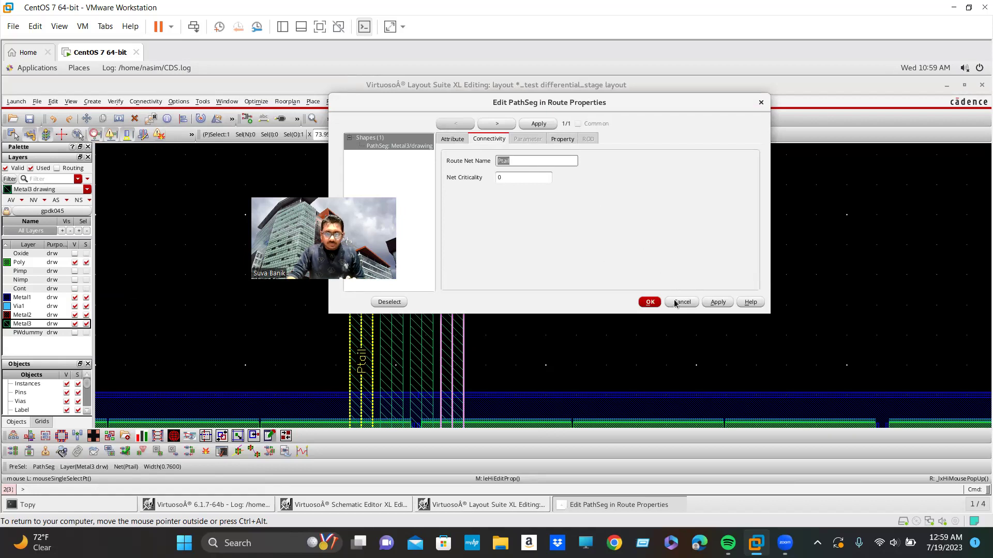
click(649, 302)
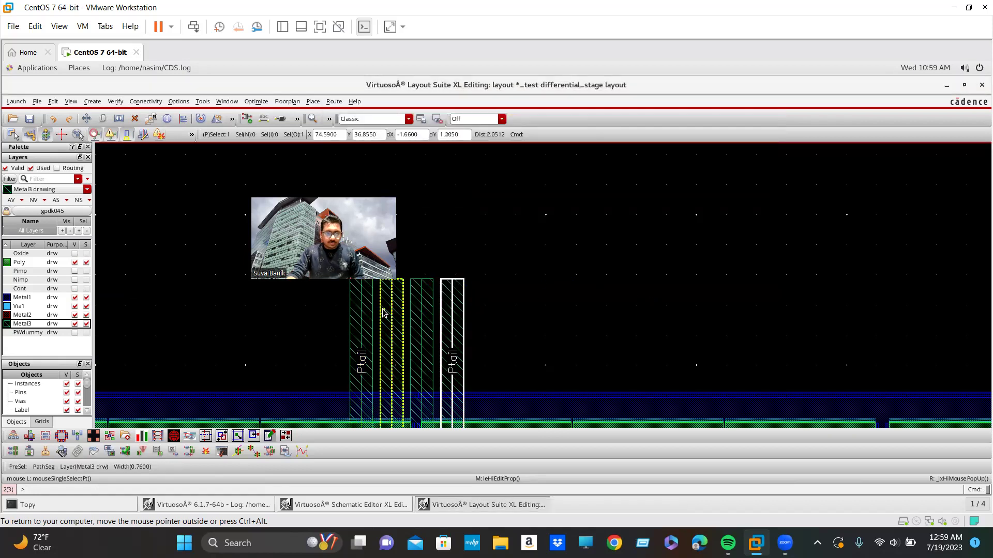
- Assign the route net name Iref1 to the second vertical Metal3 wire and Iref2 to the third
middle_click(428, 296)
click(536, 161)
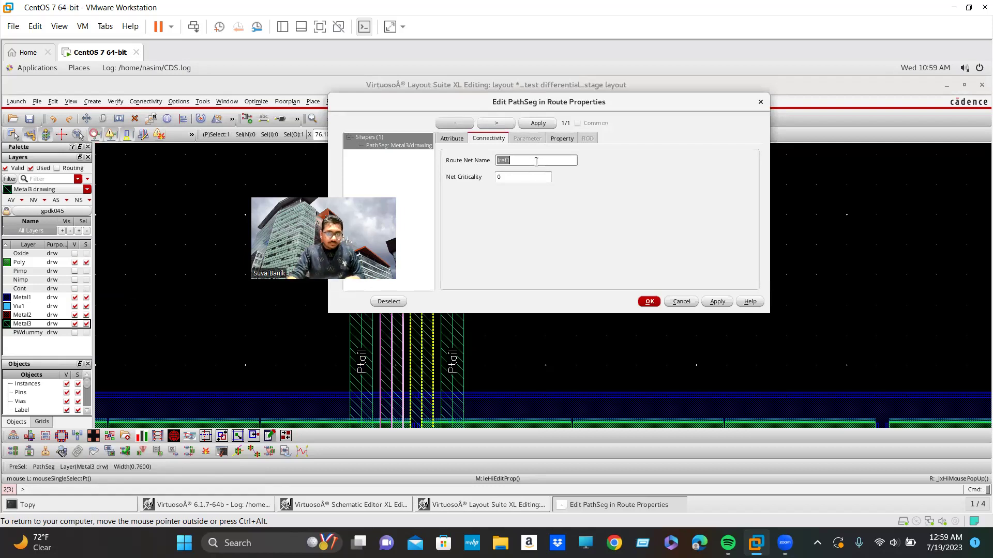
click(650, 301)
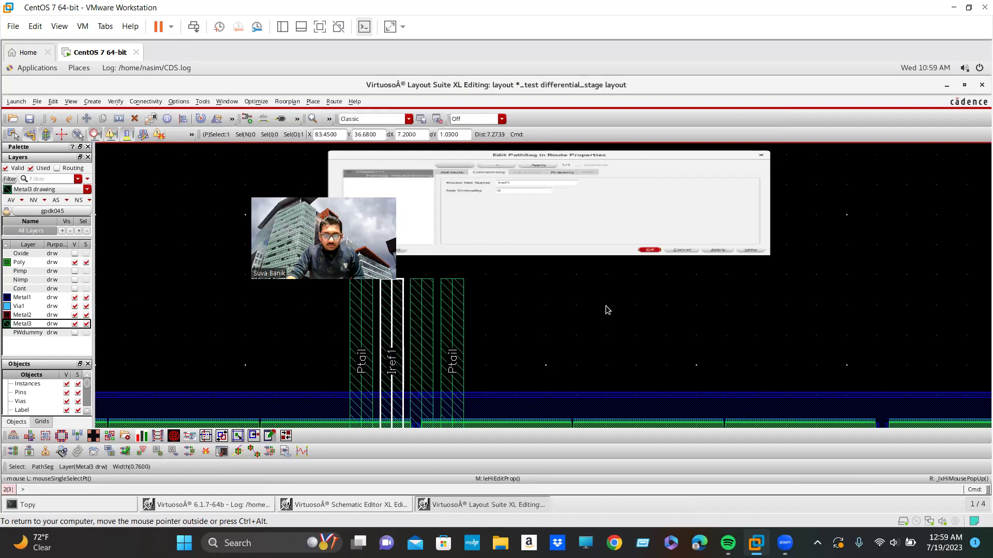
middle_click(425, 317)
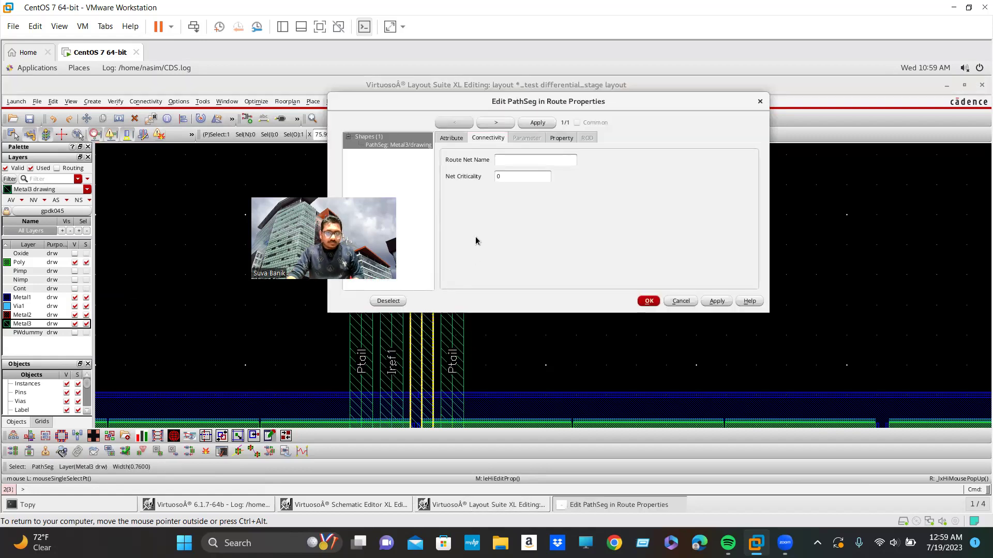
click(525, 160)
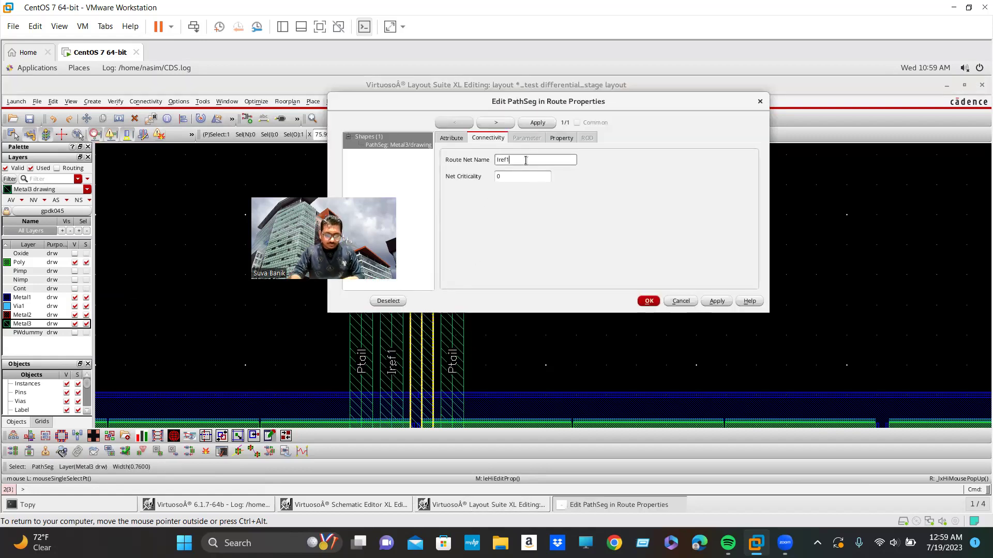
key(Return)
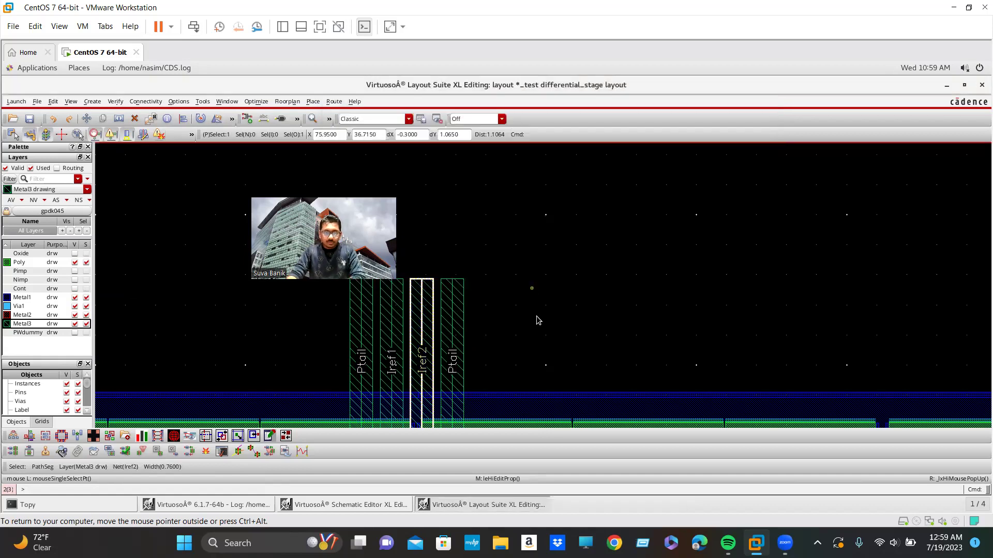
scroll(538, 313, down, 2)
scroll(538, 312, down, 2)
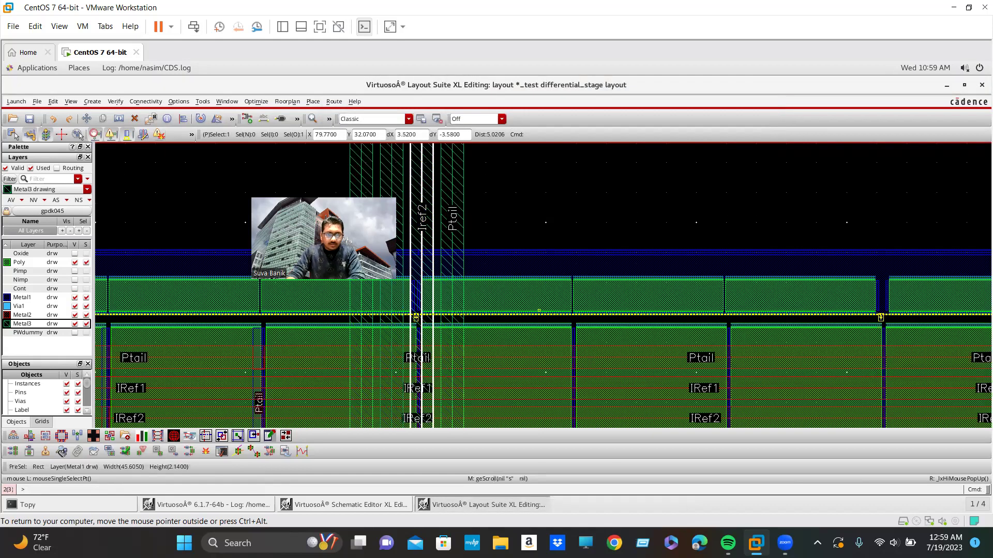
- Place Metal2-to-Metal3 vias where the two vertical Ptail wires cross the upper and lower Ptail tracks of the top row
scroll(538, 310, down, 4)
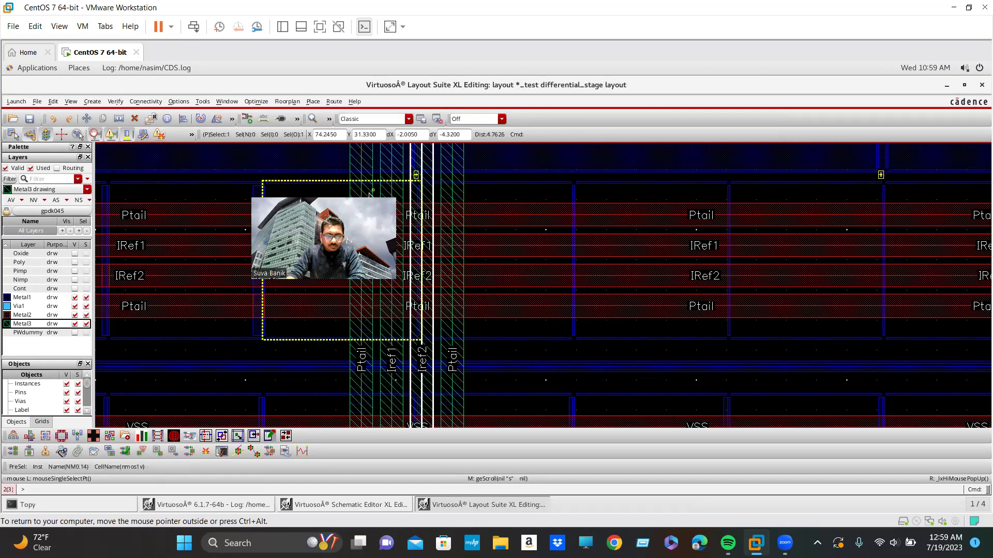
scroll(370, 208, up, 1)
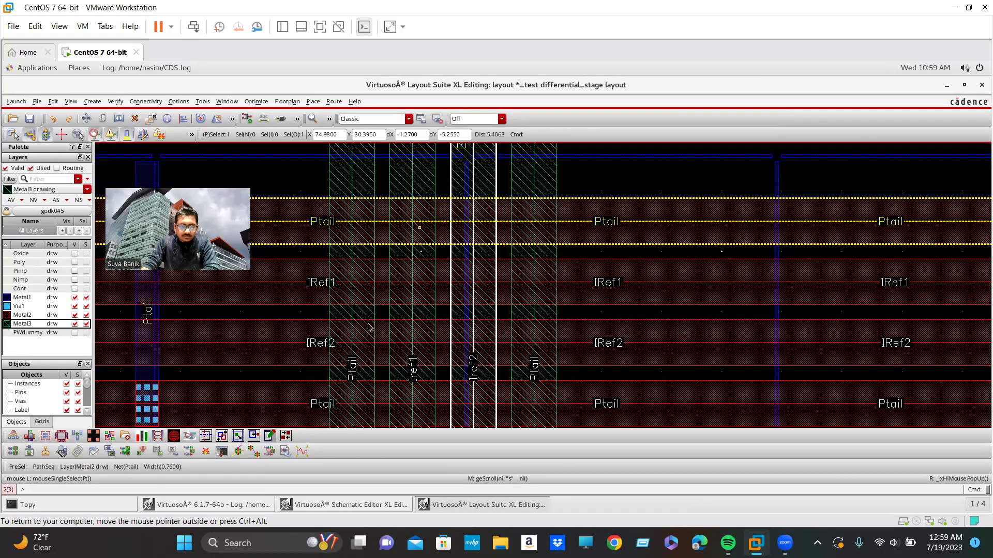
key(o)
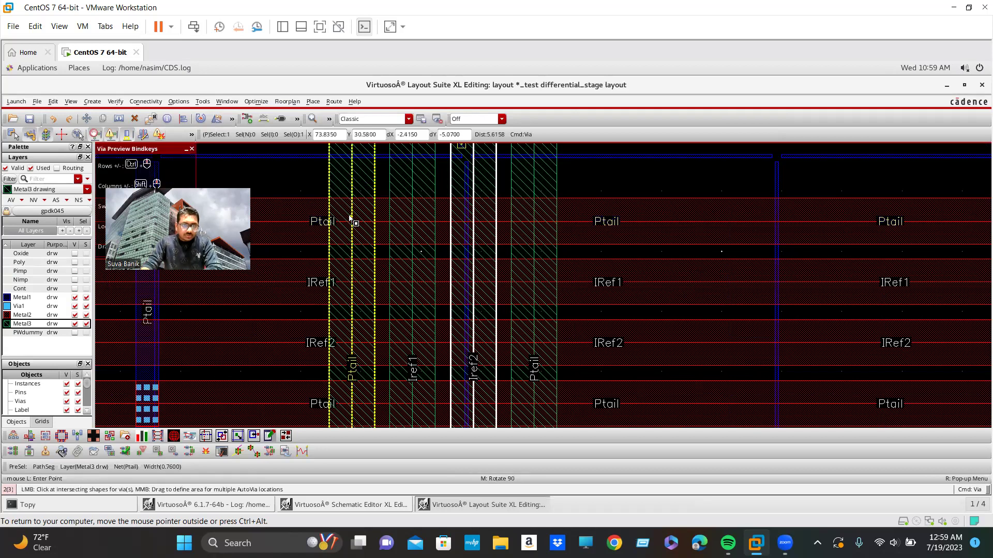
click(349, 217)
click(554, 225)
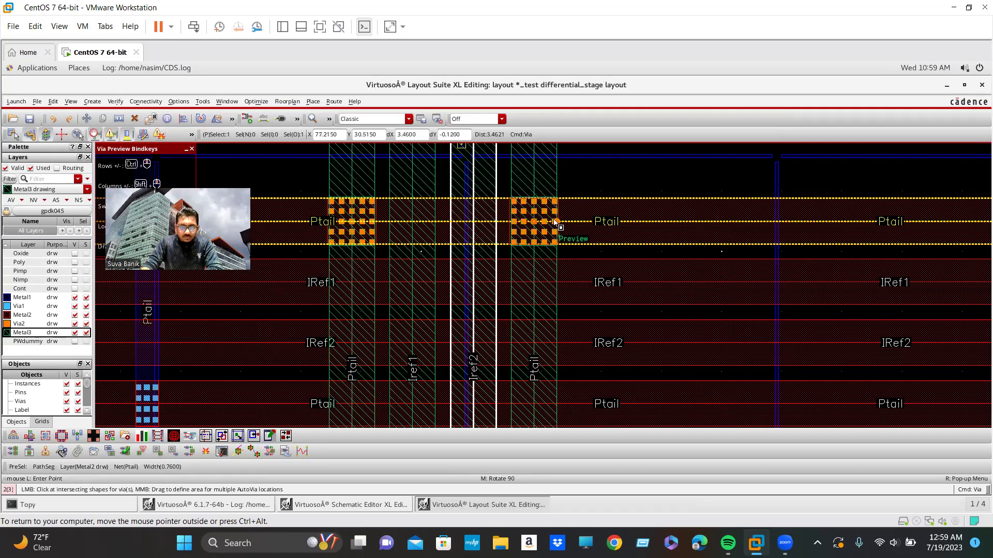
scroll(555, 224, down, 2)
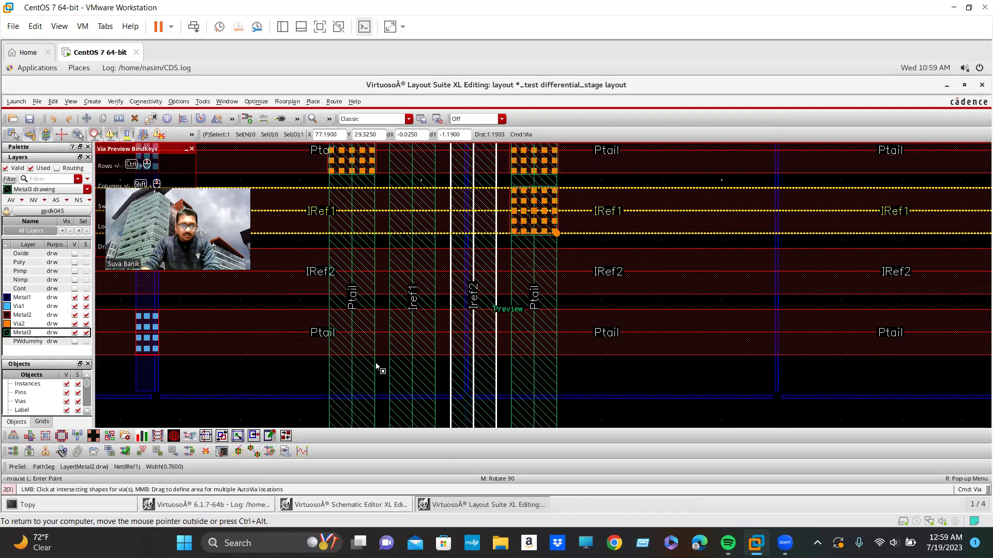
click(353, 345)
click(549, 340)
ctrl+scroll(548, 339, down, 2)
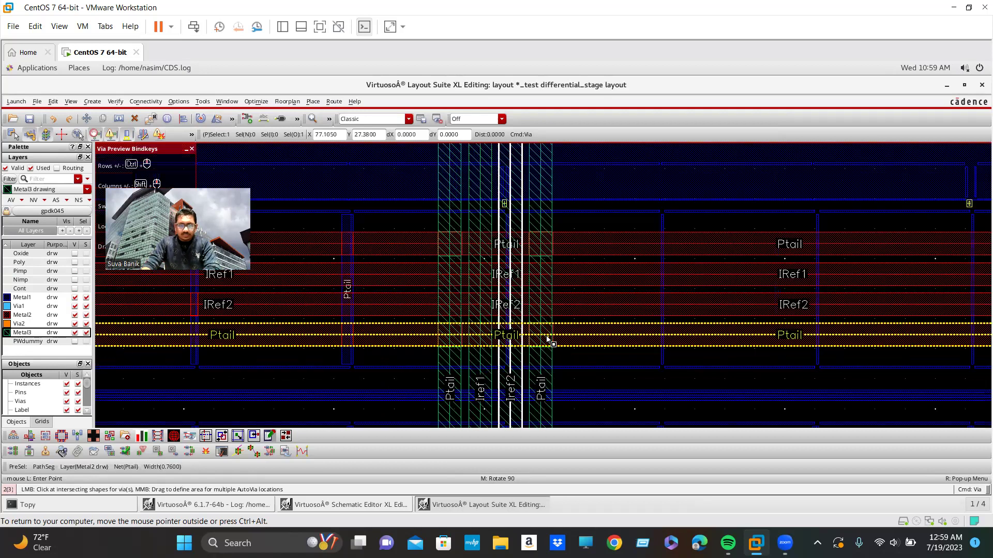
- Place Metal2-to-Metal3 vias where the vertical Iref2 and Iref1 wires cross their matching tracks in the top row
ctrl+scroll(537, 357, down, 3)
scroll(537, 327, down, 1)
scroll(536, 326, up, 1)
ctrl+scroll(552, 223, up, 1)
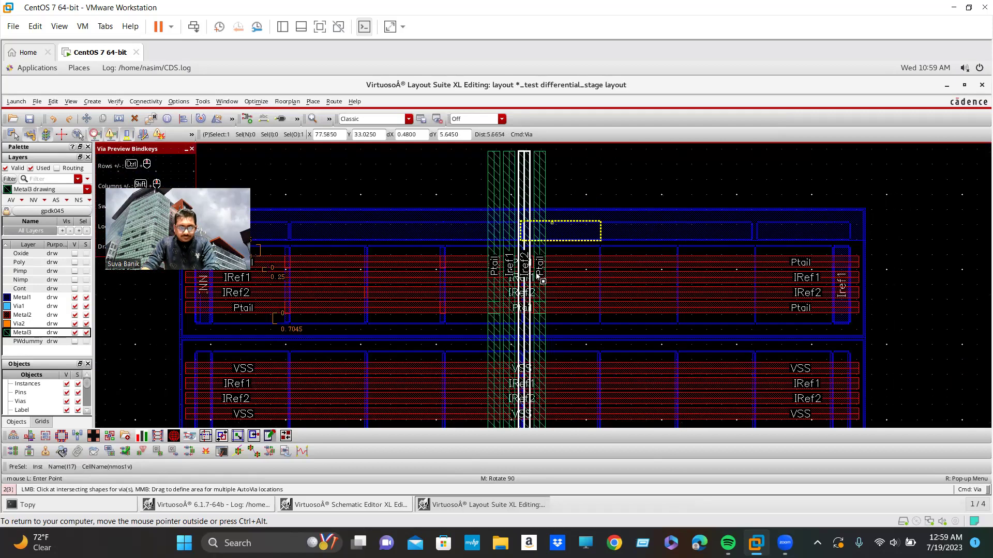
ctrl+scroll(538, 278, up, 2)
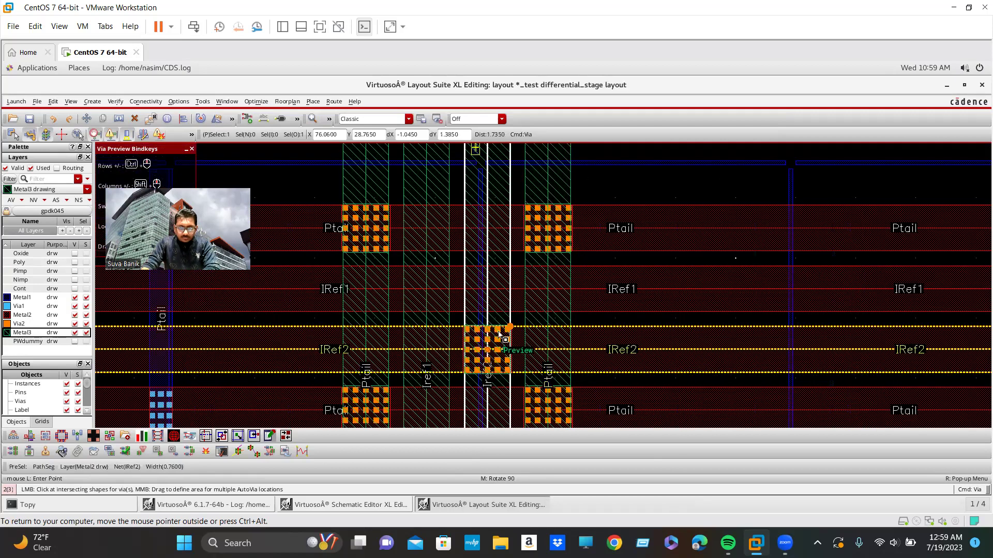
scroll(550, 263, up, 2)
scroll(506, 247, down, 3)
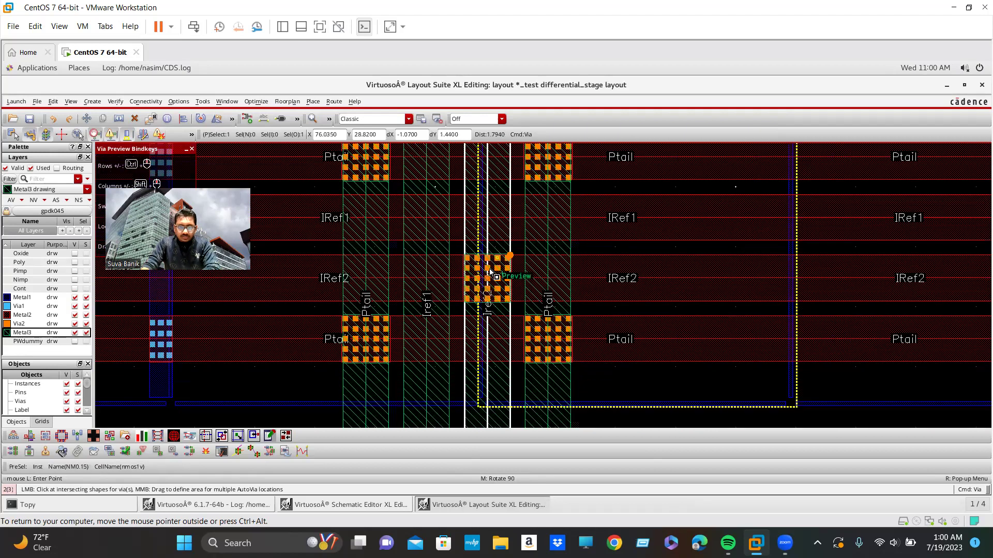
scroll(505, 372, up, 2)
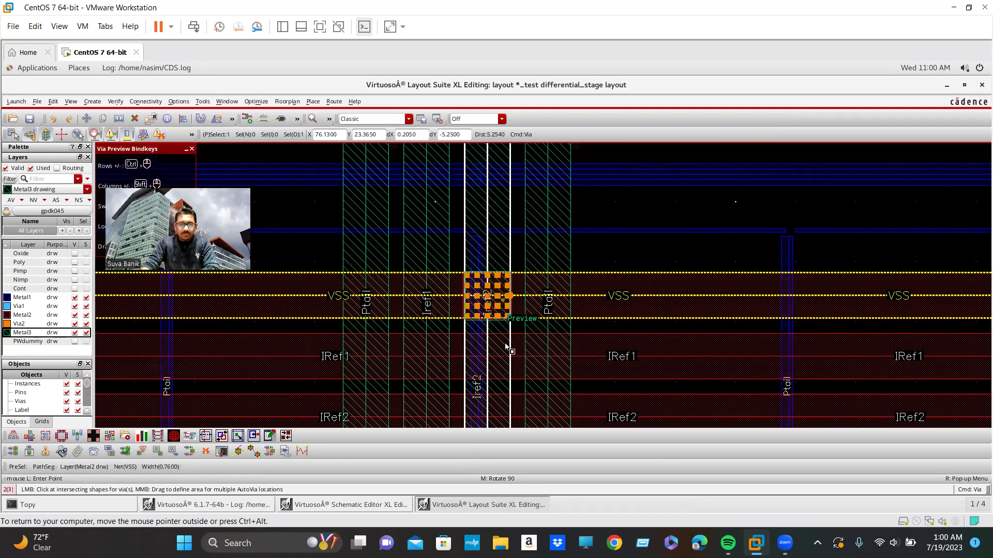
scroll(504, 339, down, 3)
scroll(501, 335, up, 1)
scroll(500, 333, up, 1)
scroll(499, 331, down, 1)
scroll(499, 332, up, 1)
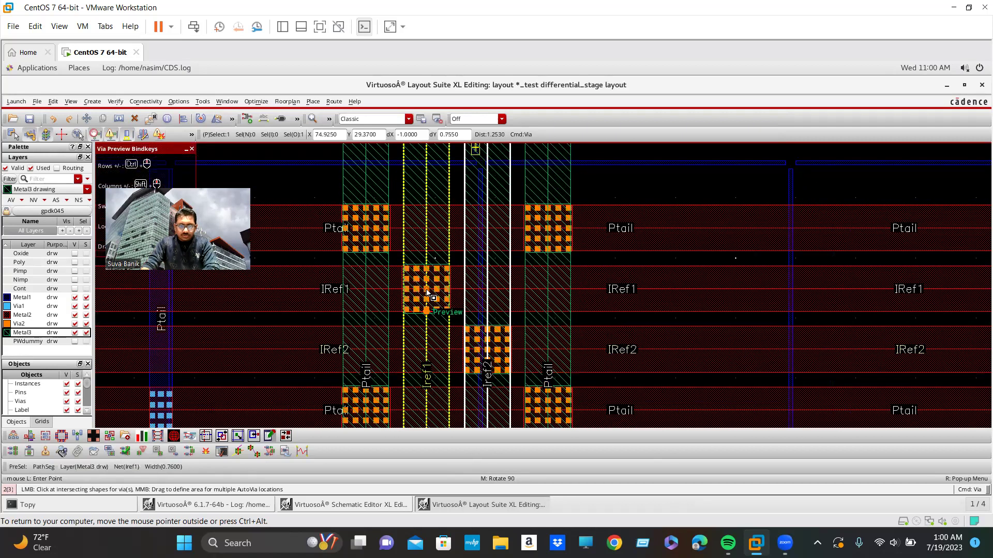
click(426, 290)
key(Escape)
- Measure the horizontal distance from the layout block's left outer edge to the leftmost Ptail Metal3 wire
ctrl+scroll(527, 282, down, 1)
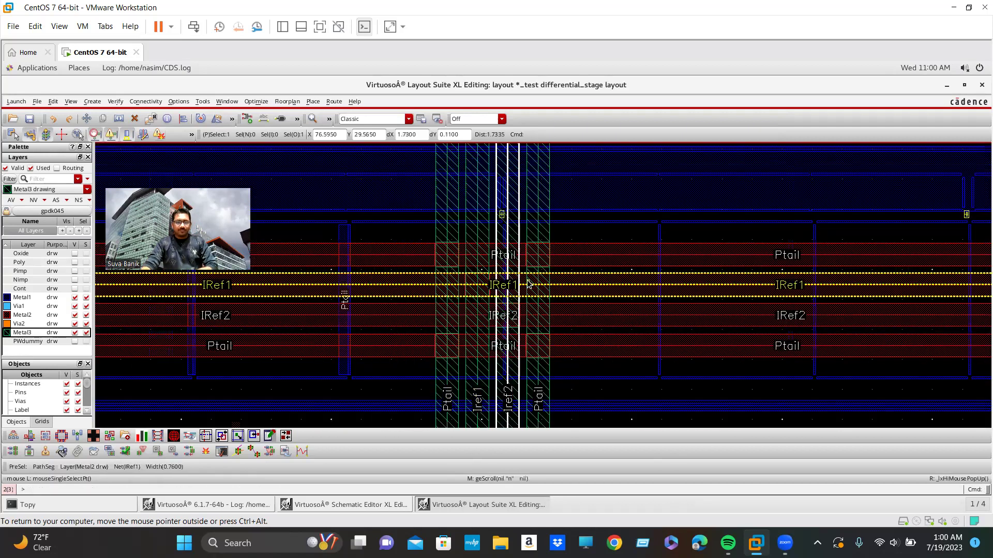
ctrl+scroll(526, 295, down, 2)
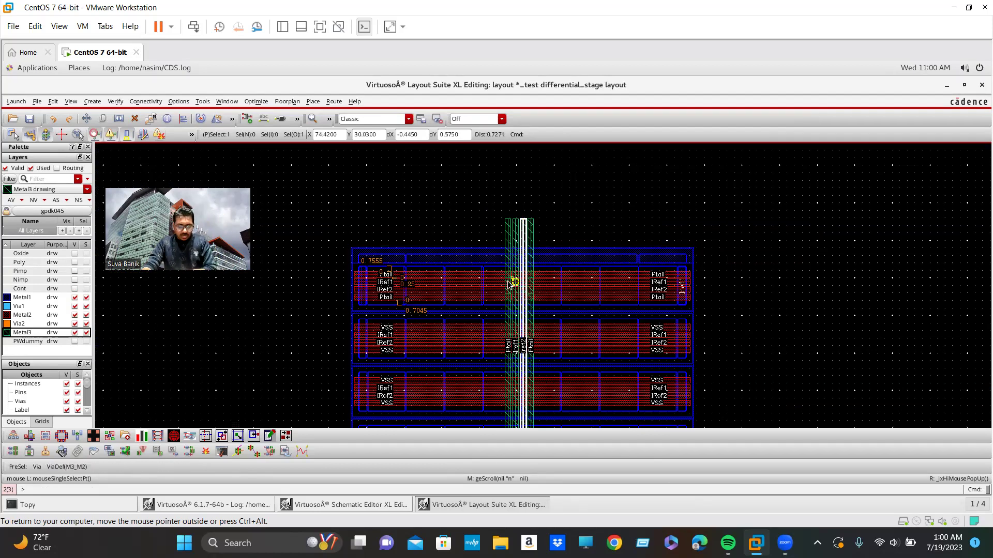
key(k)
ctrl+scroll(349, 286, up, 2)
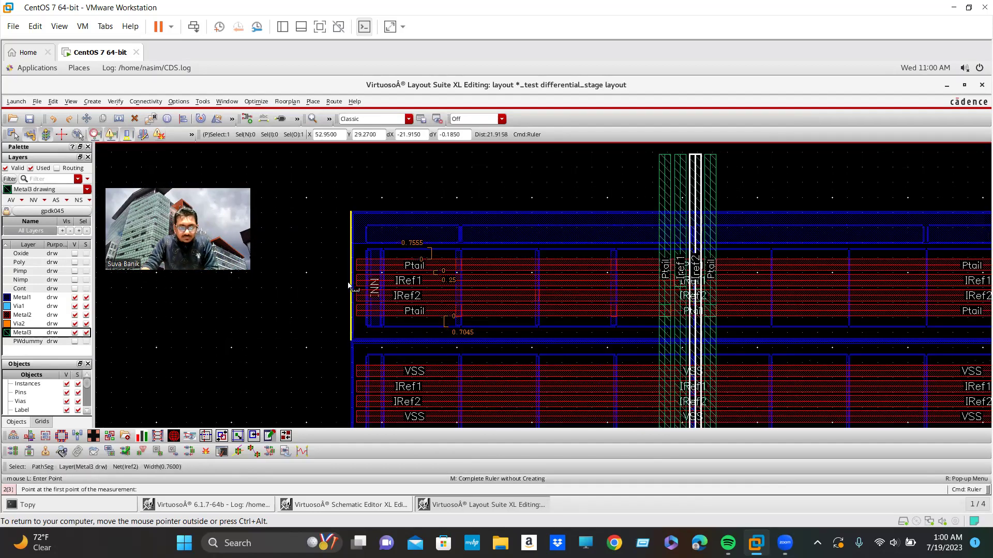
ctrl+scroll(352, 292, up, 4)
click(351, 283)
ctrl+scroll(354, 294, down, 4)
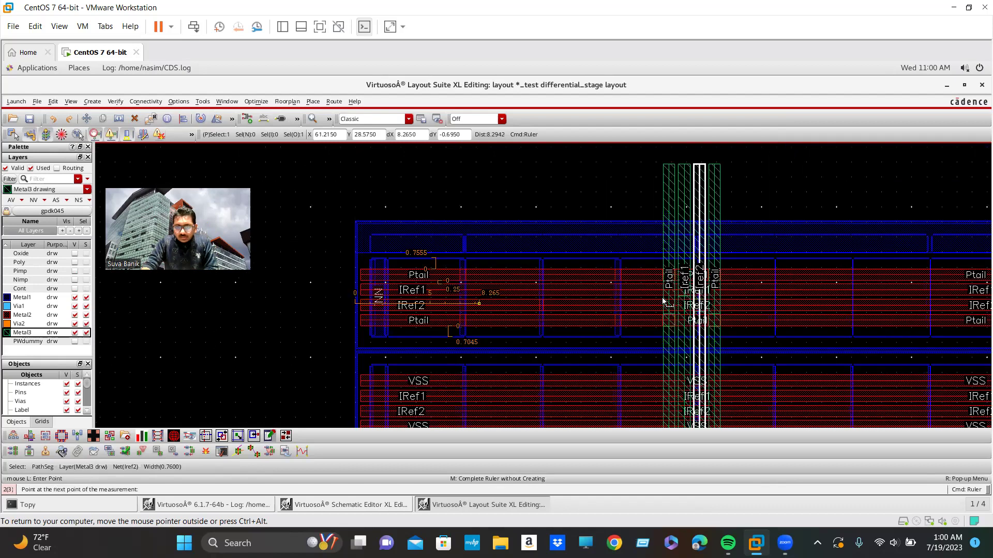
ctrl+scroll(663, 301, up, 4)
ctrl+scroll(664, 300, up, 6)
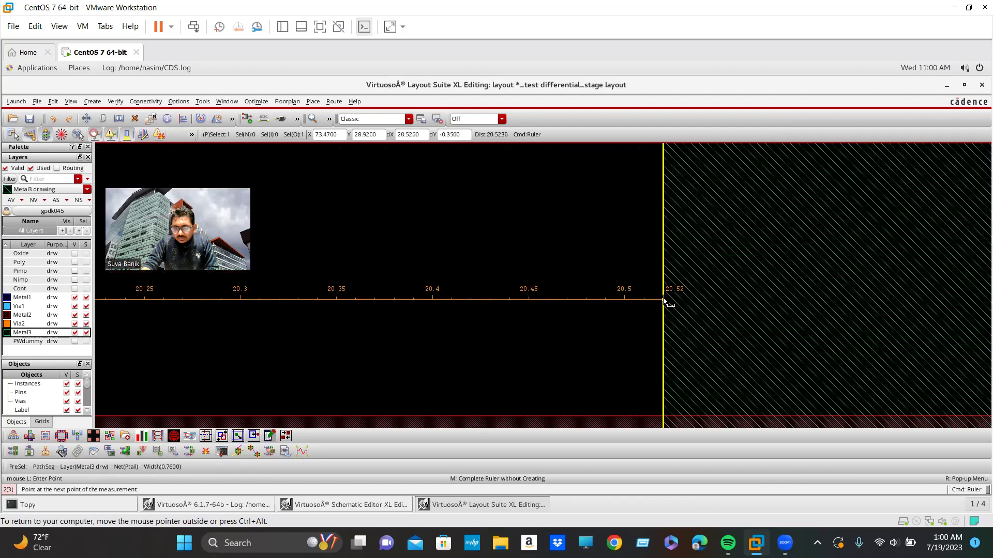
click(664, 301)
- Measure the horizontal distance from the rightmost Ptail Metal3 wire's right edge to the layout block's right outer edge
ctrl+scroll(388, 277, down, 5)
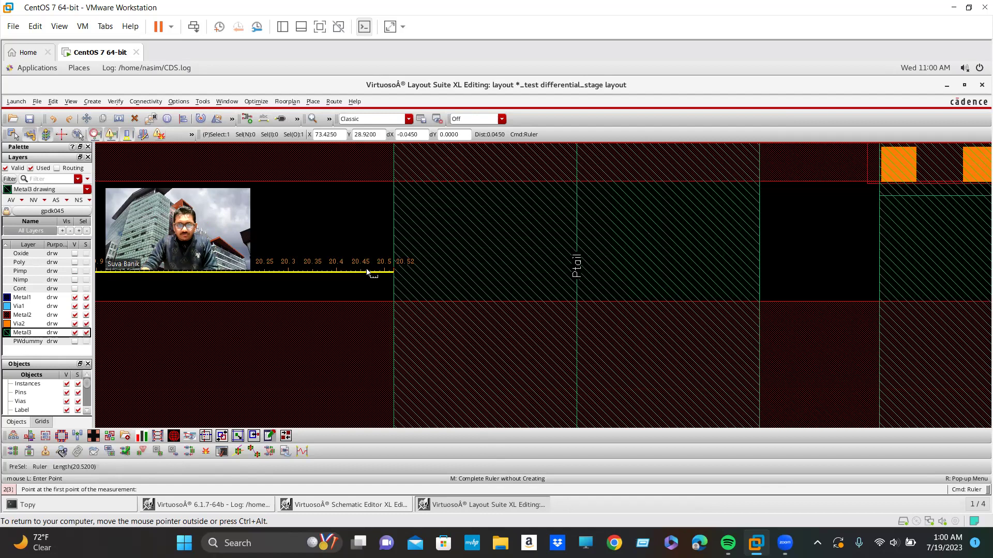
ctrl+scroll(497, 192, down, 3)
ctrl+scroll(549, 159, up, 4)
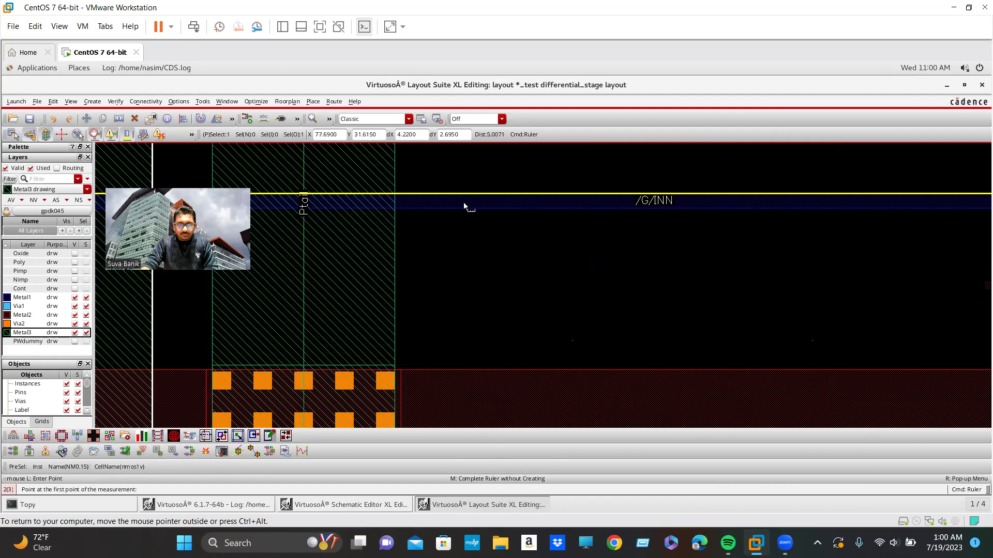
click(394, 240)
ctrl+scroll(457, 252, down, 2)
ctrl+scroll(646, 261, up, 1)
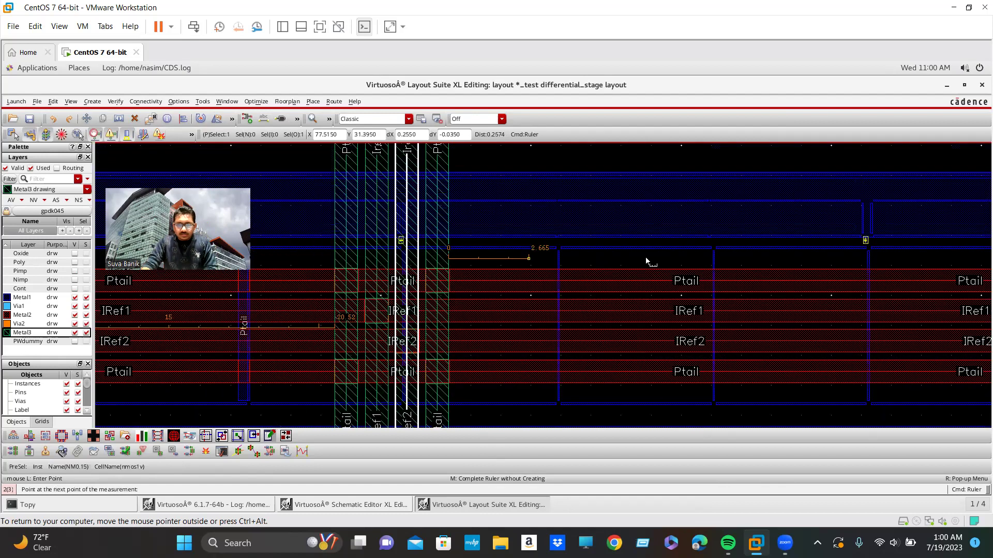
ctrl+scroll(650, 260, down, 3)
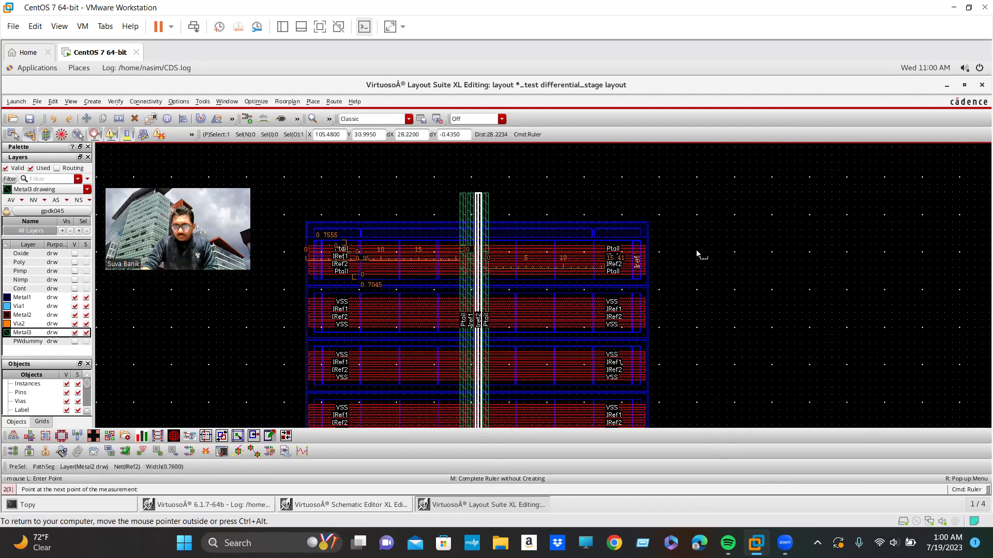
ctrl+scroll(611, 247, up, 6)
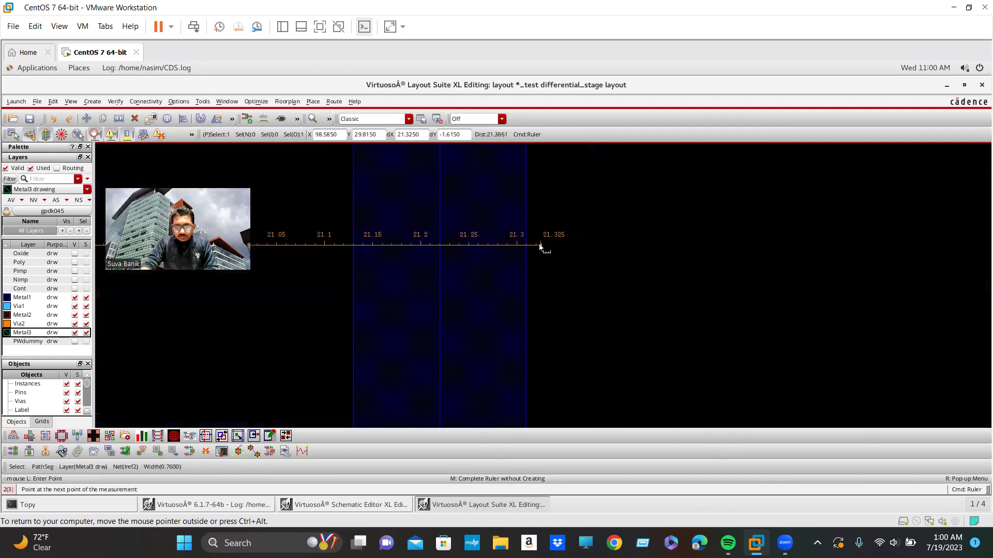
click(540, 257)
ctrl+scroll(743, 295, down, 4)
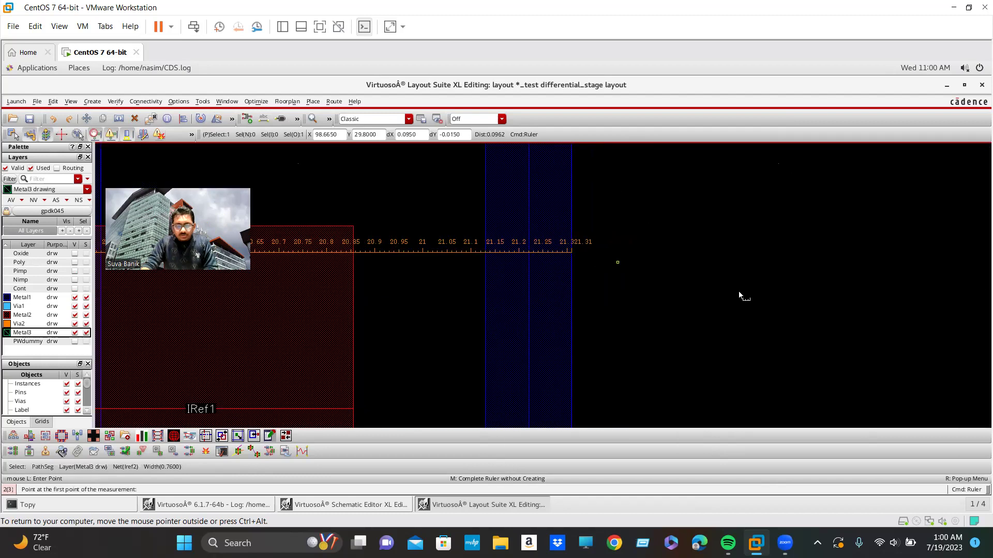
- Move all four vertical Metal3 wires together about 0.585 to the left
scroll(678, 293, down, 1)
key(Escape)
scroll(503, 229, up, 1)
click(533, 242)
shift+click(546, 241)
shift+click(566, 240)
shift+click(583, 243)
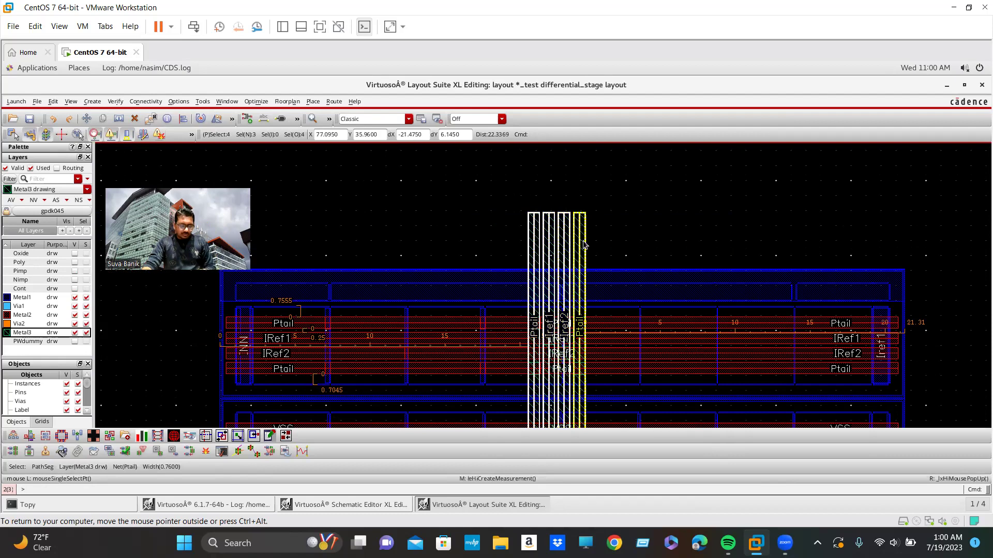
key(m)
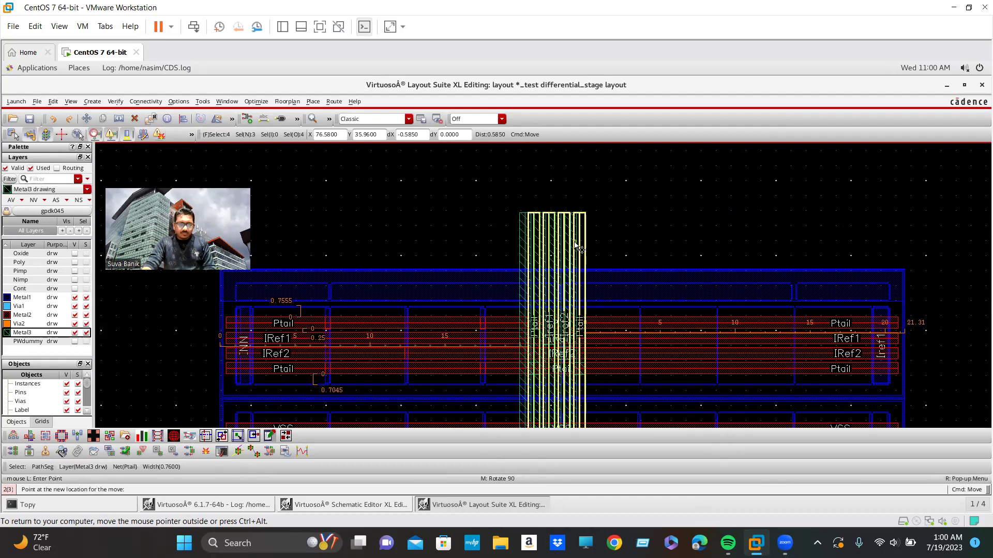
click(642, 264)
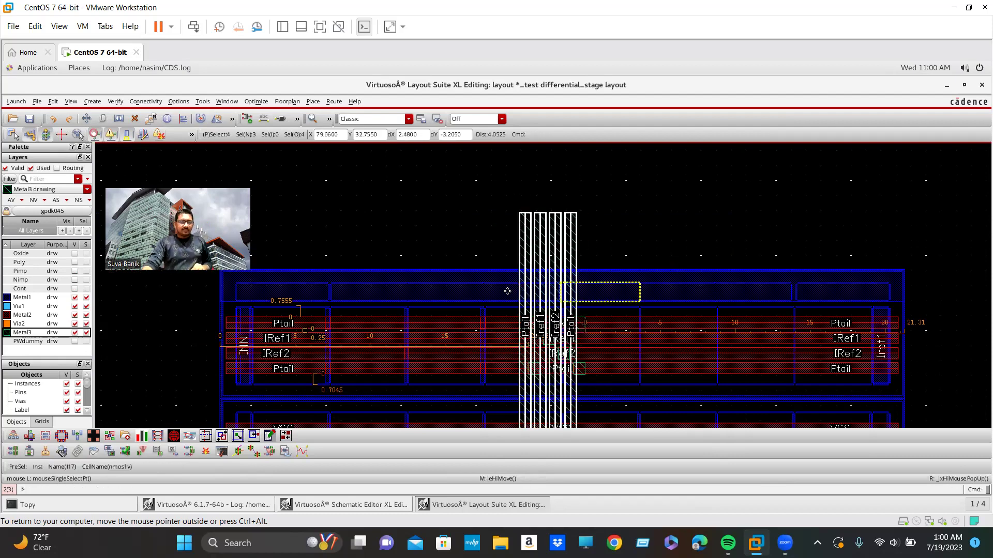
- Measure the overall width of the four-wire Metal3 group from the left Ptail wire's outer edge to the right one's
scroll(559, 241, up, 4)
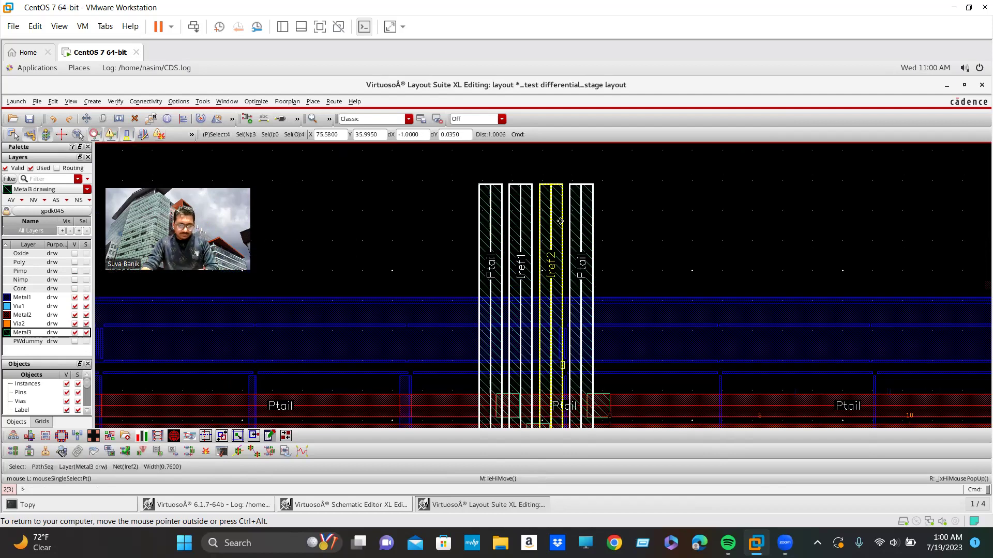
scroll(321, 307, down, 3)
ctrl+scroll(319, 268, down, 2)
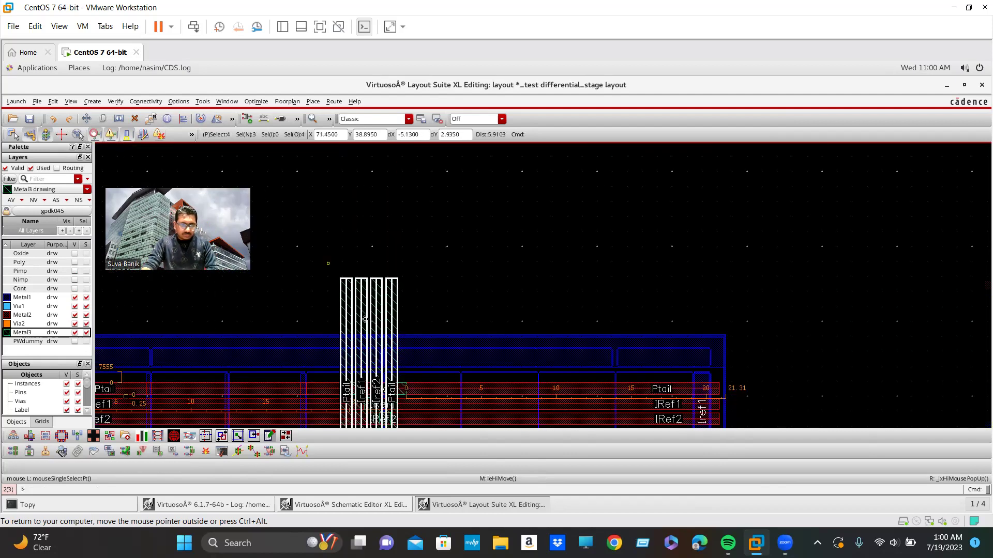
ctrl+scroll(345, 404, up, 4)
ctrl+scroll(263, 323, up, 3)
key(k)
click(269, 337)
ctrl+scroll(311, 355, down, 3)
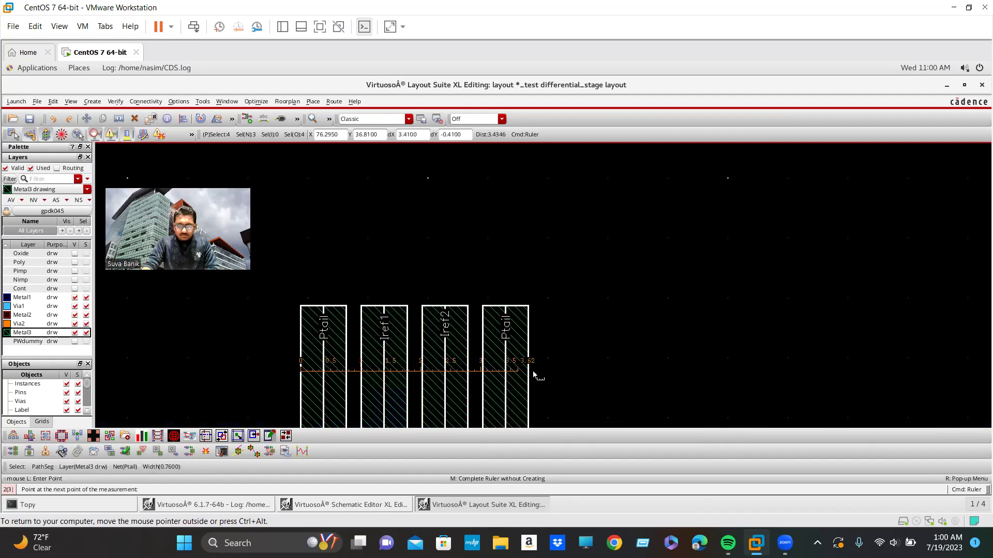
ctrl+scroll(492, 362, up, 8)
ctrl+scroll(488, 362, up, 6)
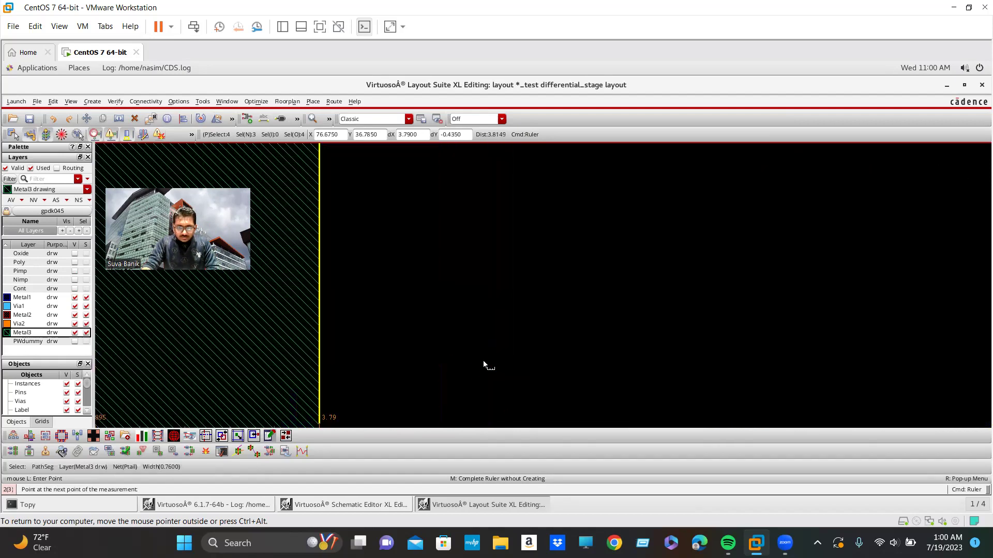
scroll(401, 360, down, 1)
scroll(401, 361, left, 1)
click(397, 387)
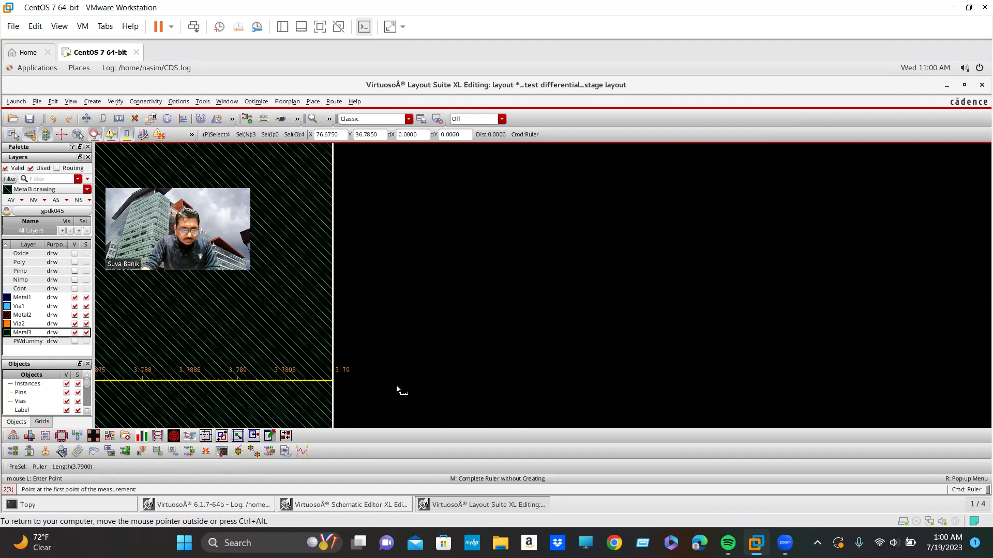
ctrl+scroll(590, 346, down, 8)
ctrl+scroll(672, 367, down, 3)
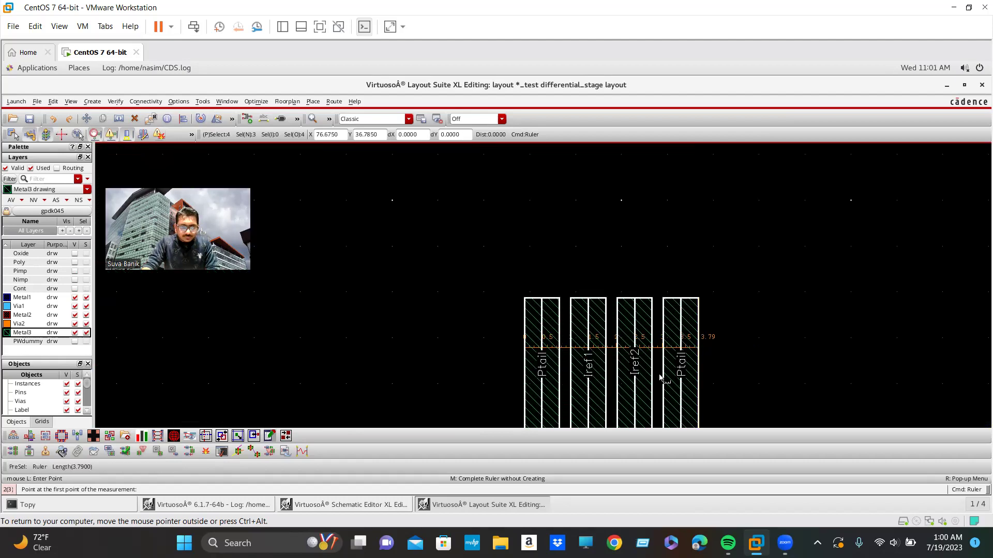
- Measure the spacing between the vertical Iref2 wire and the rightmost Ptail wire
ctrl+scroll(700, 343, up, 2)
click(695, 328)
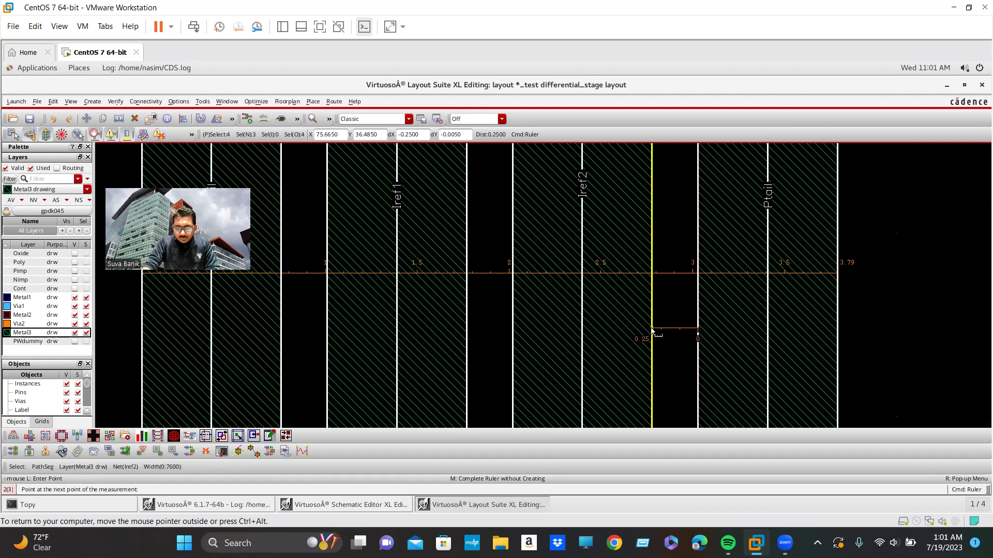
click(651, 329)
key(Escape)
- Select only the rightmost Ptail wire and measure the spacing between the vertical Iref1 and Iref2 wires
ctrl+scroll(760, 334, up, 2)
click(590, 338)
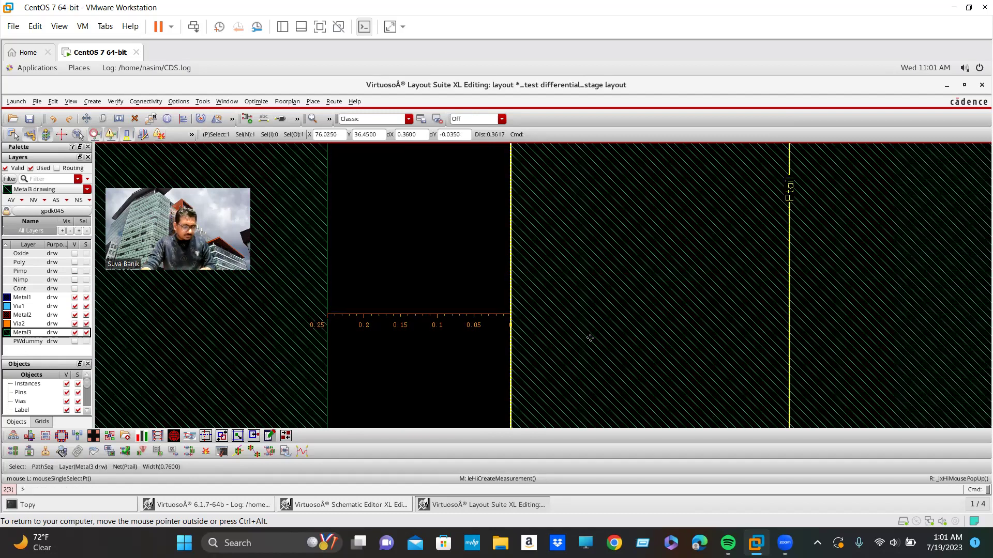
ctrl+scroll(590, 342, down, 3)
ctrl+scroll(475, 347, up, 2)
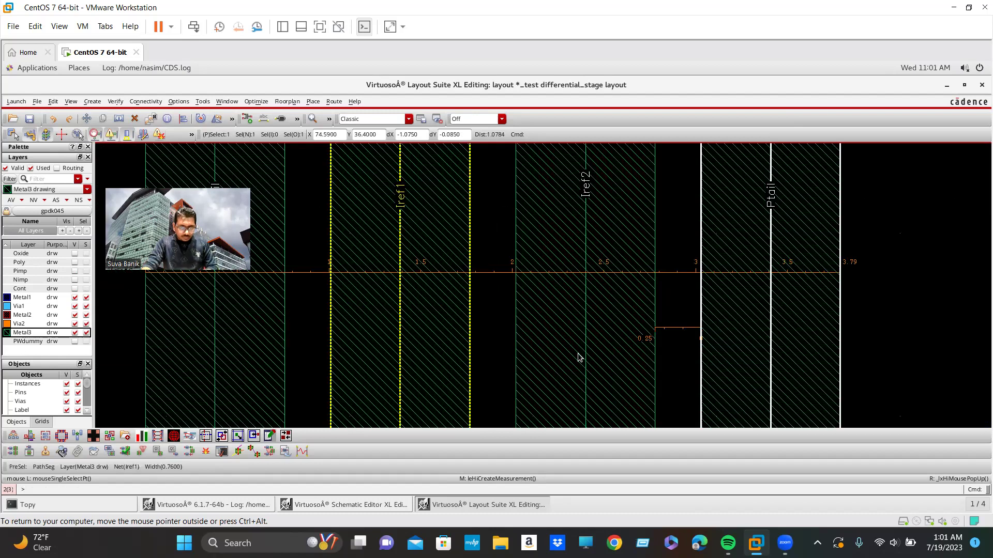
ctrl+scroll(602, 358, up, 1)
key(k)
click(567, 324)
click(475, 329)
ctrl+scroll(682, 295, down, 2)
ctrl+scroll(604, 318, up, 2)
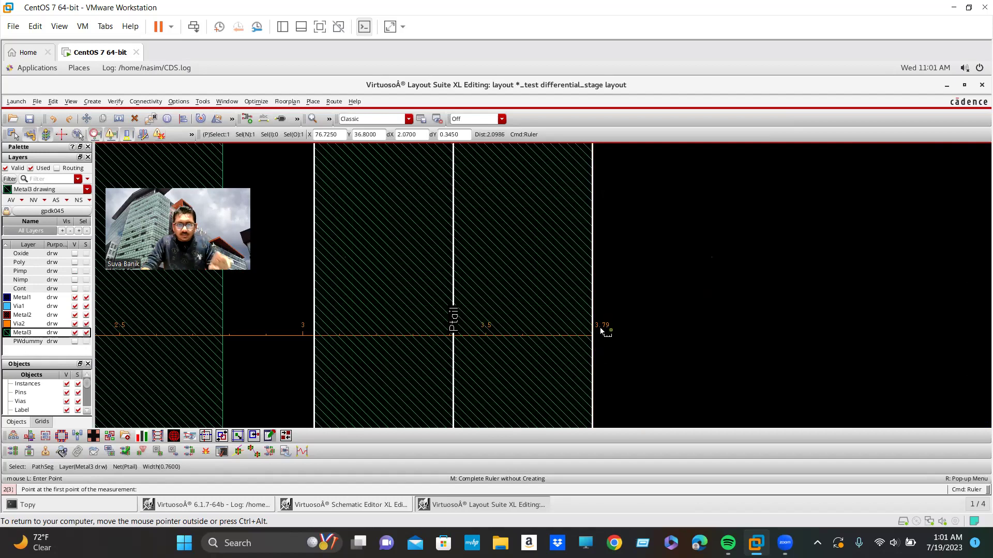
- Measure the overall width of the layout along the upper Metal1 ring, from its left outer edge to its right outer edge
ctrl+scroll(596, 329, up, 3)
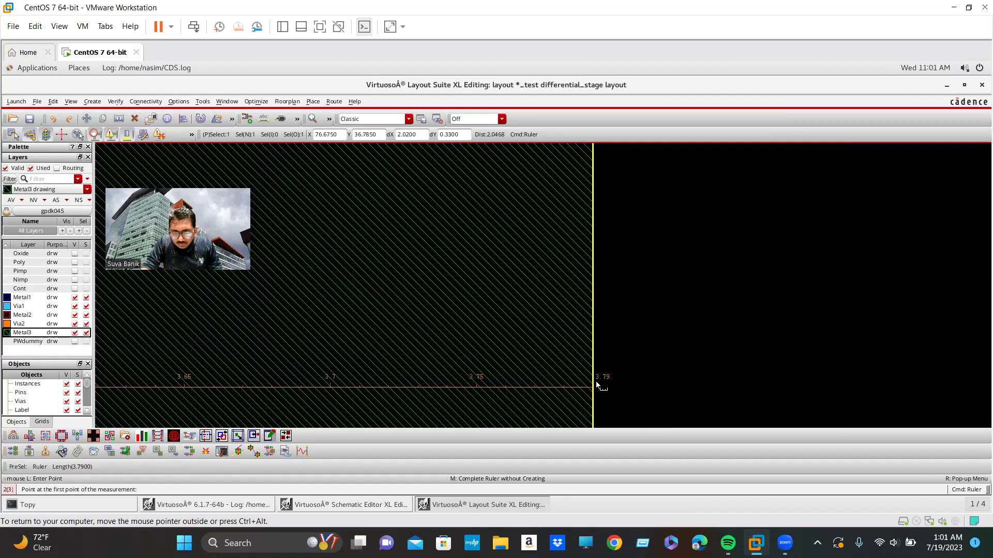
key(Escape)
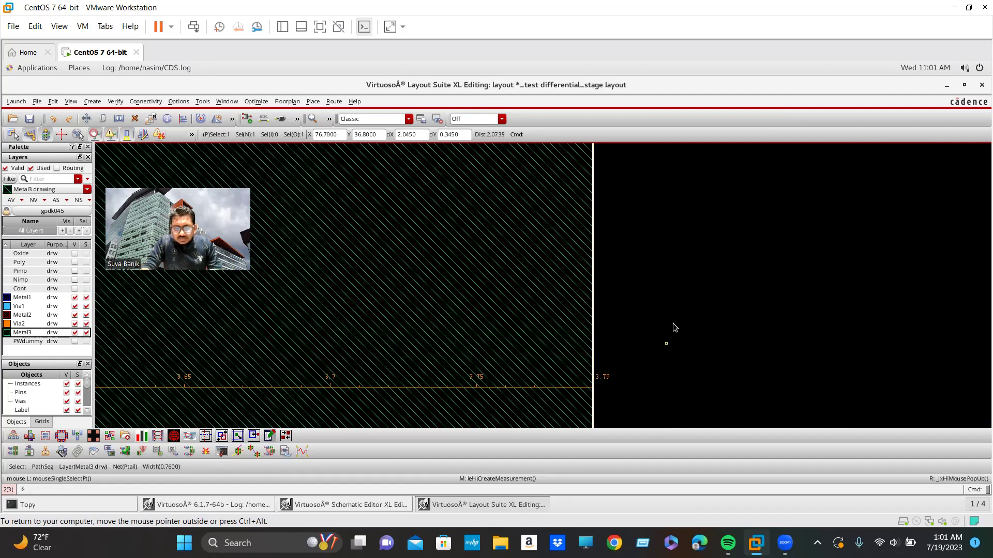
ctrl+scroll(671, 328, down, 4)
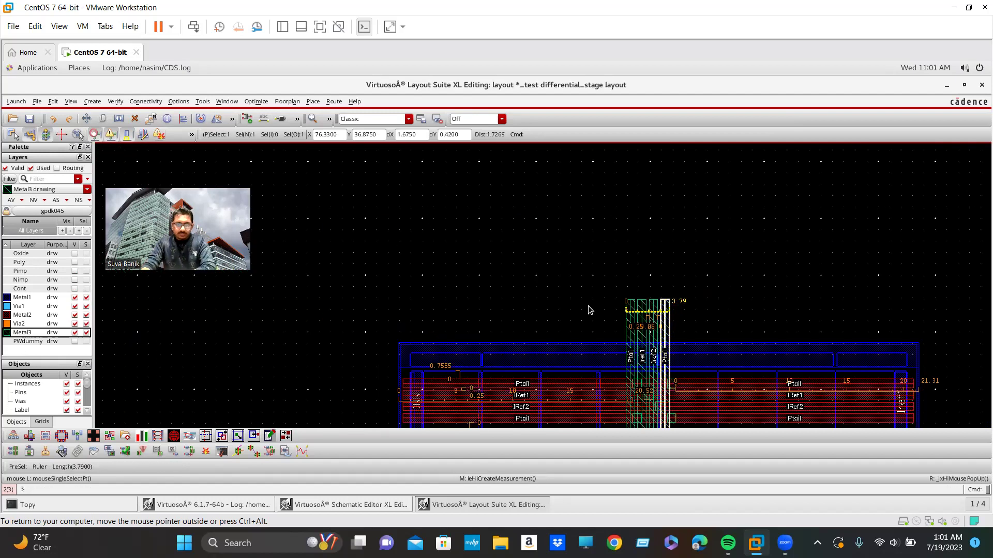
ctrl+scroll(399, 364, up, 5)
ctrl+scroll(398, 363, down, 3)
key(k)
ctrl+scroll(337, 358, up, 3)
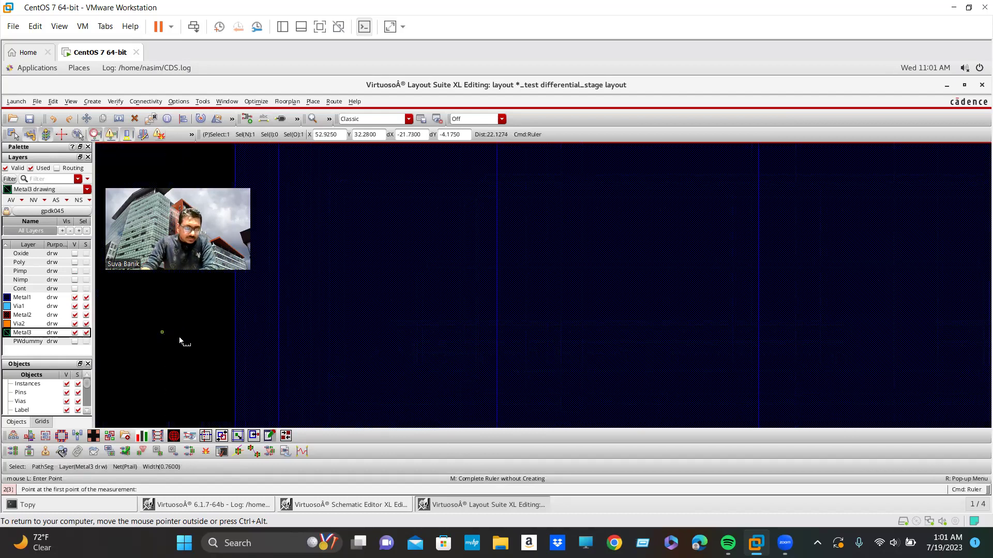
click(235, 348)
ctrl+scroll(269, 355, down, 2)
ctrl+scroll(321, 355, down, 3)
key(Right)
ctrl+scroll(564, 339, up, 8)
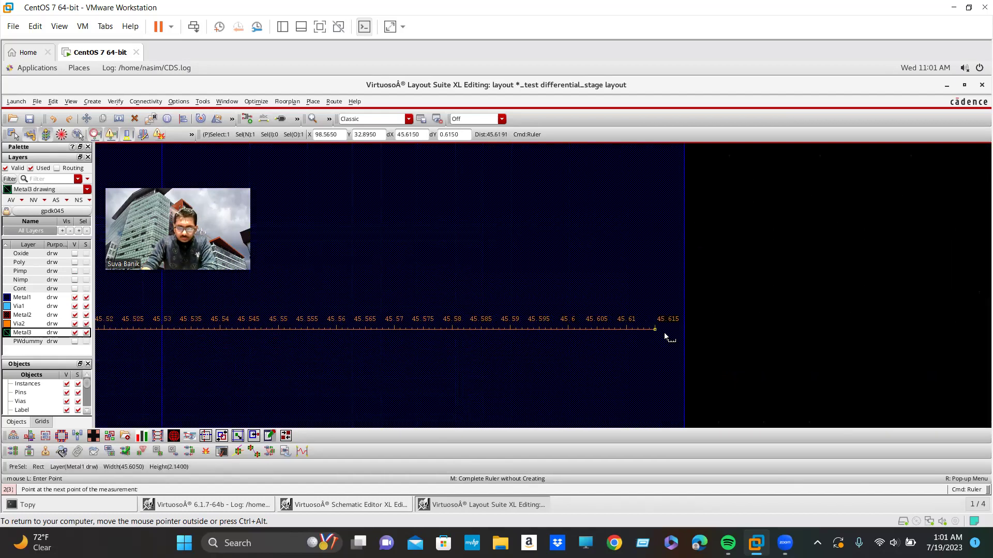
ctrl+scroll(692, 334, up, 3)
click(683, 332)
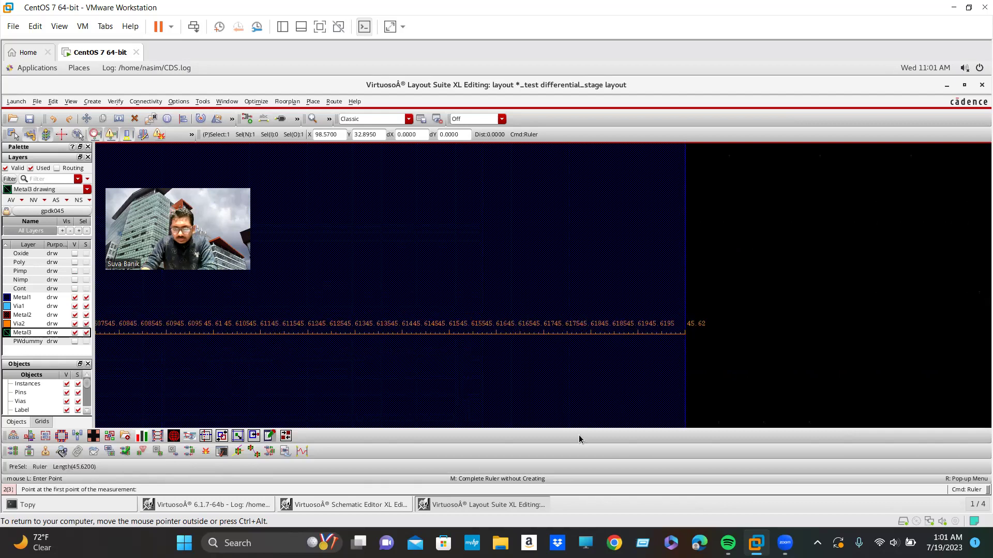
- Find and open the Windows Calculator app
click(184, 543)
click(167, 511)
key(super)
text(ca)
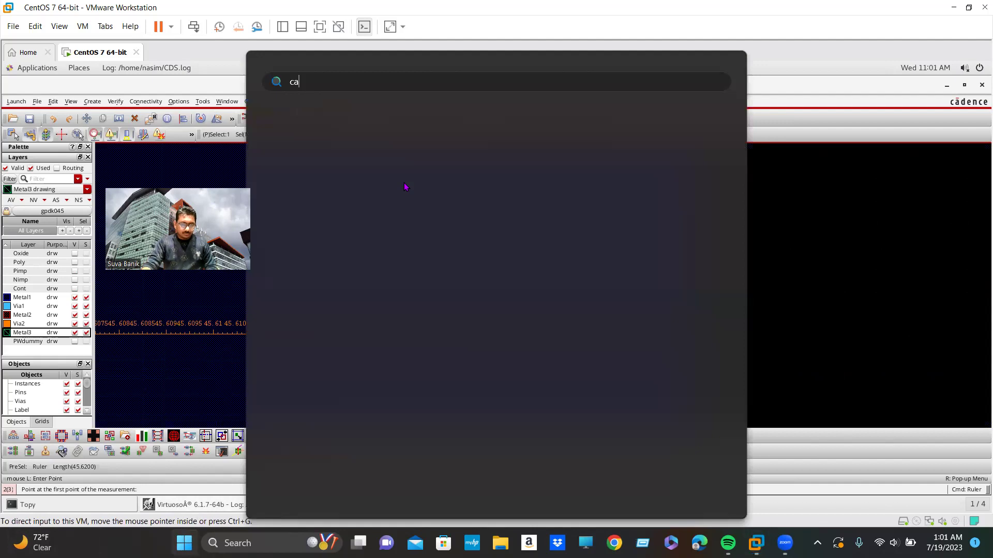
text(l)
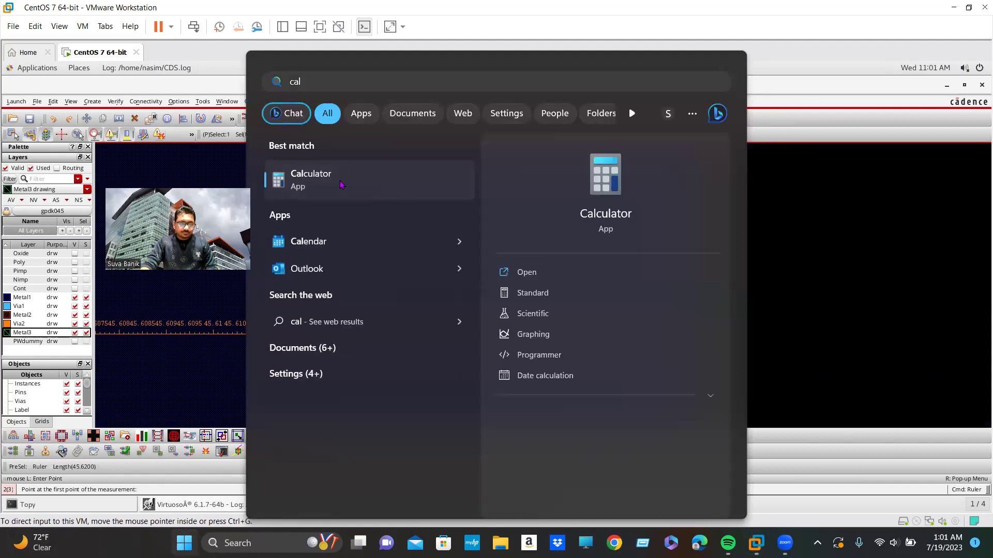
click(342, 181)
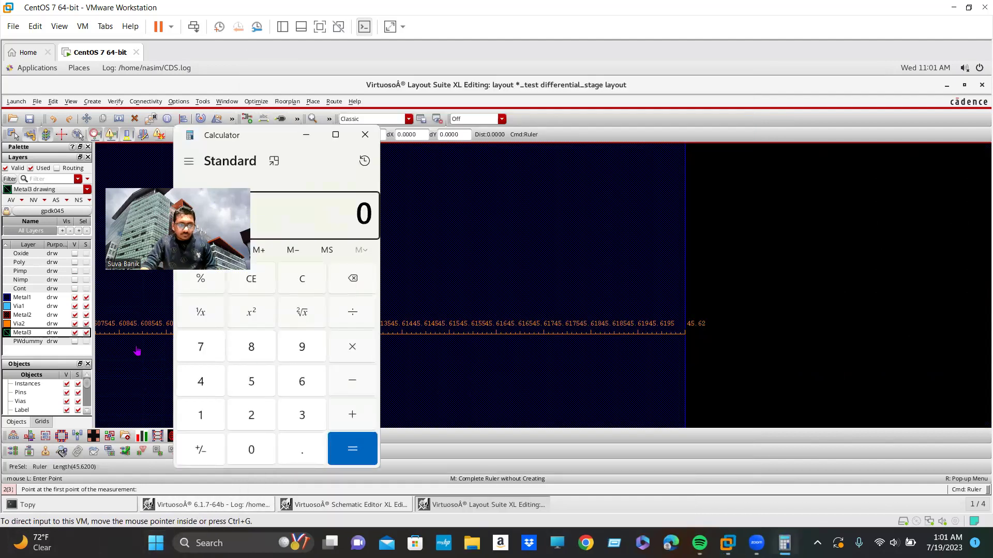
- Enter 45.62 followed by a minus operator in Calculator and move its window off the layout drawing
click(200, 382)
click(248, 385)
click(309, 445)
click(305, 385)
click(261, 419)
click(351, 383)
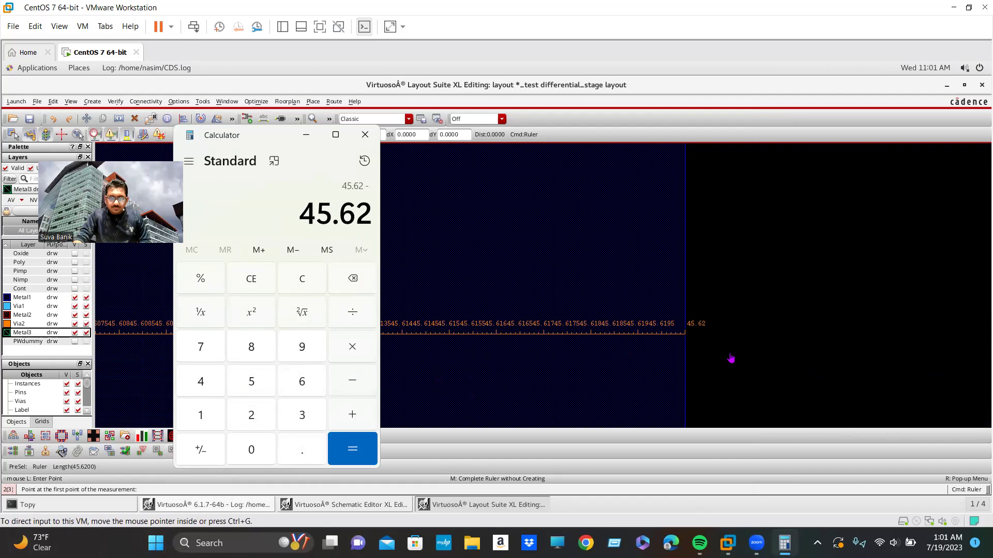
drag(260, 137, 724, 187)
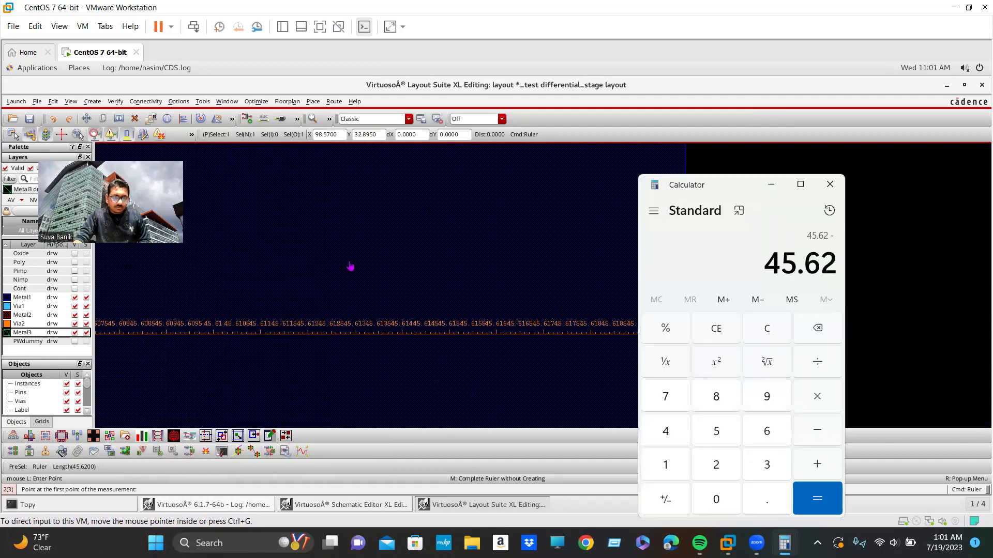
- Return to the layout and measure the four-wire Metal3 group's width from the right Ptail wire's outer edge to the left one's
click(424, 279)
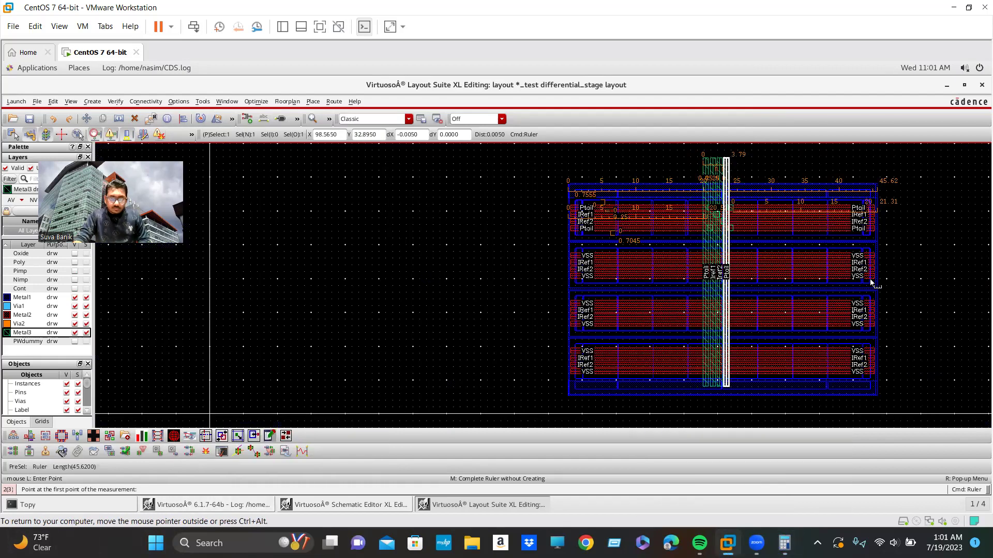
ctrl+scroll(733, 193, up, 3)
ctrl+scroll(752, 212, up, 3)
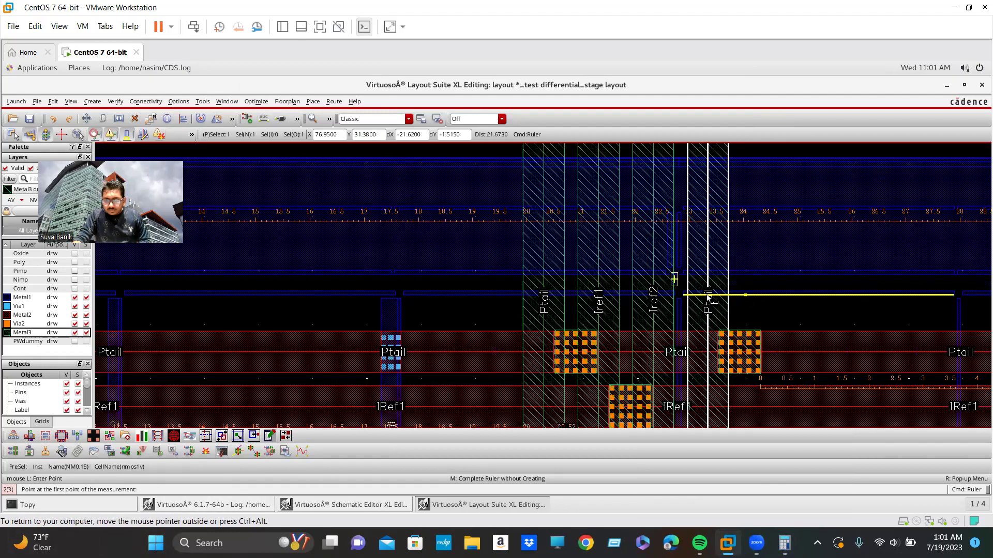
ctrl+scroll(729, 298, up, 3)
click(678, 284)
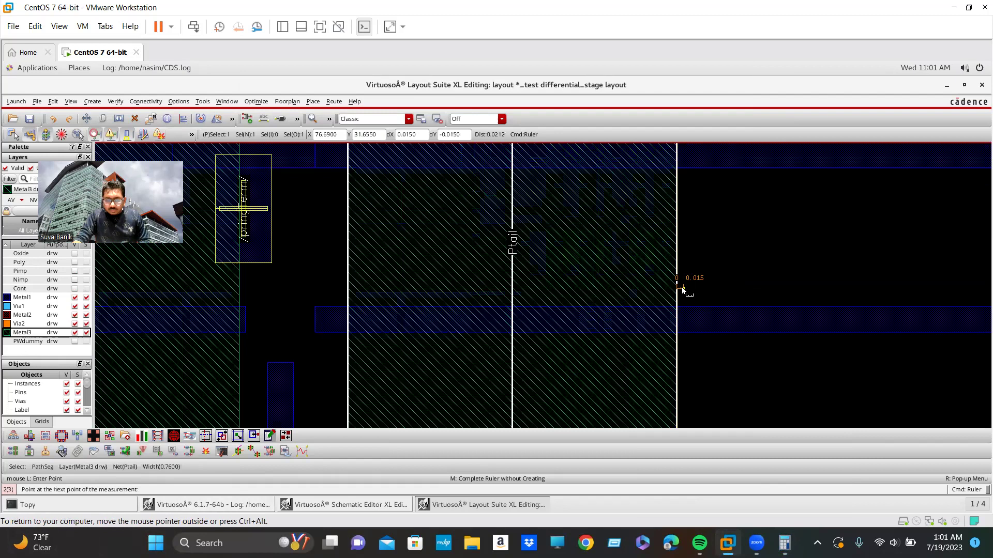
scroll(681, 288, down, 3)
ctrl+scroll(398, 279, up, 3)
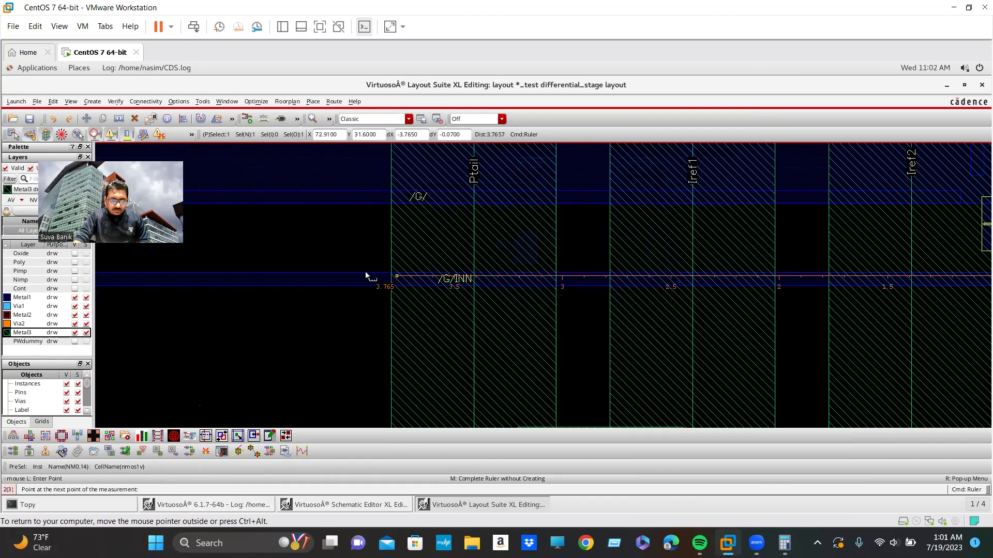
scroll(397, 276, up, 3)
click(354, 276)
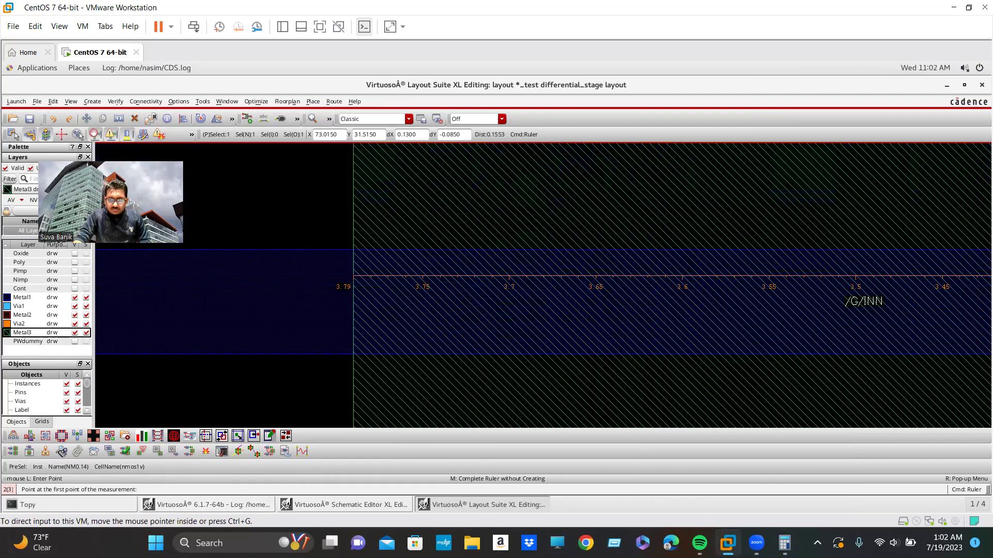
- Switch to Calculator, subtract 3.79 from 45.62, divide the result by 2, and minimise the calculator
click(784, 542)
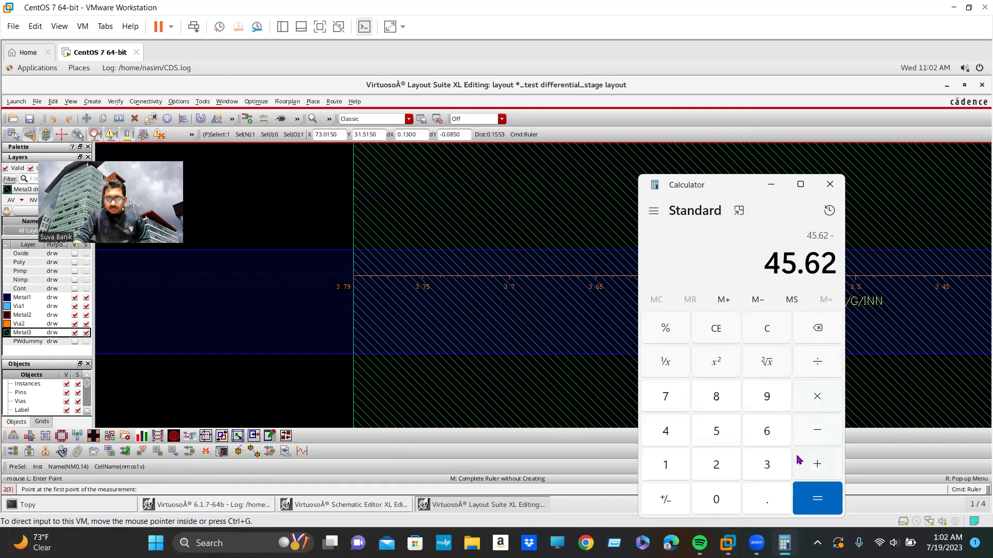
click(769, 465)
click(773, 497)
click(666, 397)
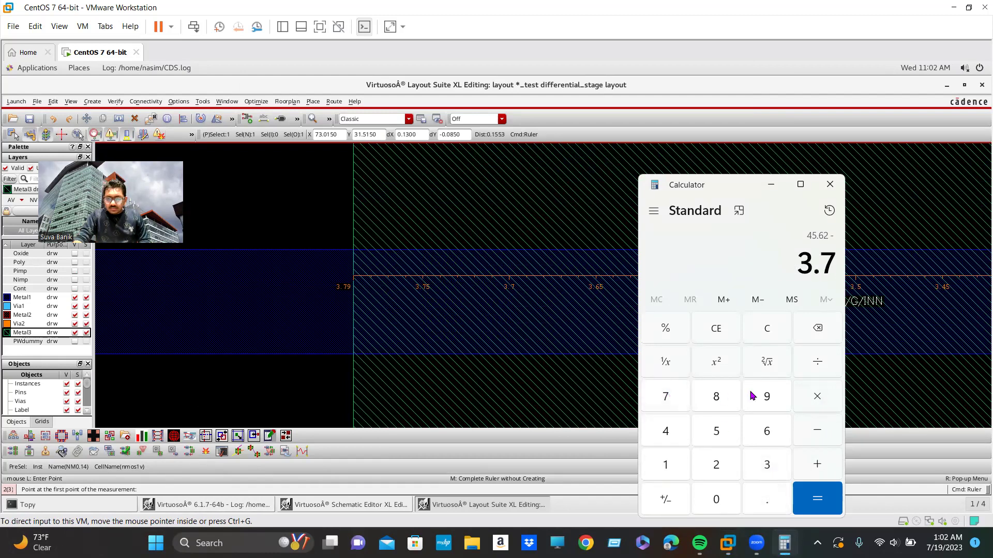
click(778, 410)
click(818, 495)
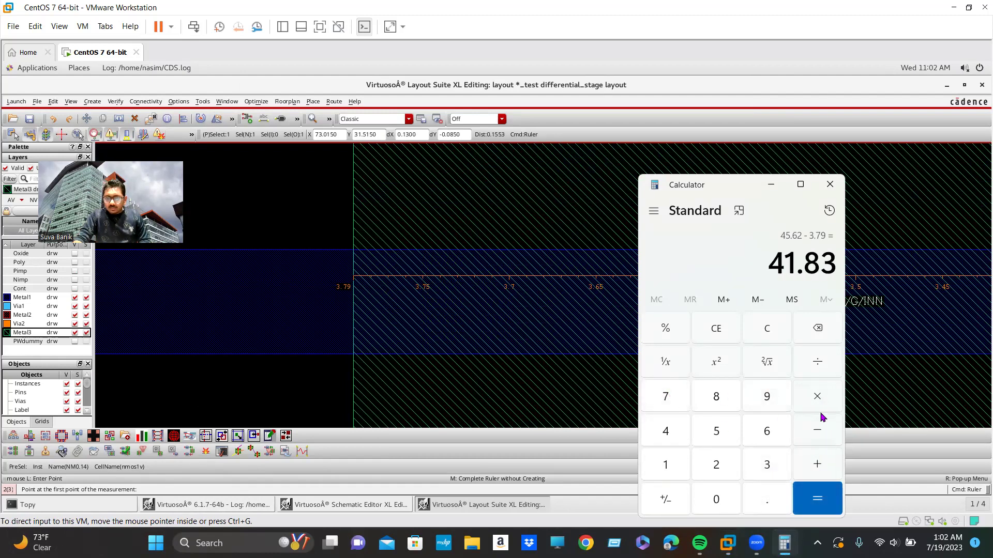
click(818, 366)
click(731, 463)
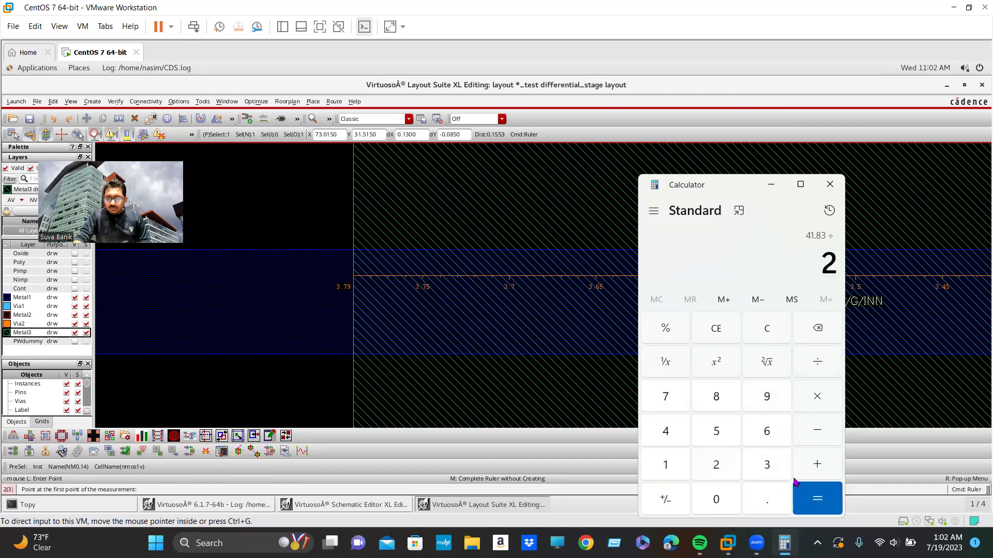
click(809, 493)
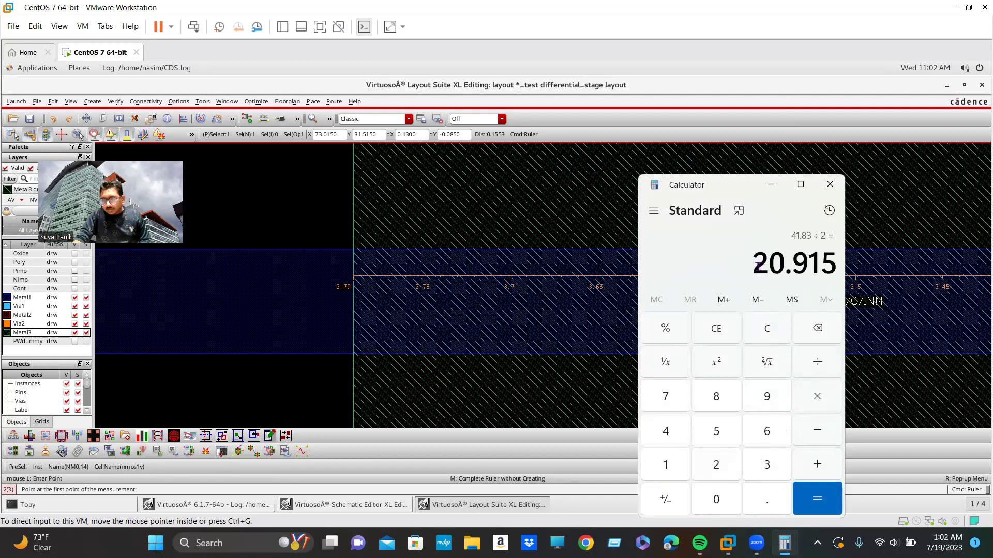
click(774, 188)
- Leave the ruler and select all four vertical Metal3 wires: Ptail, Iref1, Iref2 and Ptail
scroll(435, 302, down, 5)
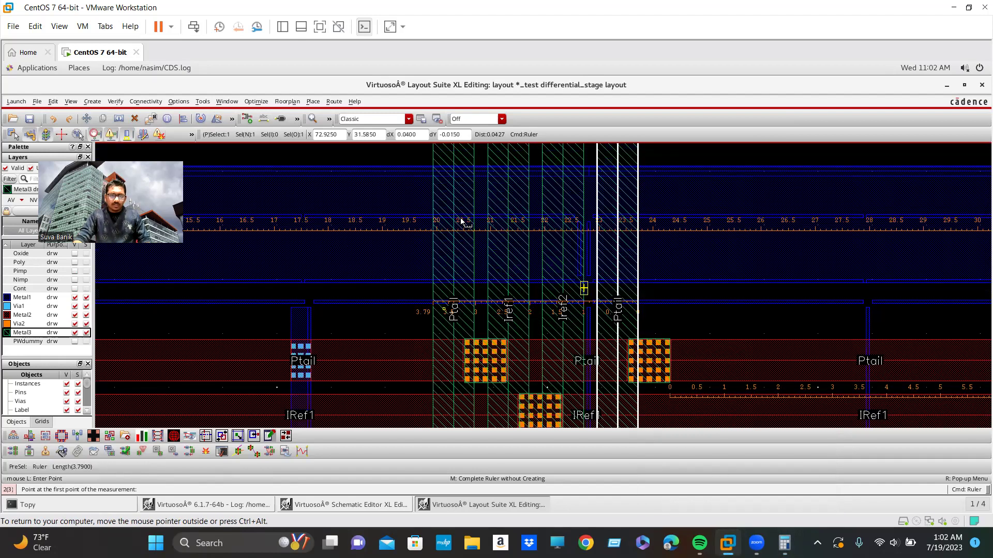
key(Escape)
shift+scroll(454, 243, up, 6)
shift+scroll(446, 200, down, 2)
scroll(453, 289, up, 1)
click(452, 290)
scroll(461, 299, down, 4)
shift+click(468, 300)
shift+click(497, 301)
shift+click(526, 301)
- Start Quick Align on the selected wires with a User Spacing offset of 20.915
key(a)
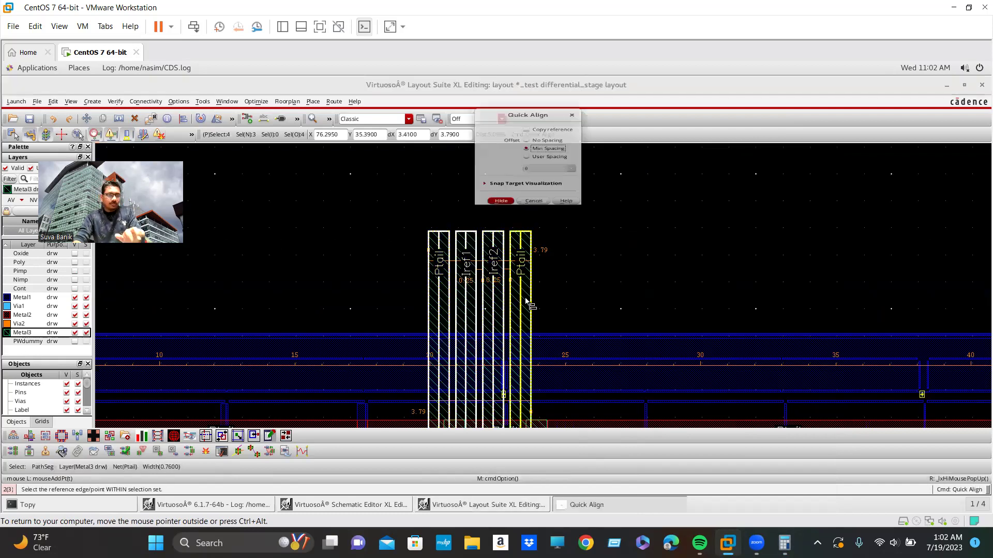
click(548, 157)
click(539, 173)
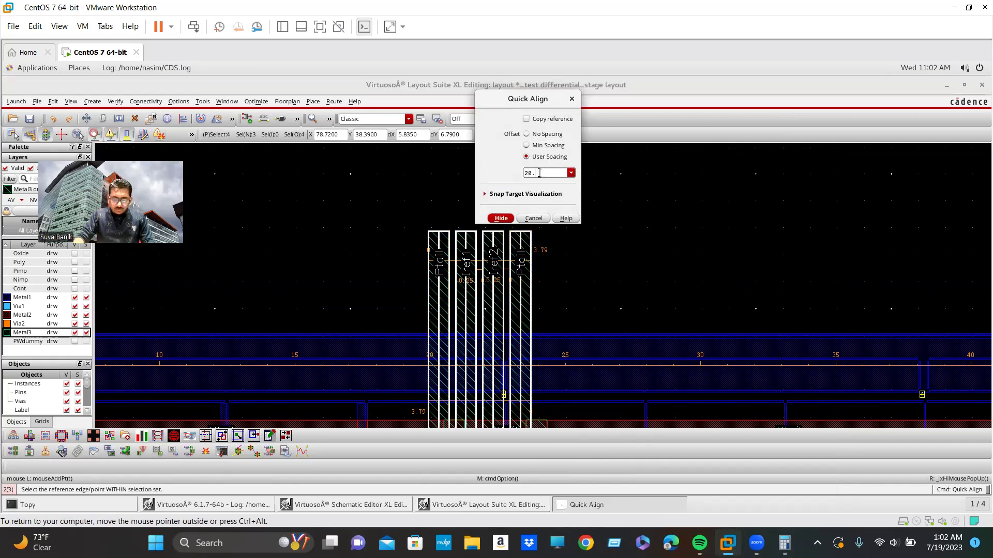
click(784, 543)
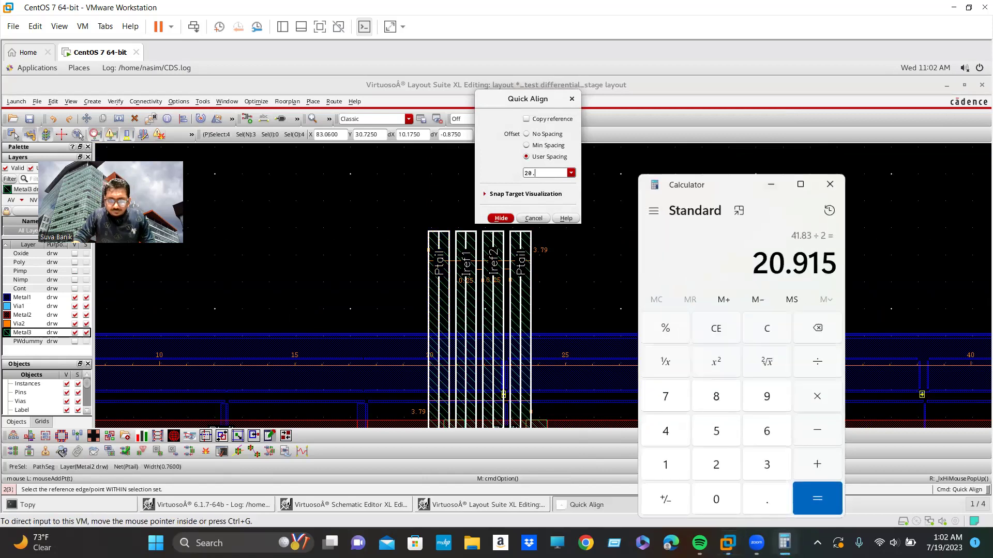
click(783, 542)
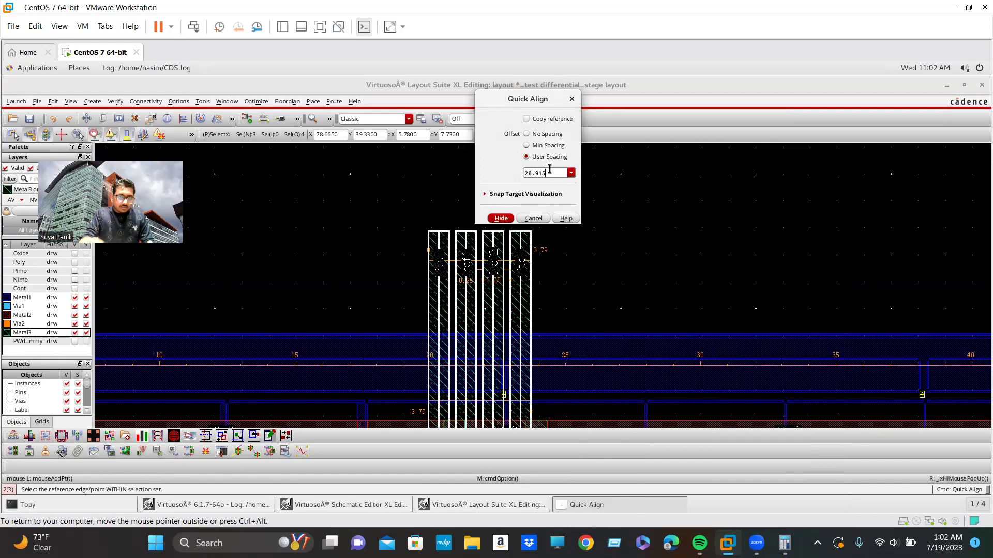
click(501, 219)
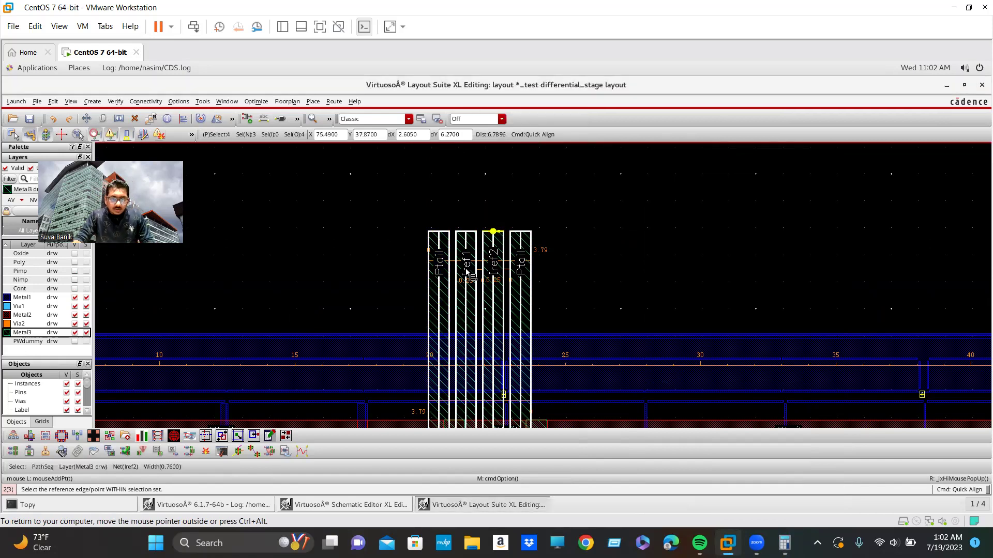
- Align the left Ptail wire's outer edge to the Metal1 ring's left outer edge using the set spacing, and clear all rulers
scroll(499, 258, up, 3)
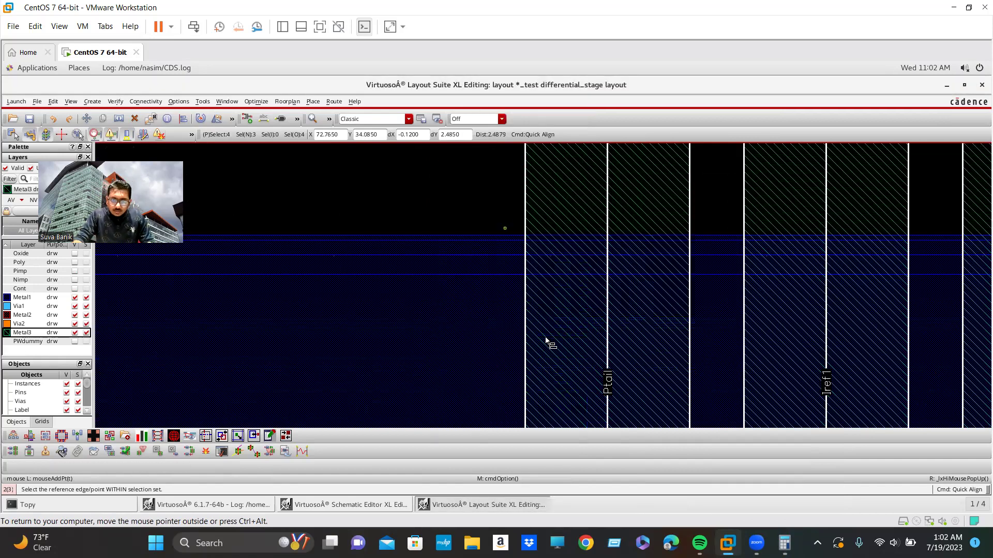
scroll(616, 328, down, 3)
scroll(520, 292, up, 3)
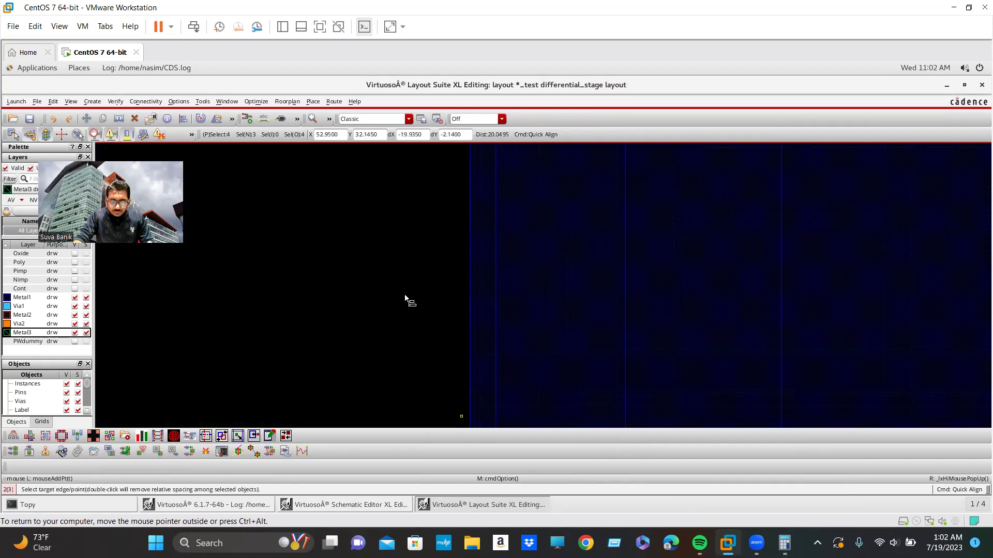
click(470, 310)
scroll(368, 328, down, 2)
scroll(368, 328, down, 3)
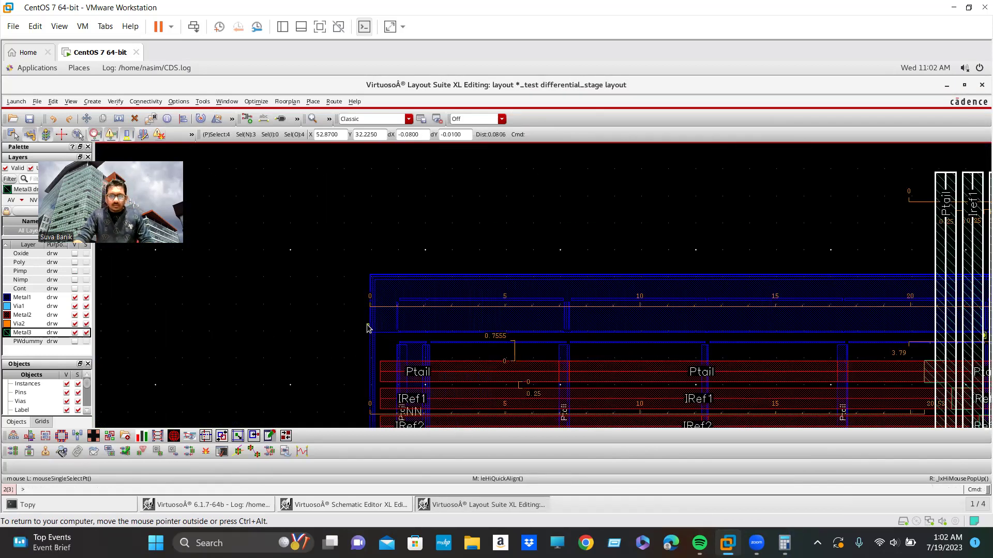
key(shift+k)
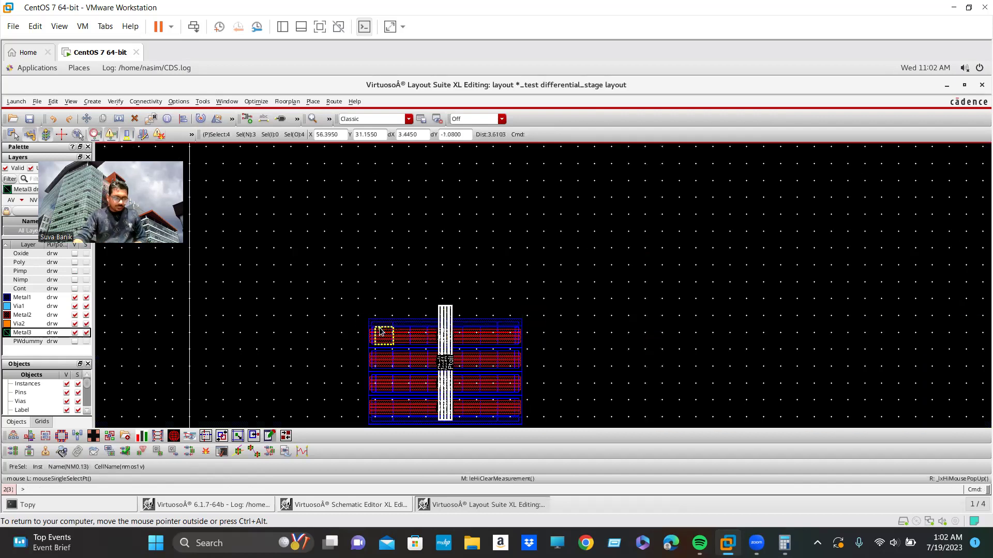
- Examine the position of the four Metal3 wires in the layout and their alignment with the vias on the Metal2 tracks
scroll(380, 331, up, 1)
key(z)
click(522, 151)
click(910, 401)
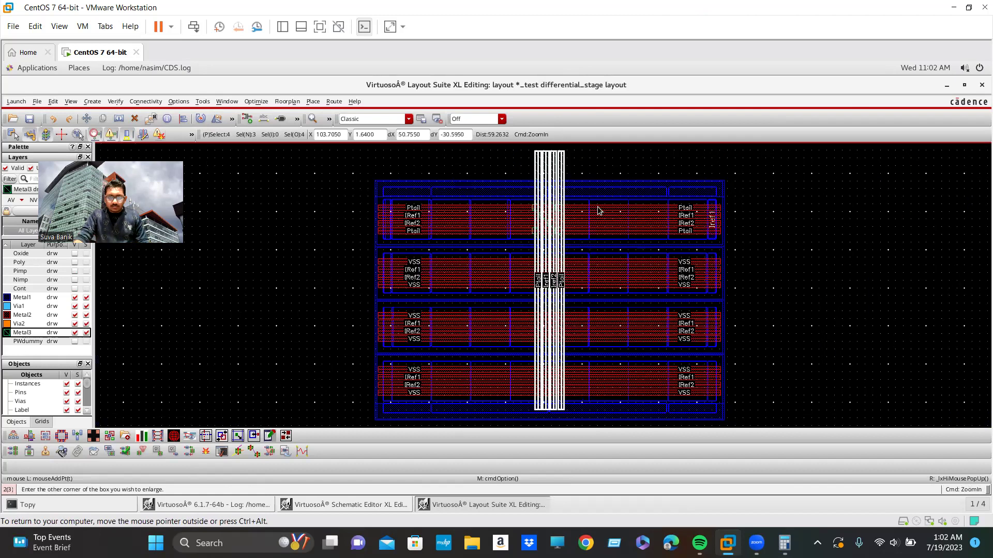
click(561, 150)
scroll(493, 203, up, 1)
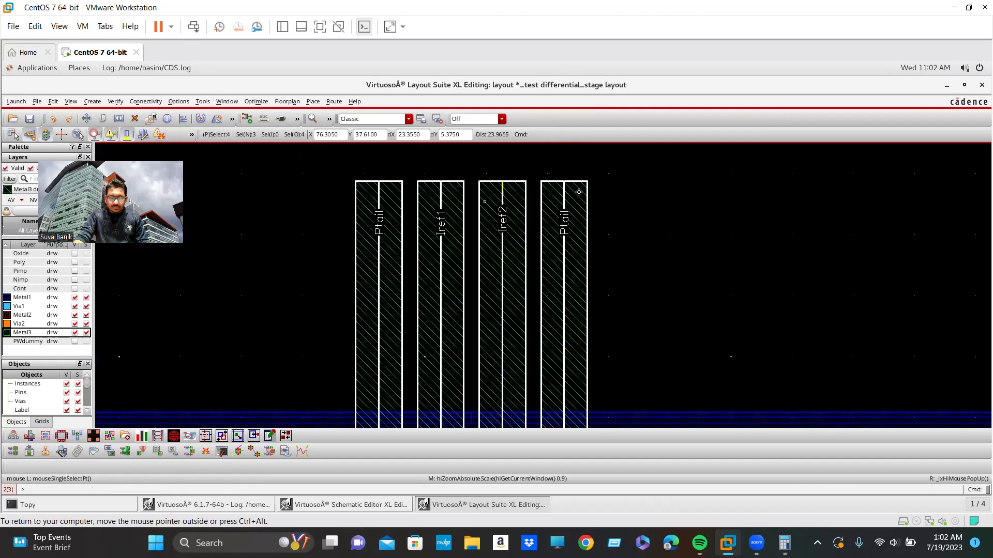
scroll(578, 192, down, 1)
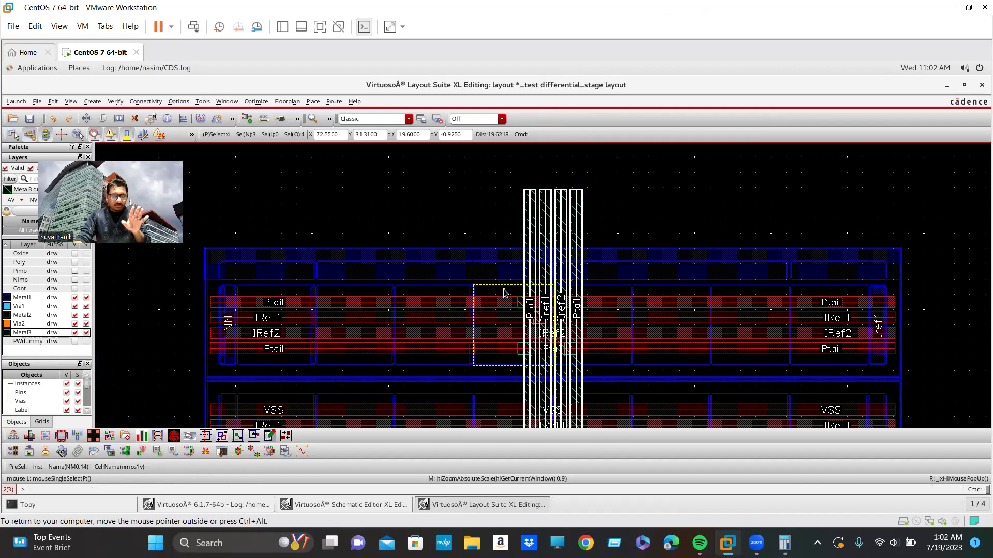
scroll(550, 297, up, 2)
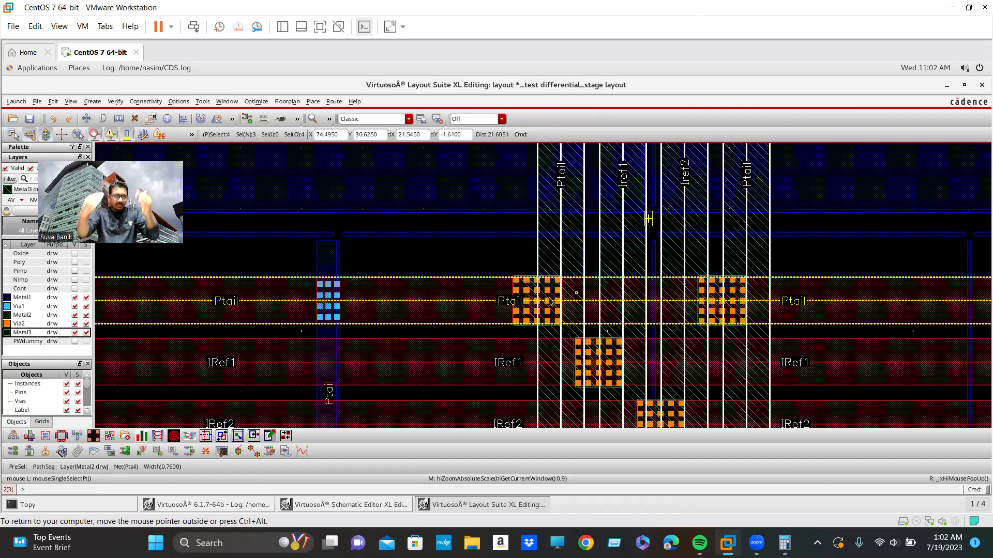
- Examine the layout's upper rows and the ends of the four vertical Metal3 wires extending above the Metal1 ring
scroll(550, 302, down, 2)
scroll(642, 211, up, 1)
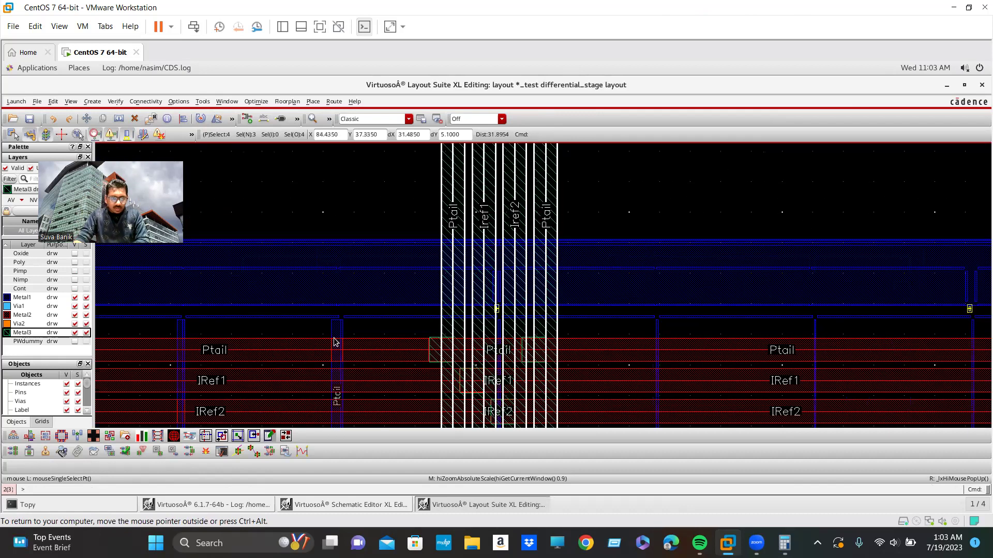
scroll(344, 341, up, 1)
scroll(453, 335, down, 2)
scroll(449, 333, down, 1)
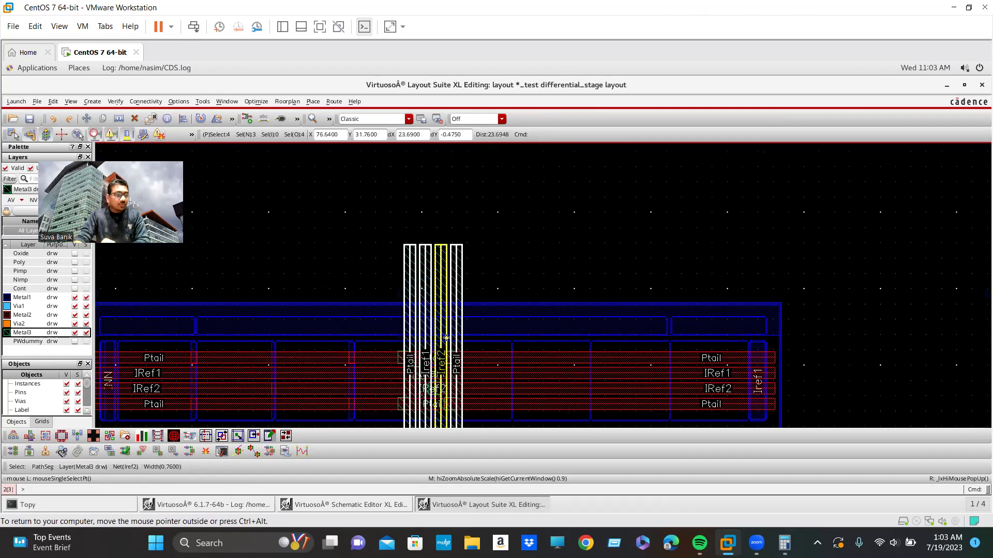
scroll(450, 333, down, 2)
scroll(393, 323, up, 2)
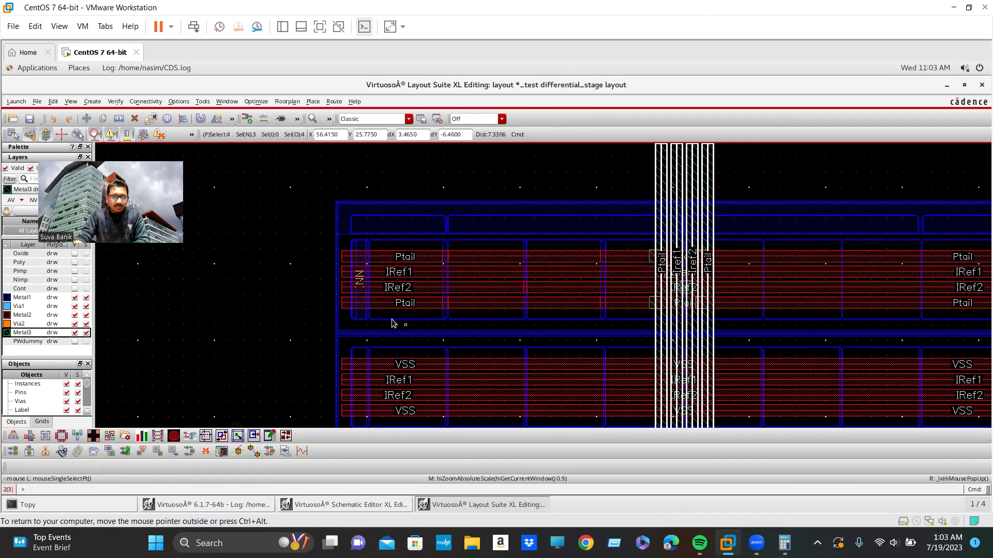
scroll(562, 254, up, 1)
scroll(496, 252, down, 1)
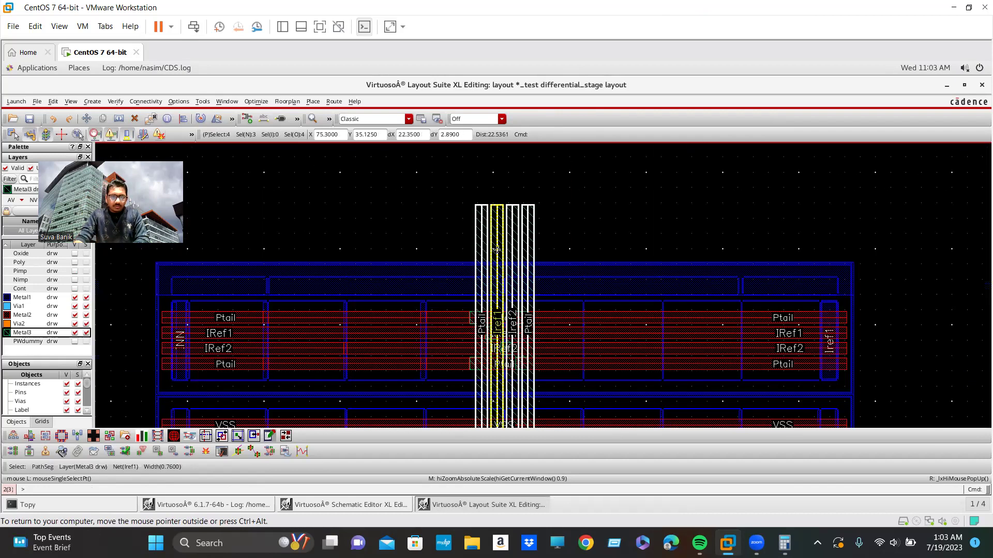
scroll(496, 252, up, 1)
scroll(496, 252, up, 1)
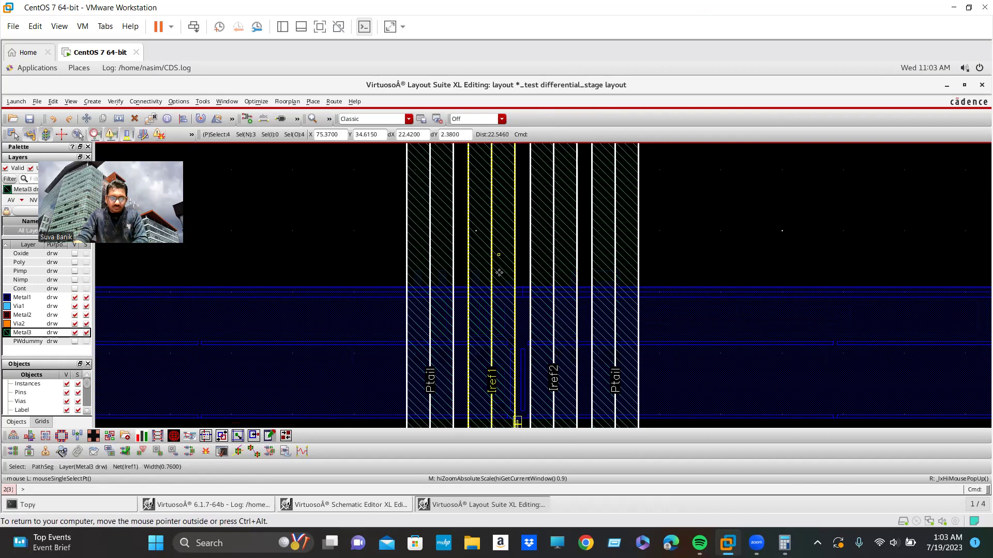
scroll(499, 273, down, 2)
key(i)
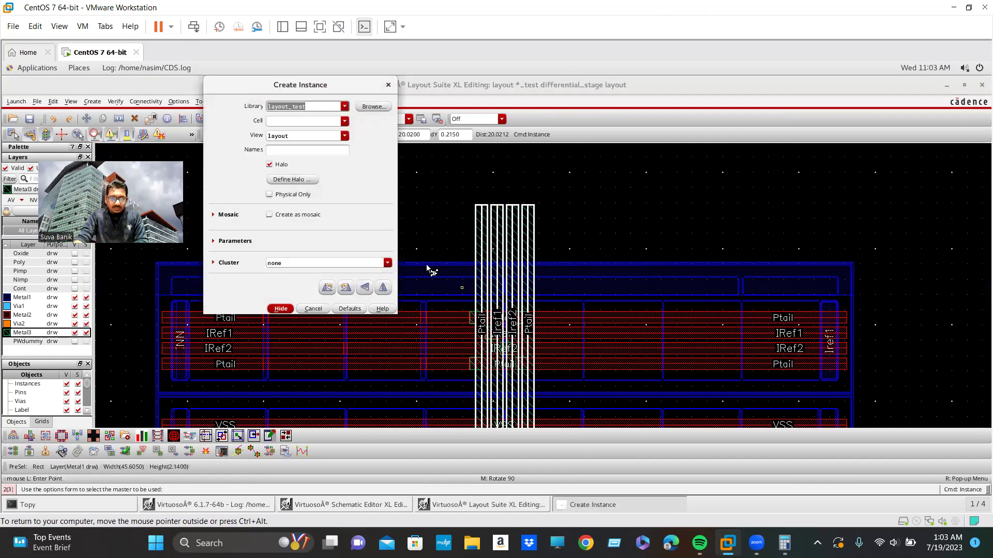
click(313, 308)
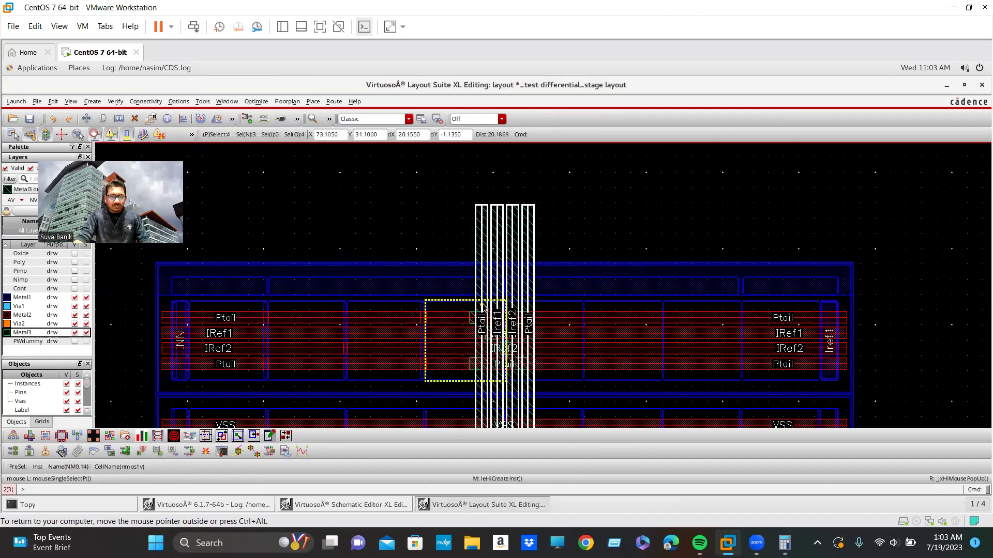
key(p)
click(533, 288)
key(Escape)
- Draw a horizontal Metal2 wire about 9 µm long across the upper ends of the four vertical Metal3 wires, above the Metal1 ring
key(p)
click(411, 227)
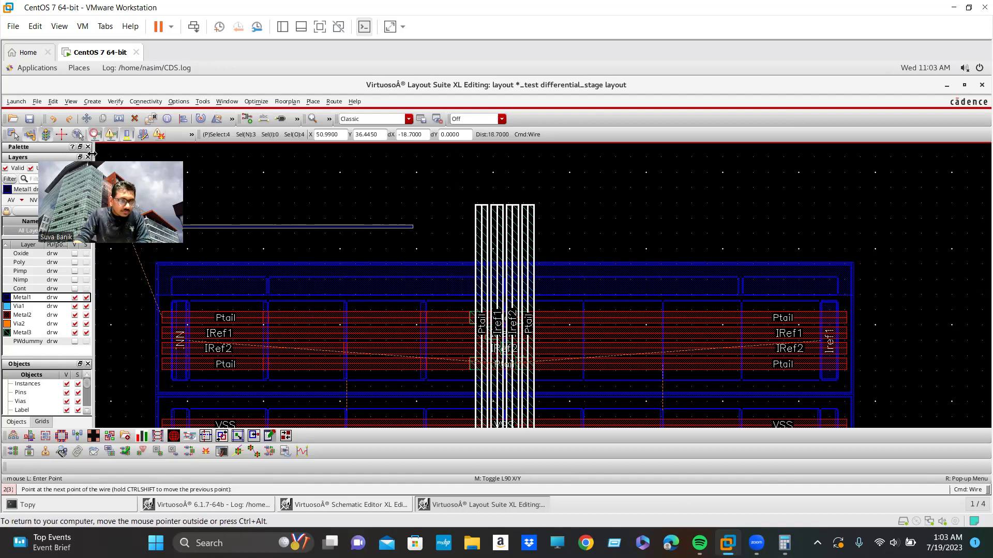
click(38, 316)
scroll(454, 239, up, 1)
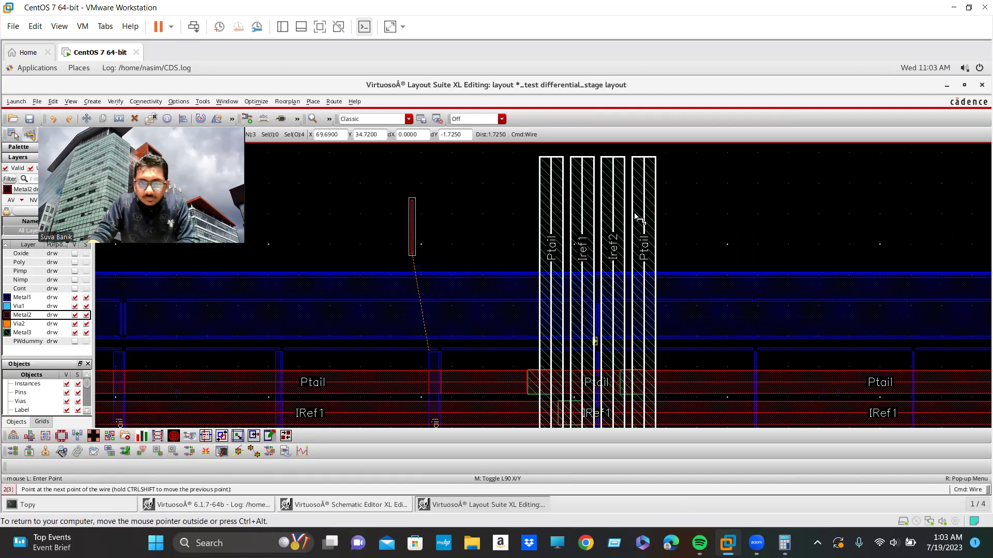
scroll(641, 219, up, 1)
shift+scroll(704, 190, down, 1)
click(732, 176)
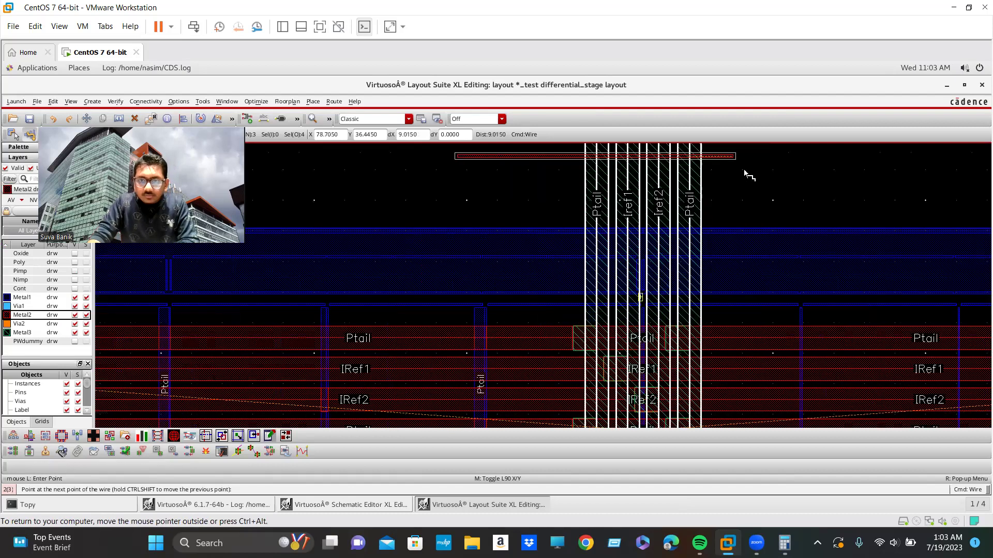
key(Return)
- Set the new horizontal Metal2 wire's width to 0.76 in its properties
scroll(603, 152, up, 1)
scroll(602, 216, up, 1)
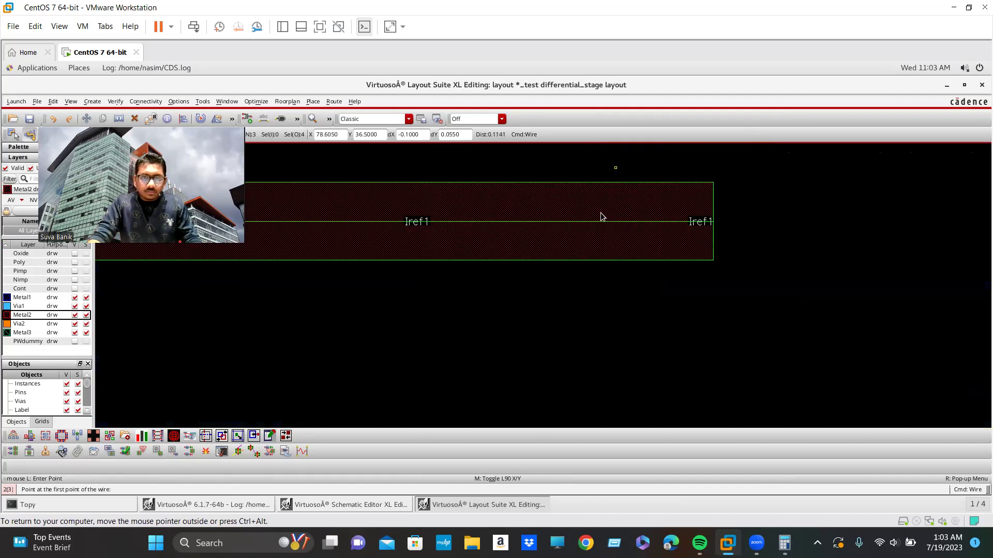
key(Escape)
click(601, 217)
key(q)
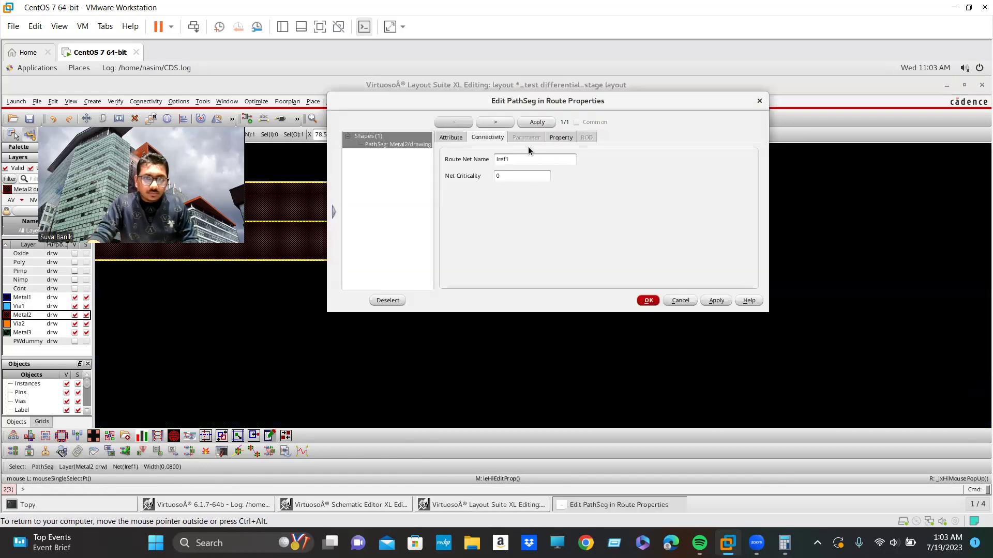
click(561, 137)
click(467, 138)
click(526, 195)
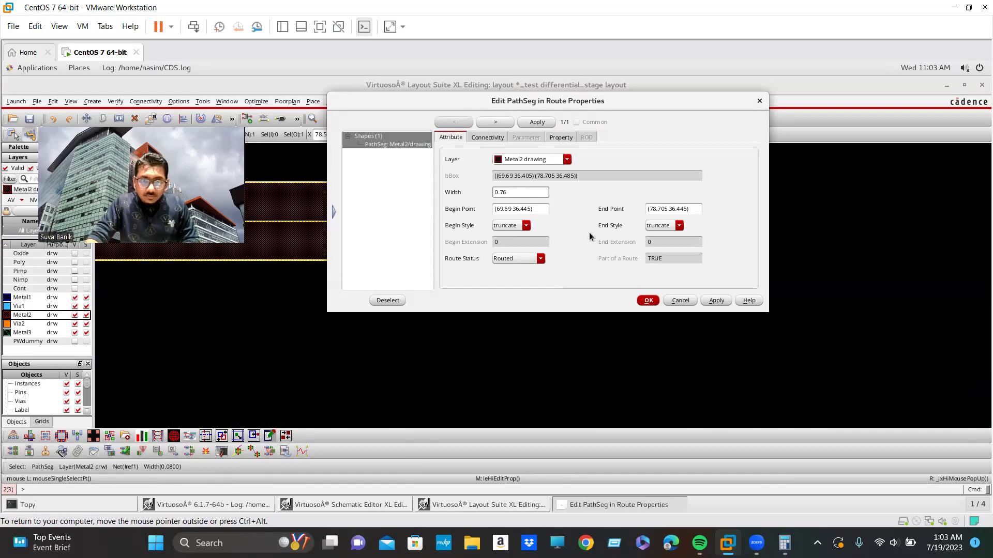
click(649, 300)
- Copy the horizontal Metal2 wire twice, placing the copies one below the other across the four Metal3 wires
scroll(670, 324, down, 4)
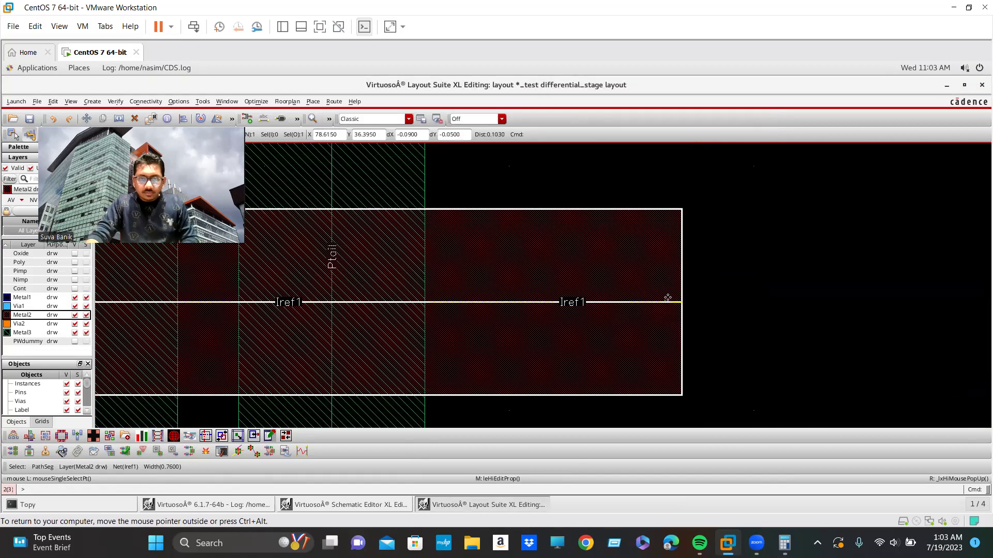
key(c)
click(653, 316)
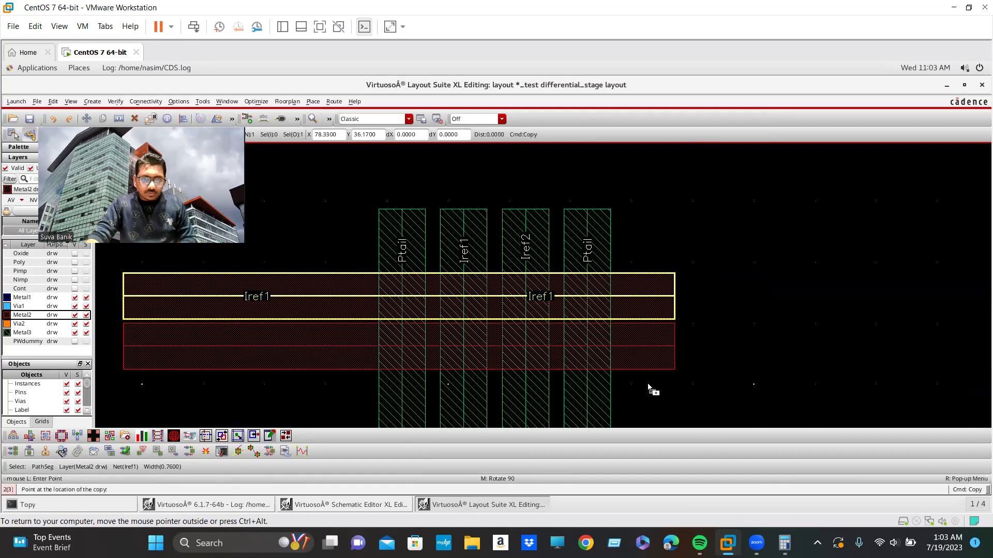
click(646, 390)
scroll(648, 368, down, 2)
scroll(646, 378, up, 2)
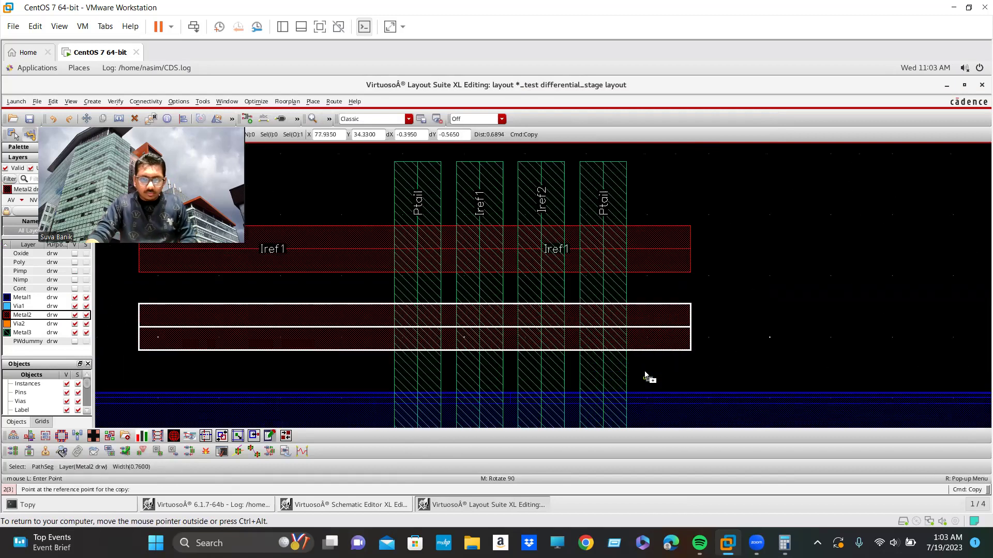
scroll(644, 377, up, 1)
click(647, 317)
scroll(661, 403, down, 2)
scroll(661, 406, up, 2)
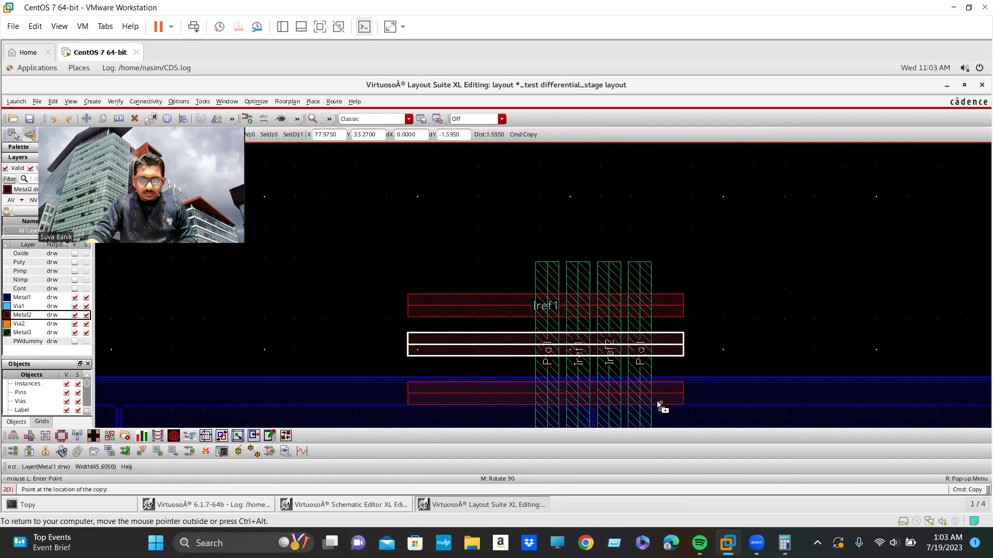
click(657, 391)
- Start Quick Align on the lowest Metal2 copy with the offset set to No Spacing
key(a)
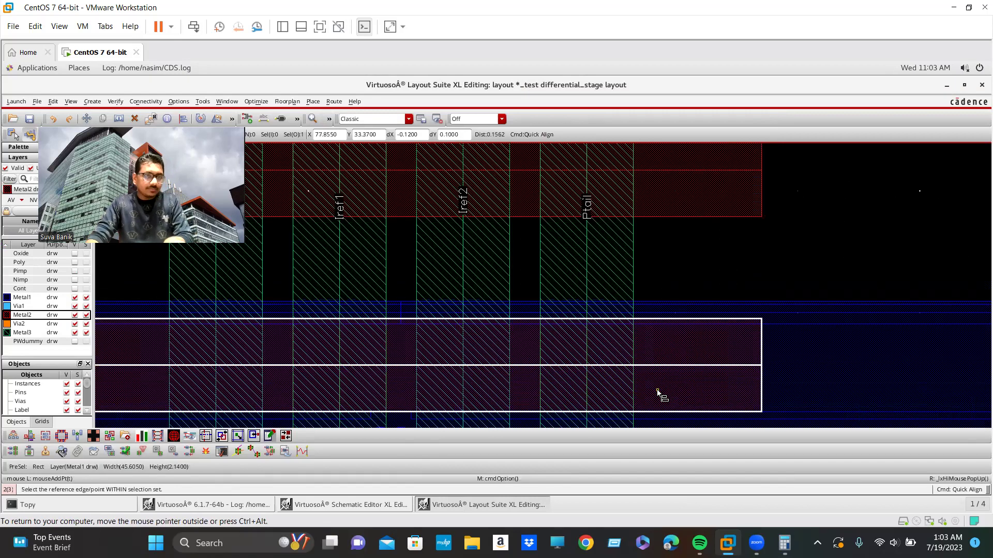
key(F3)
click(554, 141)
click(555, 142)
click(538, 130)
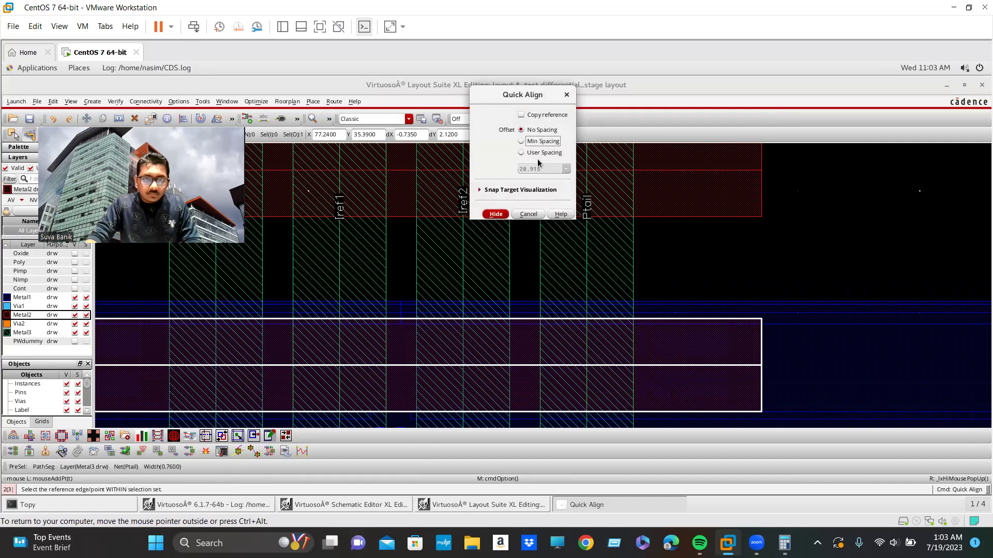
click(497, 215)
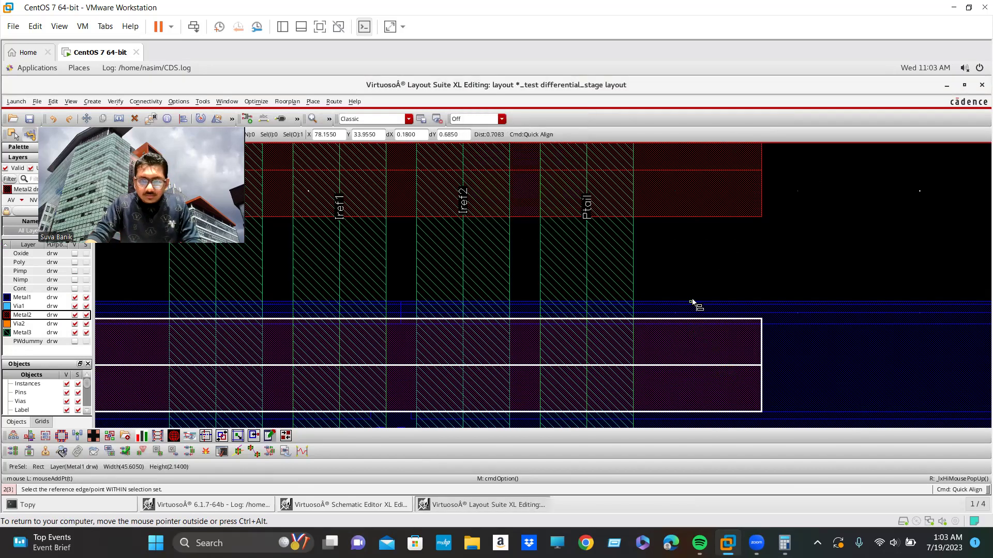
- Try aligning the lowest Metal2 copy's lower edge directly to the uppermost Ptail track's upper edge, and undo the alignment
ctrl+scroll(693, 302, down, 2)
scroll(698, 322, down, 1)
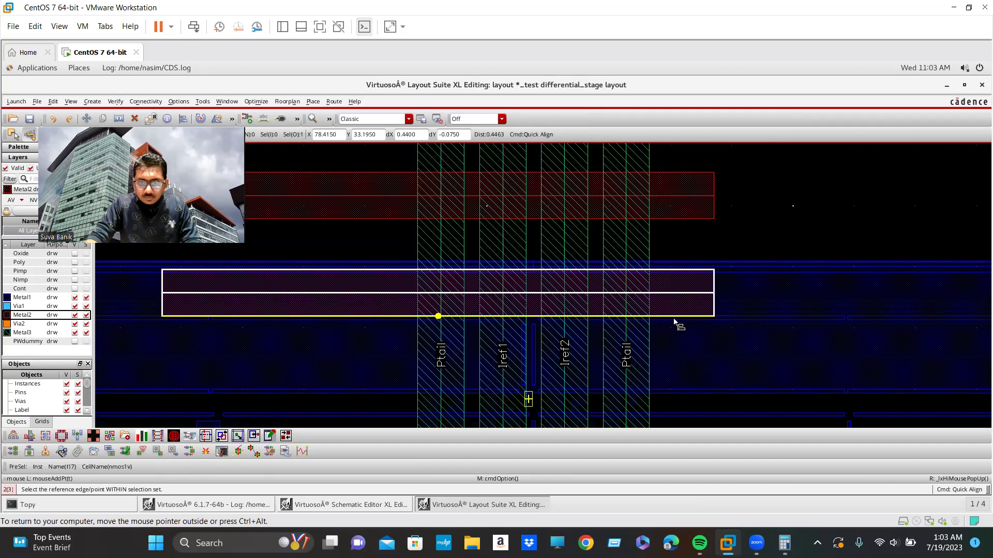
ctrl+scroll(697, 318, up, 1)
click(694, 319)
ctrl+scroll(693, 321, down, 2)
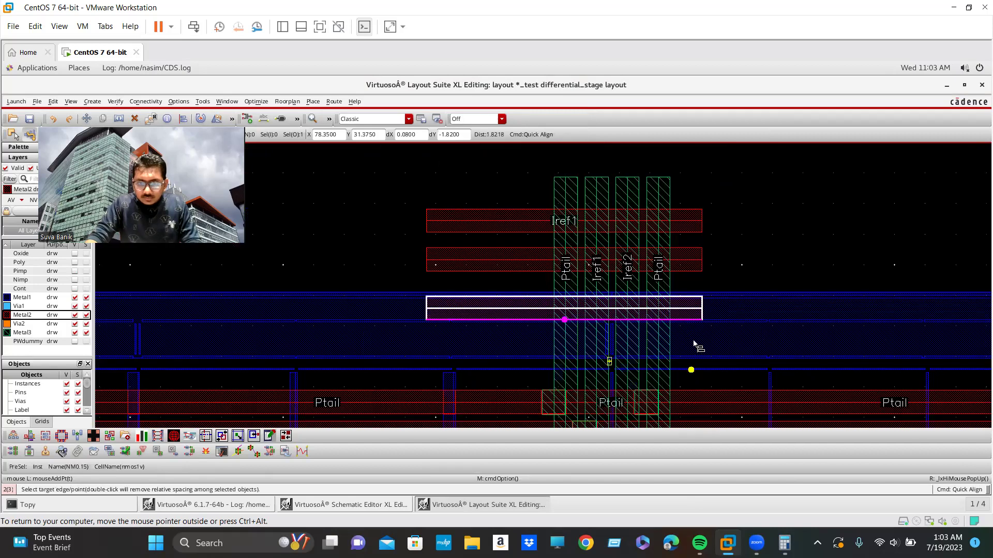
ctrl+scroll(690, 319, up, 4)
ctrl+scroll(693, 393, down, 3)
click(694, 382)
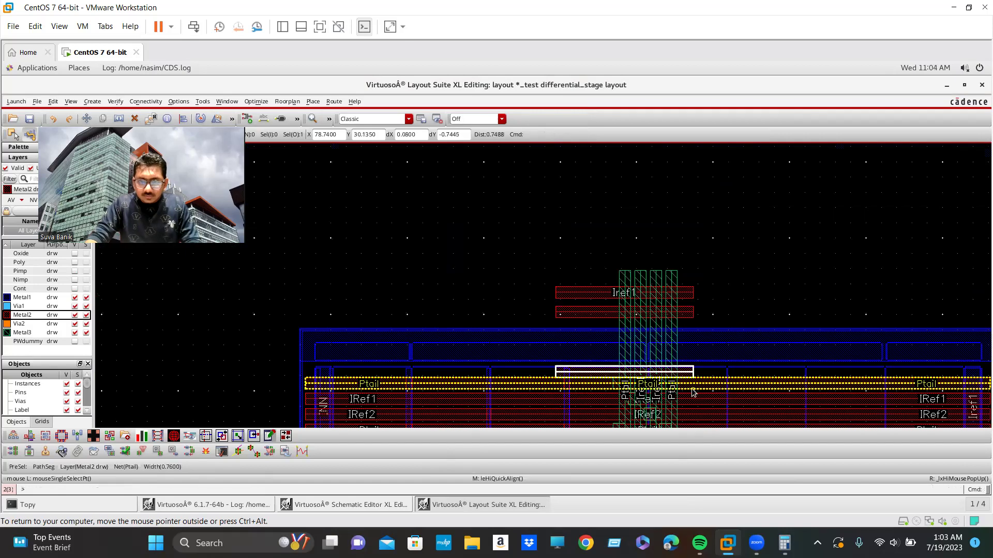
ctrl+scroll(693, 389, up, 2)
ctrl+scroll(676, 318, up, 2)
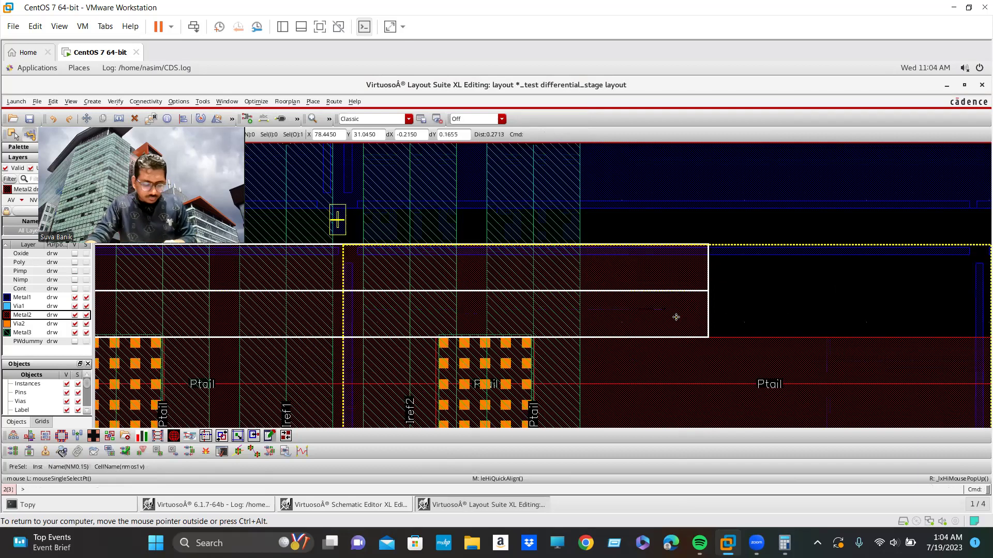
key(u)
- Quick Align the lowest Metal2 copy's lower edge to the uppermost Ptail track's upper edge with the Min Spacing offset
key(a)
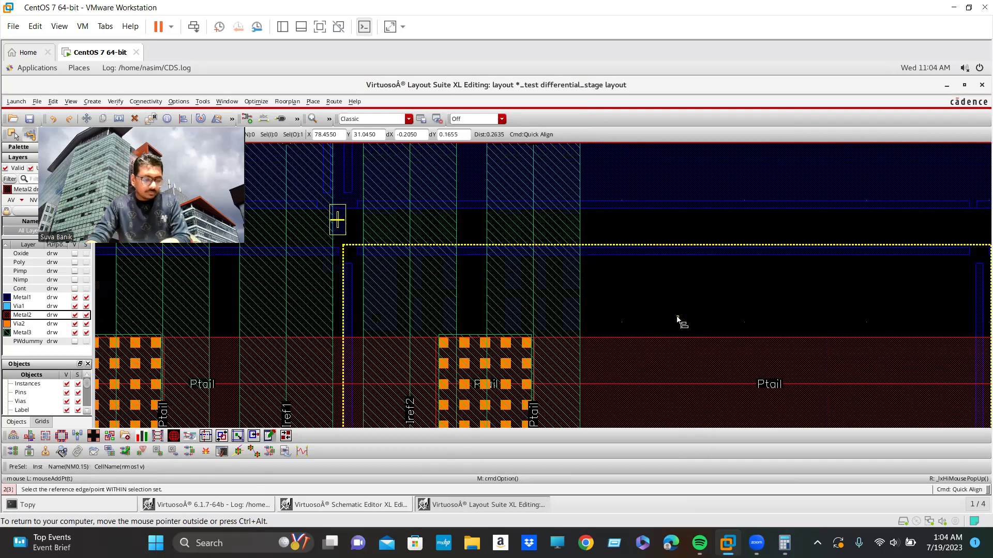
key(F3)
click(536, 137)
ctrl+scroll(588, 254, down, 2)
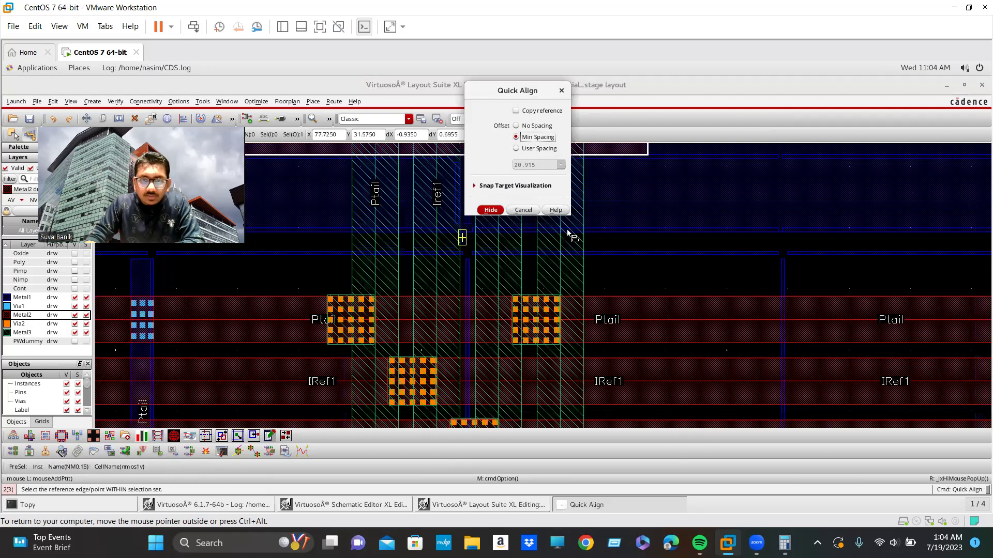
click(481, 211)
ctrl+scroll(485, 254, down, 2)
ctrl+scroll(508, 212, up, 2)
click(516, 237)
click(547, 335)
ctrl+scroll(546, 305, down, 1)
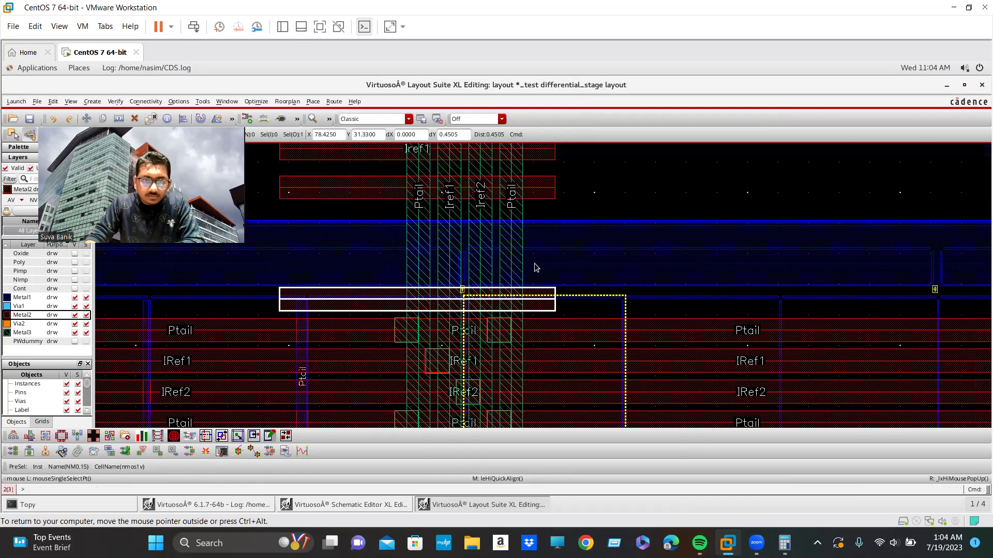
- Quick Align the middle Metal2 wire's lower edge to the upper edge of the aligned copy below it at minimum spacing
ctrl+scroll(545, 256, up, 2)
key(a)
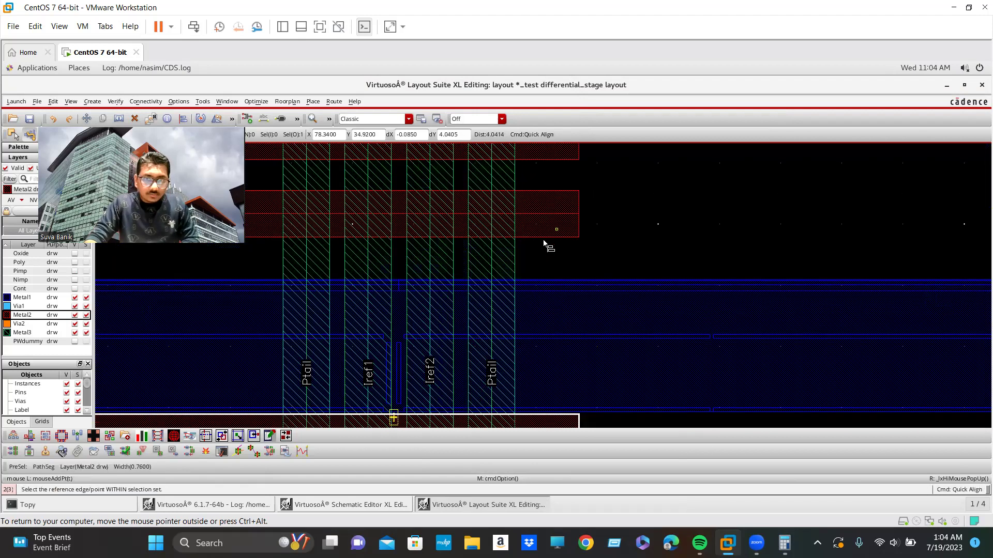
key(Escape)
click(540, 235)
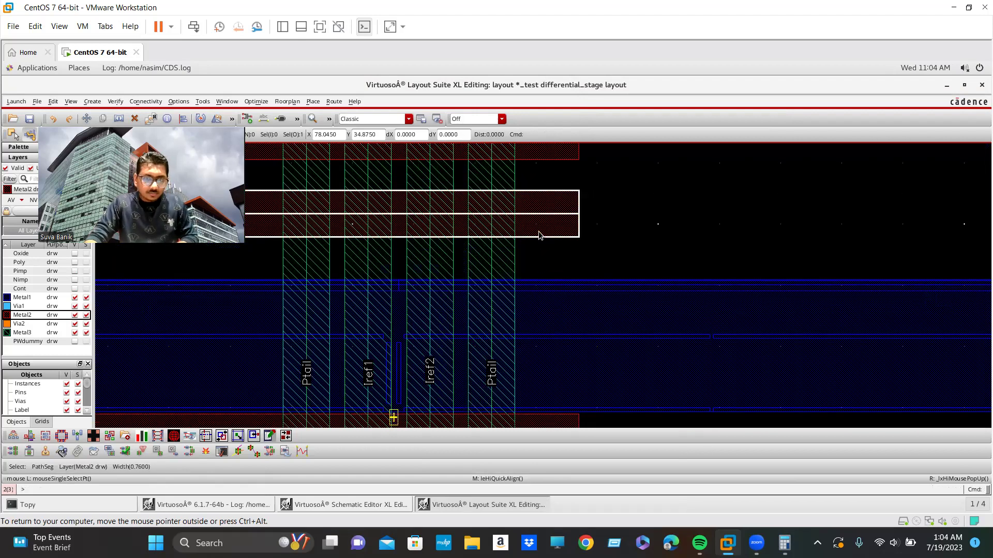
key(a)
click(540, 238)
ctrl+scroll(554, 280, down, 2)
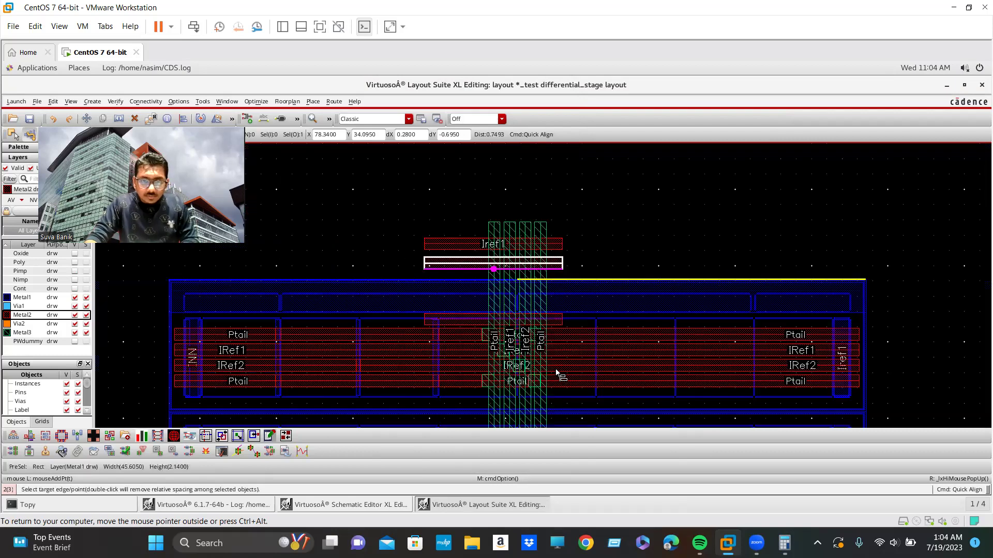
ctrl+scroll(556, 371, up, 2)
ctrl+scroll(580, 216, down, 2)
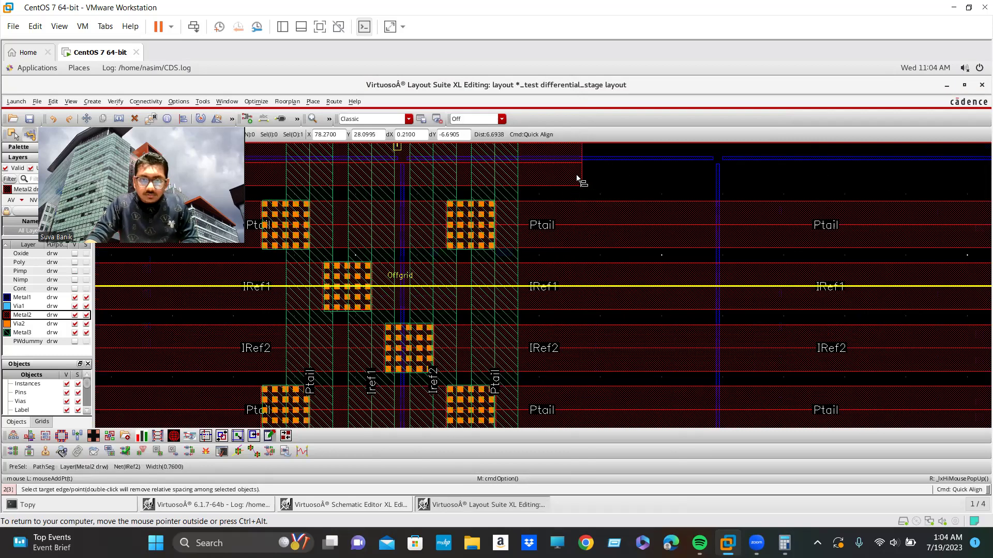
ctrl+scroll(577, 178, up, 2)
ctrl+scroll(557, 297, down, 2)
ctrl+scroll(564, 200, up, 2)
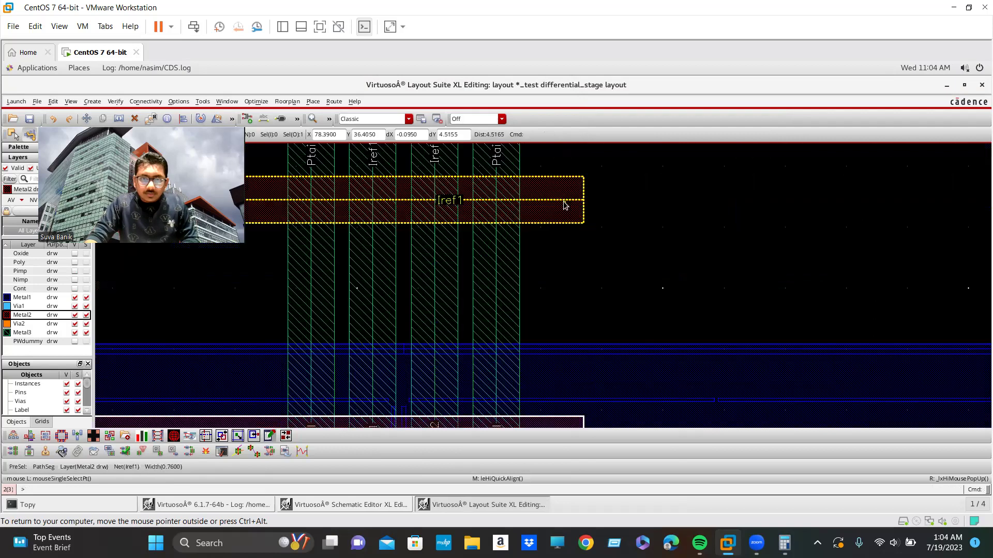
- Quick Align the Iref1 Metal2 wire's lower edge to the middle Metal2 wire's upper edge at minimum spacing
click(548, 223)
click(548, 224)
ctrl+scroll(578, 352, down, 3)
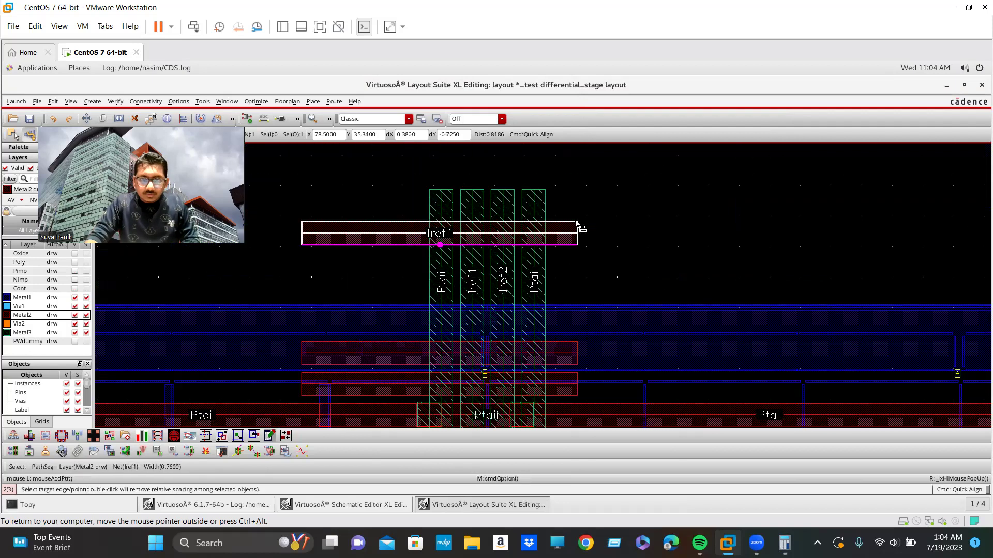
ctrl+scroll(574, 222, up, 3)
ctrl+scroll(534, 228, up, 2)
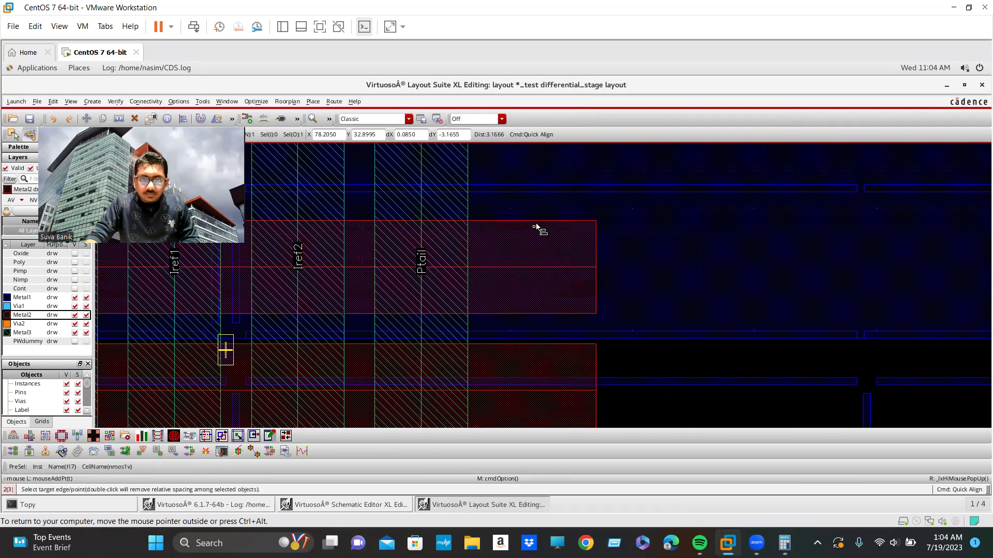
scroll(654, 306, down, 1)
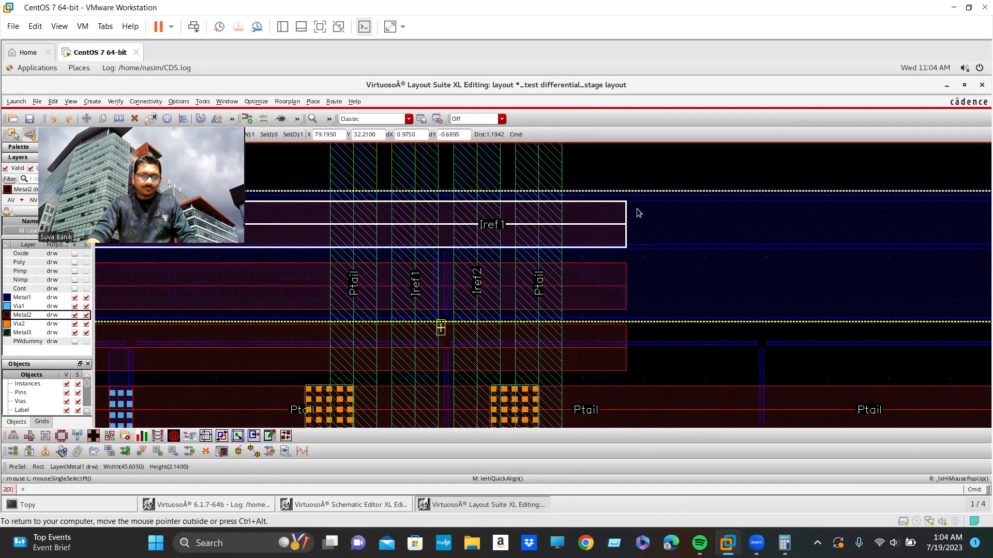
- Assign the route net name Ptail to the lowest of the three short Metal2 wires
ctrl+scroll(628, 217, down, 2)
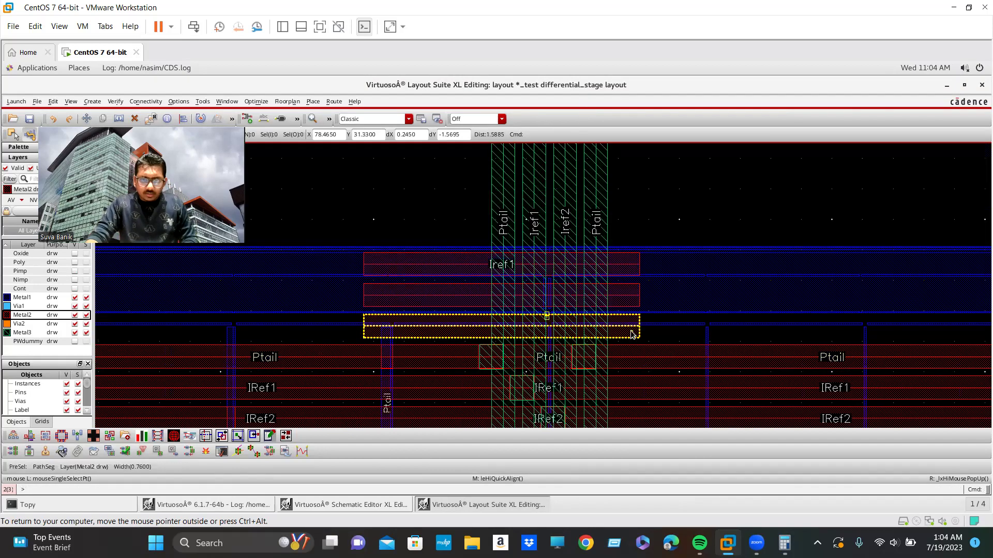
ctrl+scroll(631, 331, up, 4)
key(q)
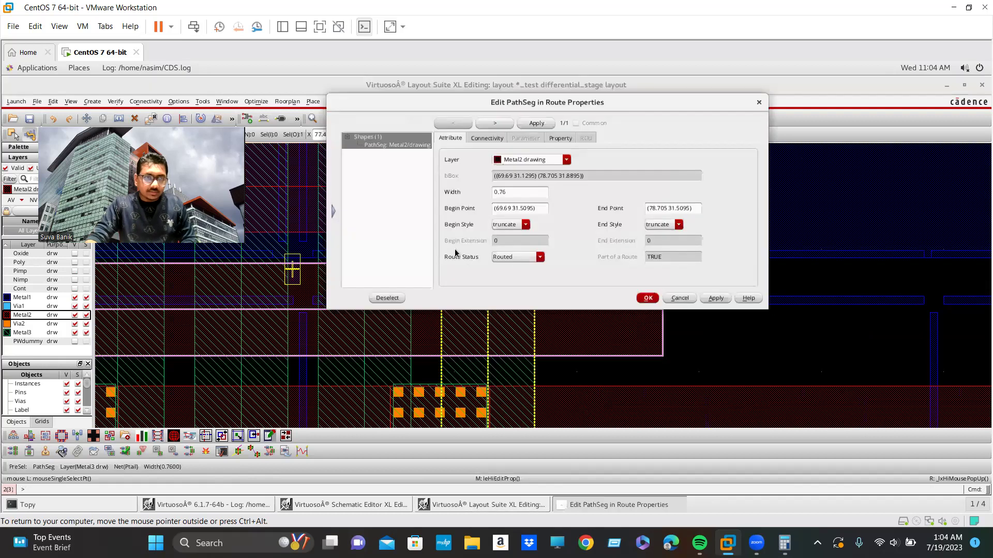
click(487, 137)
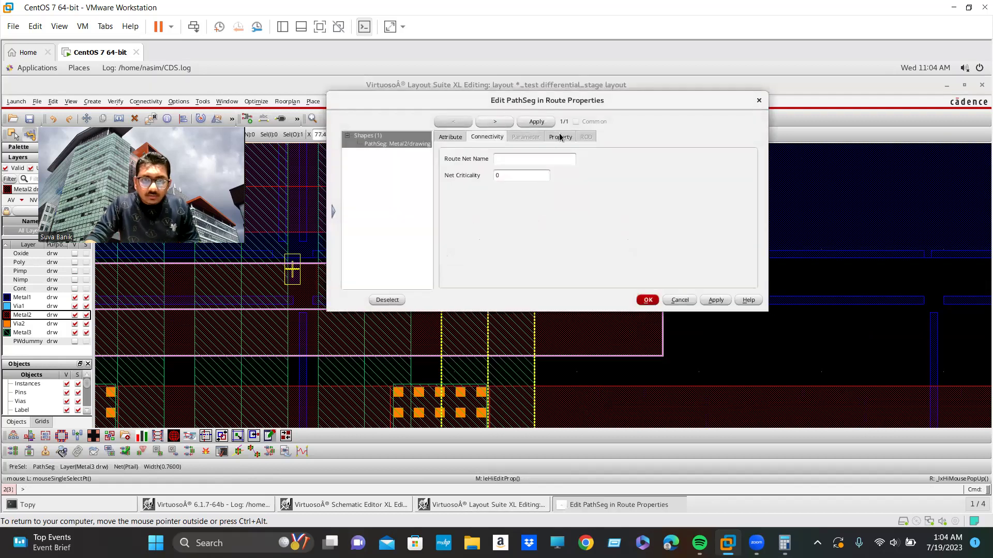
click(516, 159)
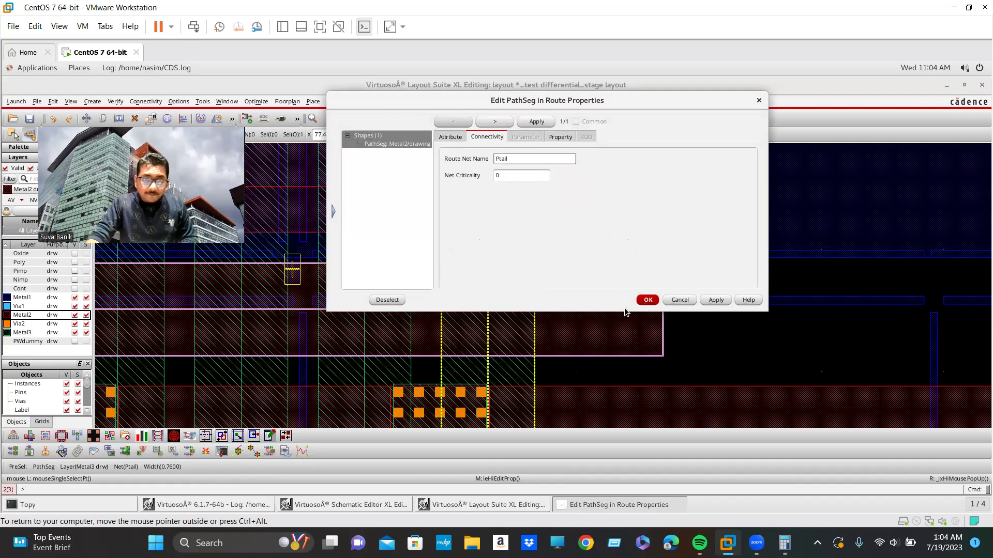
click(648, 300)
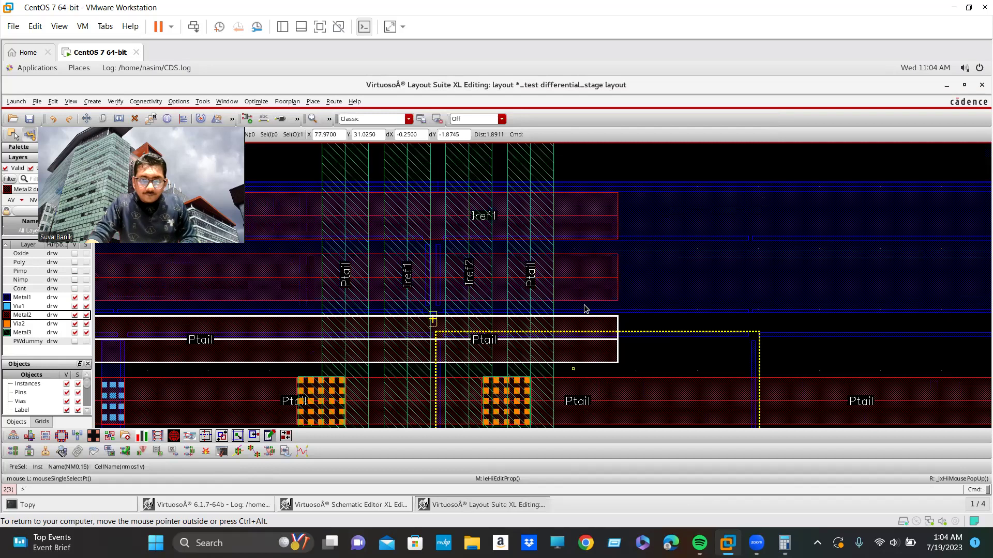
- Set the route net name of the lowest short Metal2 wire, just above the uppermost Ptail track, to Iref2
ctrl+scroll(585, 310, up, 2)
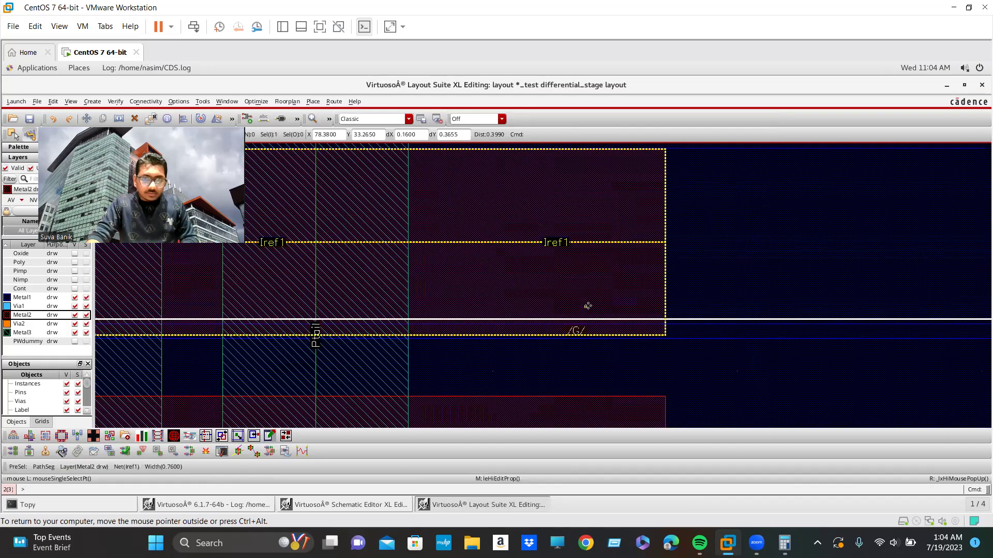
ctrl+scroll(588, 306, down, 2)
ctrl+scroll(584, 352, down, 2)
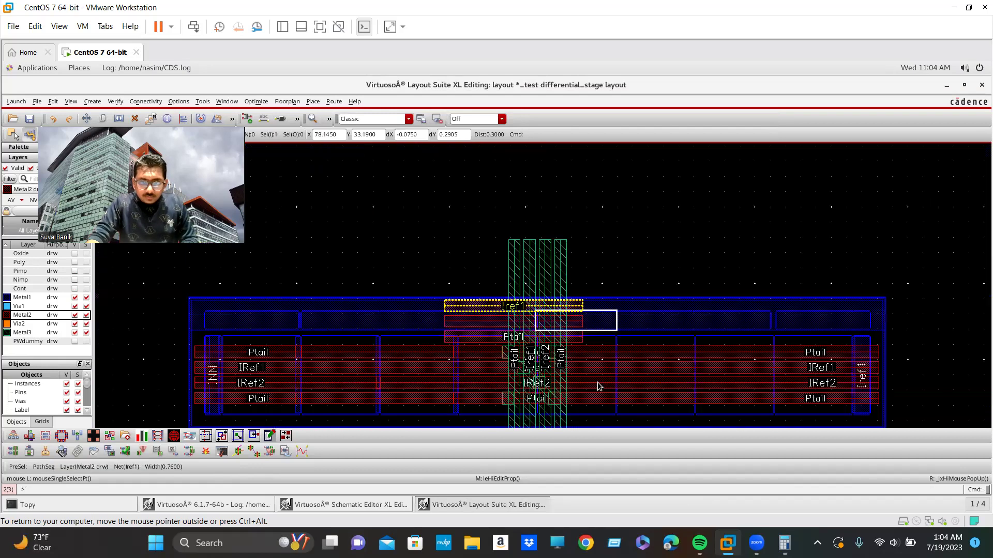
ctrl+scroll(592, 313, up, 3)
ctrl+scroll(543, 162, down, 2)
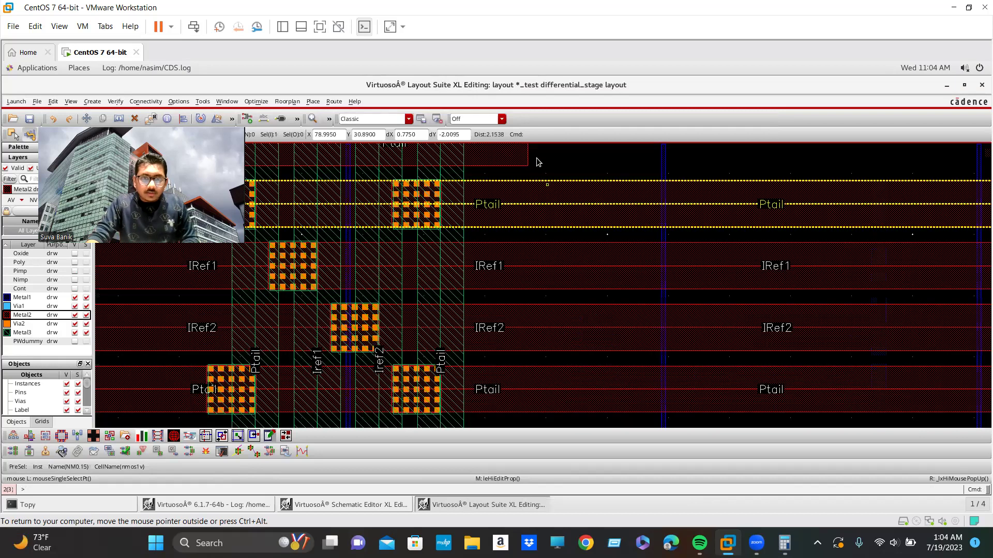
ctrl+scroll(525, 223, up, 1)
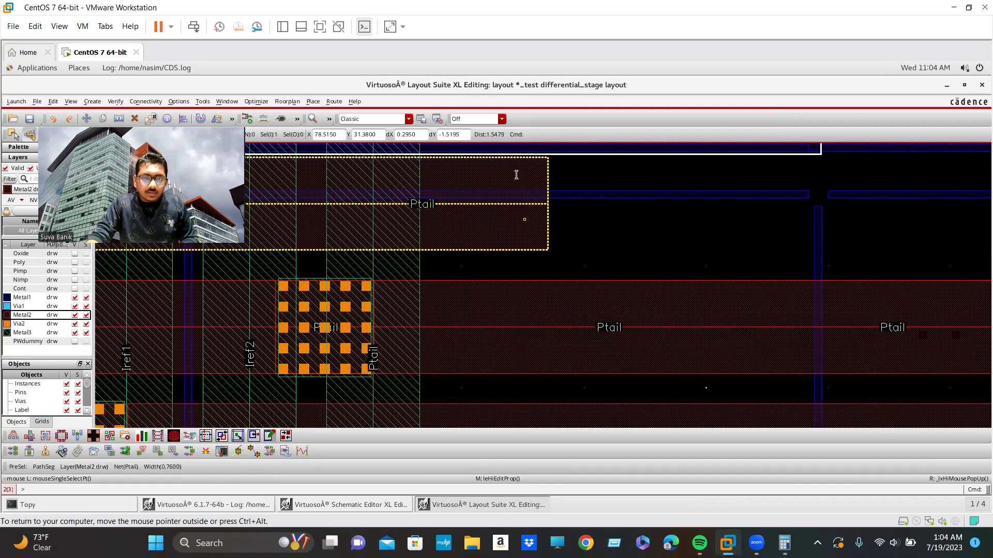
click(524, 219)
key(q)
key(BackSpace)
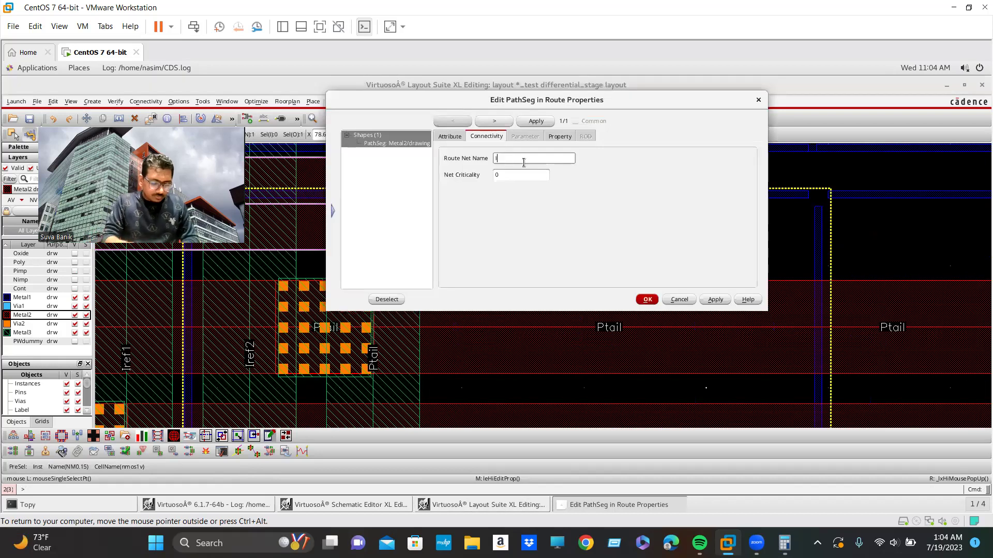
key(Return)
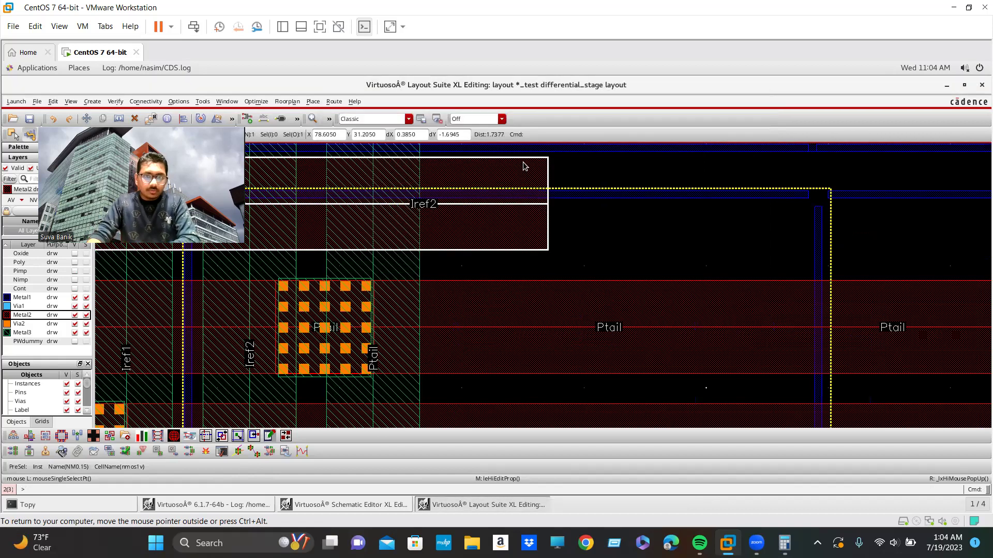
- Hide the Metal1 layer in the layout
ctrl+scroll(501, 272, down, 1)
ctrl+scroll(504, 231, down, 2)
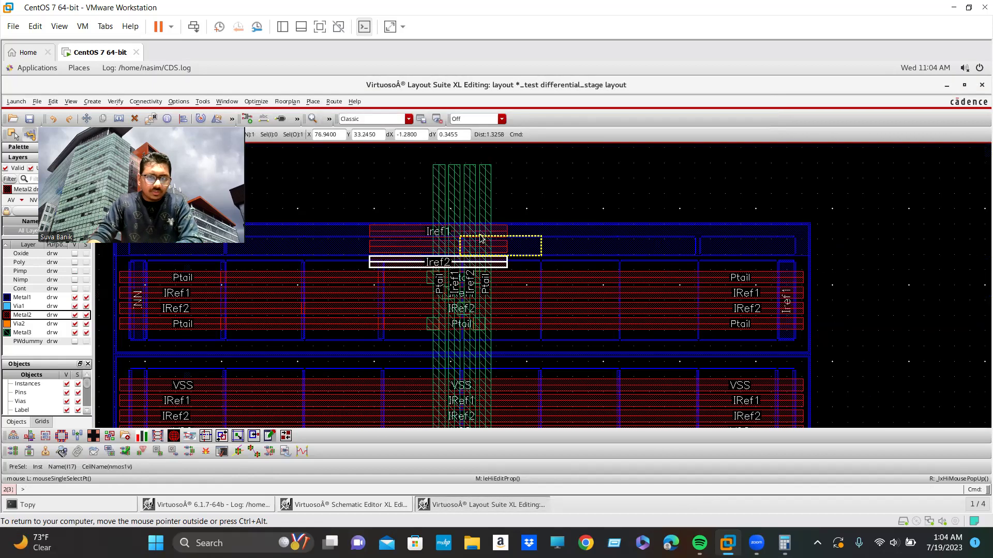
ctrl+scroll(662, 282, up, 2)
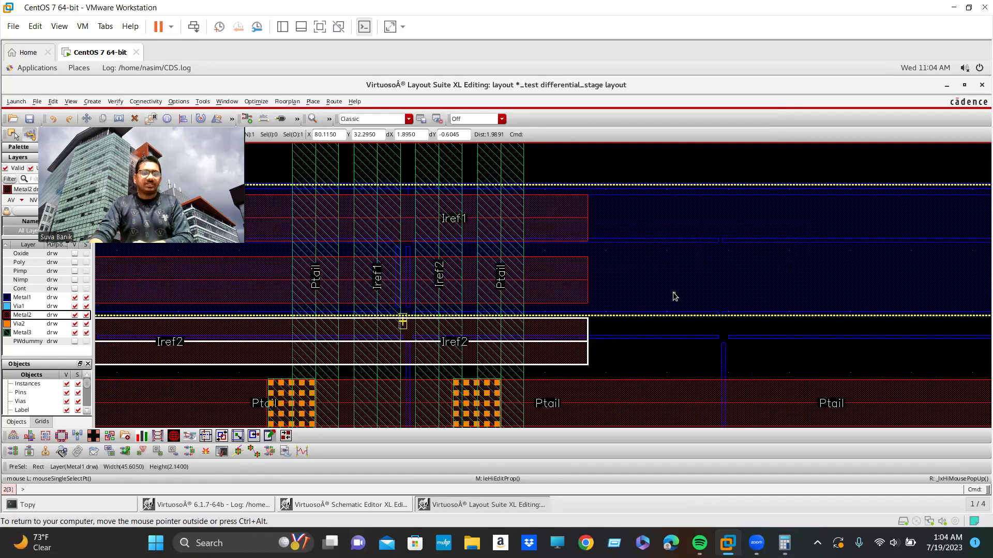
ctrl+scroll(589, 348, down, 1)
ctrl+scroll(322, 328, down, 1)
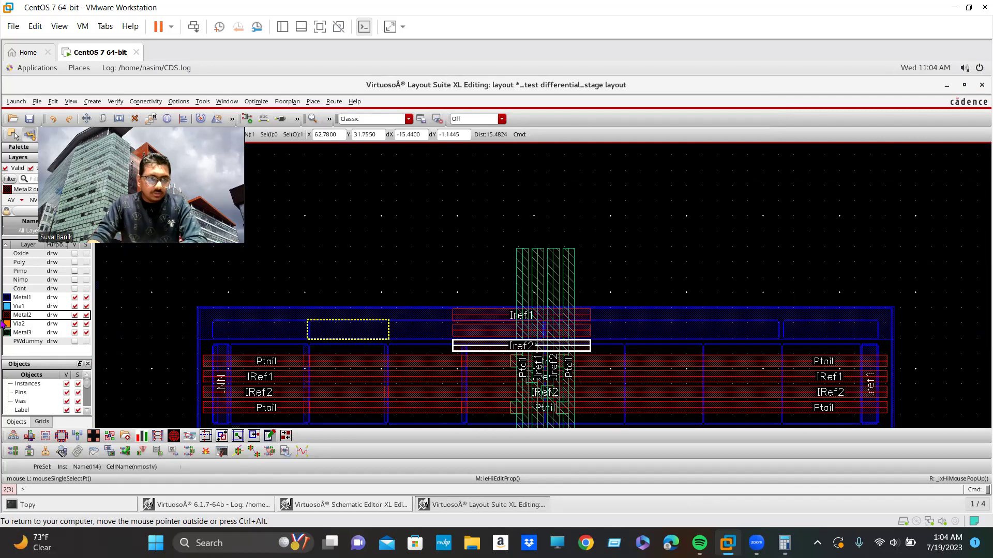
click(76, 299)
ctrl+scroll(553, 384, up, 2)
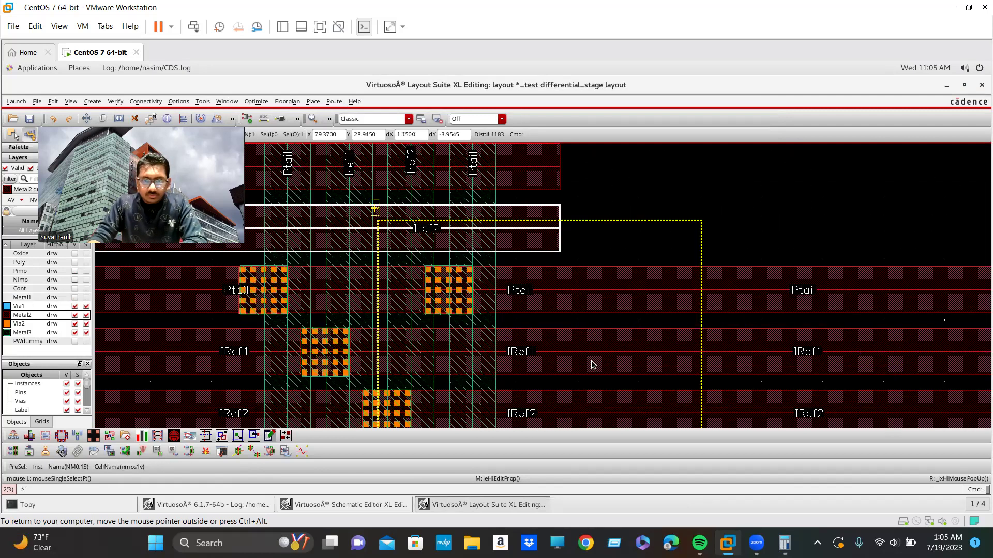
- Place Metal2-to-Metal3 vias where the middle short Metal2 wire crosses the two vertical Ptail wires
ctrl+scroll(406, 248, down, 1)
key(o)
ctrl+scroll(440, 301, up, 1)
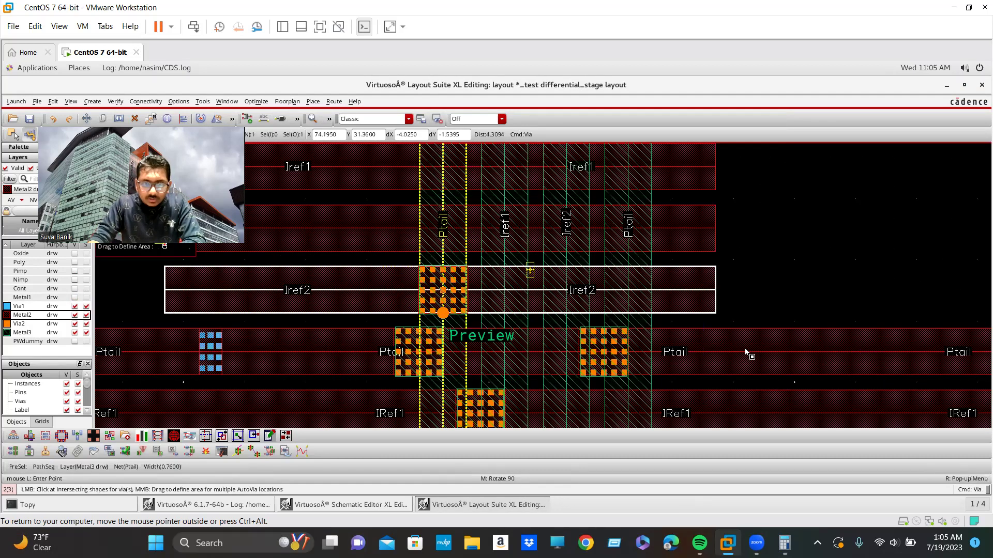
ctrl+scroll(757, 246, down, 1)
middle_drag(772, 254, 919, 214)
ctrl+scroll(621, 276, up, 1)
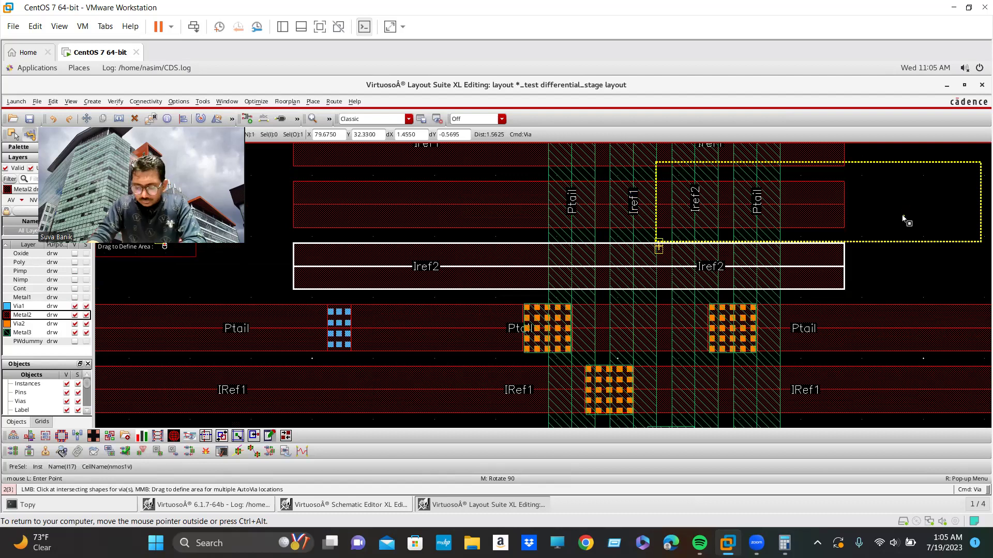
scroll(646, 217, down, 2)
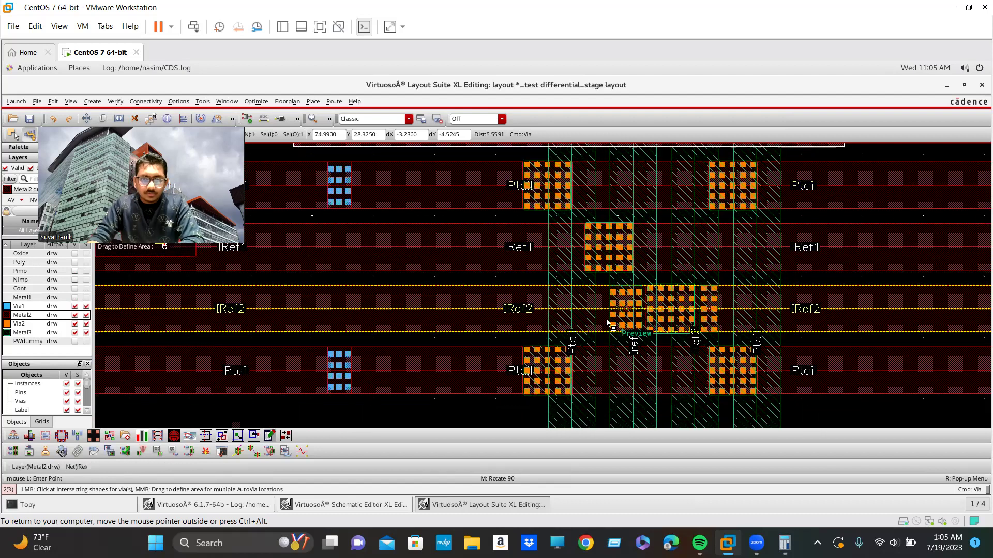
scroll(608, 323, down, 1)
scroll(589, 292, up, 2)
scroll(589, 292, up, 2)
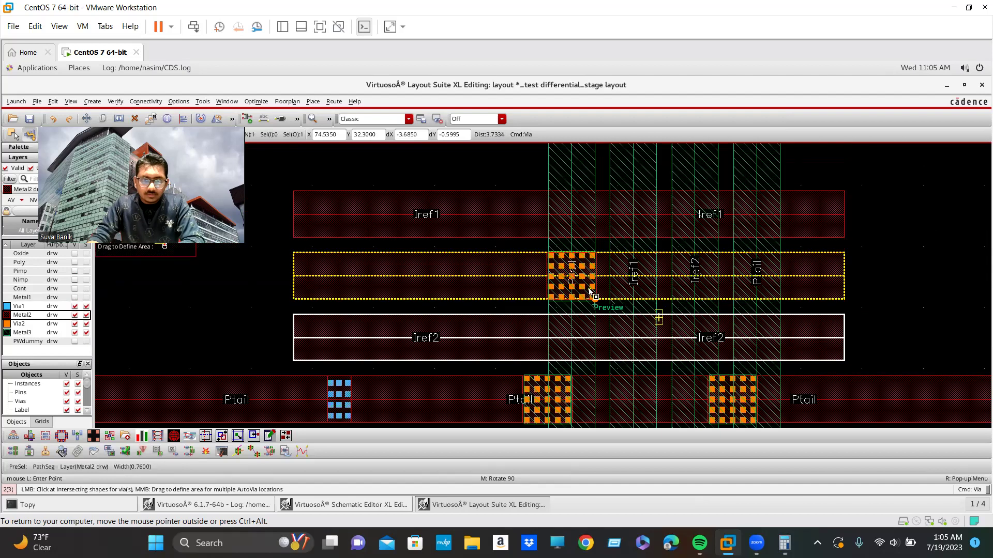
click(589, 292)
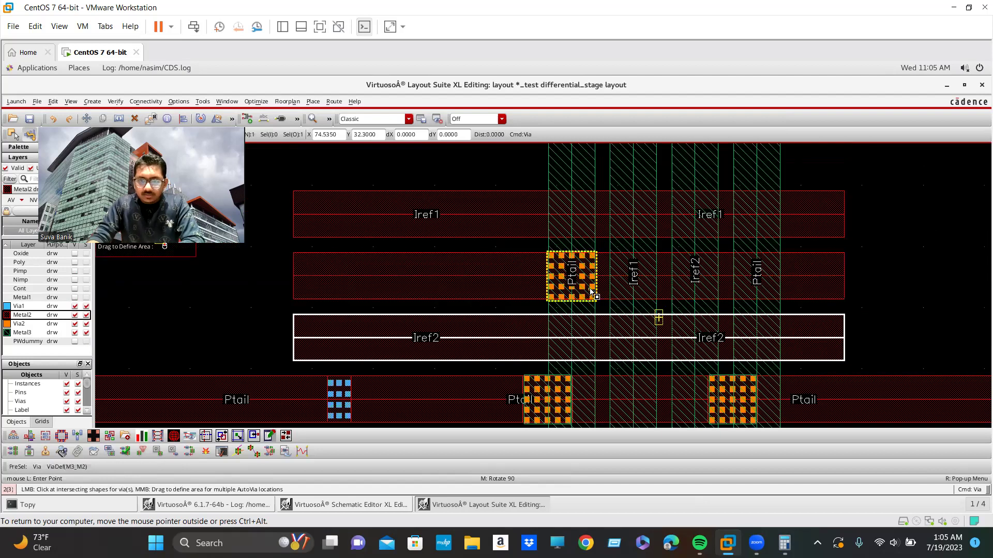
click(758, 289)
- Place vias joining the short Iref1 and Iref2 Metal2 wires to the vertical Metal3 wires of the same nets
scroll(636, 287, down, 2)
scroll(780, 403, down, 3)
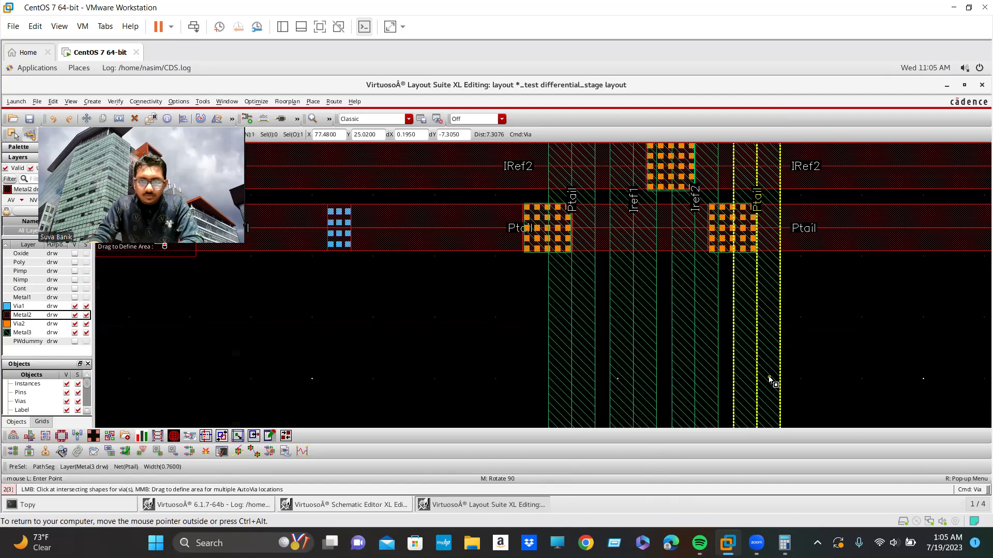
scroll(771, 380, up, 2)
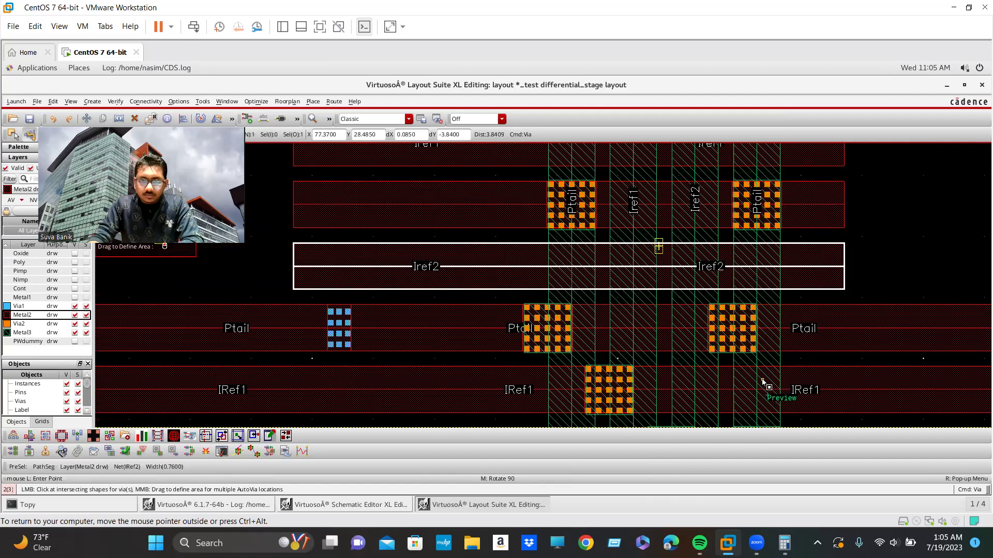
scroll(764, 382, up, 1)
scroll(704, 368, down, 4)
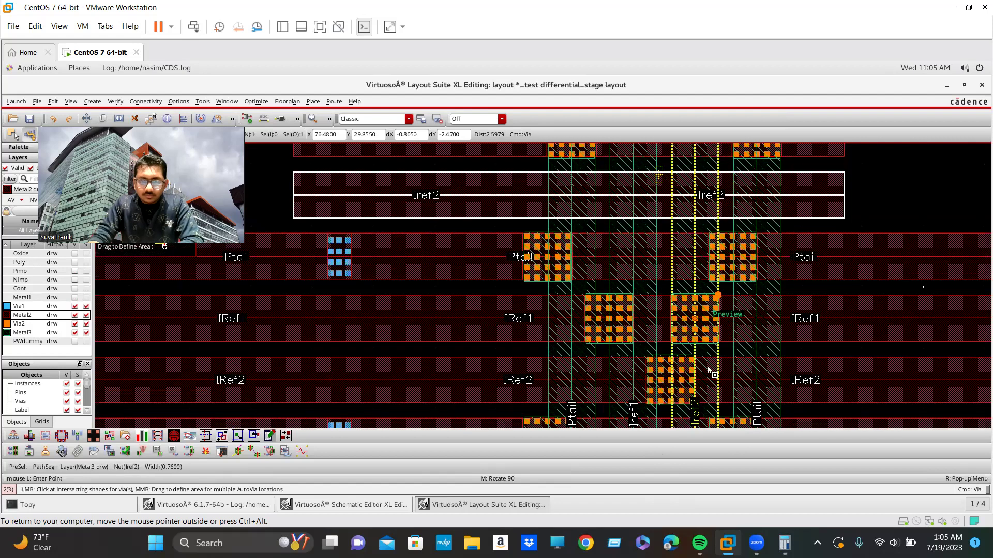
scroll(705, 382, down, 2)
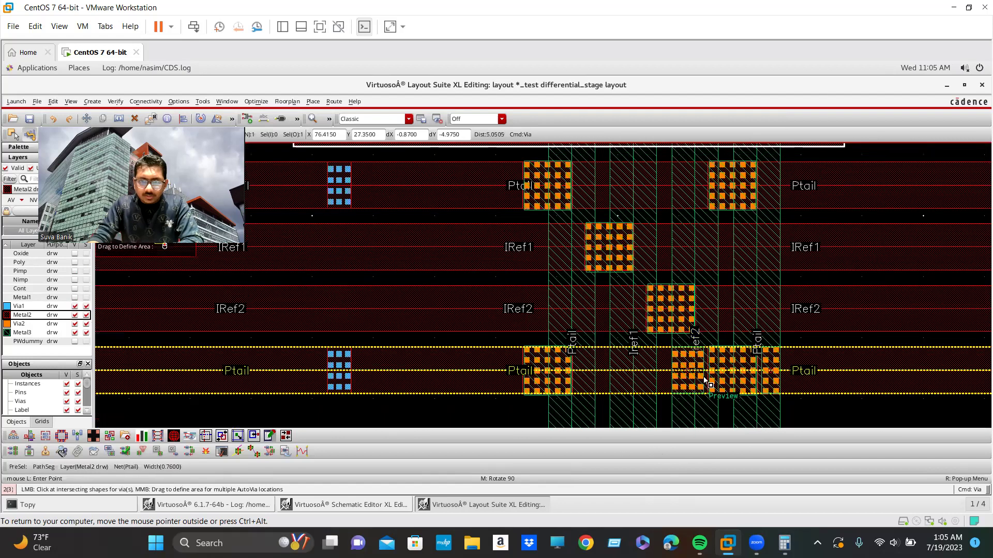
scroll(683, 351, up, 4)
click(655, 290)
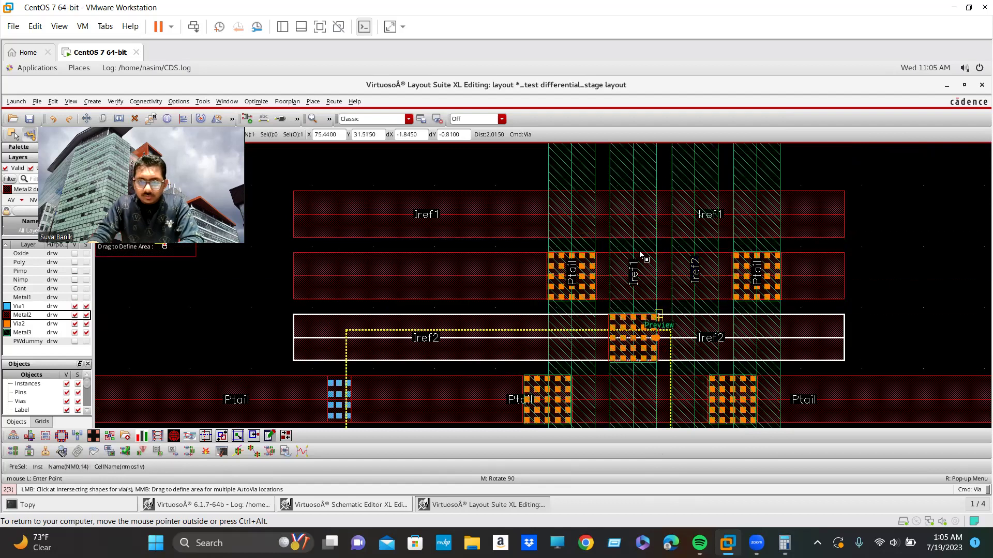
click(642, 217)
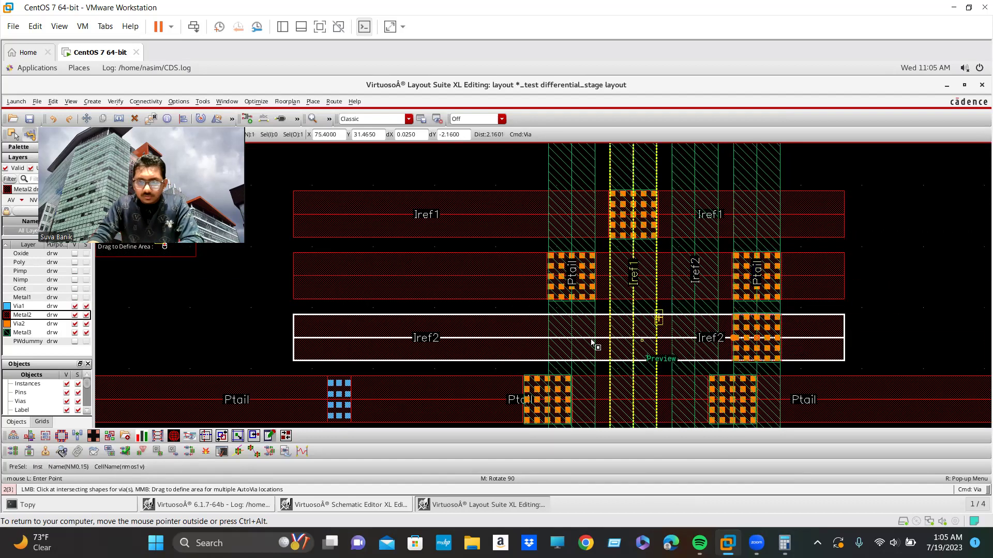
click(693, 345)
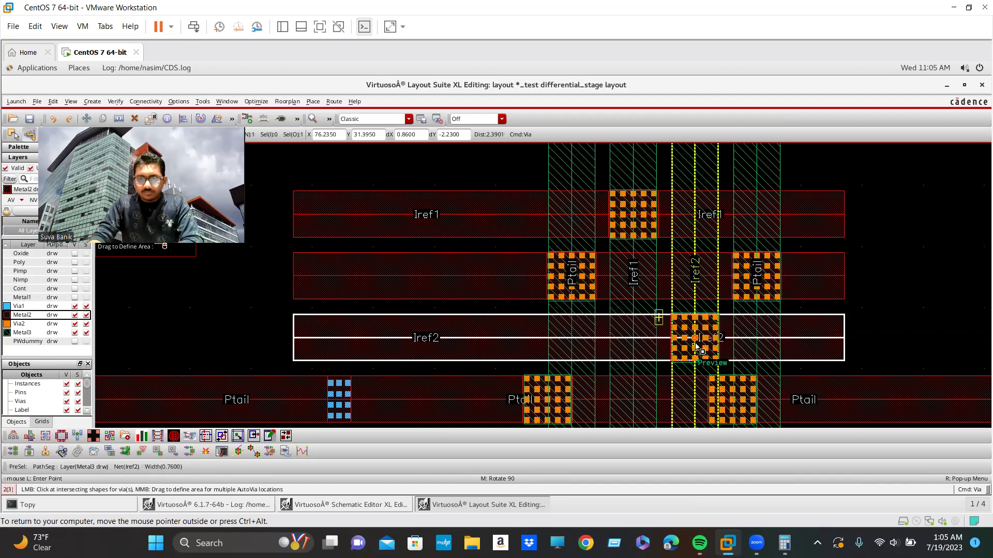
key(Escape)
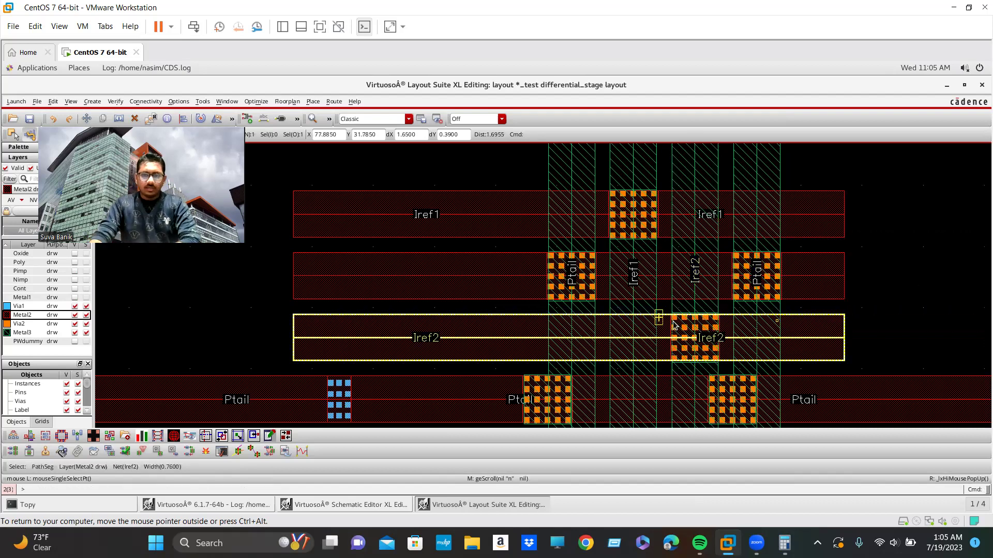
- Extend the short Iref1 Metal2 wire to the right, past the vertical Metal3 wires, with the Wire command
scroll(573, 302, down, 2)
scroll(635, 248, up, 1)
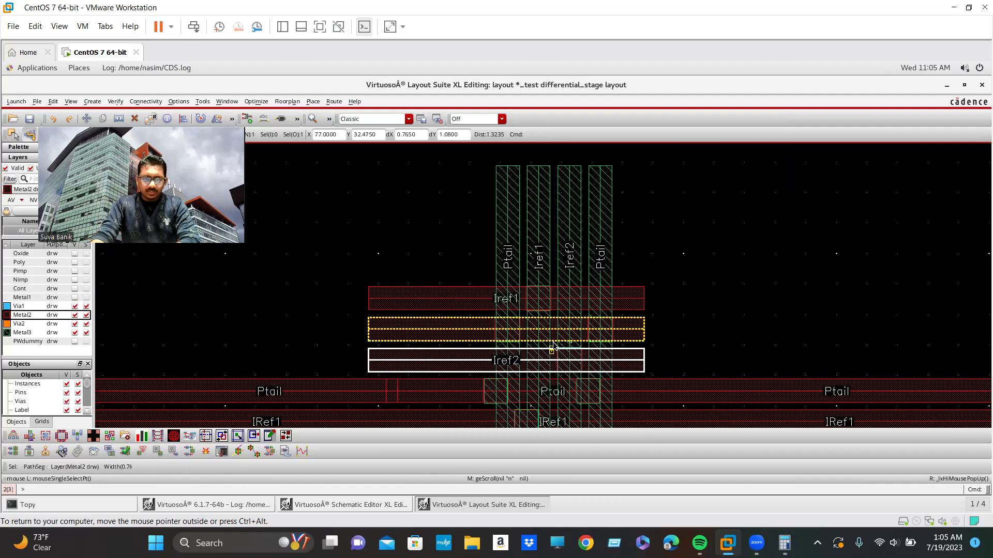
scroll(572, 329, up, 1)
ctrl+scroll(664, 290, down, 1)
ctrl+scroll(665, 289, down, 1)
key(p)
click(667, 284)
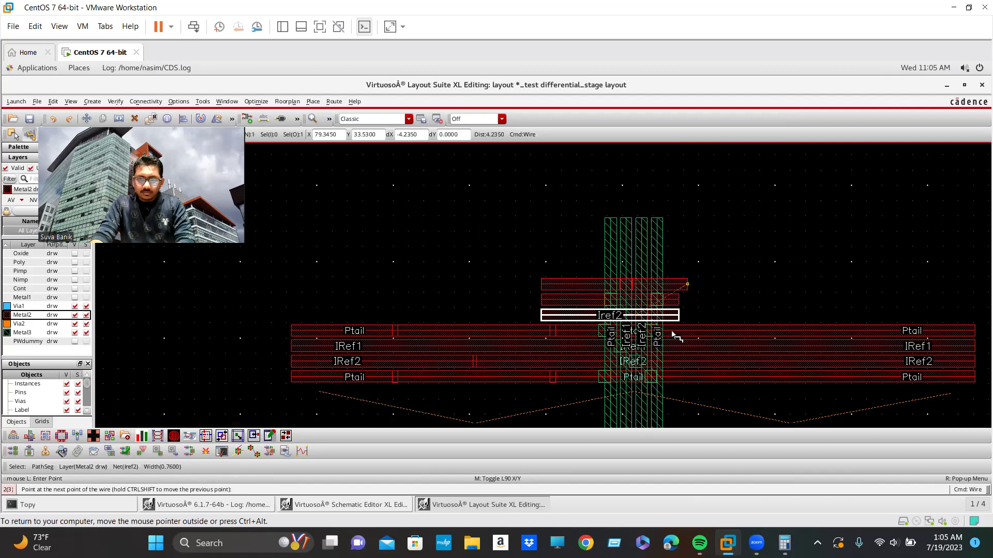
double_click(785, 286)
ctrl+scroll(514, 317, up, 1)
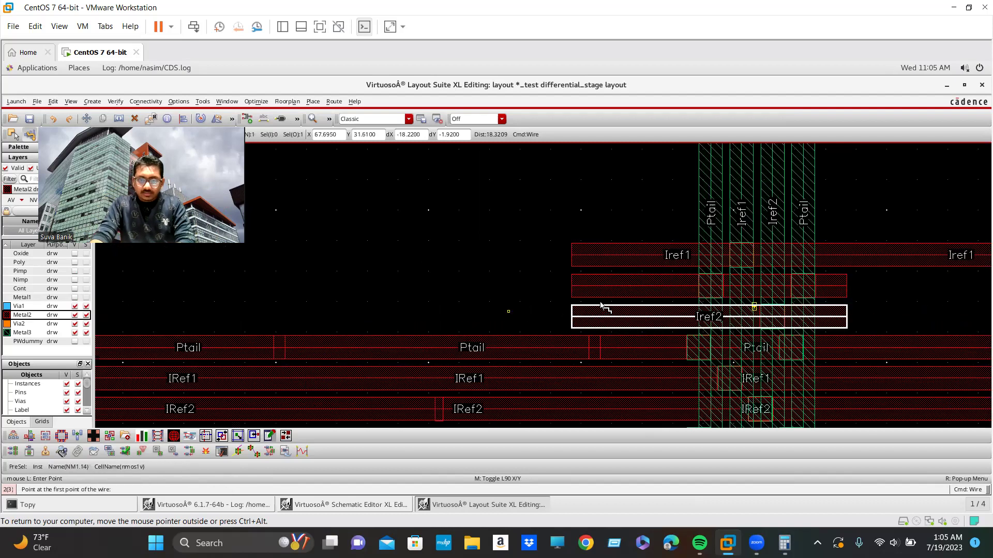
- Try to extend the middle short Metal2 wire and the Iref2 Metal2 wire to the left with the Wire command
key(Escape)
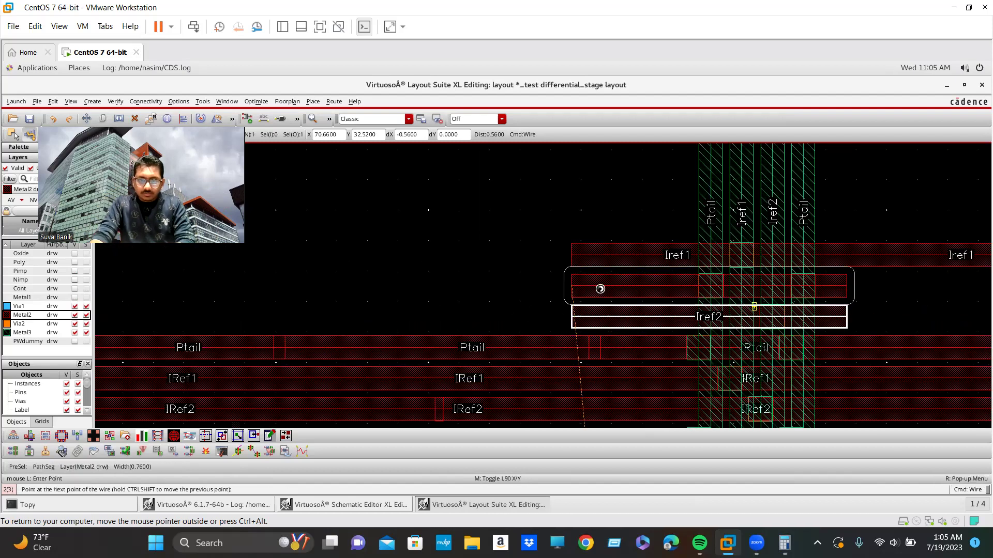
middle_click(460, 285)
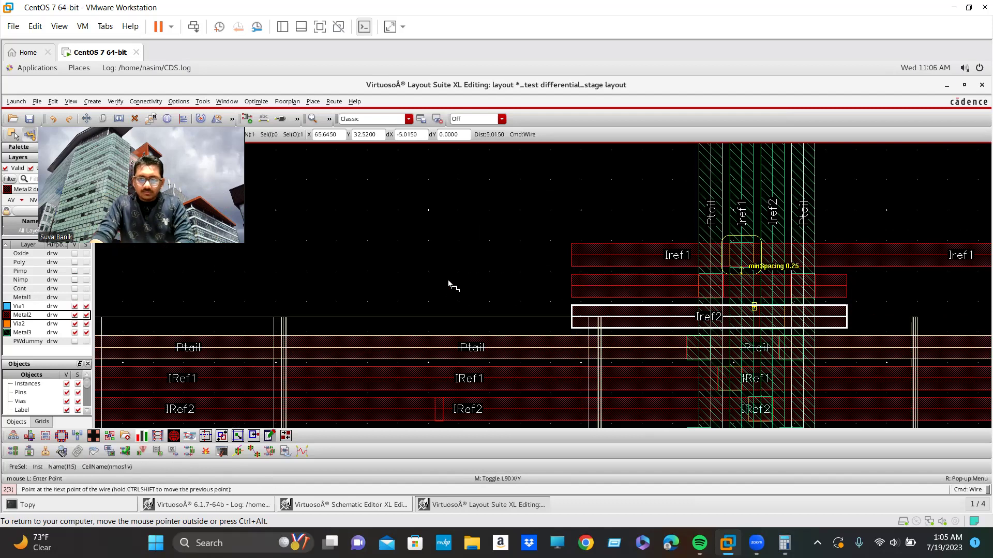
click(660, 321)
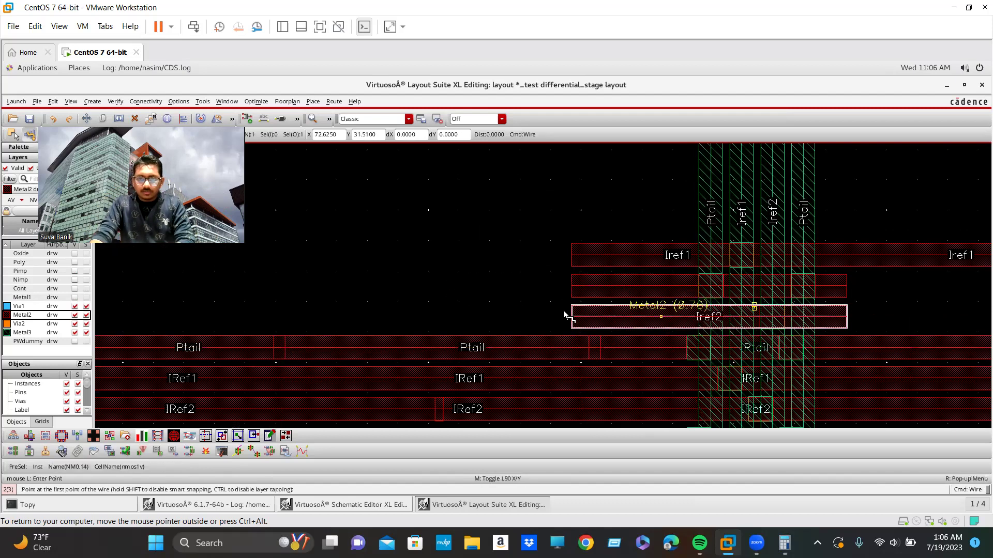
double_click(489, 311)
scroll(482, 284, down, 3)
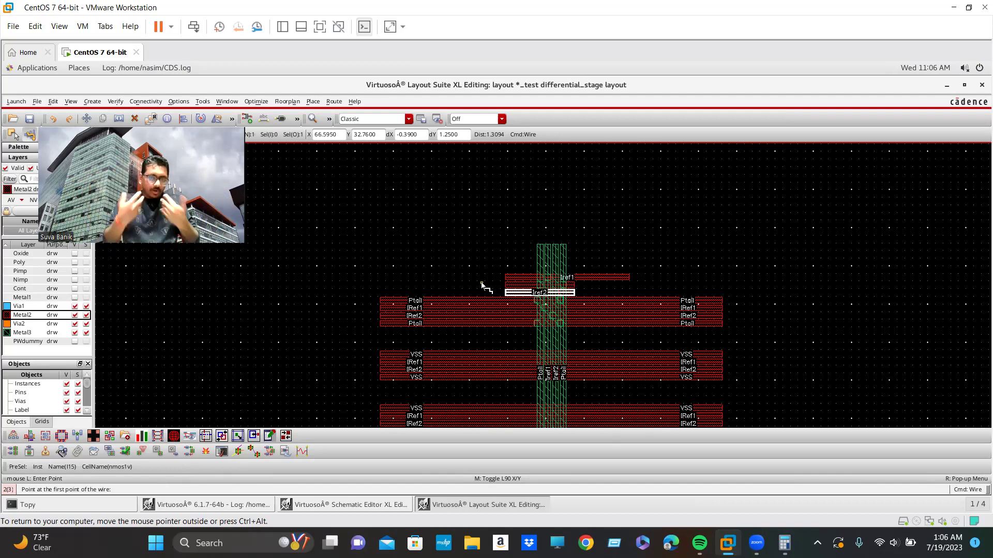
- End the Wire command and turn on the visibility of all layout layers, with the whole layout in view
key(Escape)
key(ctrl+alt)
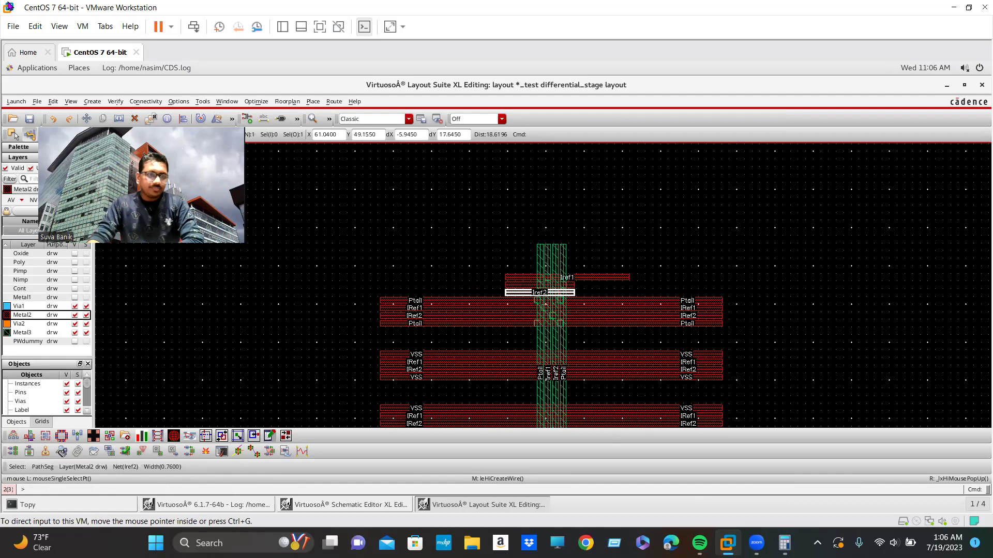
click(75, 246)
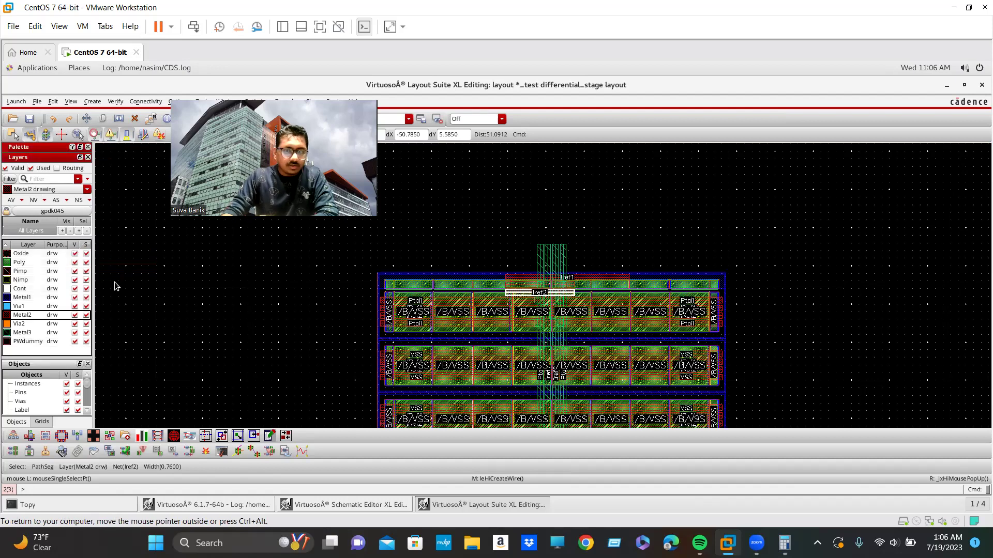
key(f)
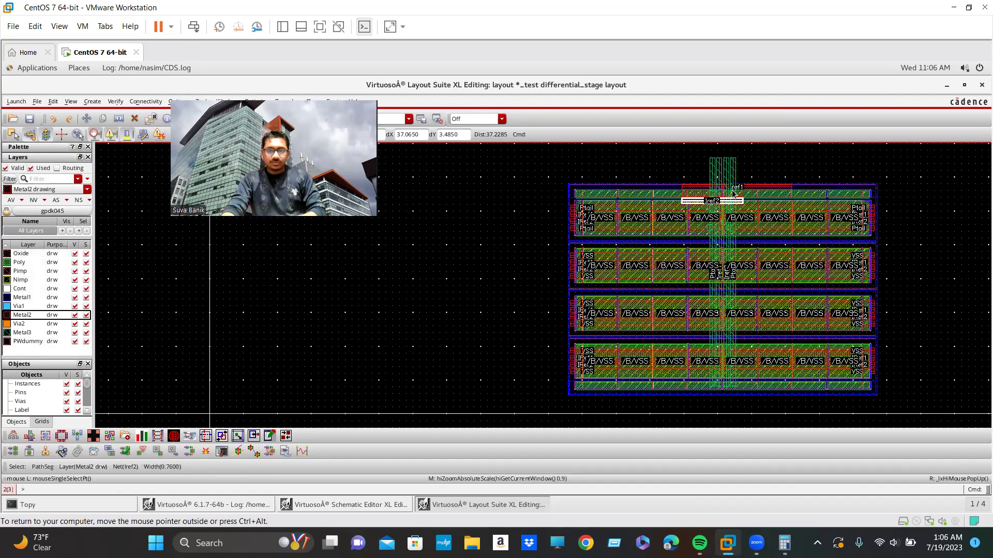
- Examine the differential stage layout, from its guard ring and dummy row to the Ptail, Iref1 and Iref2 routing
scroll(825, 189, up, 2)
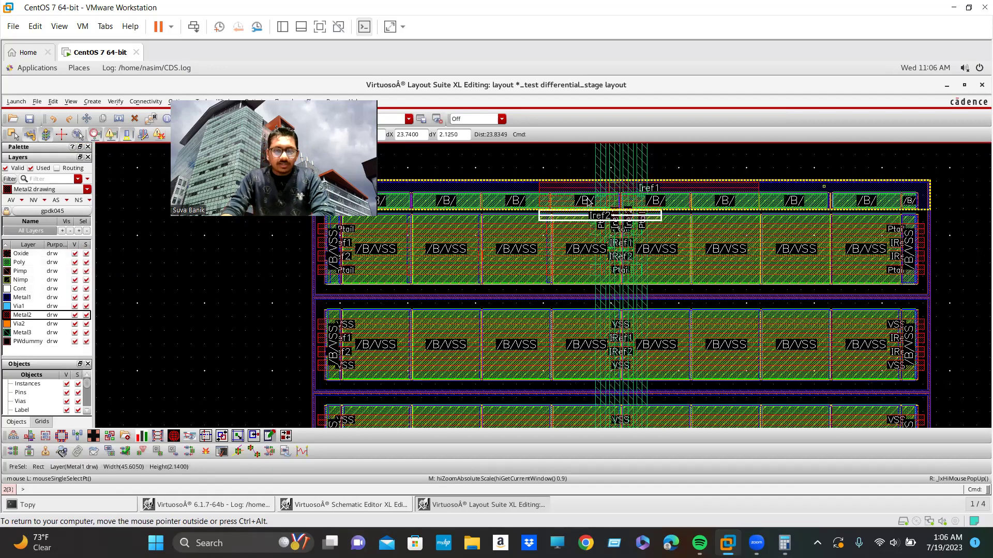
scroll(535, 204, up, 4)
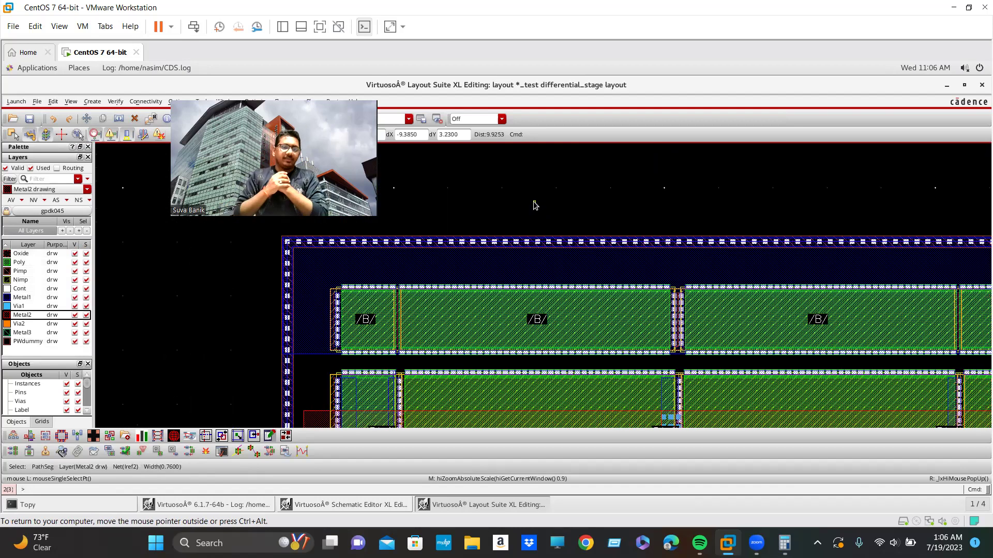
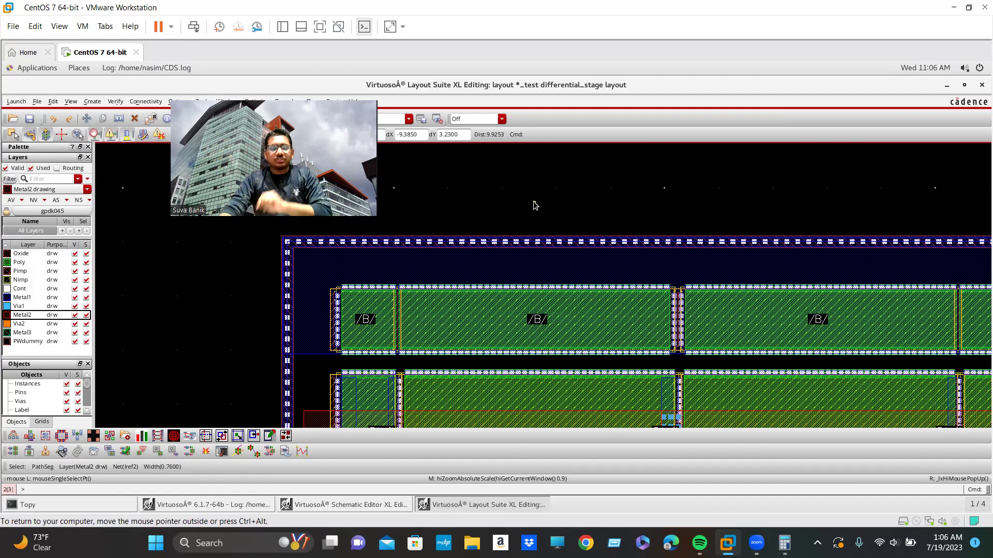
scroll(158, 289, down, 2)
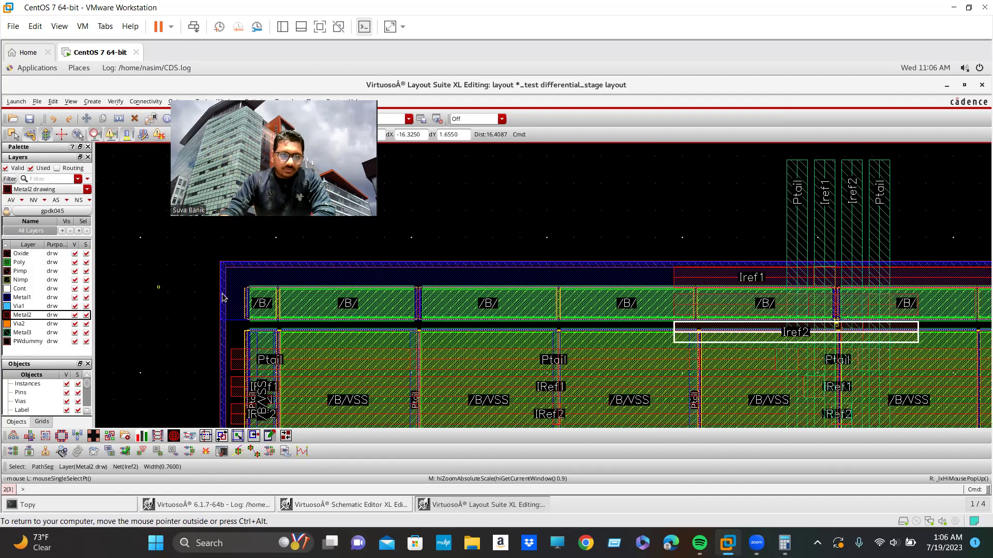
scroll(223, 297, down, 2)
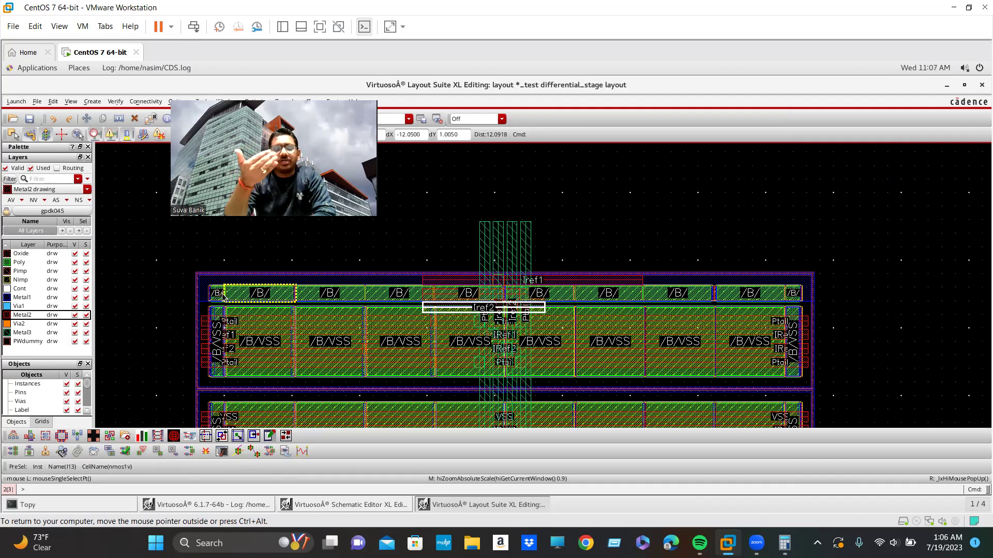
scroll(431, 321, down, 1)
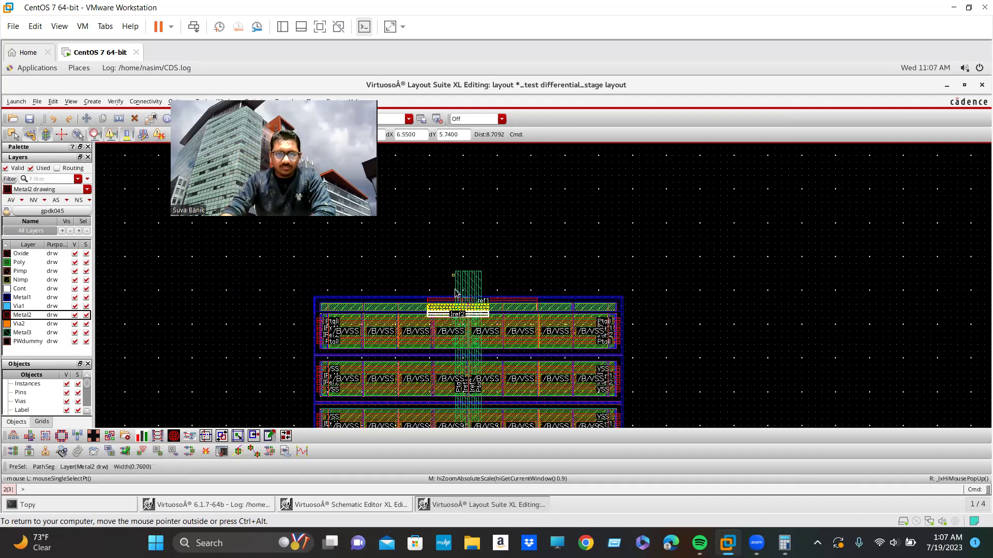
key(Left)
key(f)
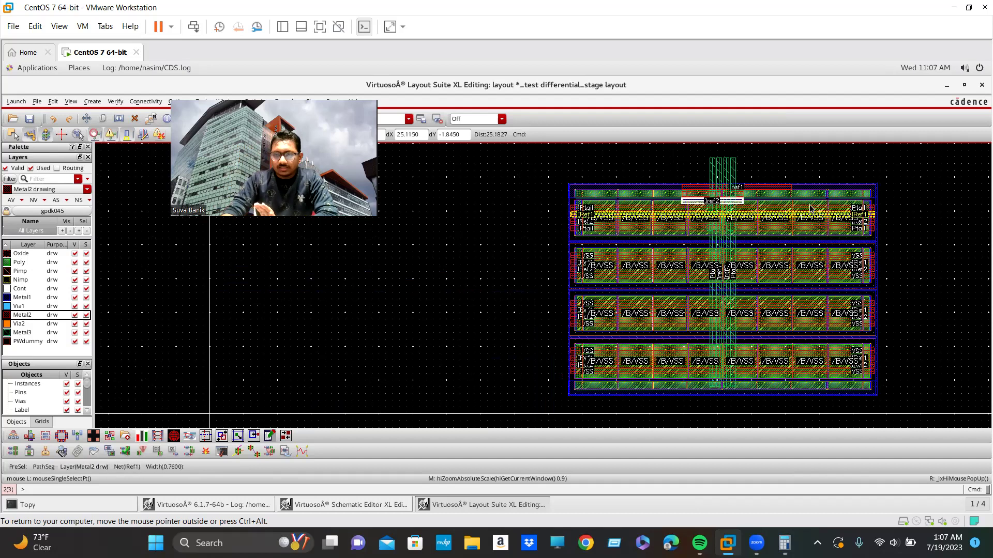
click(736, 187)
scroll(613, 184, up, 2)
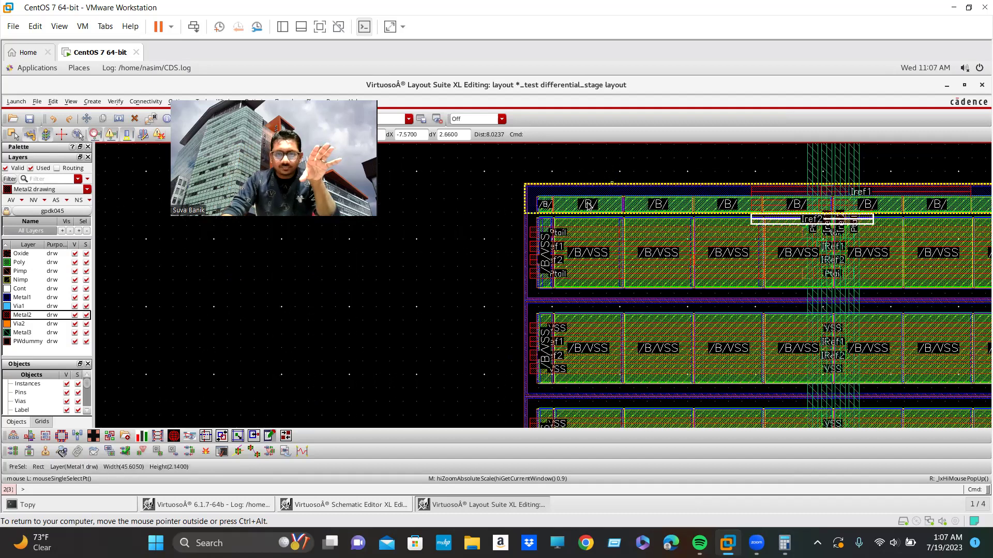
scroll(547, 243, up, 2)
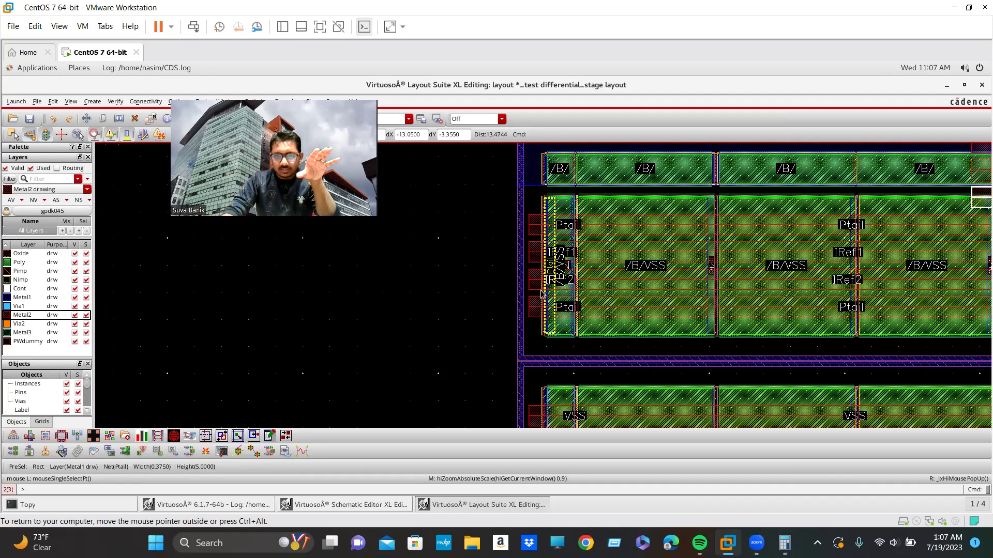
scroll(504, 262, down, 2)
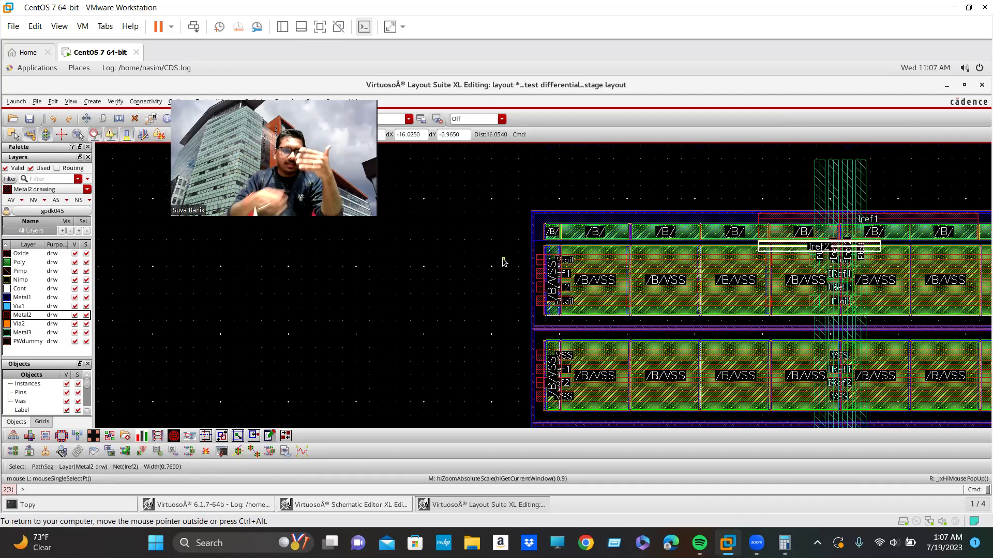
scroll(503, 261, down, 2)
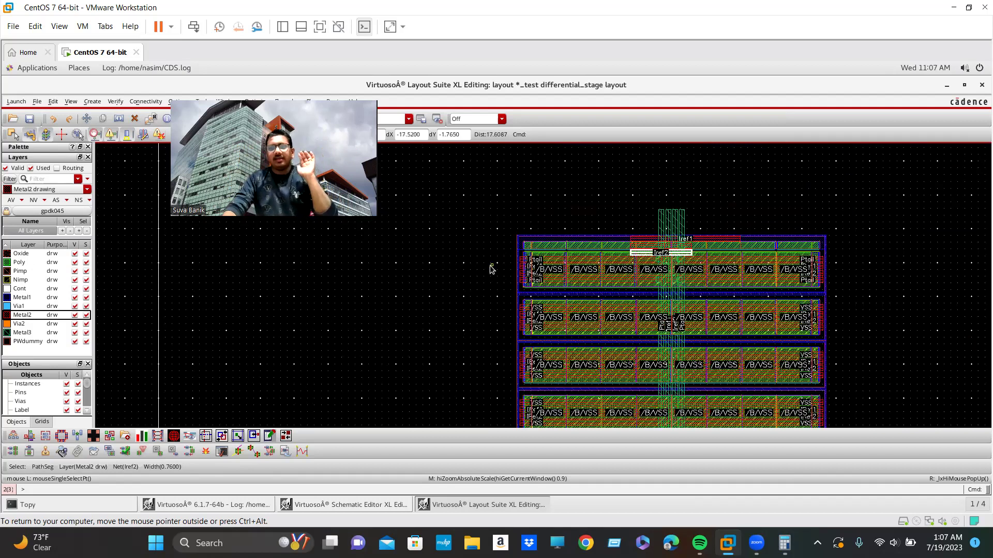
scroll(482, 285, down, 2)
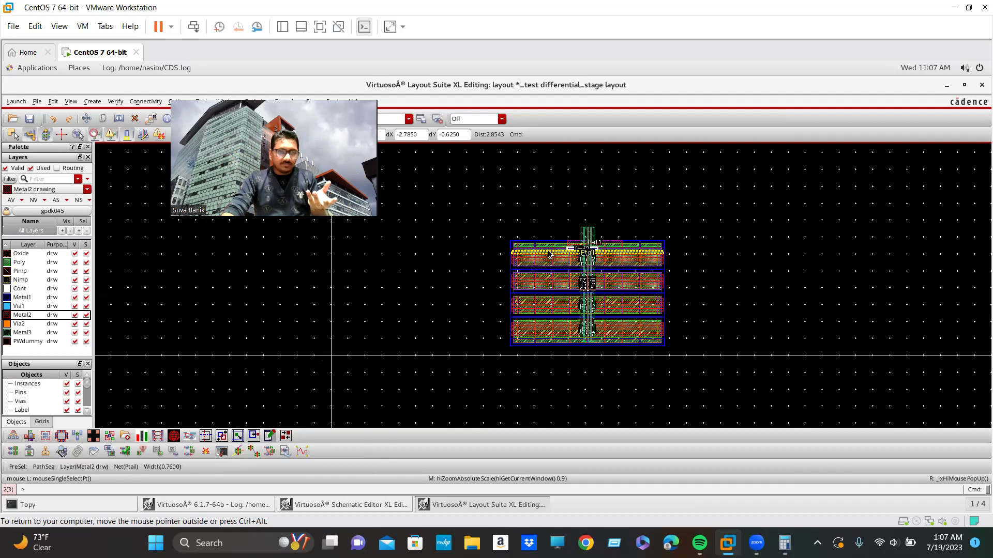
scroll(537, 240, up, 2)
scroll(528, 179, down, 2)
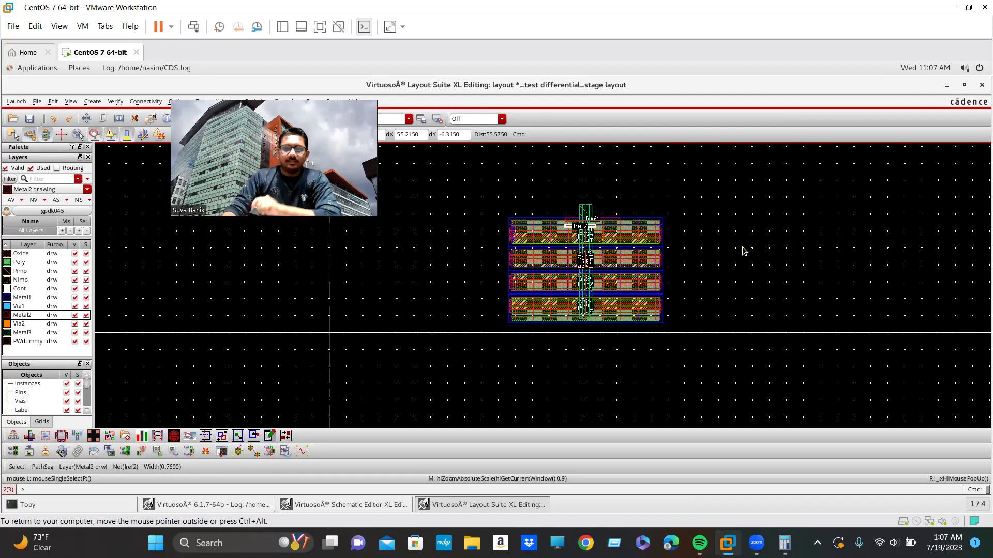
scroll(598, 215, up, 1)
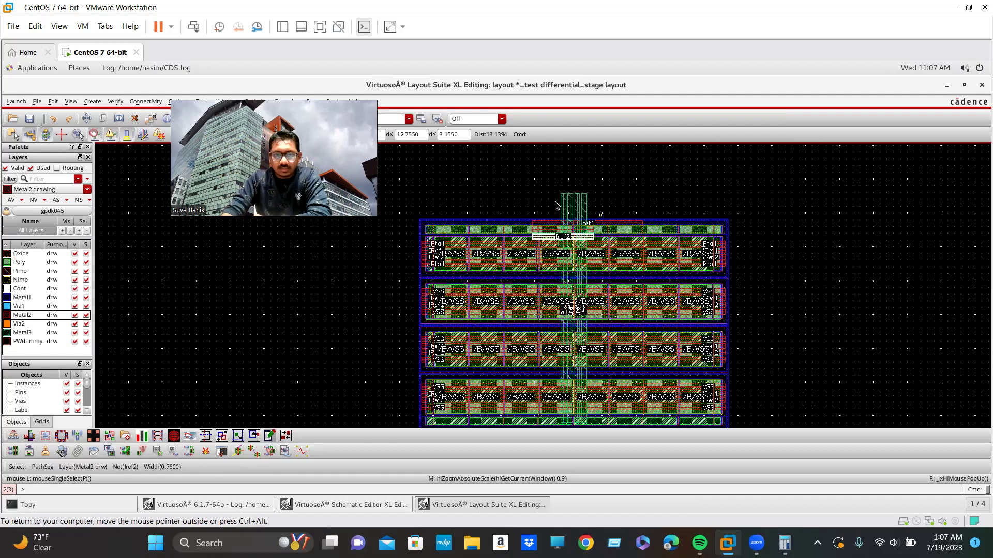
ctrl+scroll(628, 250, up, 2)
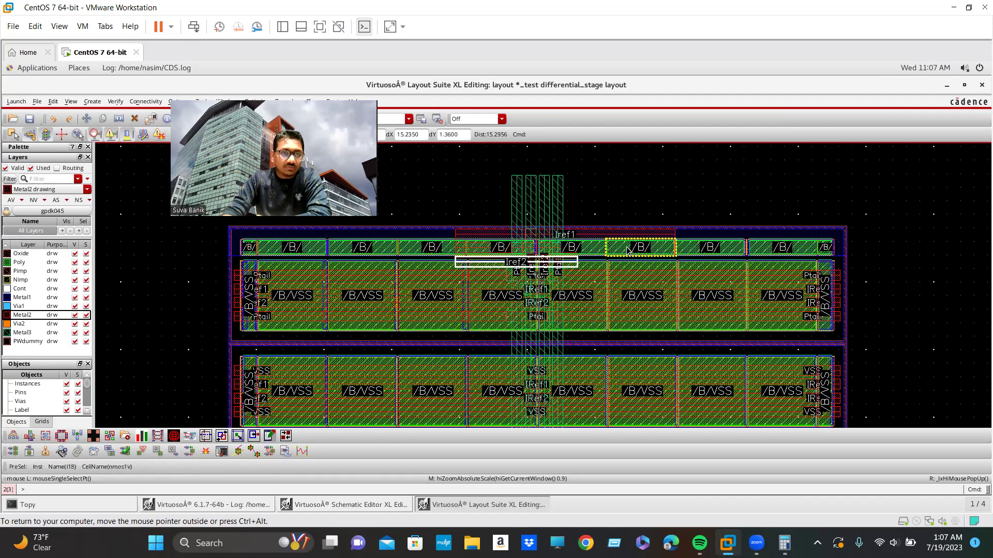
ctrl+scroll(628, 250, down, 4)
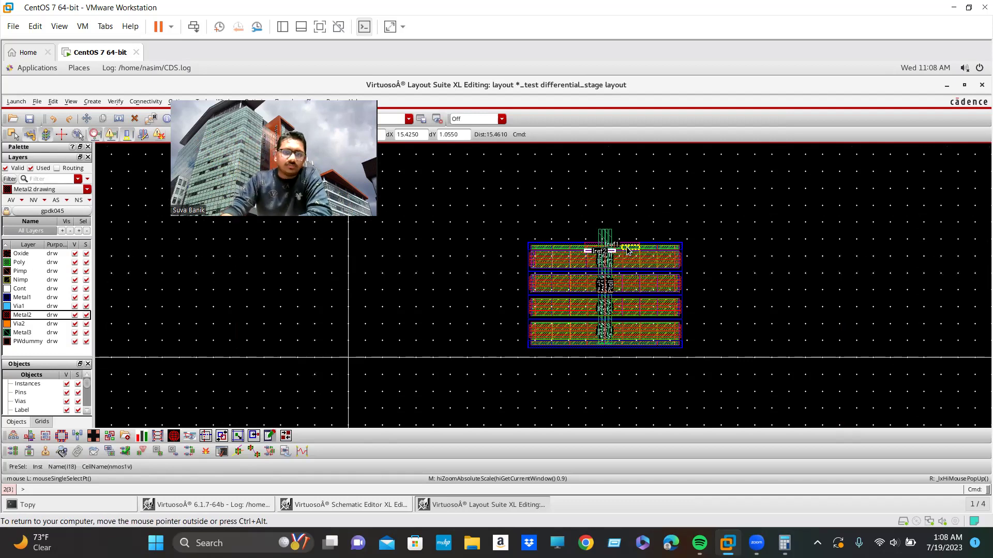
- Inspect the area around all four transistor rows, briefly showing the virtual machine in full-screen mode
key(z)
click(478, 175)
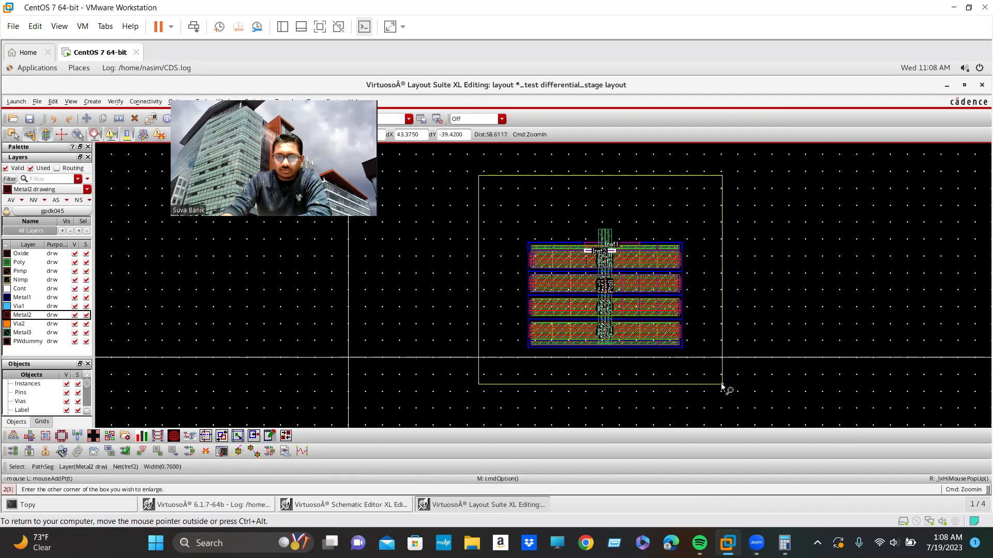
click(722, 384)
scroll(729, 319, up, 1)
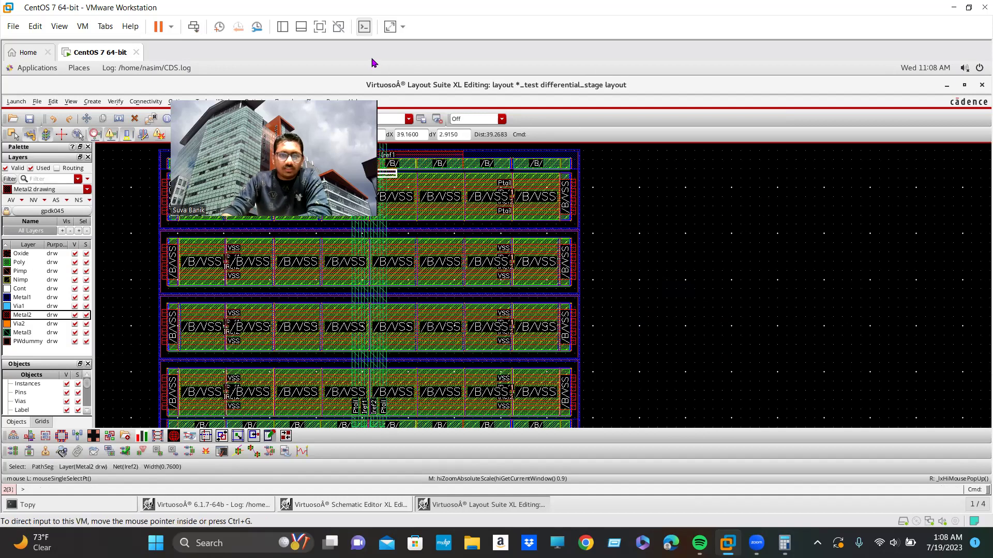
click(320, 27)
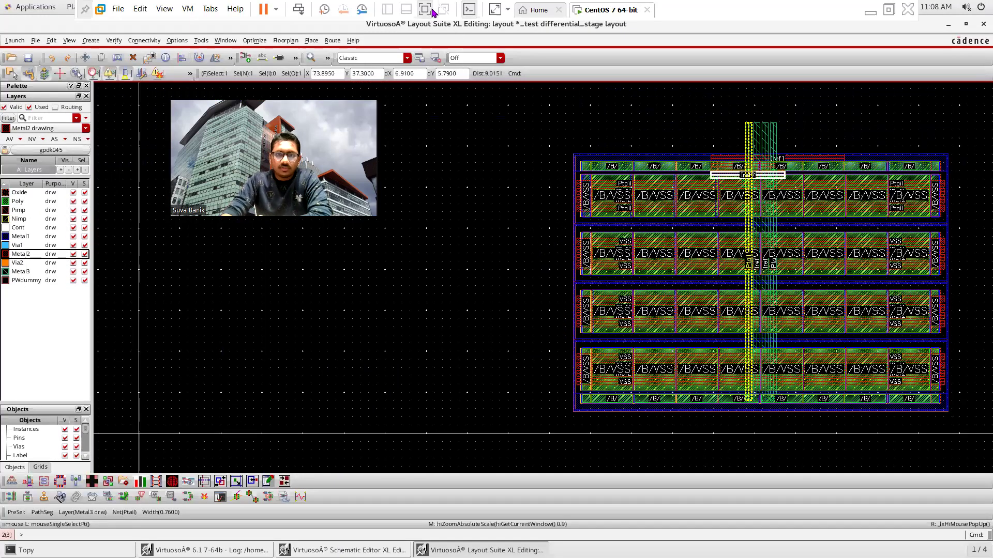
click(432, 11)
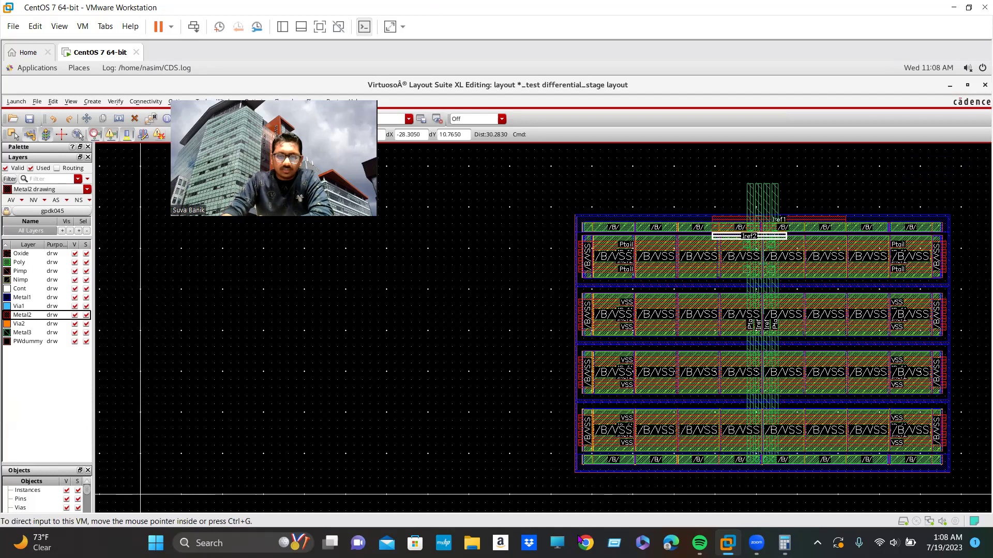
- Switch to Google Chrome with the owner's profile and open the account's own channel page on YouTube
click(585, 543)
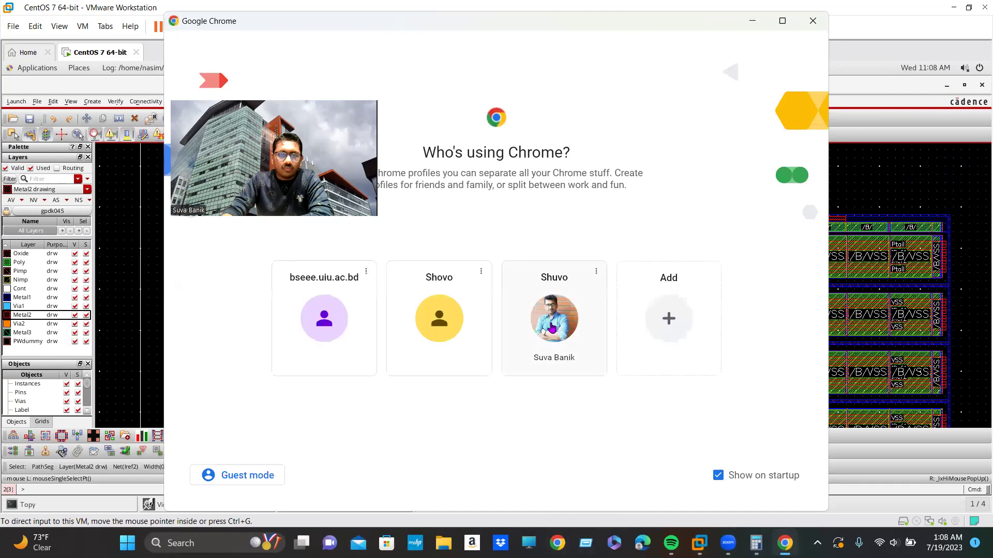
click(545, 335)
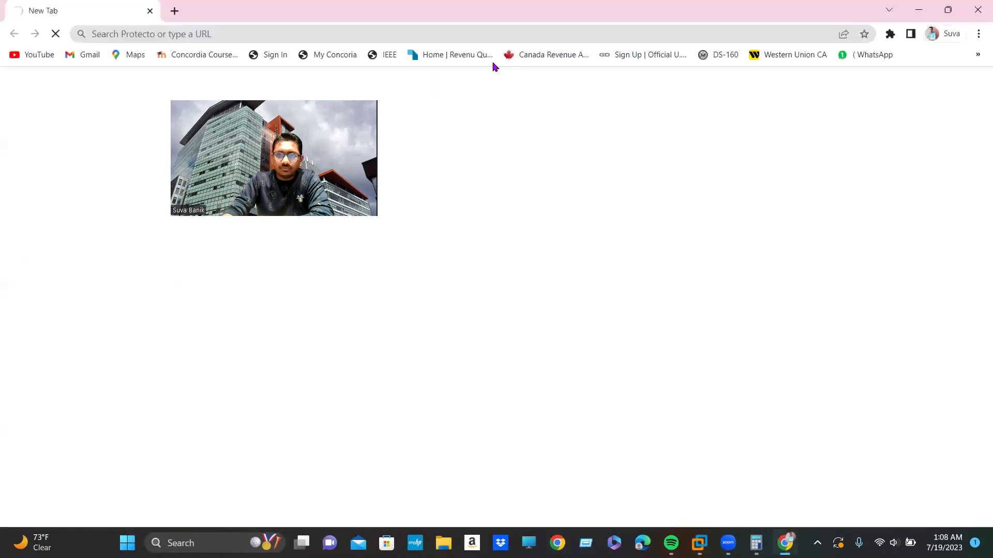
click(49, 58)
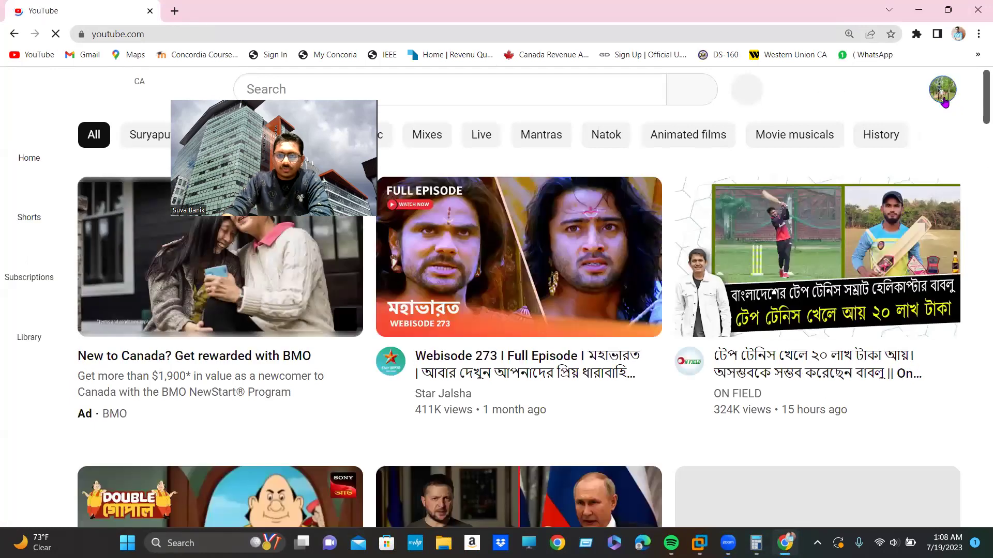
click(942, 89)
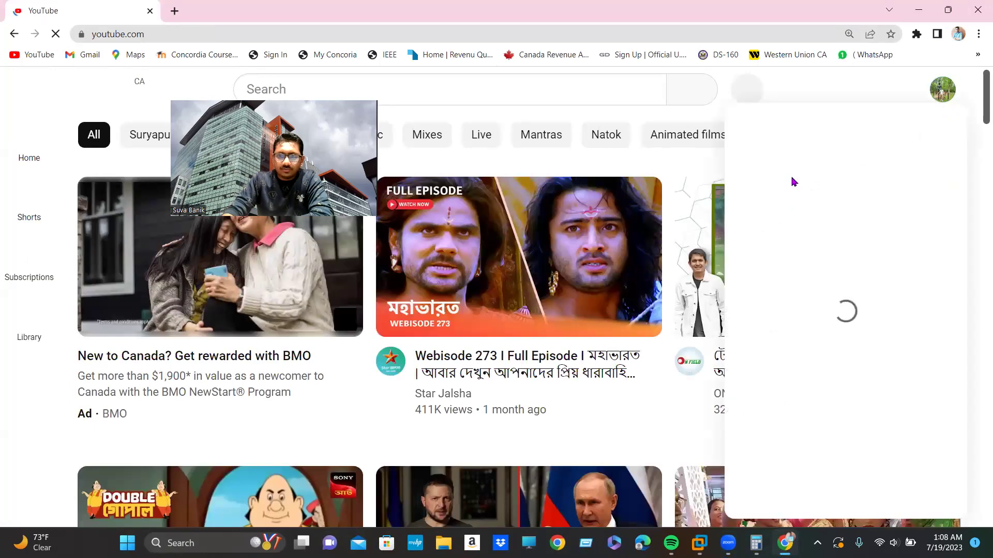
click(797, 189)
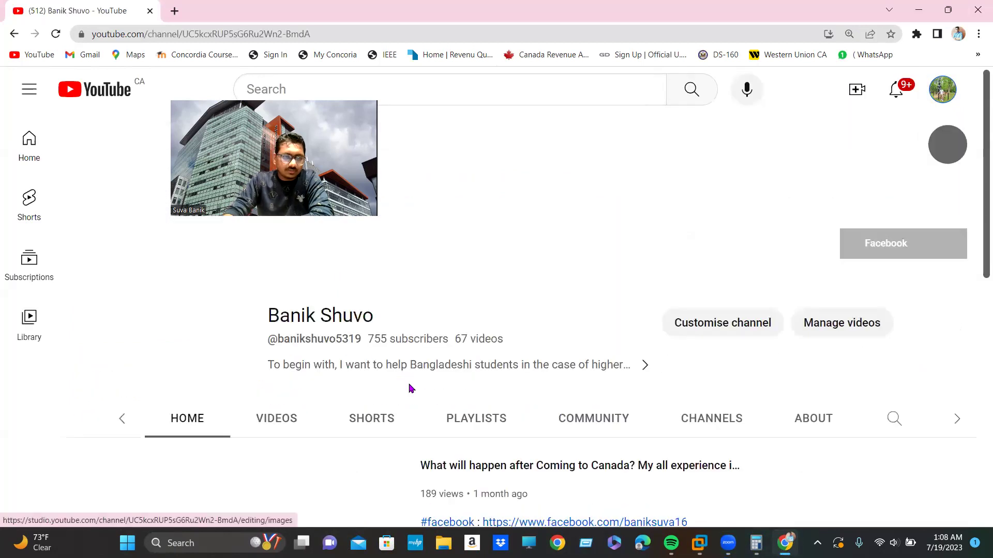
- Find the video "Analog VLSI Custom Layout Cadence Virtuoso Differential Pair-Part 3" among the channel's videos and open it
scroll(368, 408, down, 10)
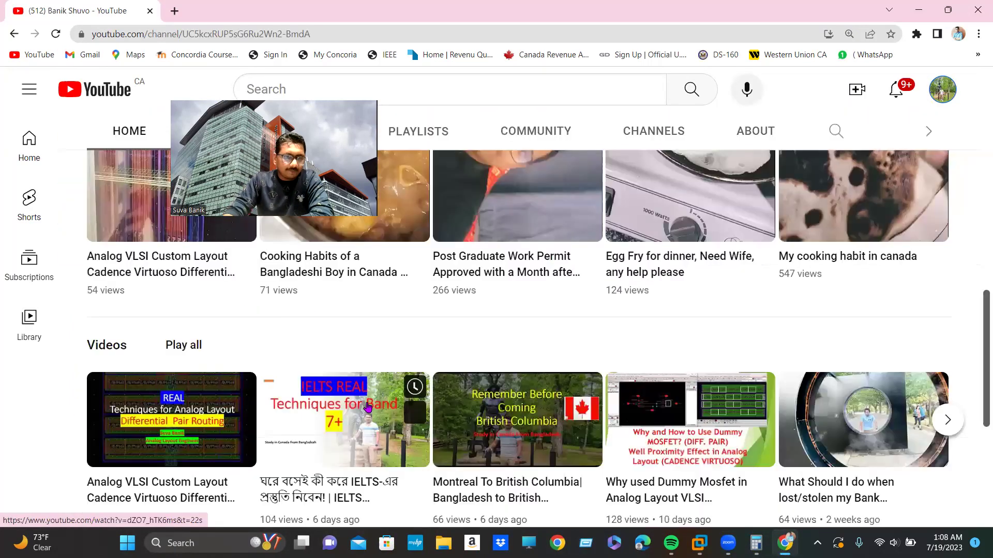
scroll(364, 414, down, 5)
scroll(364, 414, up, 5)
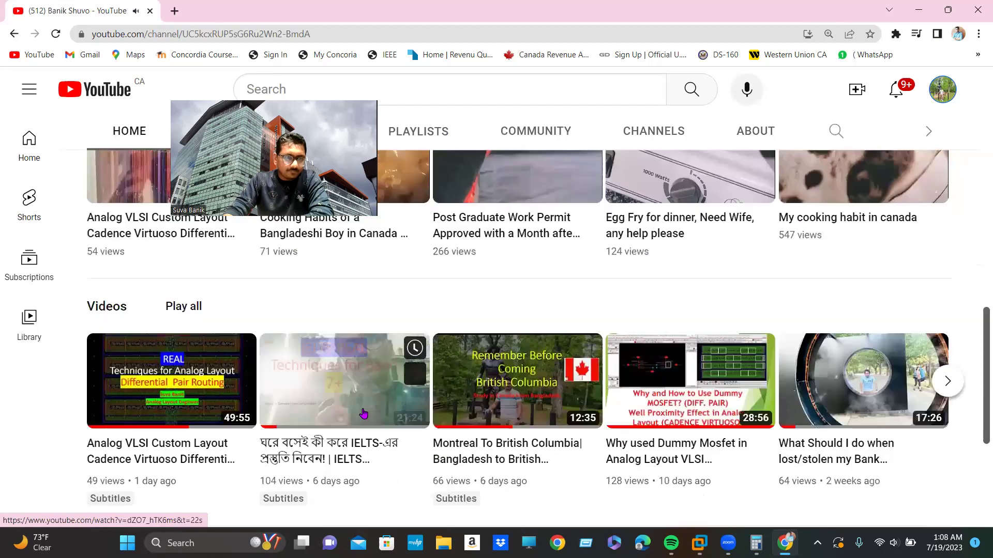
click(149, 410)
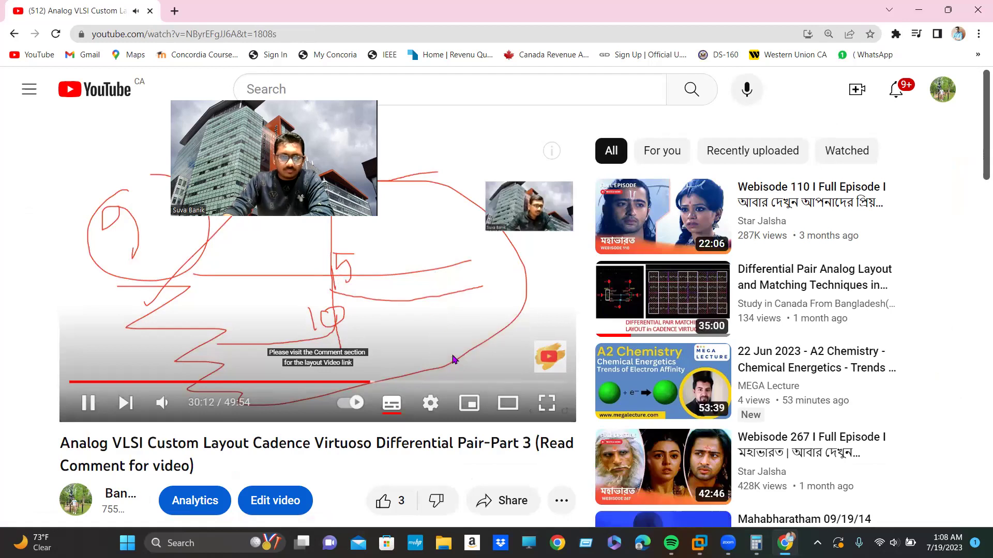
- Look over the description and comments area below the Differential Pair-Part 3 video
scroll(337, 399, down, 3)
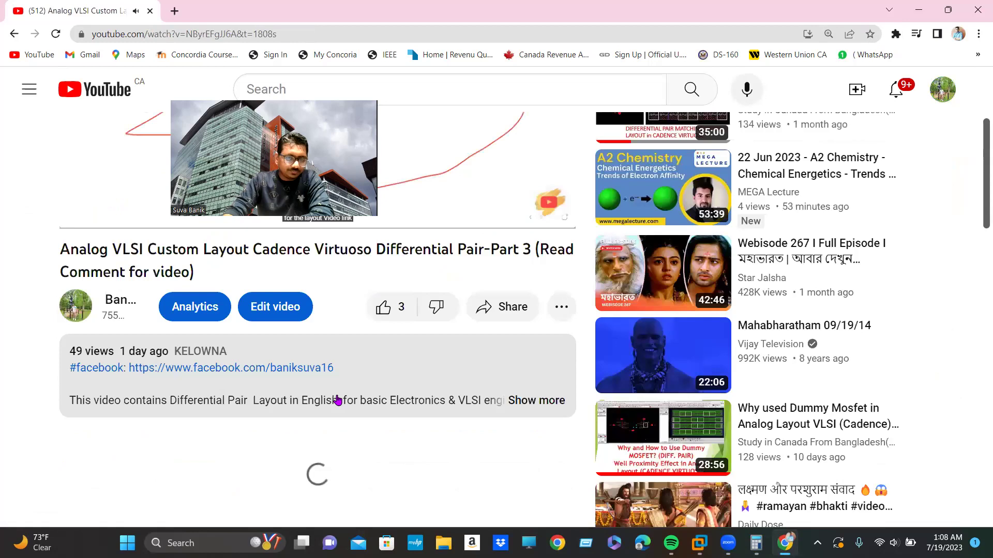
scroll(337, 399, up, 3)
scroll(434, 393, down, 4)
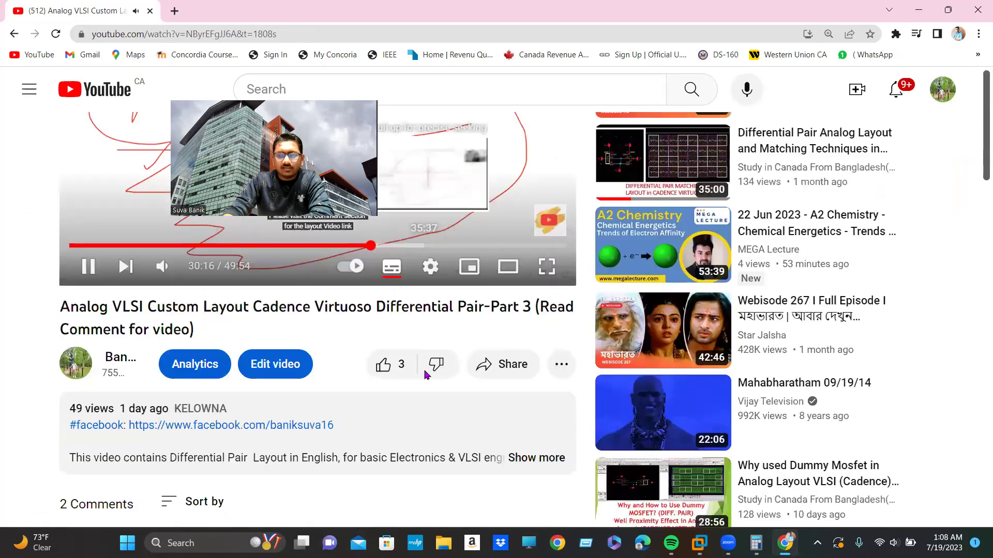
scroll(501, 371, up, 4)
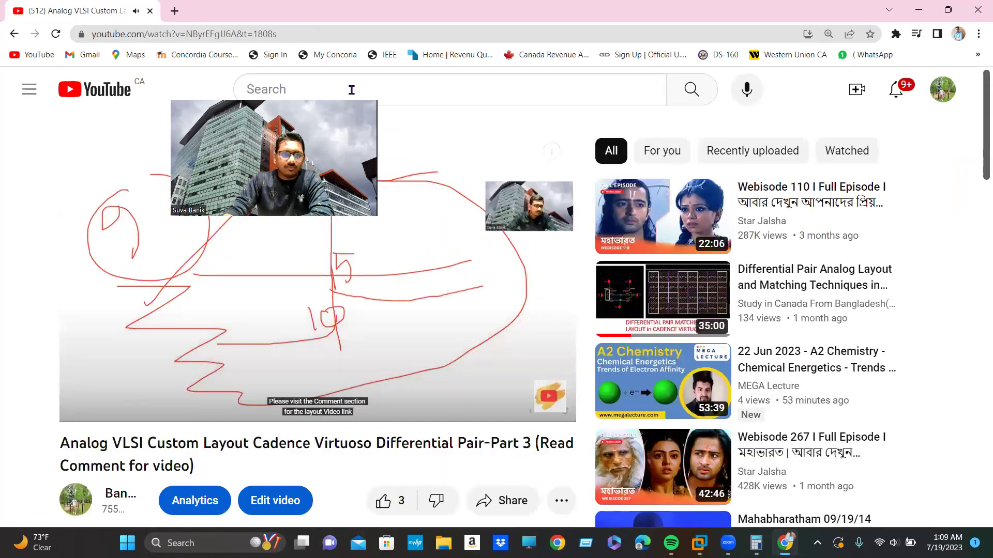